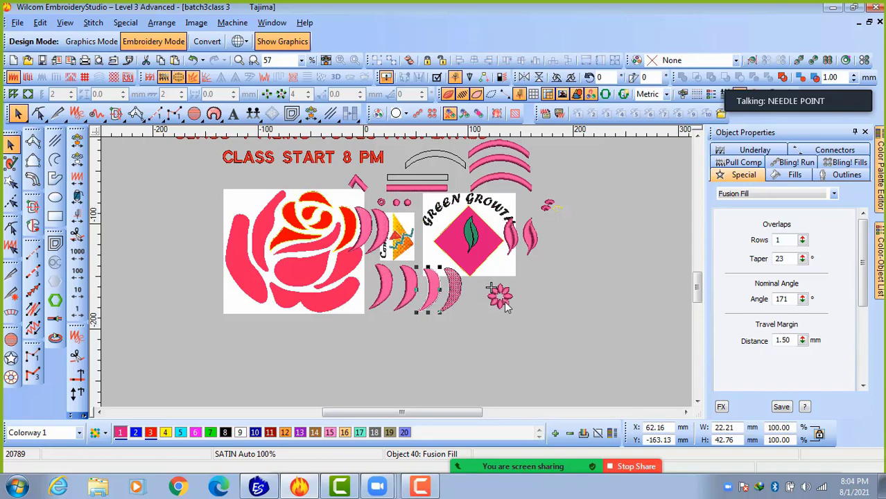
Examine the satin stitching of the eight-petal flower and the pink crescents up close.
left_click(501, 295)
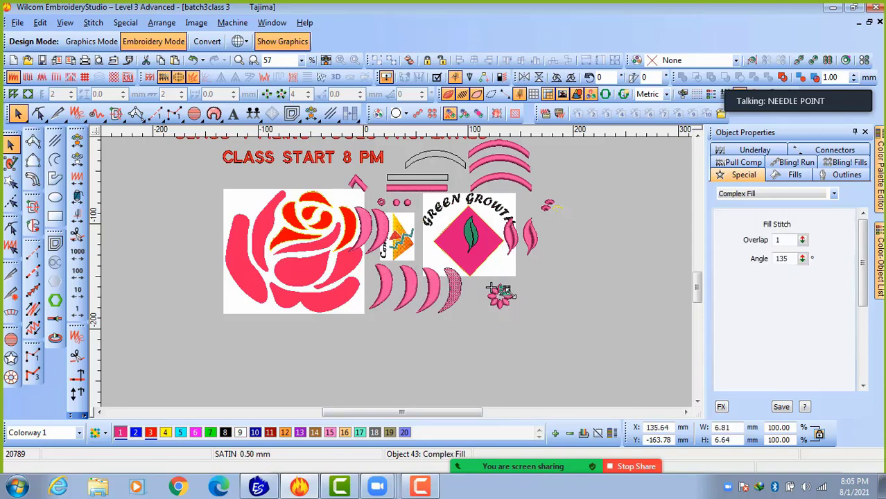
scroll(504, 293, "up", 3)
scroll(393, 266, "up", 1)
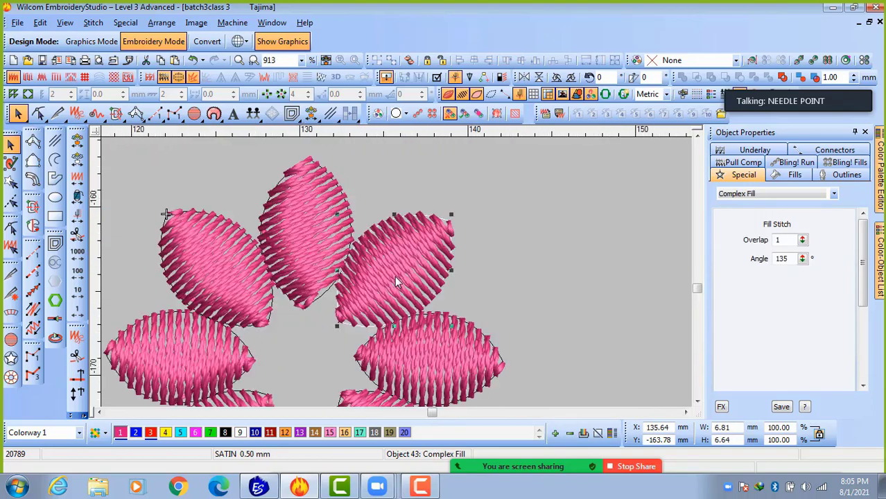
scroll(393, 279, "down", 4)
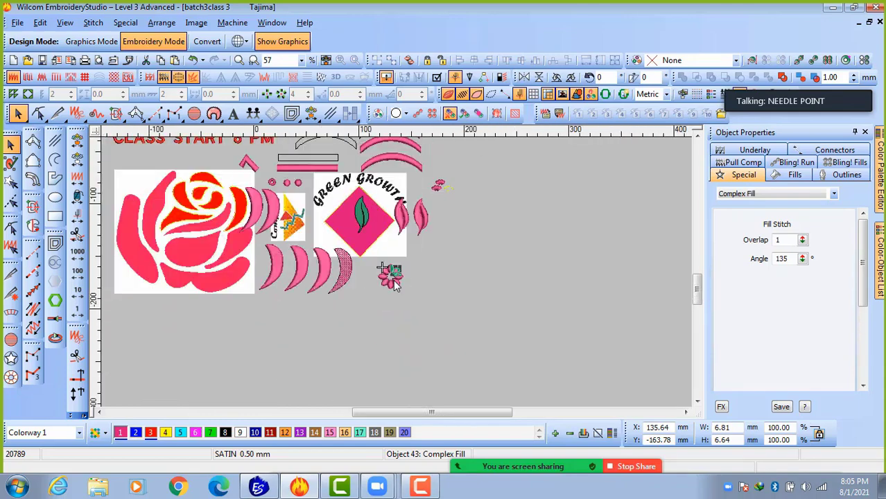
left_click(437, 305)
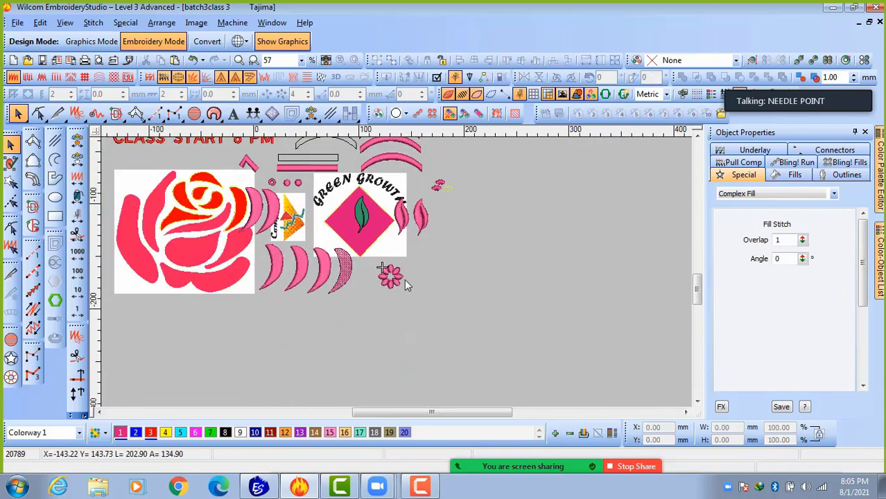
scroll(309, 266, "up", 3)
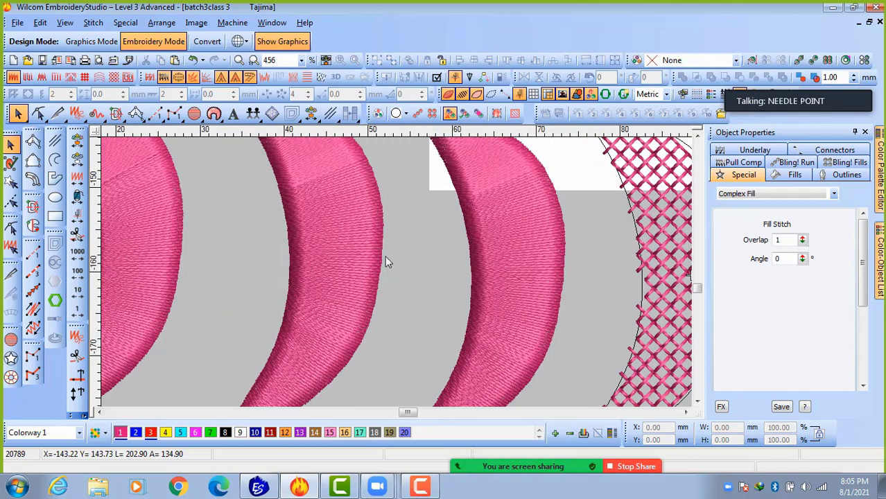
scroll(388, 261, "down", 2)
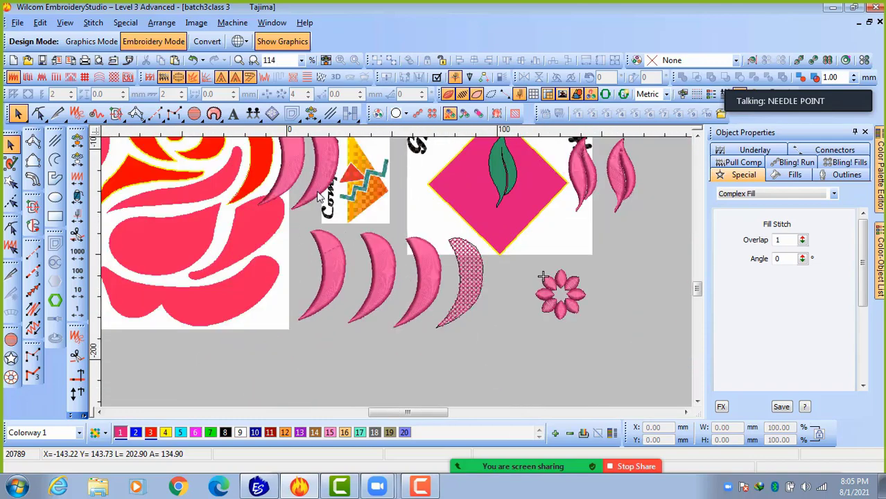
scroll(322, 191, "down", 1)
scroll(403, 260, "up", 3)
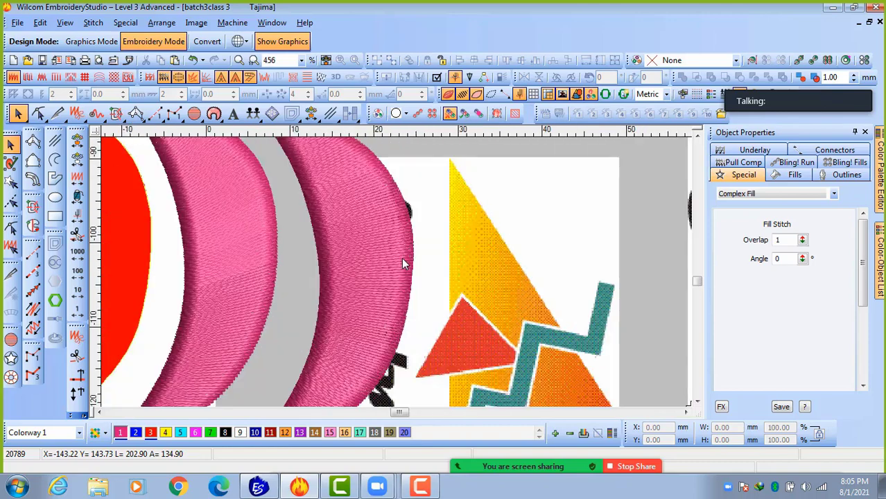
scroll(398, 278, "down", 1)
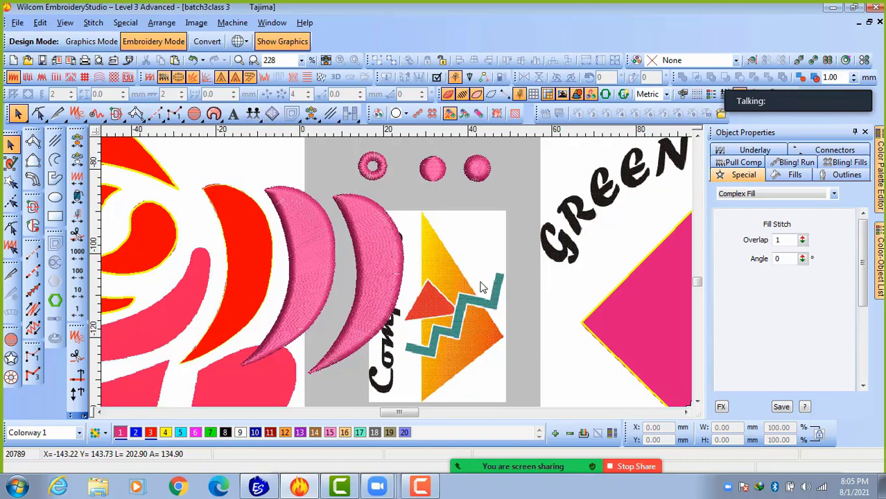
scroll(402, 277, "down", 5)
scroll(438, 301, "up", 6)
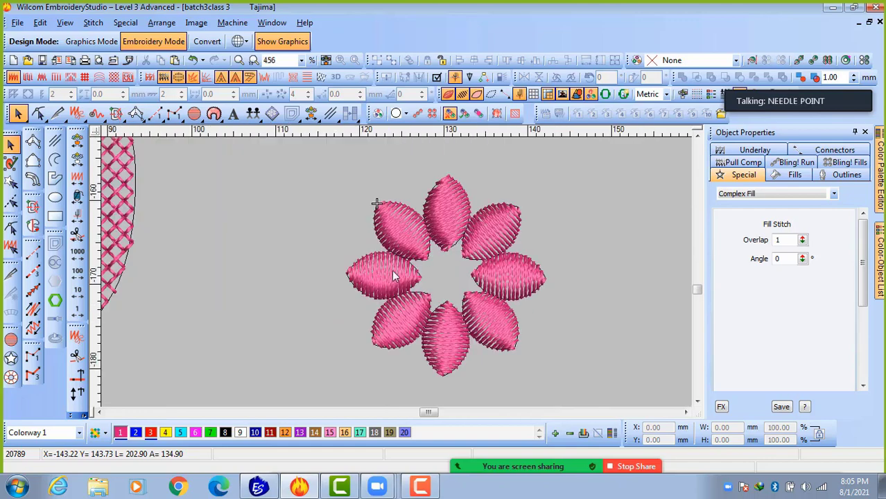
Duplicate the flower's top petal into empty space beside the flower and enlarge the copy to about 6.02 by 9.78 mm.
left_click(455, 208)
left_click_drag(447, 206, 648, 170)
scroll(647, 178, "down", 3)
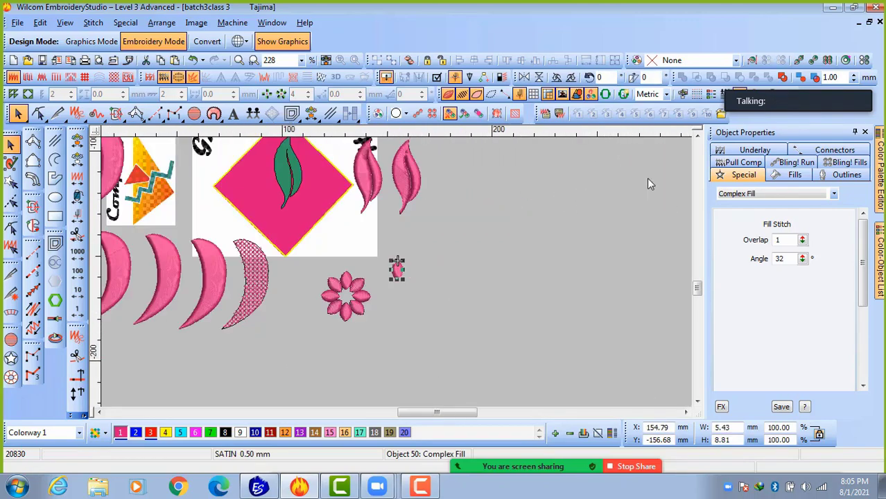
scroll(397, 271, "up", 3)
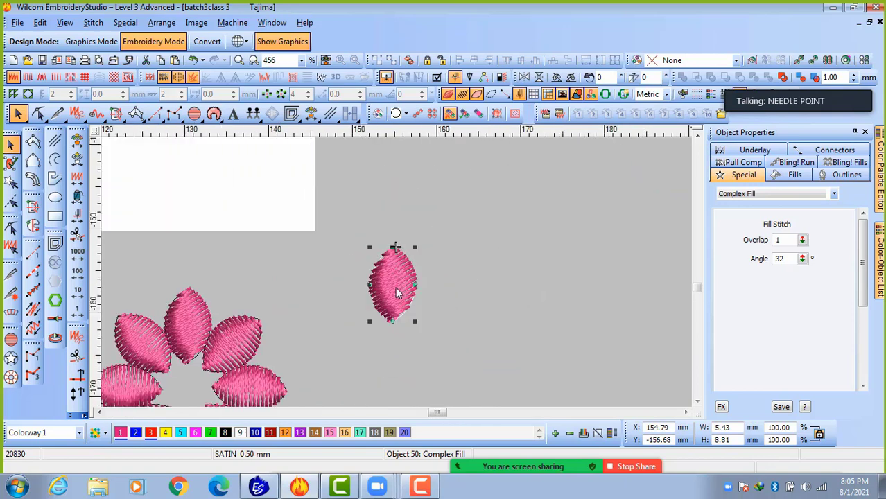
left_click_drag(394, 278, 402, 210)
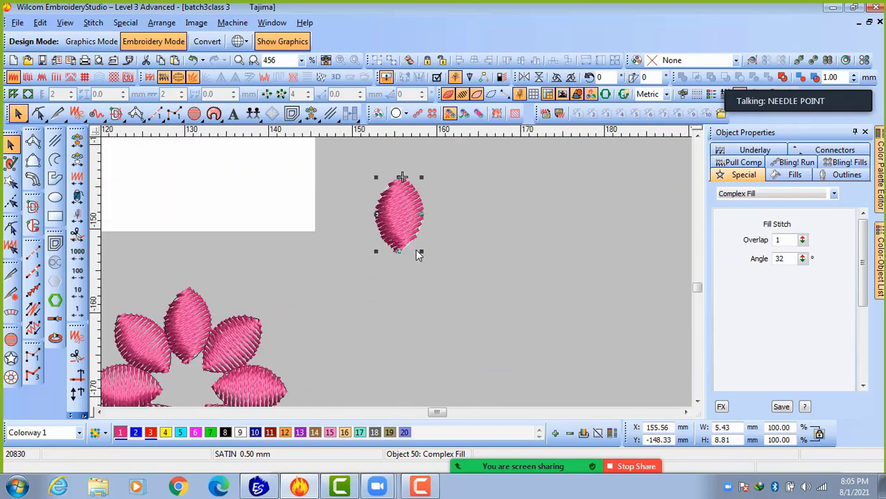
left_click_drag(421, 251, 426, 259)
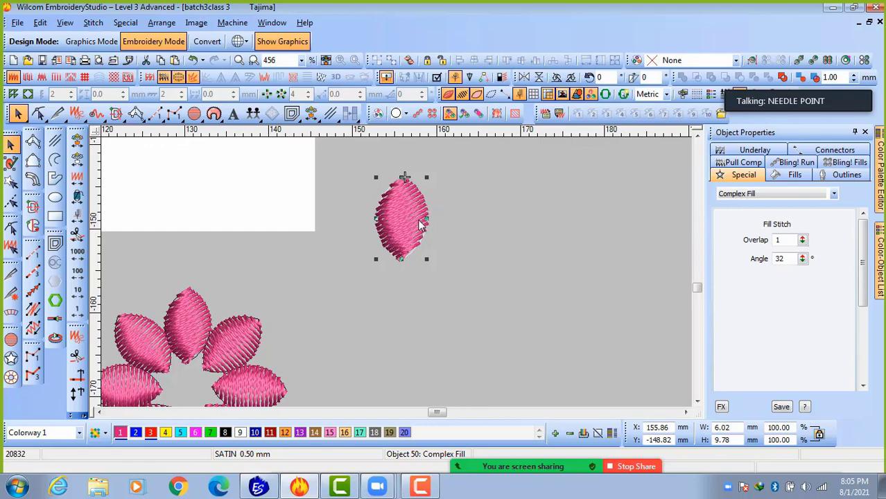
Reshape the petal copy's stitch angle line to be nearly horizontal, at an angle of about 1°.
key("h")
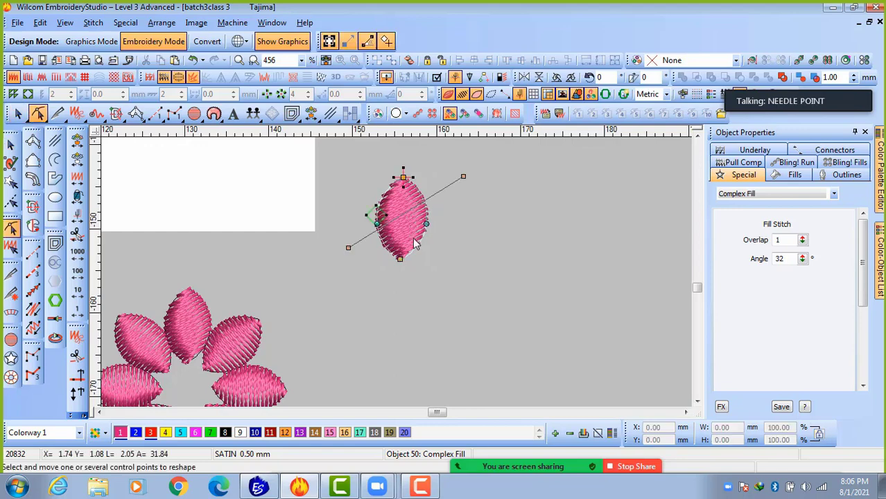
left_click_drag(471, 177, 483, 245)
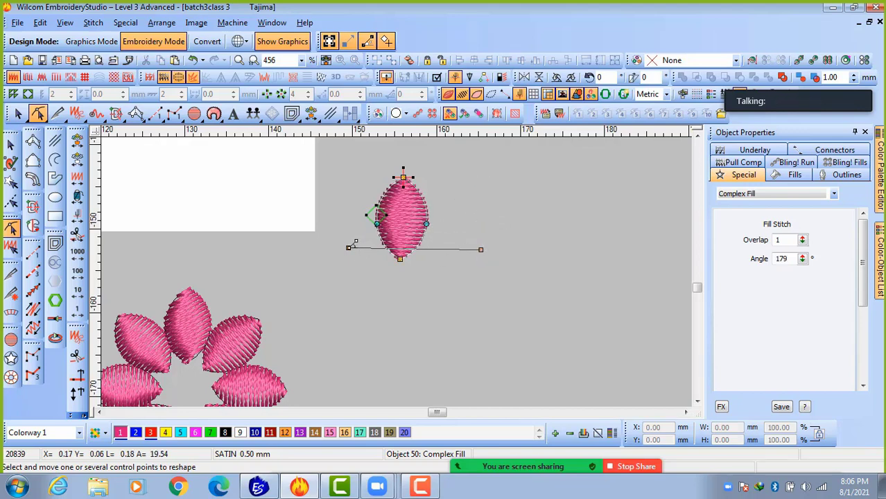
mouse_move(348, 248)
left_mouse_down()
mouse_move(353, 242)
mouse_move(341, 243)
left_mouse_up()
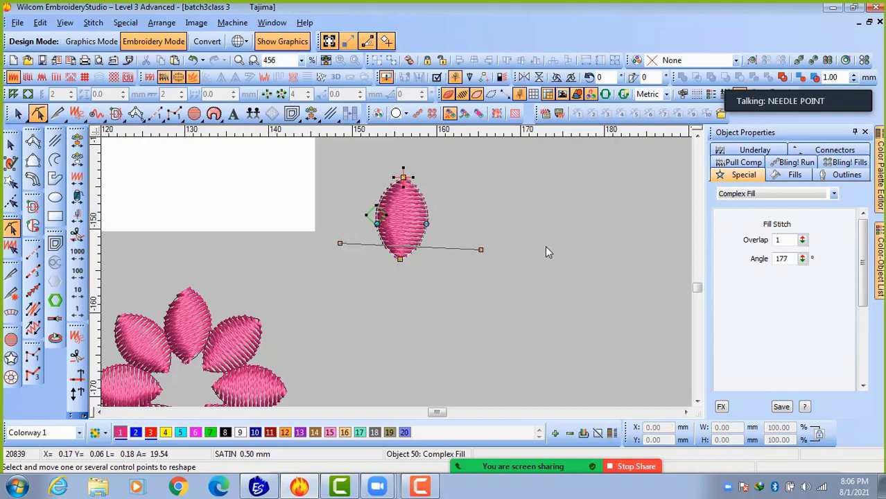
left_click_drag(489, 245, 485, 241)
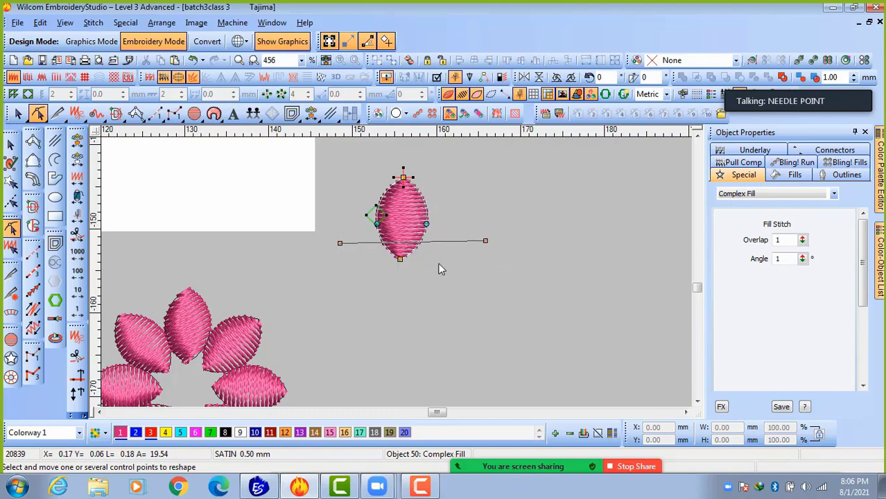
left_click(11, 146)
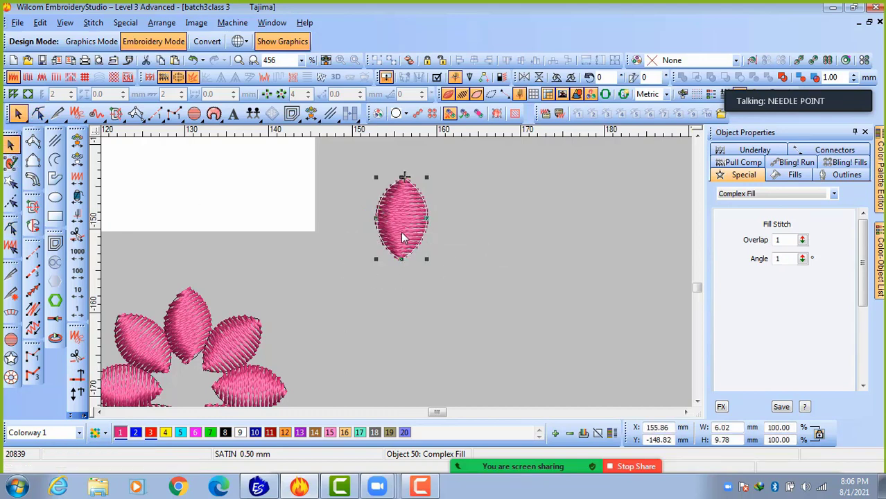
Move the petal copy slightly left and upward, closer to the white background's edge, and examine its stitches up close.
left_click_drag(400, 225, 386, 227)
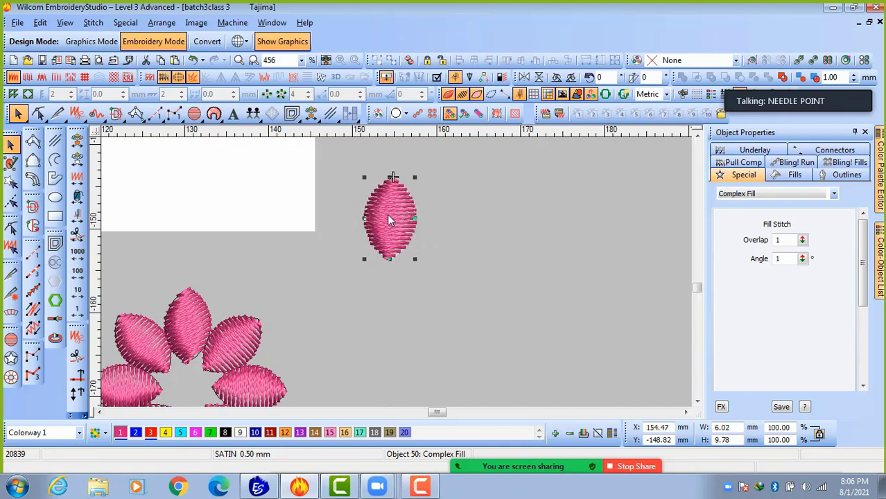
scroll(397, 211, "up", 3)
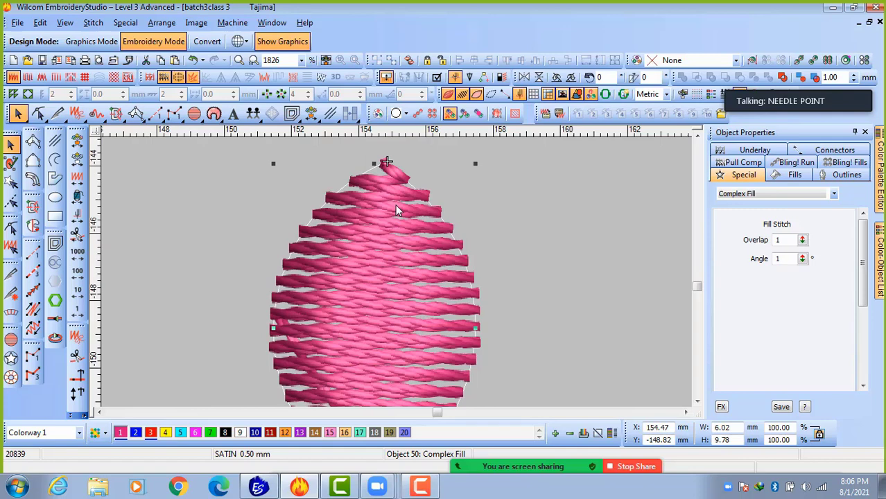
scroll(397, 210, "down", 3)
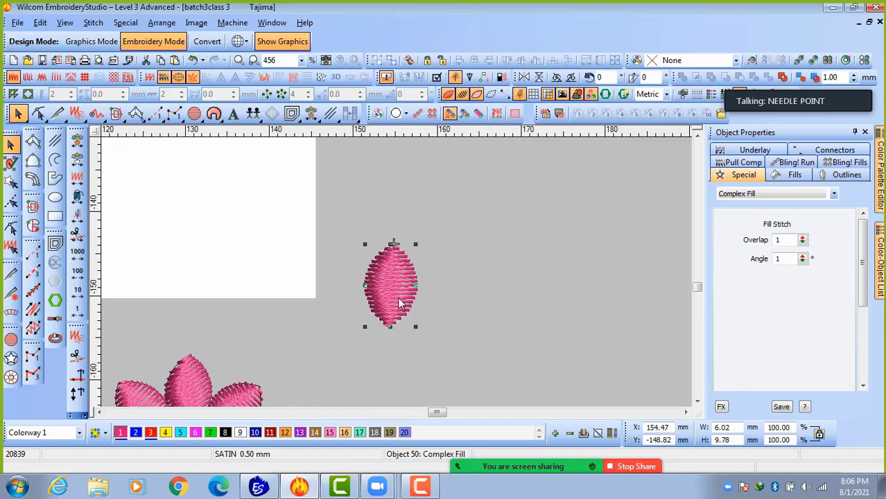
left_click_drag(397, 279, 382, 240)
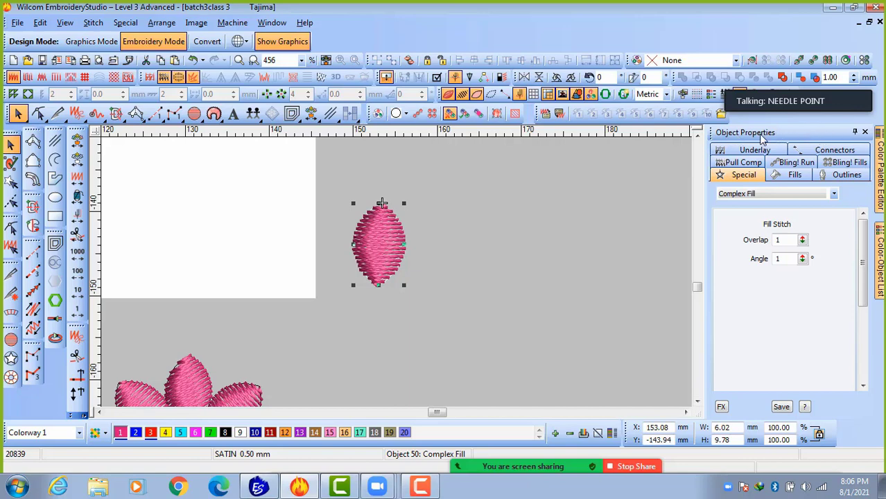
Open the petal copy's satin fill settings and examine the gaps between its stitches up close.
left_click(795, 176)
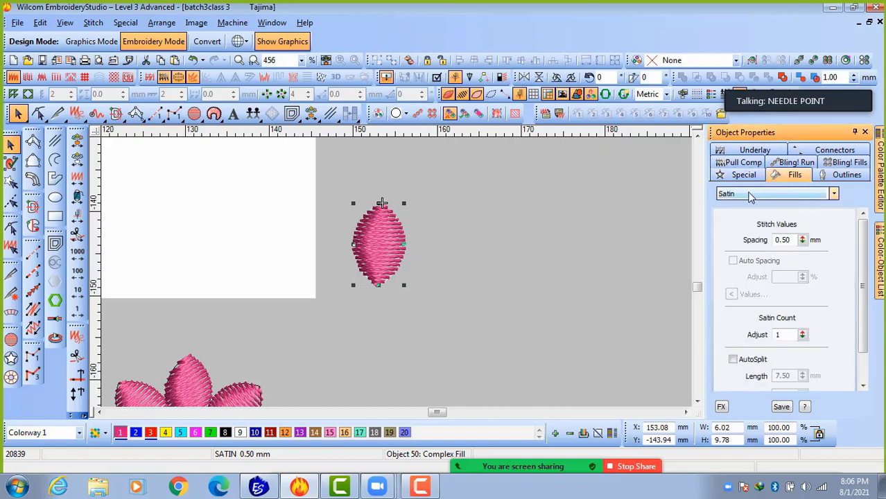
left_click(383, 251)
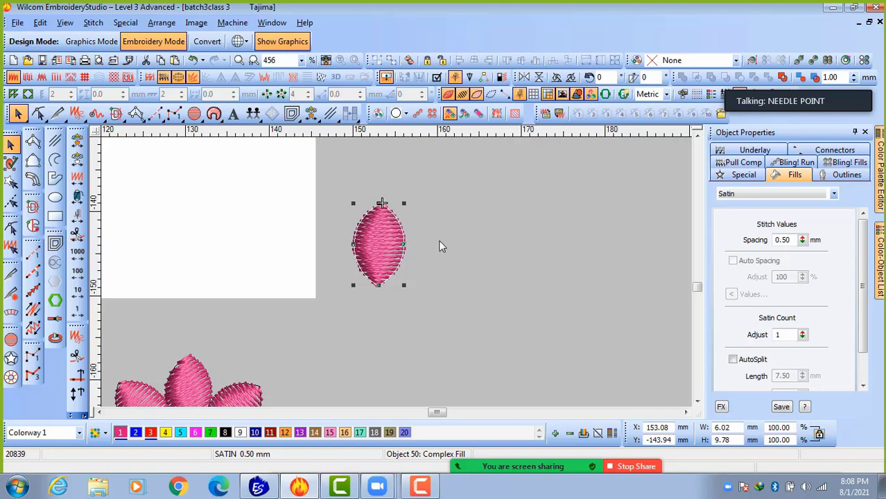
scroll(399, 239, "up", 6)
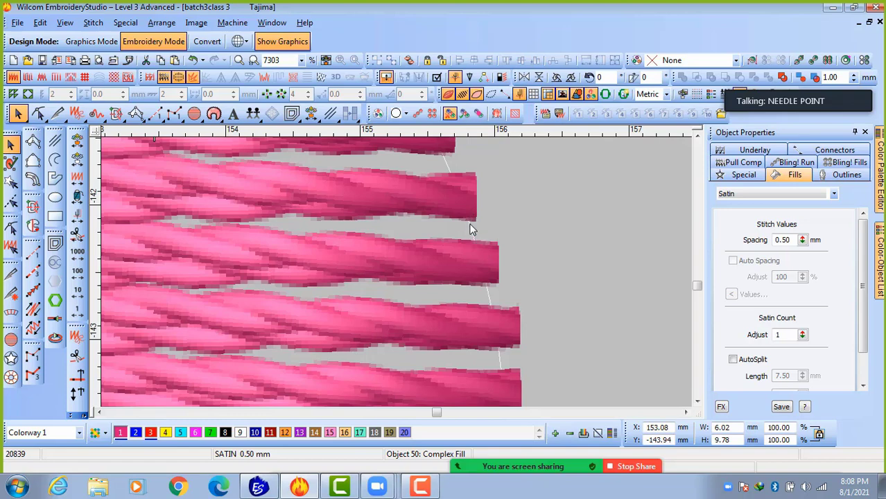
scroll(470, 229, "down", 2)
scroll(396, 277, "down", 1)
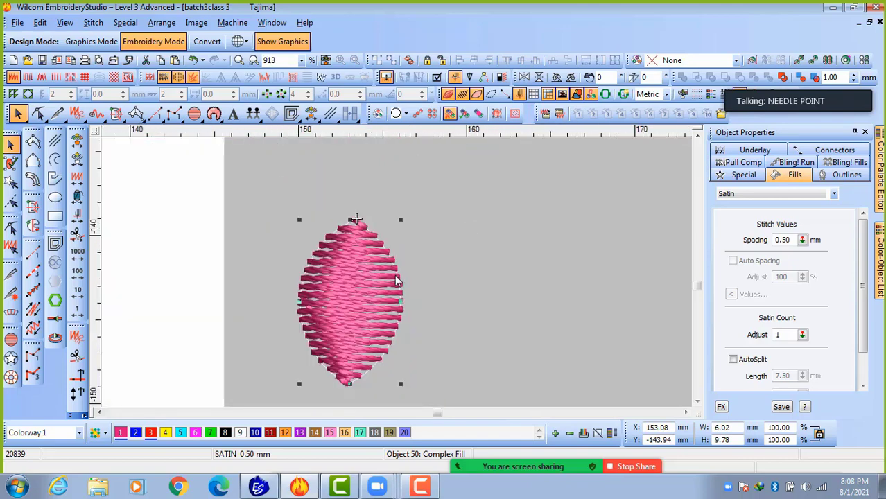
scroll(397, 279, "up", 1)
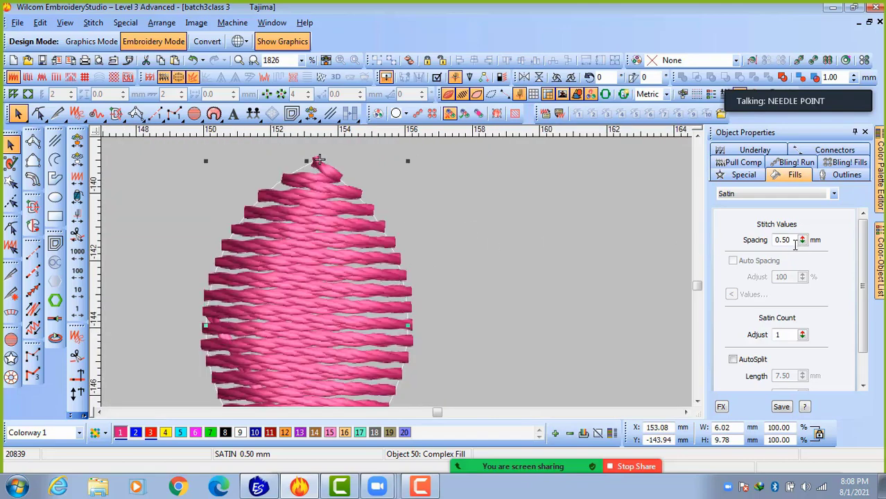
Set the petal copy's satin stitch spacing to 1.00 mm and inspect the stitches.
left_click_drag(796, 240, 763, 240)
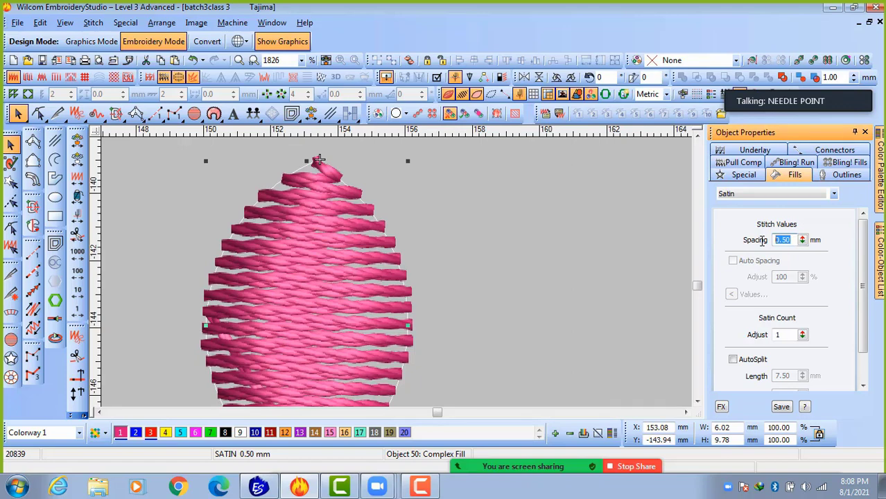
type("1")
key("Return")
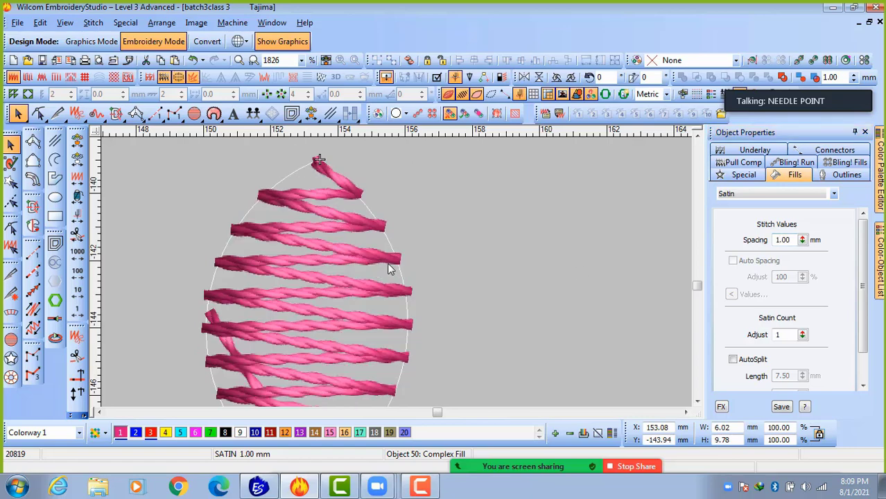
key("shift+z")
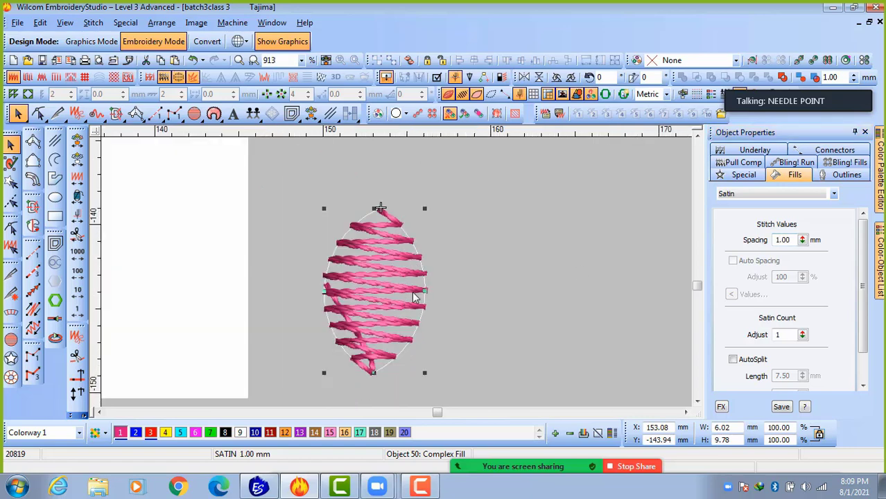
key("z")
key("z")
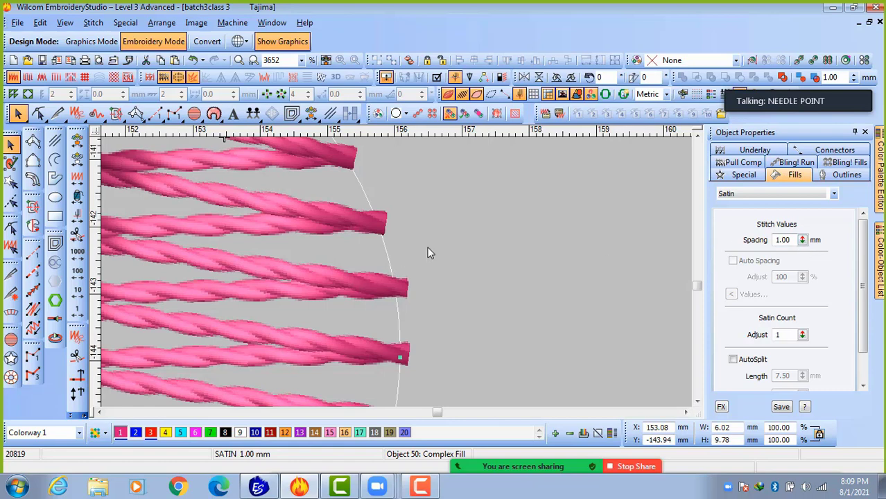
Set the petal copy's satin stitch spacing to 0.72 mm and check the stitching with the petal selected.
left_click_drag(745, 244, 740, 276)
left_click(507, 243)
scroll(507, 243, "down", 6)
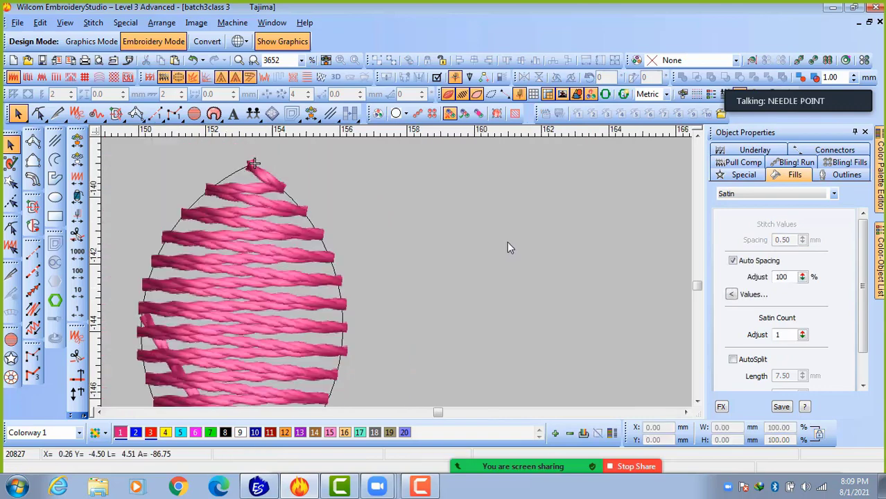
scroll(386, 279, "up", 4)
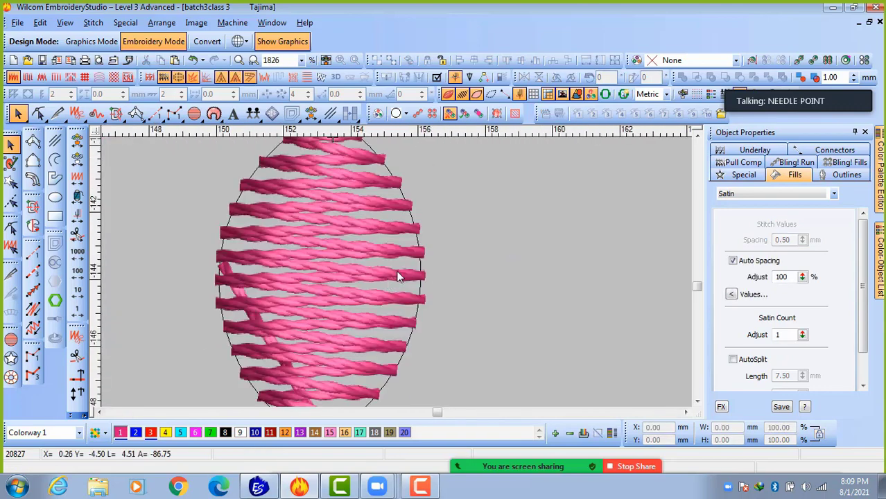
left_click(317, 275)
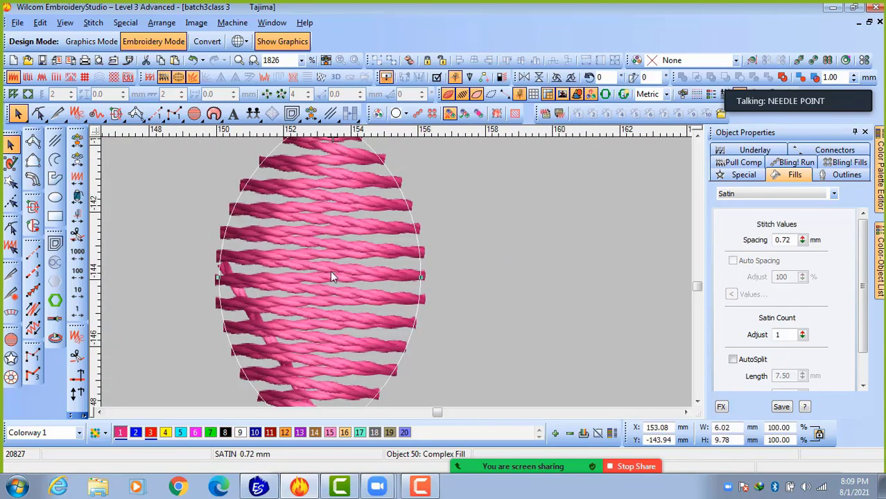
scroll(330, 270, "down", 2)
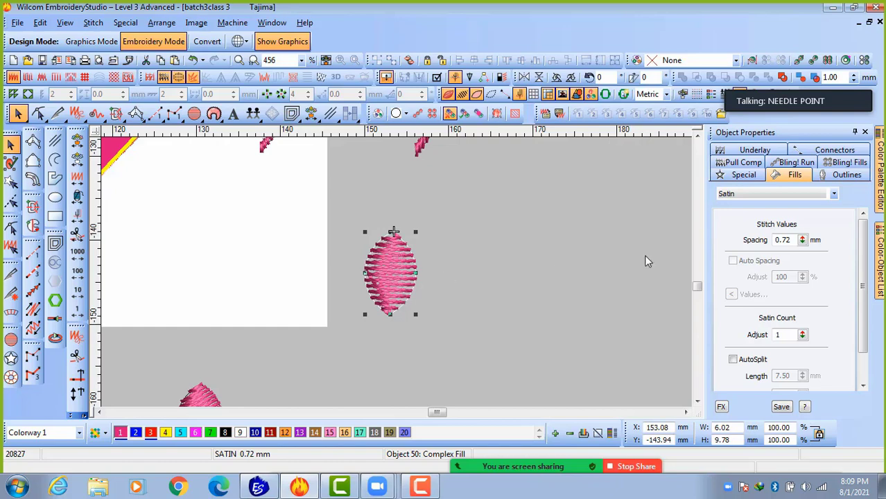
Set the petal copy's satin stitch spacing to 0.50 mm.
double_click(790, 240)
type("0.50")
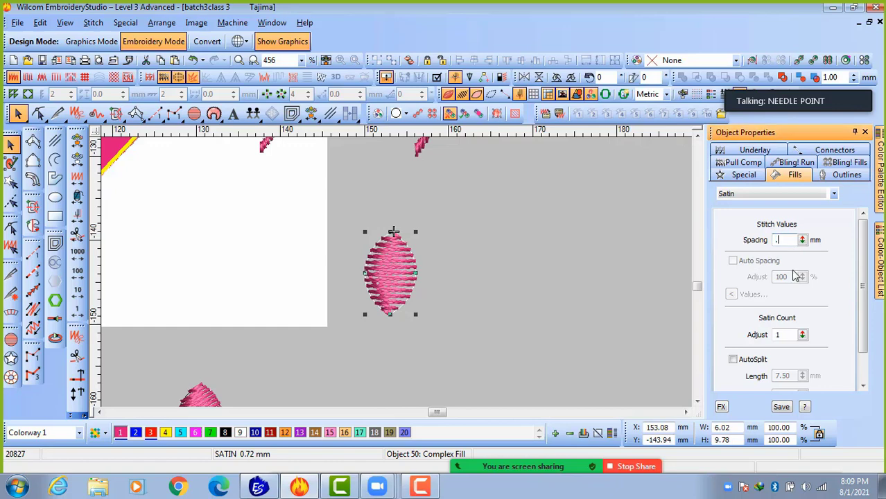
key("Return")
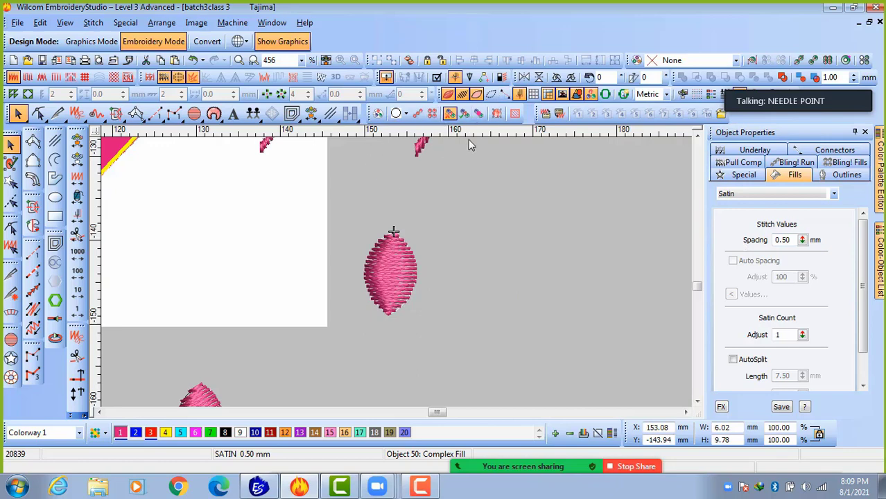
Look up the petal copy's target stitch count in the Process settings and close them without applying anything.
left_click(504, 78)
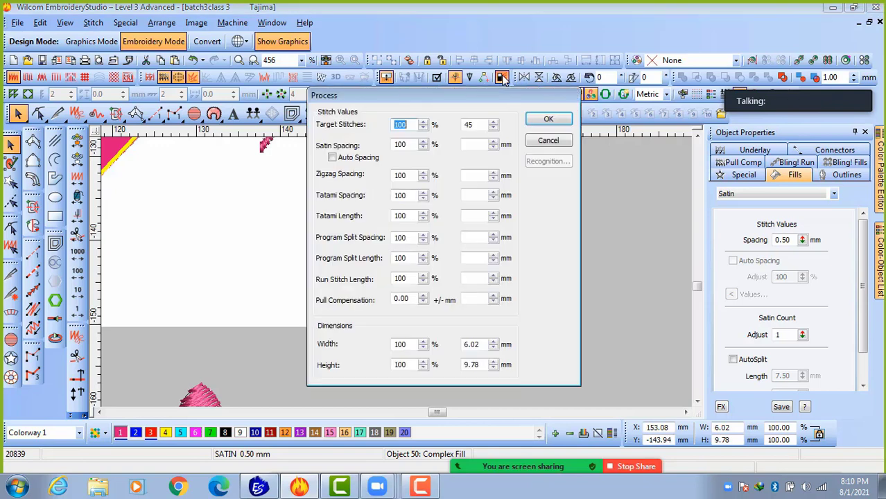
left_click_drag(517, 95, 675, 95)
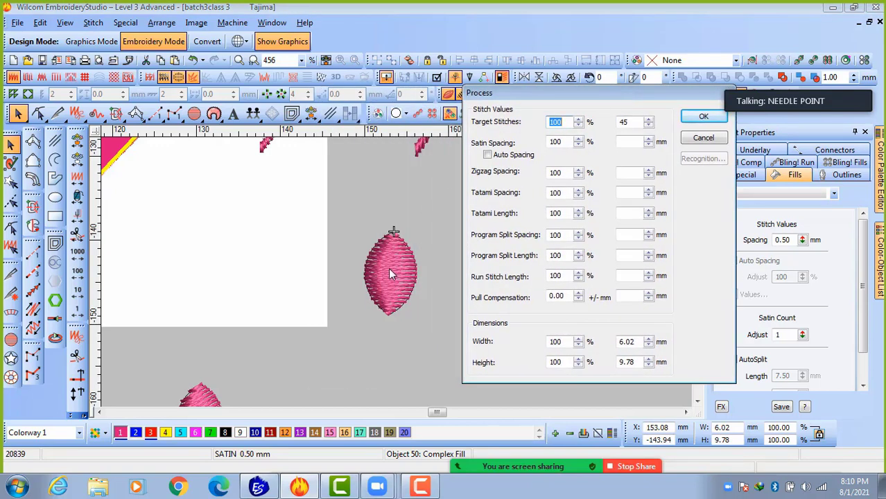
double_click(630, 121)
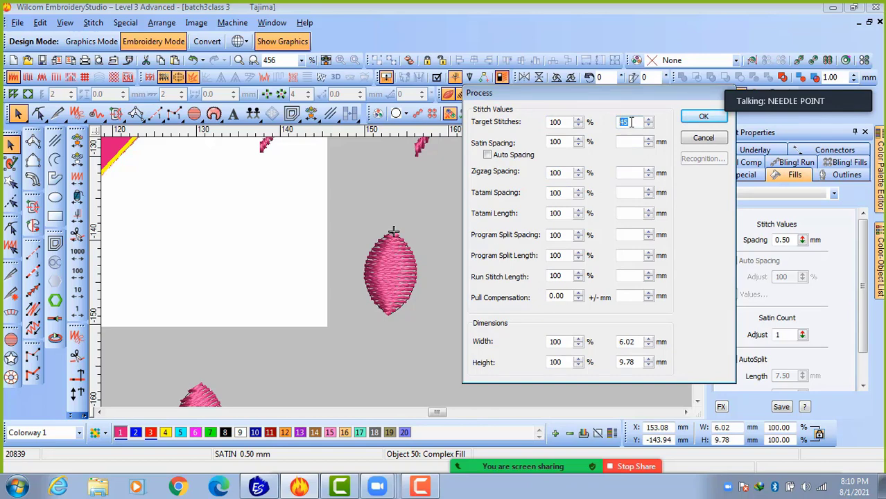
left_click(709, 141)
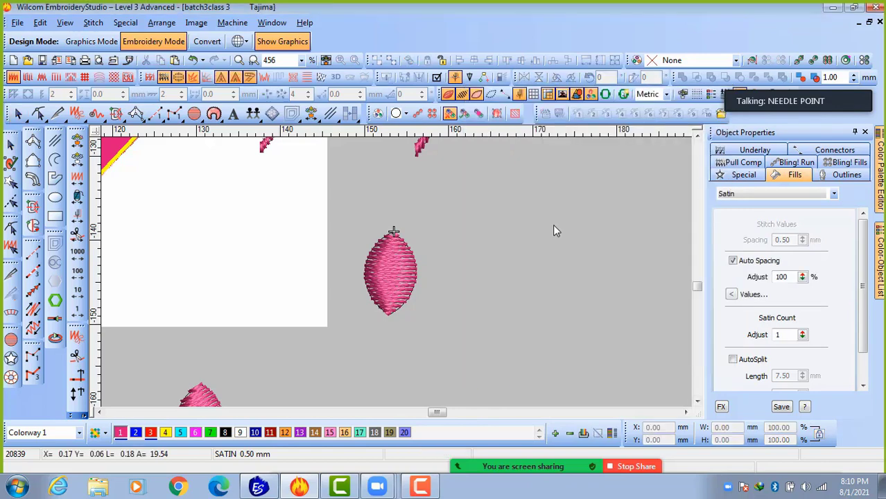
Duplicate the petal about 11 mm to its right and set the duplicate's satin spacing to 0.75 mm.
left_click(395, 278)
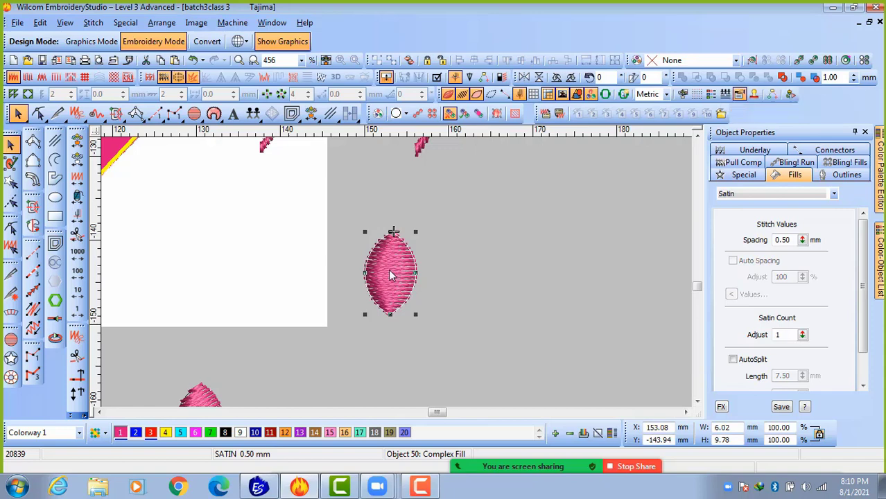
left_click_drag(388, 269, 484, 272)
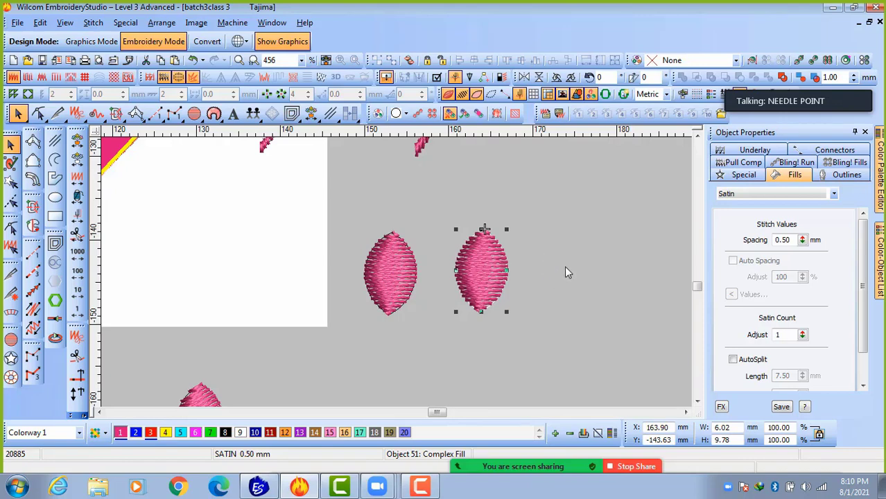
double_click(784, 239)
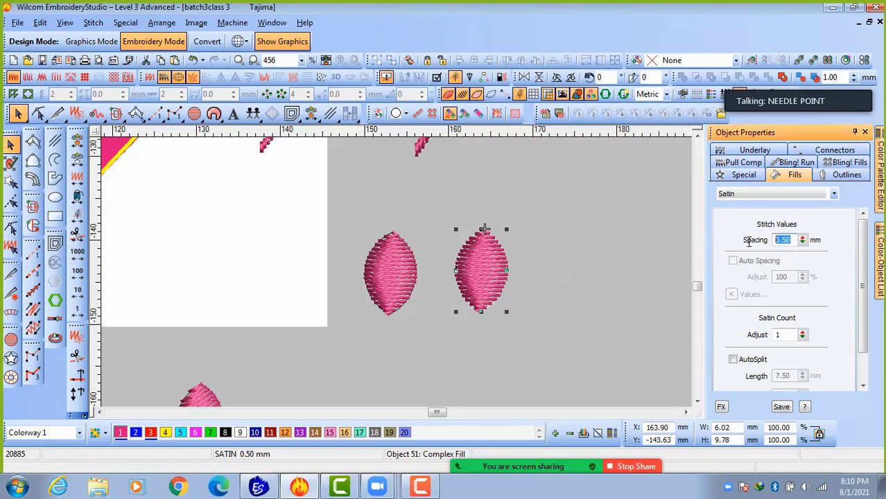
type("0.75")
key("Return")
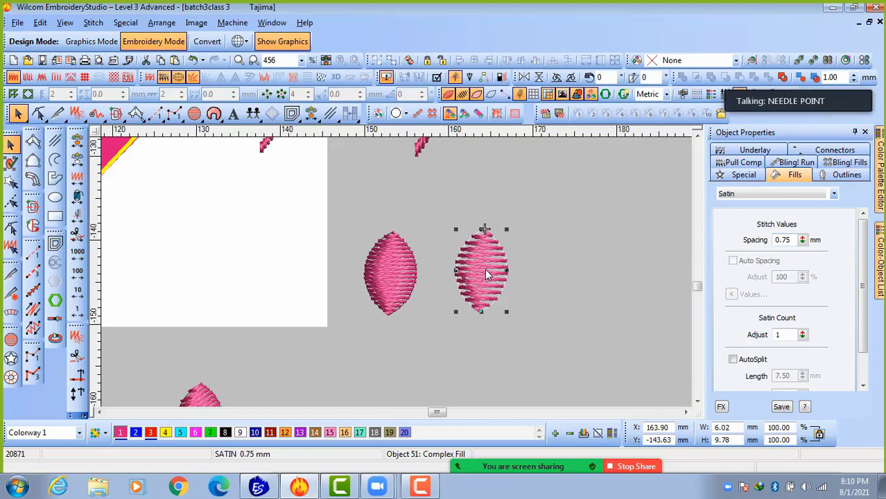
Admit the waiting meeting participant and look up the new duplicate's target stitch count in the Process settings.
left_click(505, 78)
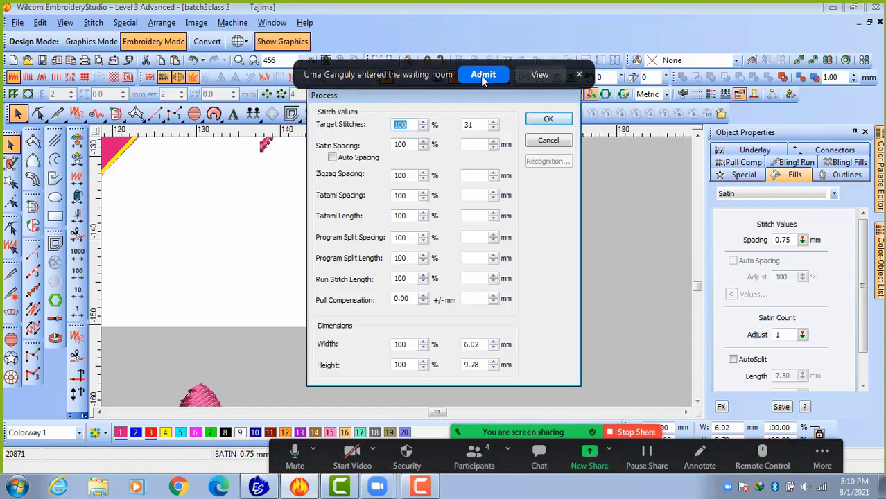
left_click(480, 76)
left_click_drag(466, 97, 700, 94)
double_click(704, 117)
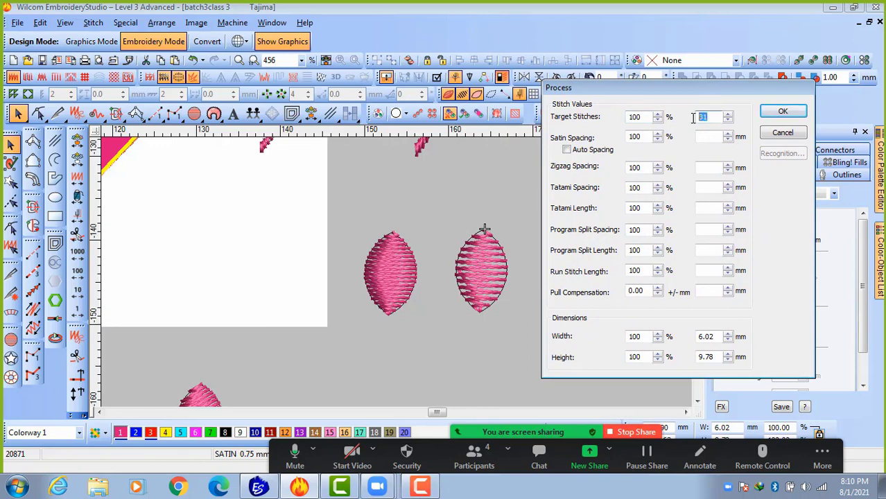
left_click(783, 133)
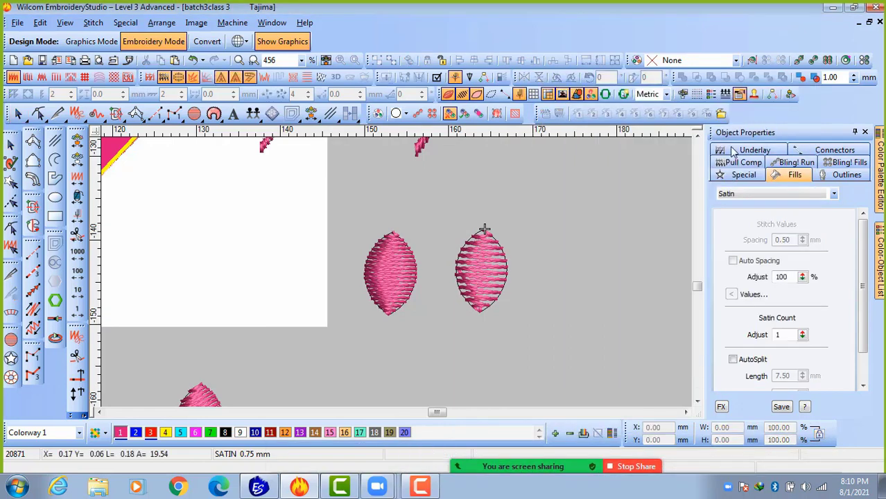
Compare the two petals' satin spacing and recheck the target stitch count of the 0.50 mm petal.
left_click(392, 276)
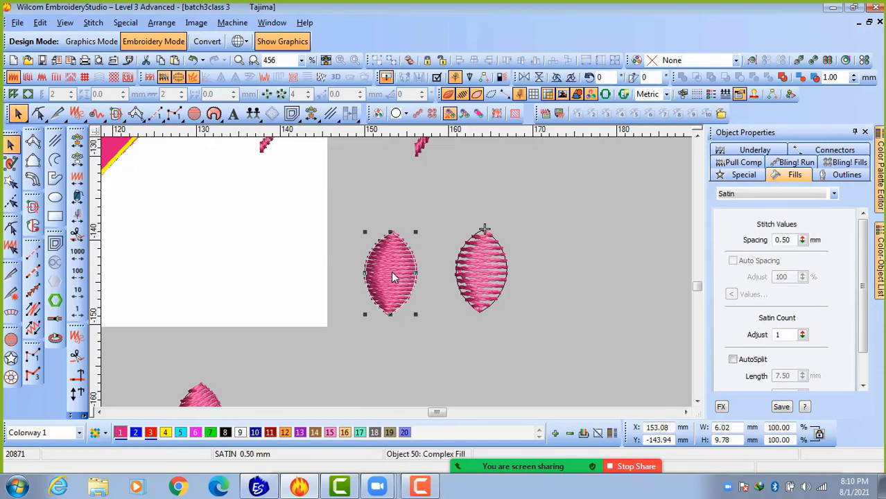
left_click(486, 276)
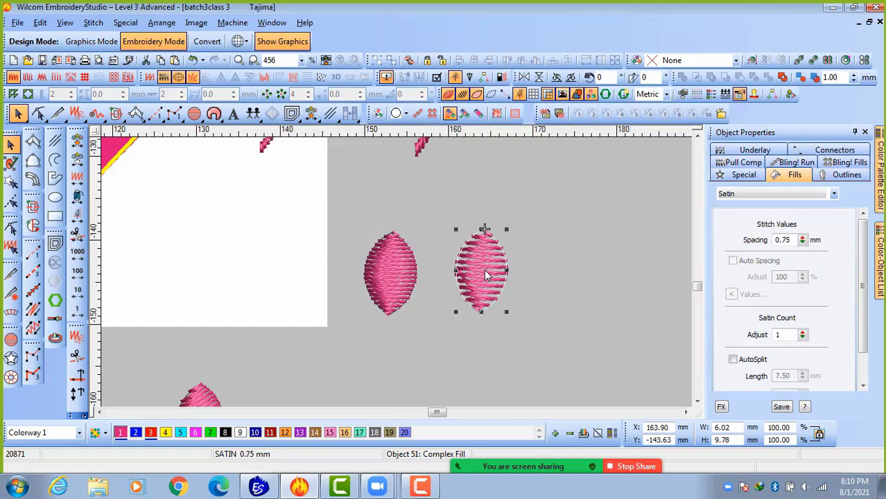
left_click(389, 275)
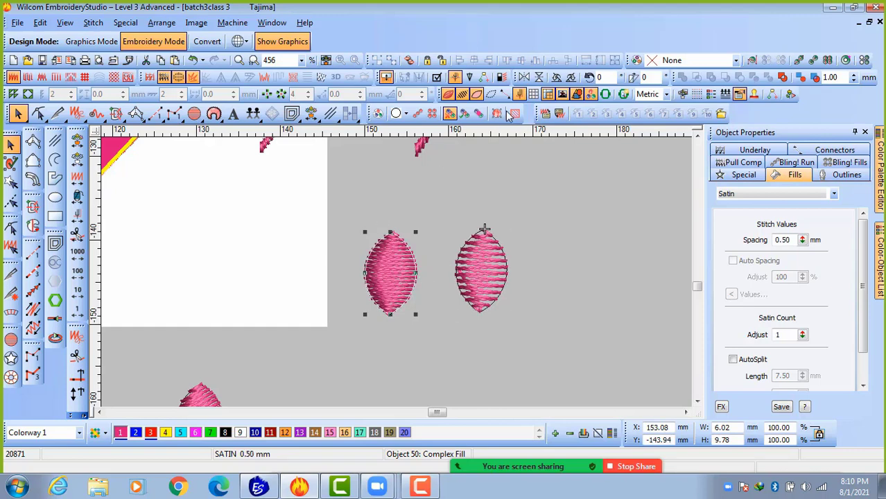
left_click(503, 77)
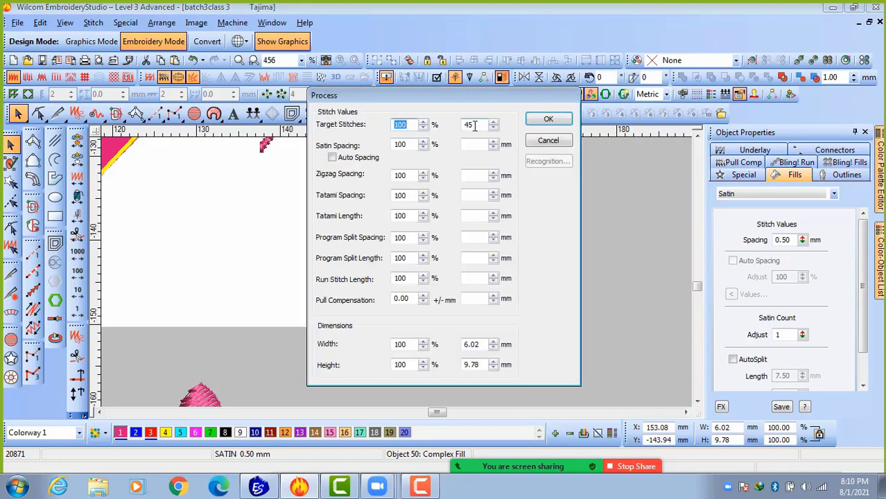
double_click(470, 125)
left_click(549, 141)
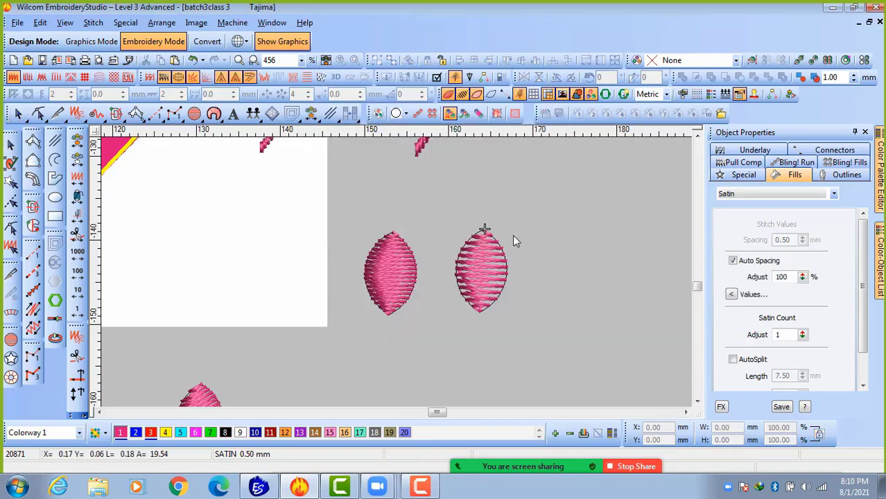
Recheck the target stitch count of the 0.75 mm petal in the Process settings and cancel.
left_click(485, 284)
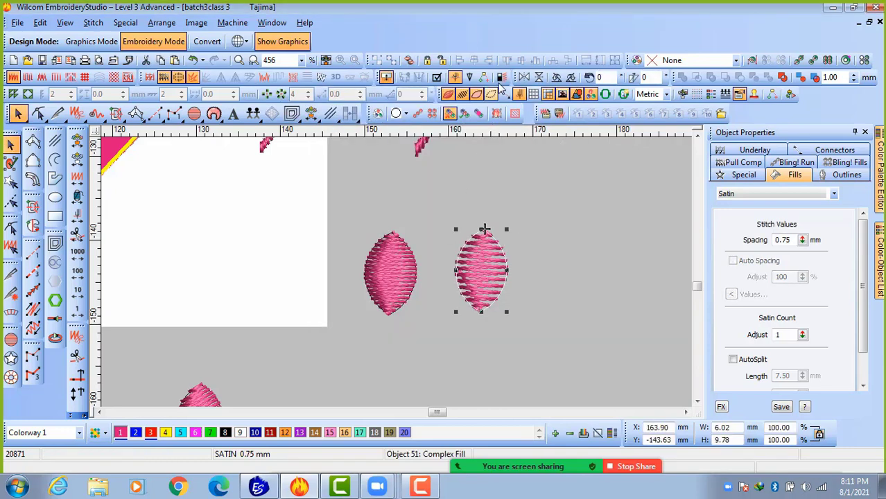
left_click(502, 77)
double_click(470, 125)
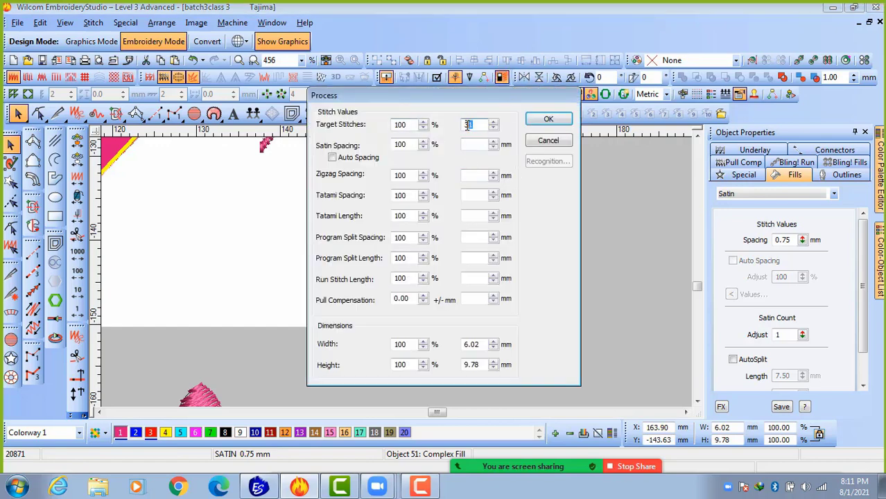
left_click(549, 142)
Move the 0.50 mm petal about 2 mm left and up, and shift the 0.75 mm petal slightly up and right.
left_click(396, 271)
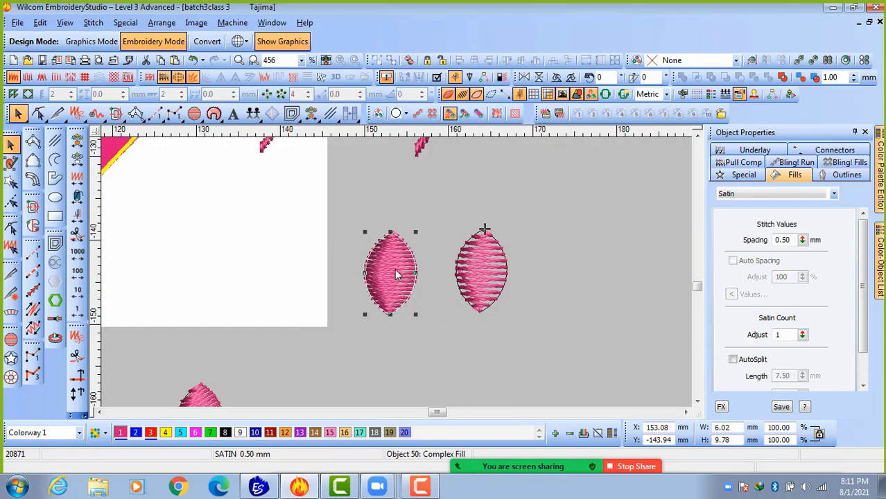
left_click_drag(394, 268, 376, 262)
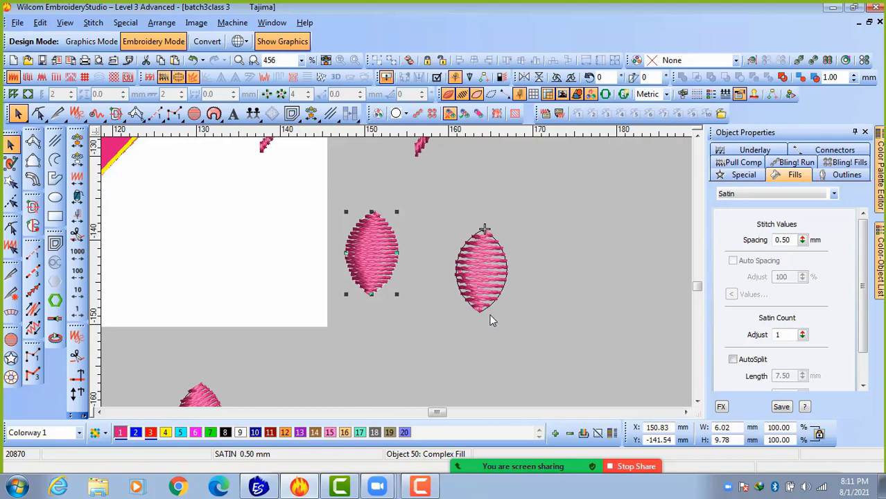
left_click(485, 272)
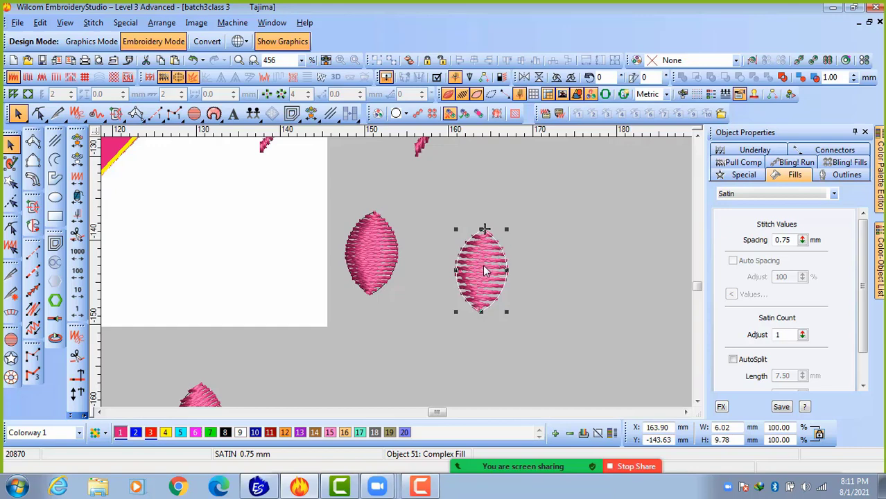
left_click_drag(484, 266, 488, 255)
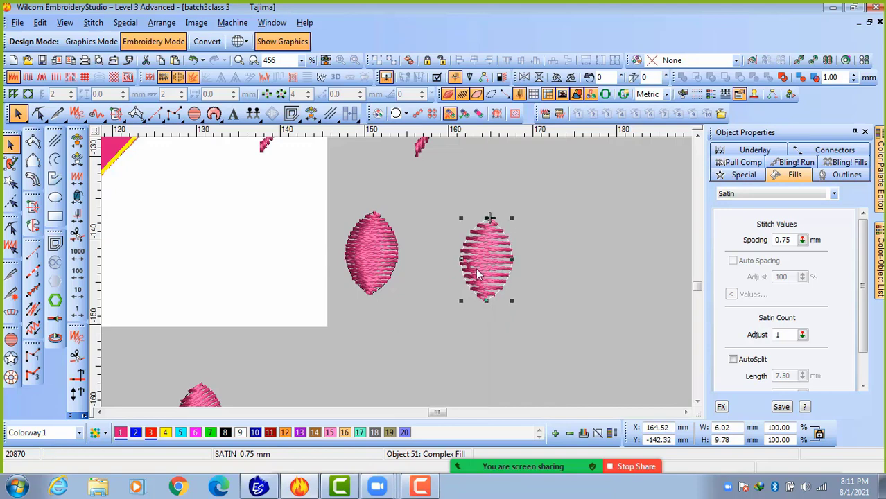
Move the 0.75 mm petal about 6.5 mm left so it sits directly beside the 0.50 mm petal.
left_click(383, 260)
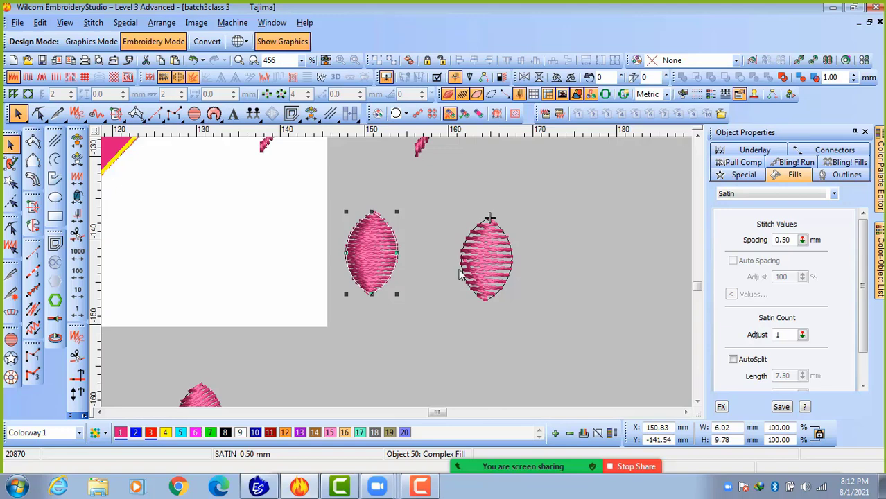
left_click(556, 259)
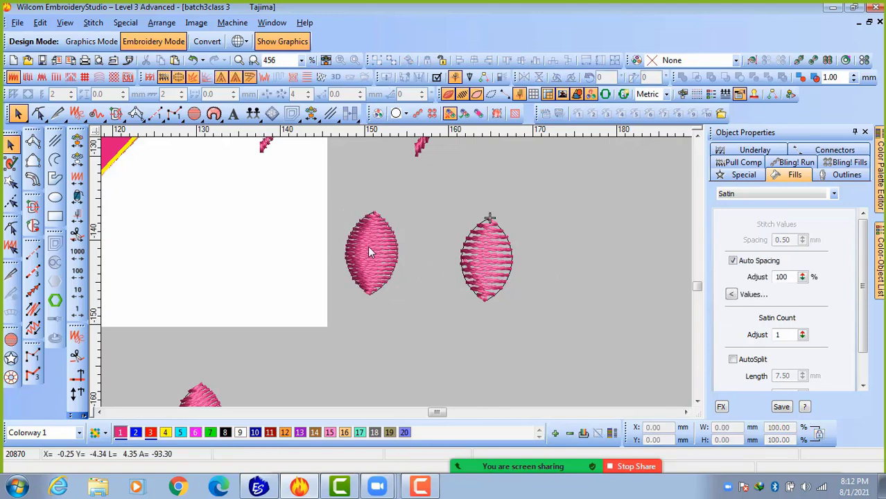
left_click(478, 259)
left_click_drag(478, 259, 436, 254)
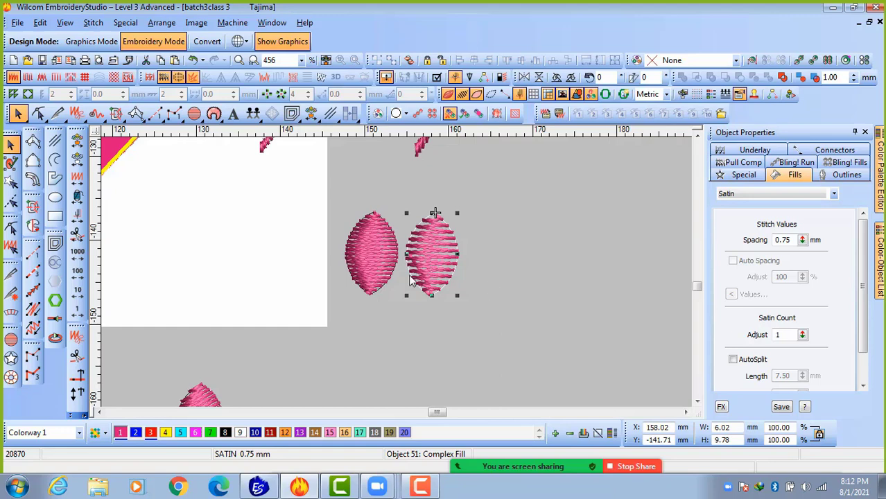
Select the two neighbouring petals in turn to compare their satin spacing settings and stitch density.
left_click(366, 254)
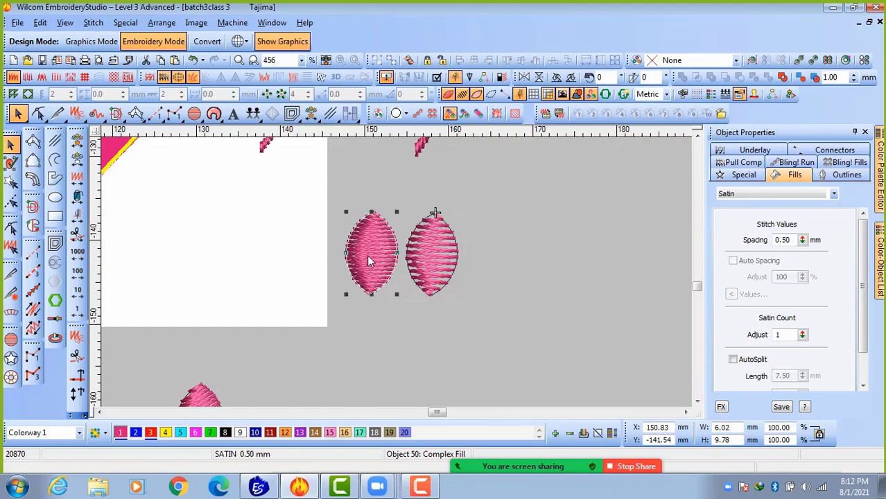
left_click(428, 248)
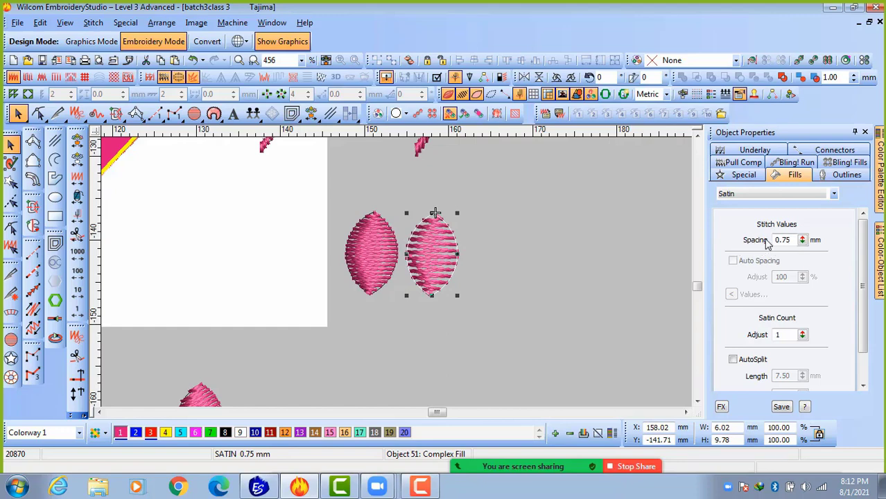
left_click(372, 256)
left_click(435, 259)
left_click(498, 241)
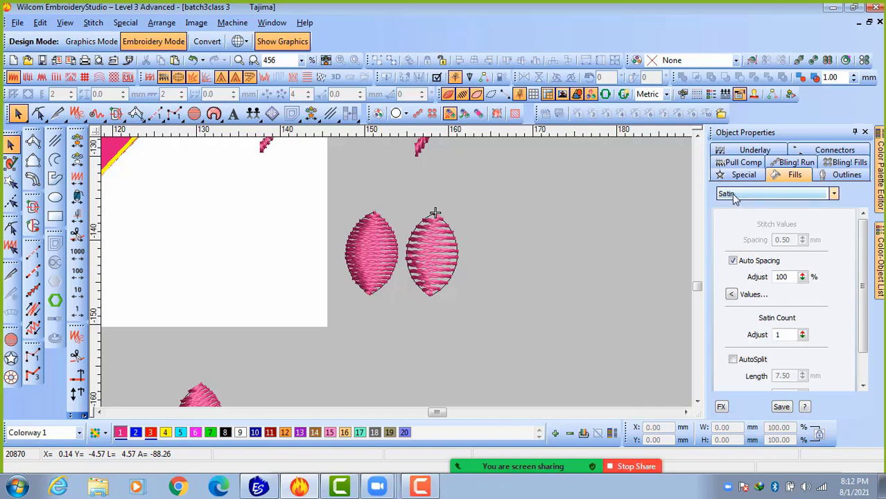
left_click(390, 258)
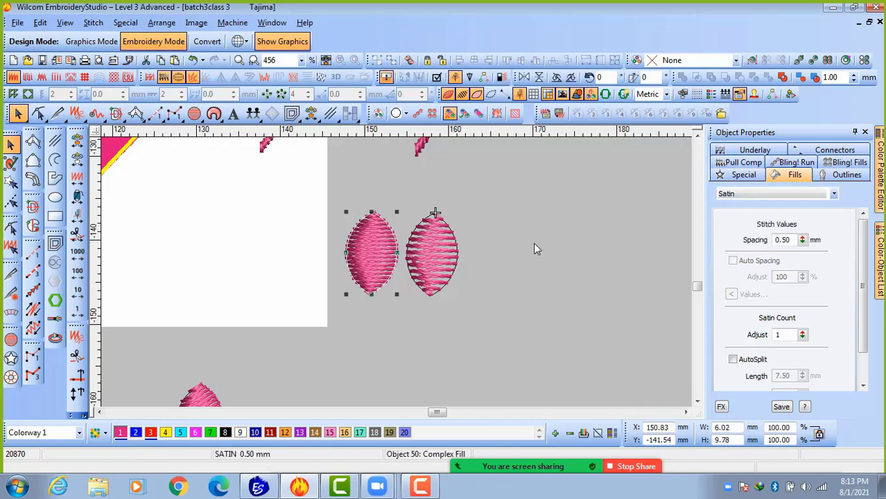
double_click(785, 240)
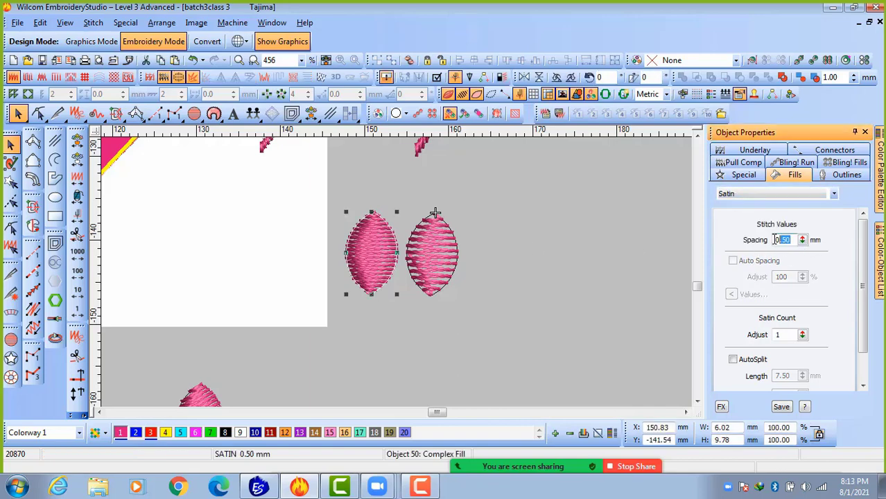
left_click(400, 297)
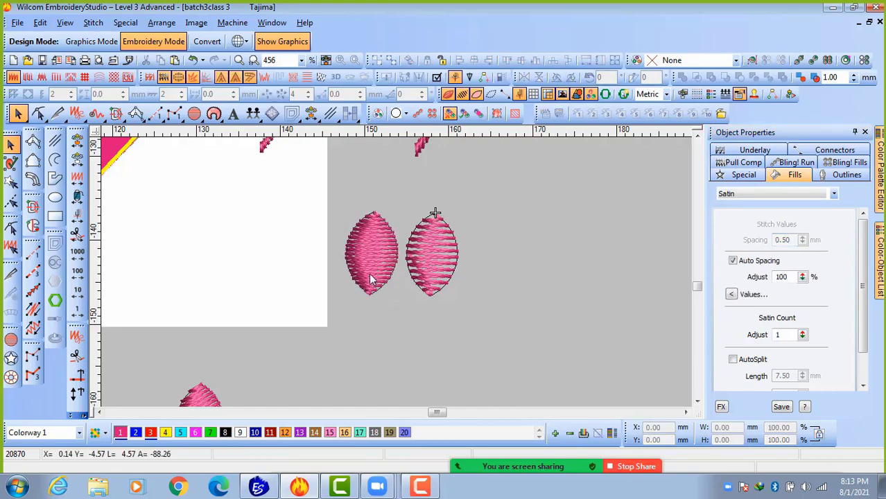
Examine the stitches of both petals up close, and select the 0.50 mm petal.
scroll(371, 279, "up", 4)
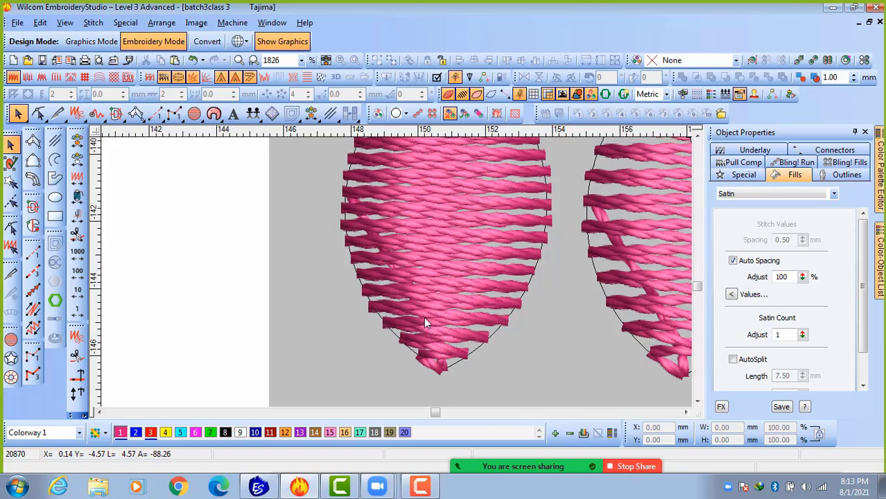
scroll(424, 317, "down", 2)
left_click(408, 245)
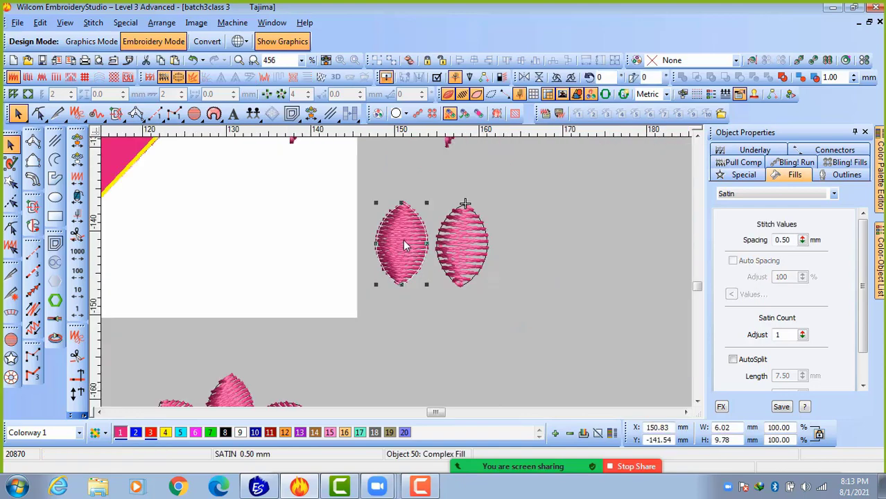
Place a copy of the 0.50 mm petal beyond the 0.75 mm petal, about 14.4 mm right of the original, and set its satin count to 7.
left_click_drag(407, 245, 525, 245)
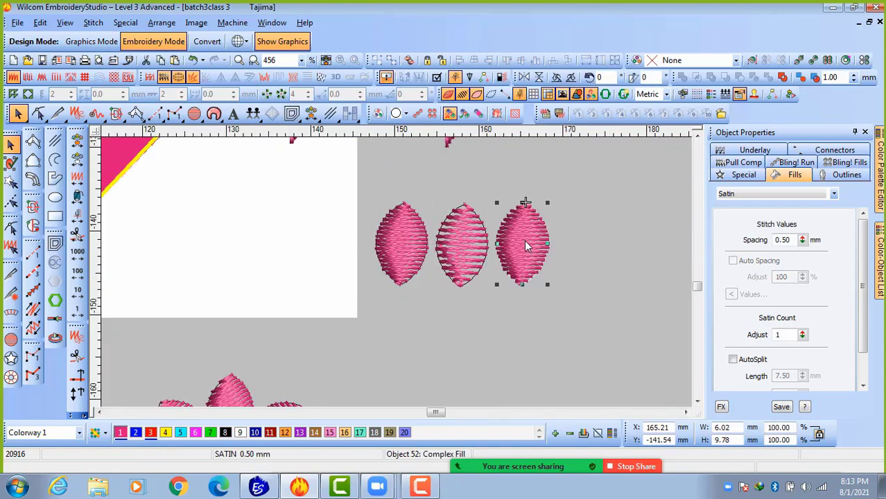
left_click(802, 335)
left_click_drag(754, 364, 755, 342)
key("Return")
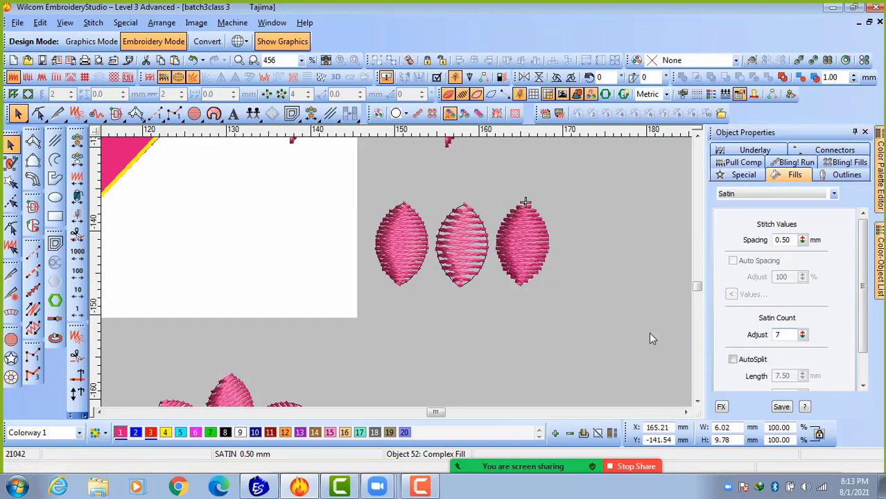
left_click(536, 318)
Examine the stitches of the satin-count-7 petal up close and compare them with the other two petals.
scroll(526, 257, "up", 4)
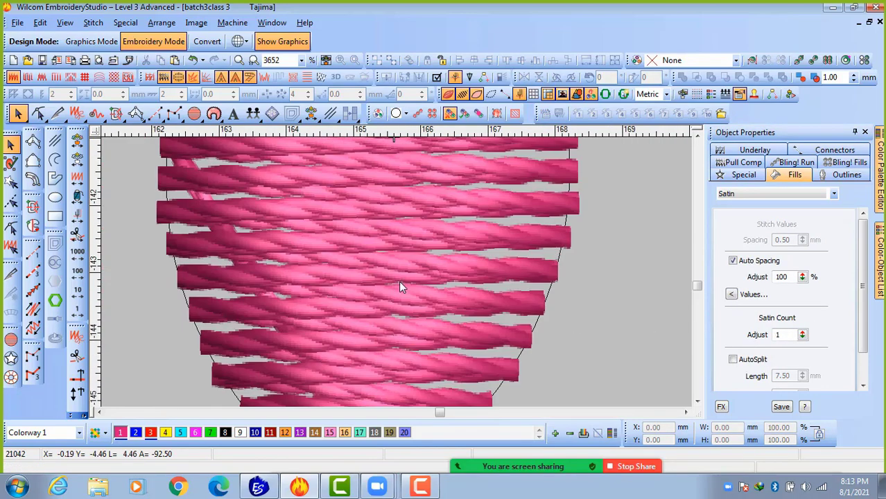
scroll(401, 278, "down", 2)
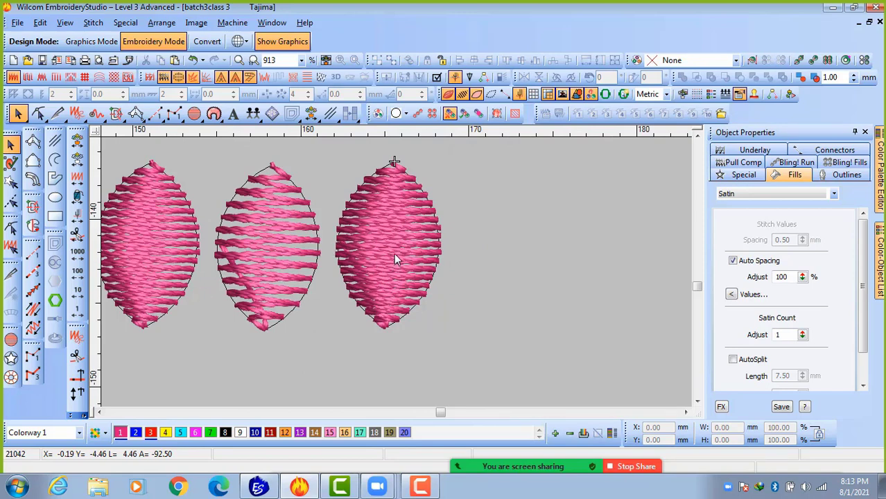
left_click(395, 258)
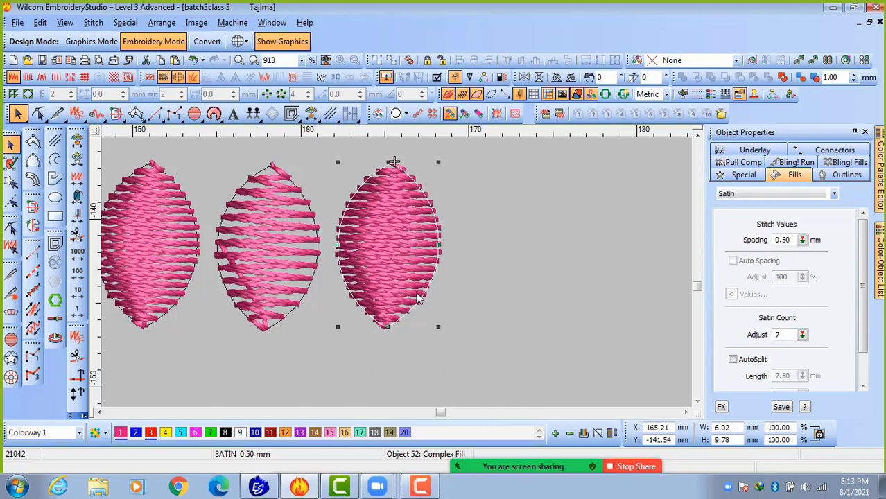
left_click(509, 320)
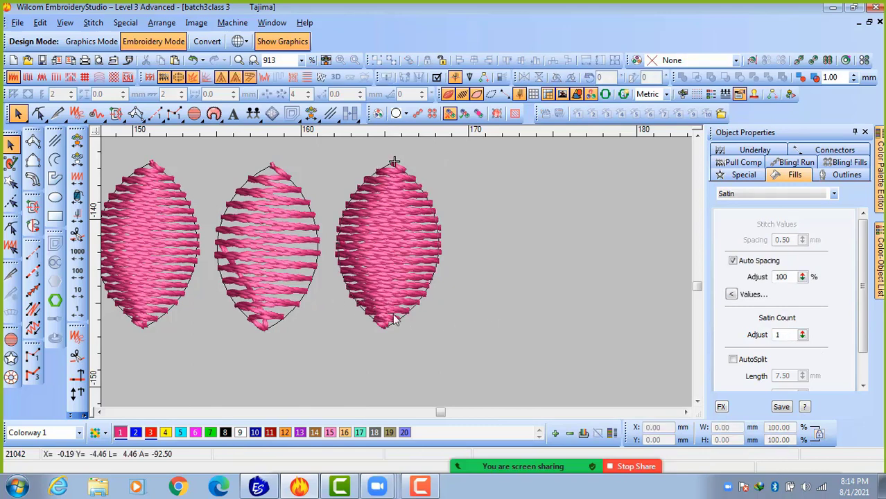
key("shift+z")
key("shift+z")
key("z")
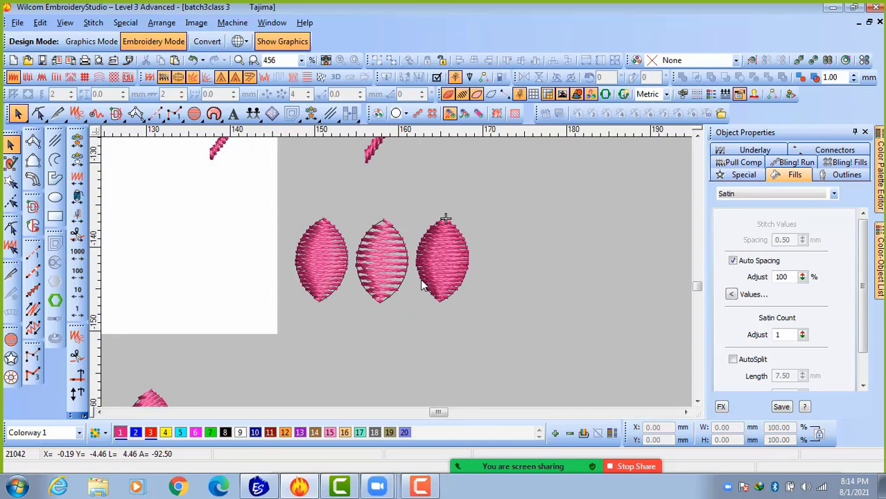
Check the target stitches of the original 0.50 mm petal in the Process dialog, admit the waiting meeting participant, and cancel the dialog.
left_click(318, 254)
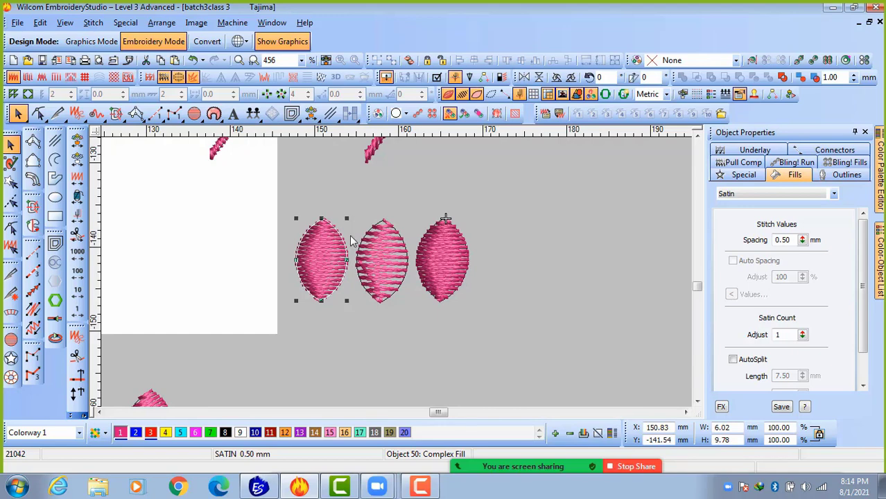
left_click(496, 79)
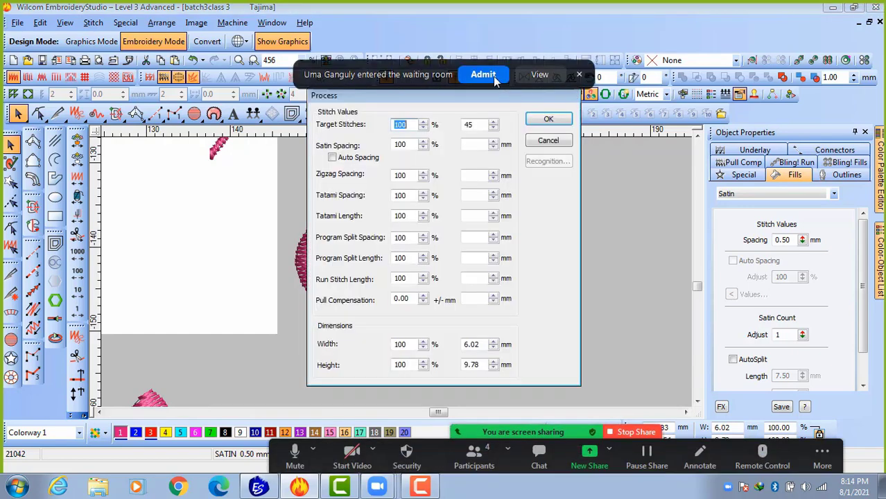
left_click(486, 75)
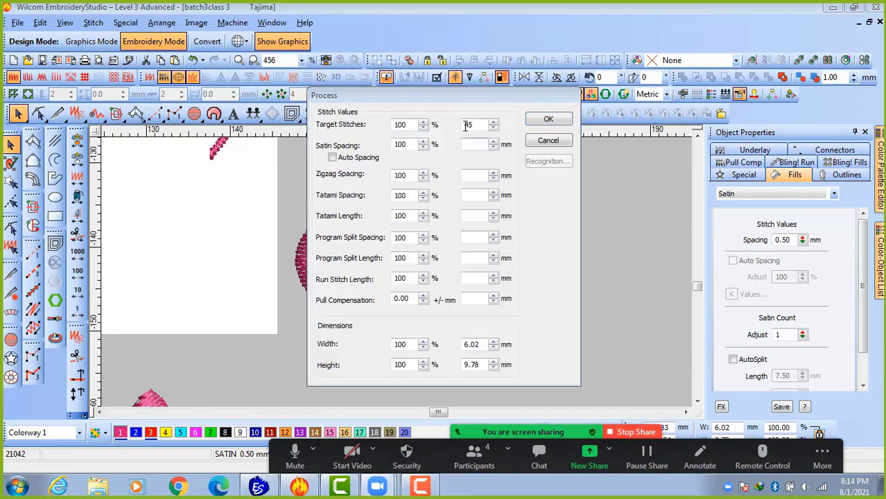
left_click(543, 142)
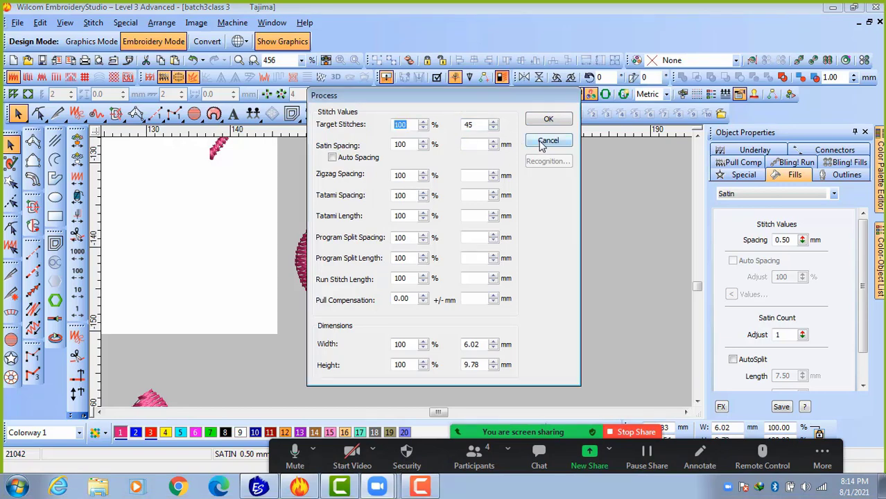
left_click(543, 142)
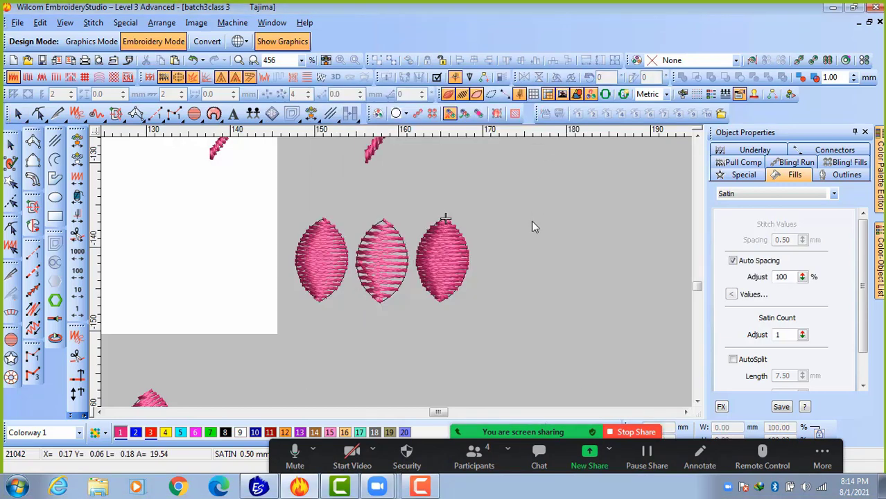
Check the target stitches of the satin-count-7 petal in the Process dialog, cancel it, and dismiss the meeting time-limit notice.
left_click(446, 263)
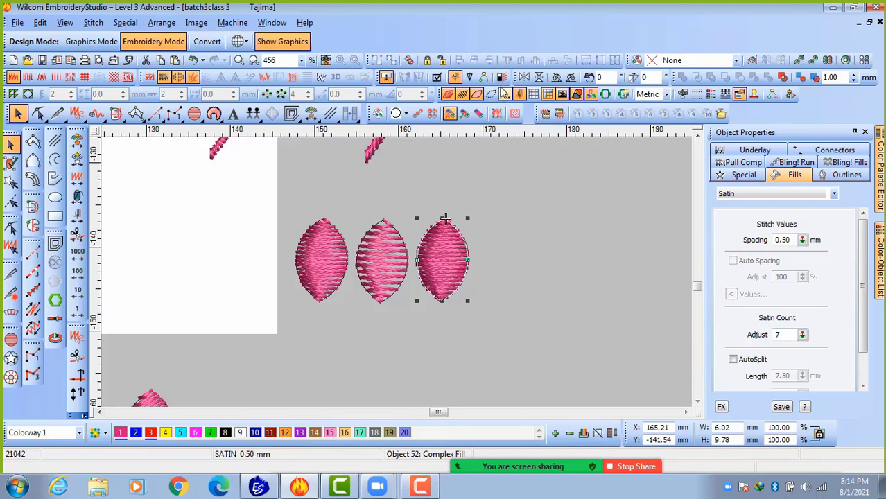
left_click(501, 77)
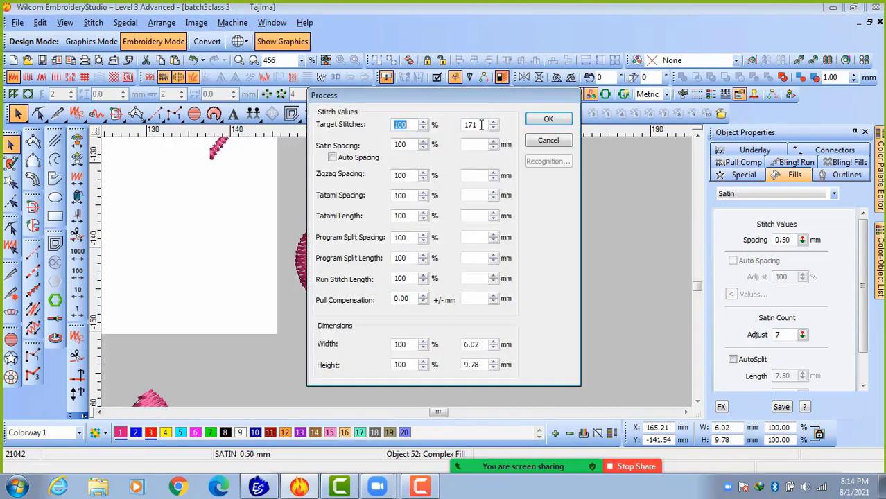
left_click_drag(482, 124, 453, 124)
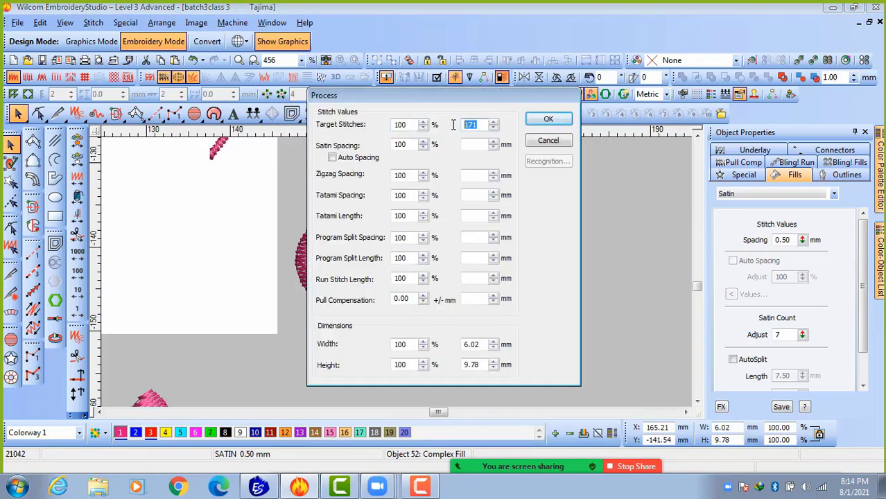
left_click(553, 142)
left_click(523, 173)
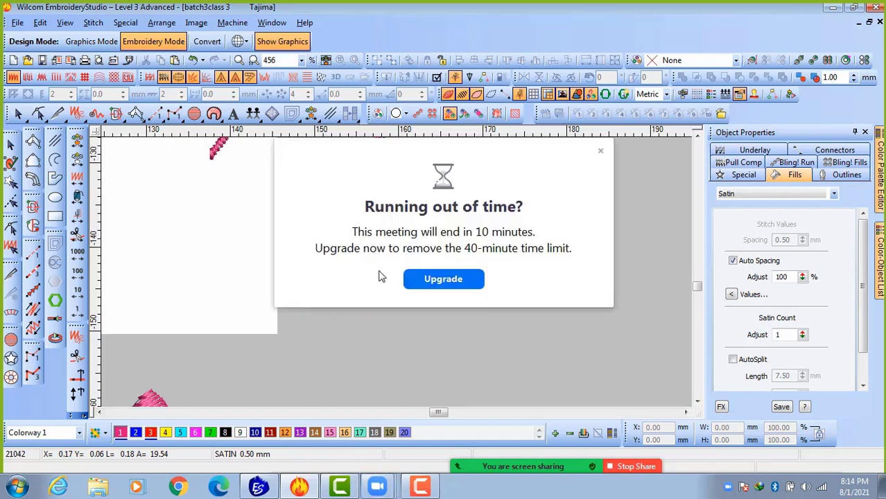
left_click(600, 152)
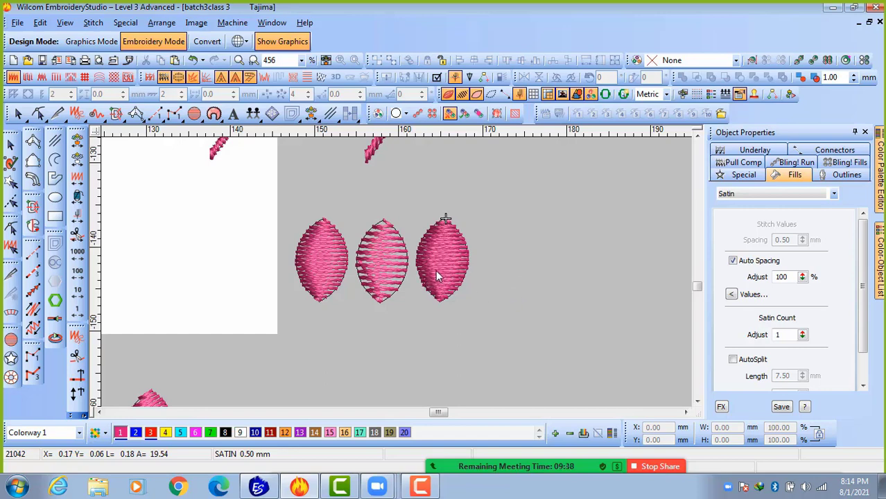
Move the satin-count-7 petal about 2 mm right, and place a copy of the original 0.50 mm petal about 12.5 mm below it.
left_click_drag(437, 276, 454, 272)
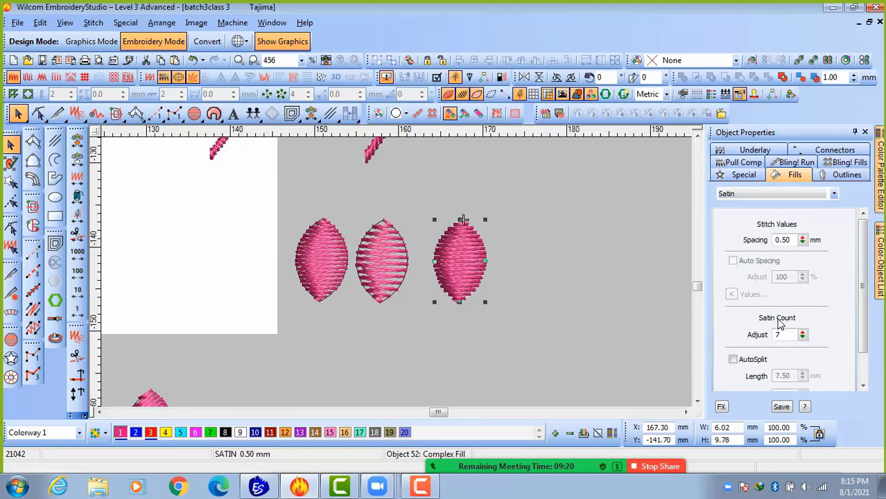
left_click(589, 304)
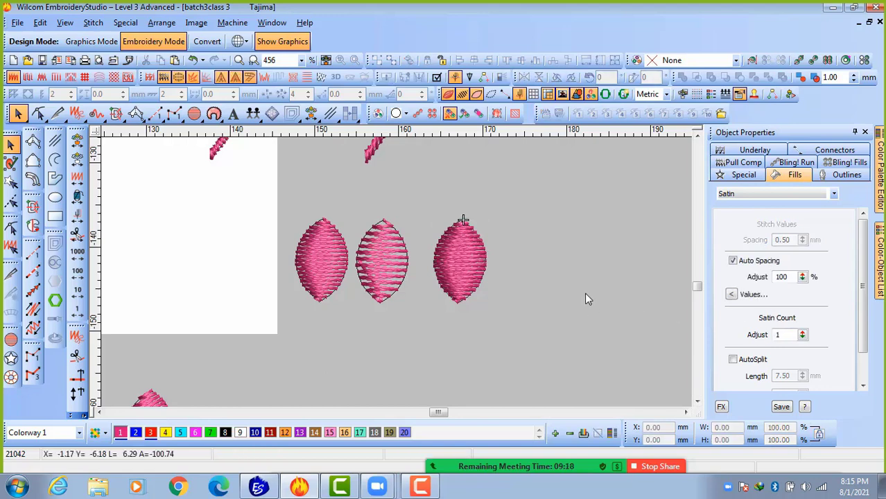
left_click(321, 266)
left_click_drag(322, 267, 320, 369)
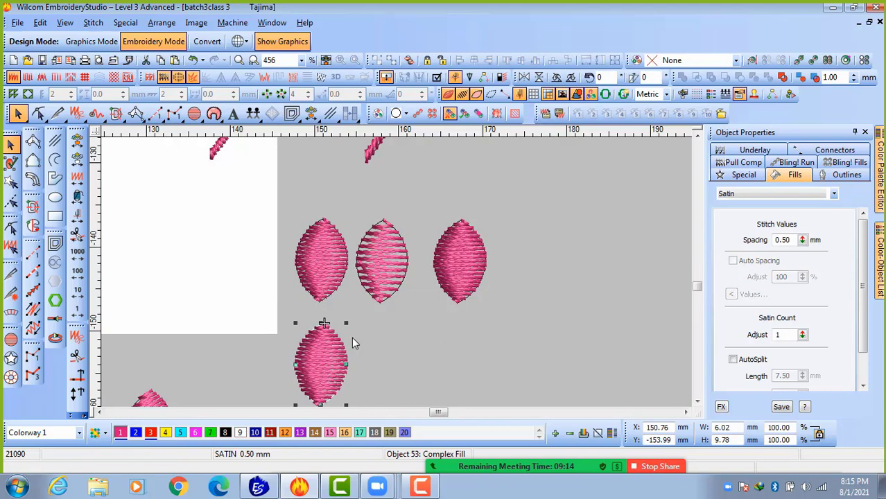
scroll(358, 336, "down", 3)
scroll(396, 274, "up", 5)
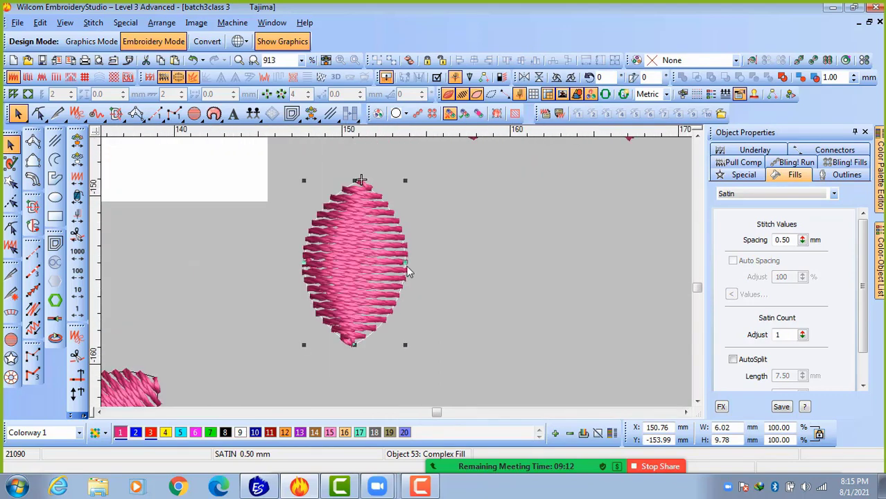
scroll(416, 274, "down", 1)
left_click(436, 276)
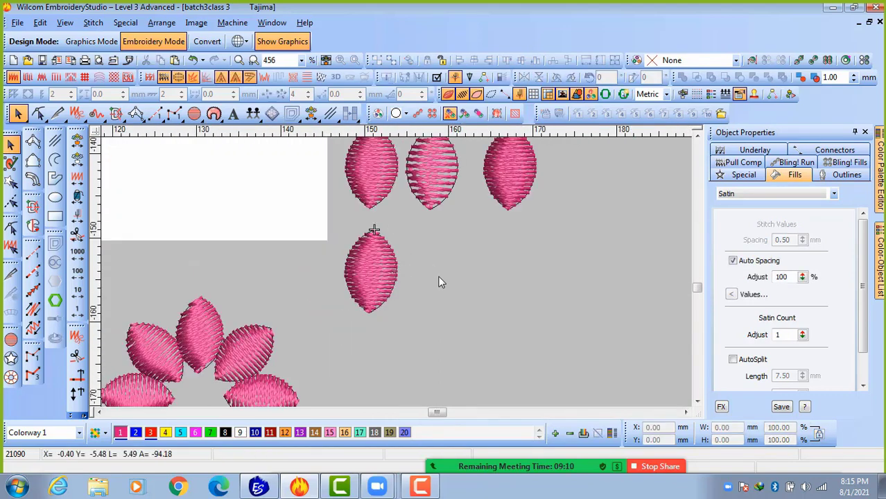
Change the fill of the copied petal below the row from Satin to Tatami.
left_click(381, 273)
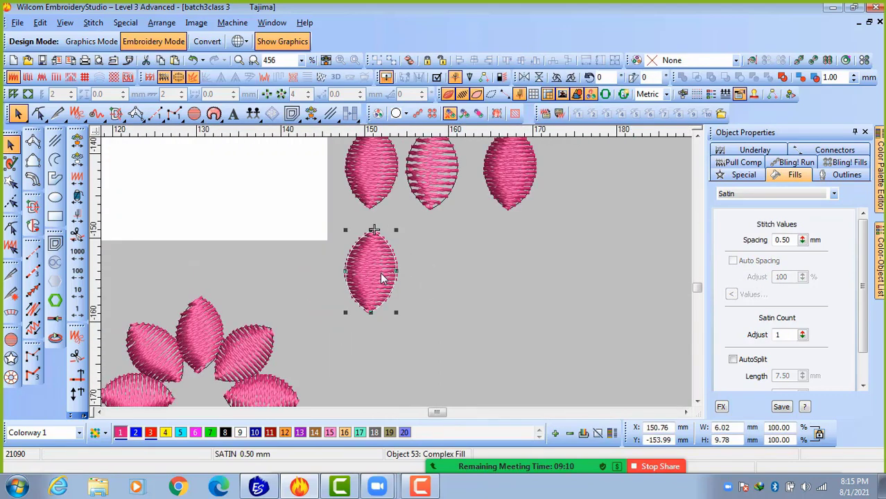
left_click(769, 197)
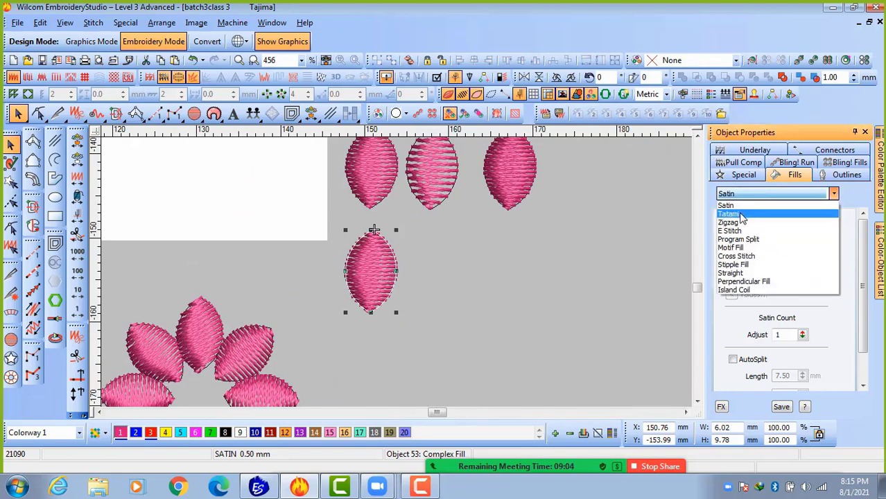
left_click(742, 217)
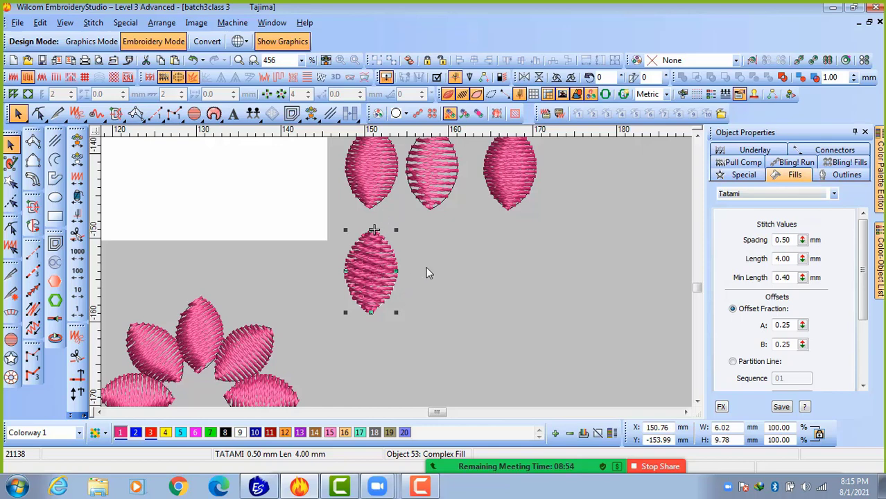
Place a copy of the Tatami petal about 8 mm to its right.
left_click(369, 269)
left_click_drag(374, 280, 430, 269)
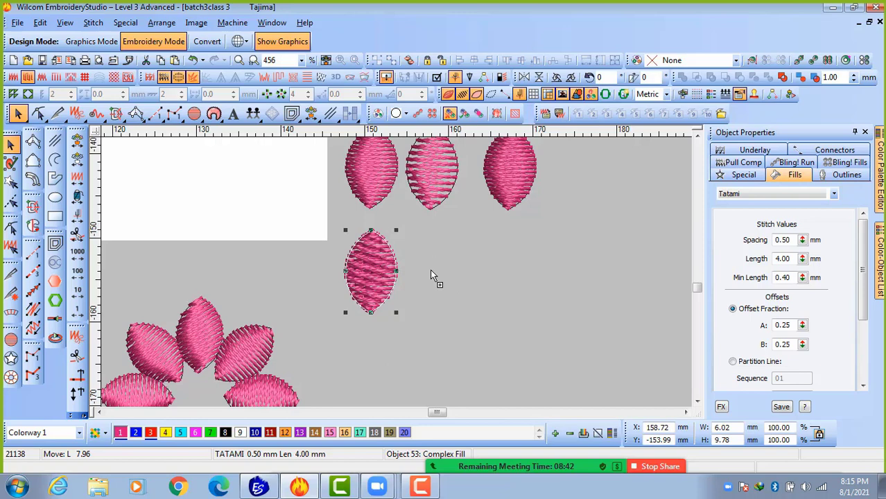
left_click(388, 279)
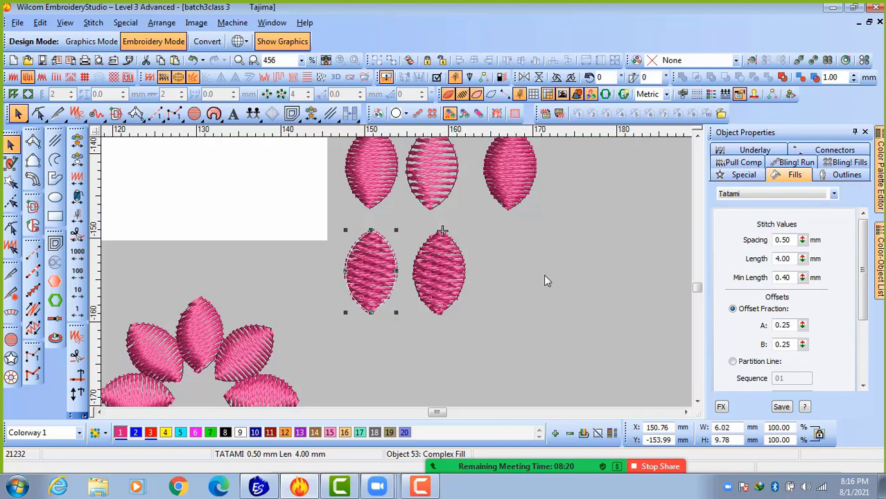
Set the Tatami stitch spacing of the new copy to 0.75 mm.
left_click(447, 276)
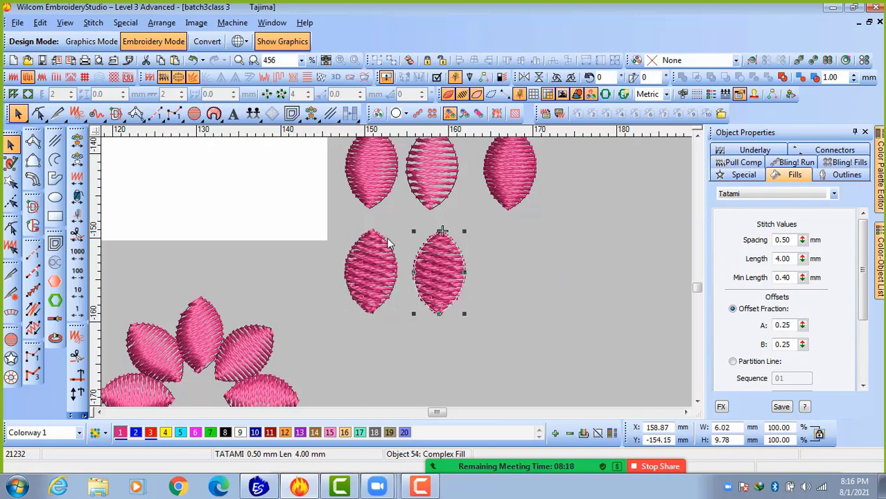
double_click(796, 240)
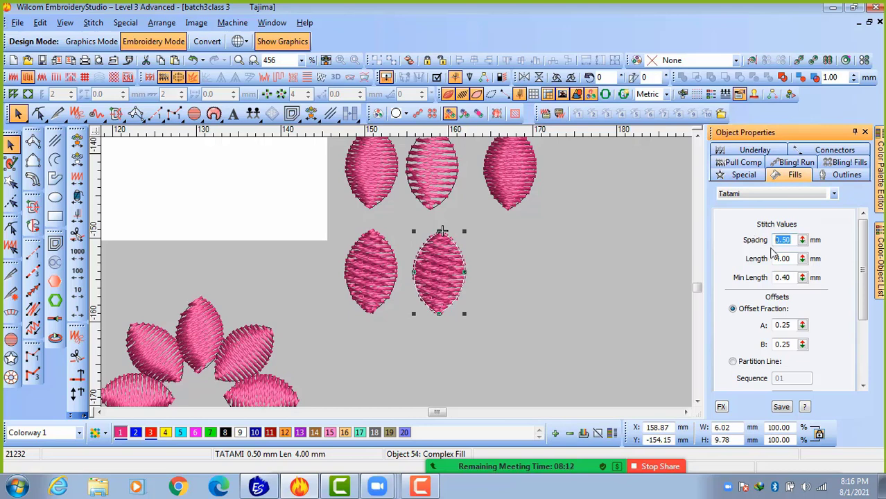
type("75")
key("BackSpace")
key("BackSpace")
type(".75")
key("Tab")
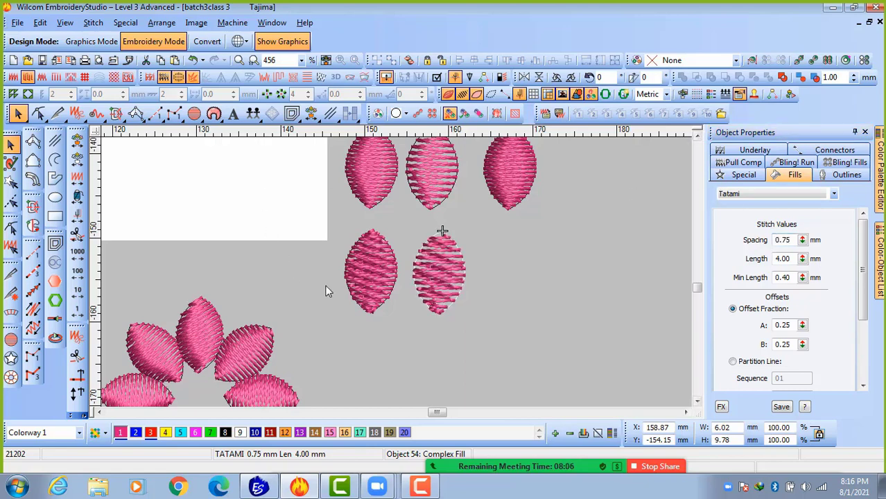
Check the target stitches of the 0.50 mm and 0.75 mm Tatami petals in the Process dialog, cancelling it each time.
left_click(376, 269)
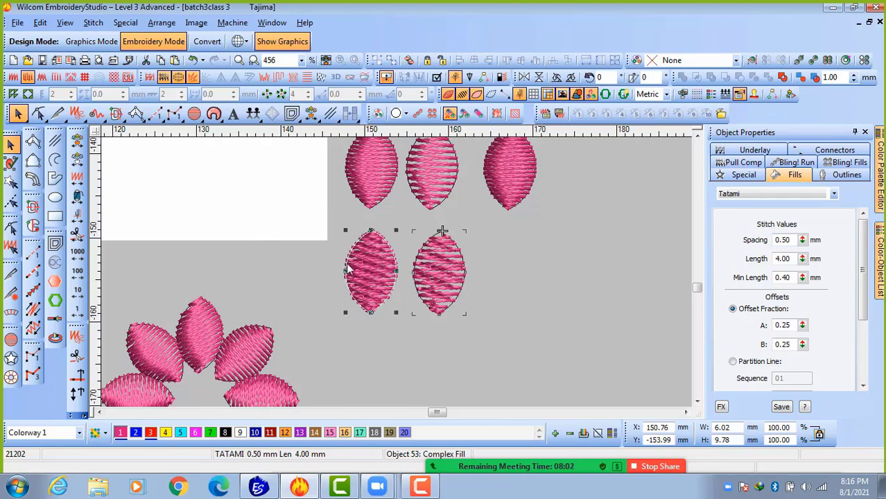
left_click(503, 77)
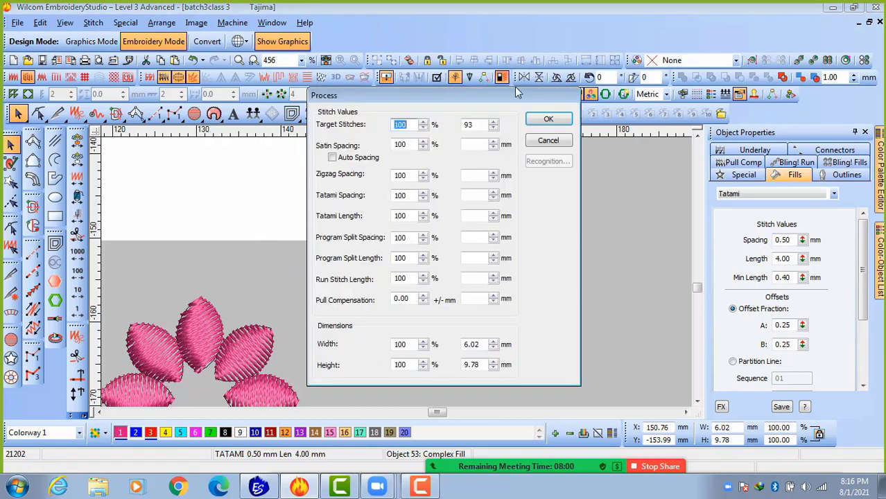
left_click(548, 141)
left_click(439, 274)
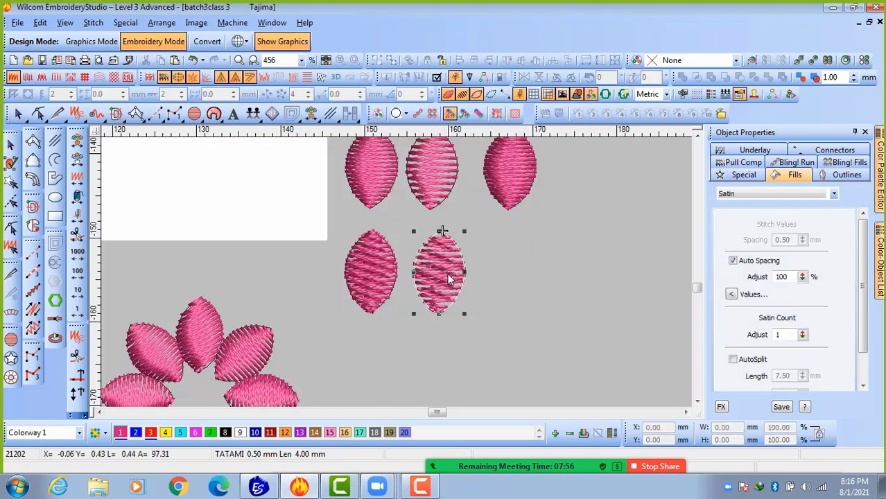
left_click(503, 77)
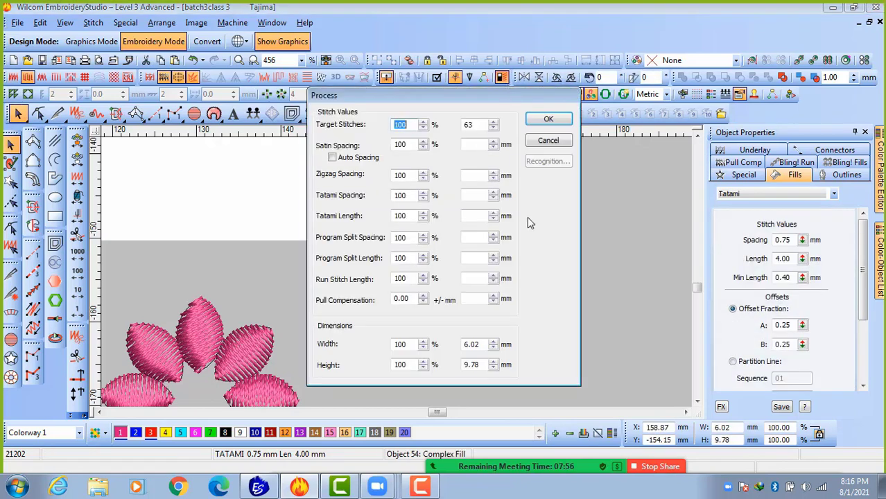
left_click(548, 140)
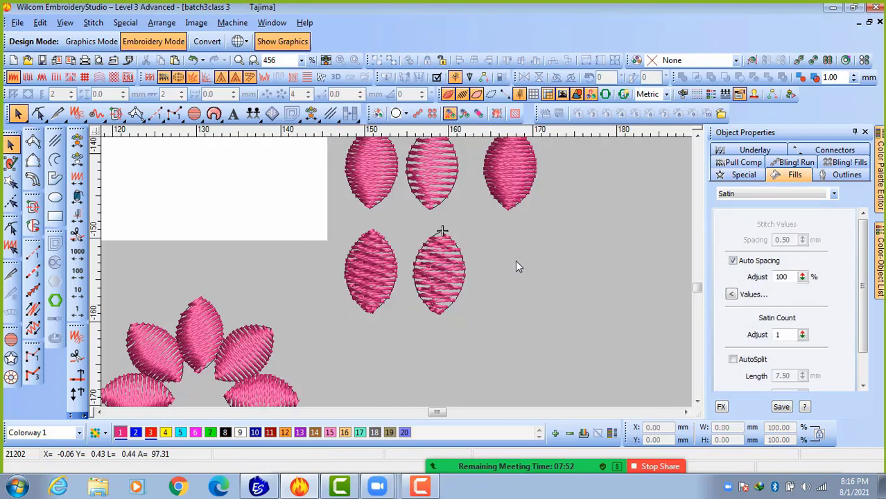
Check the target stitches of the first 0.50 mm Tatami petal in the Process dialog and cancel it.
left_click(379, 179)
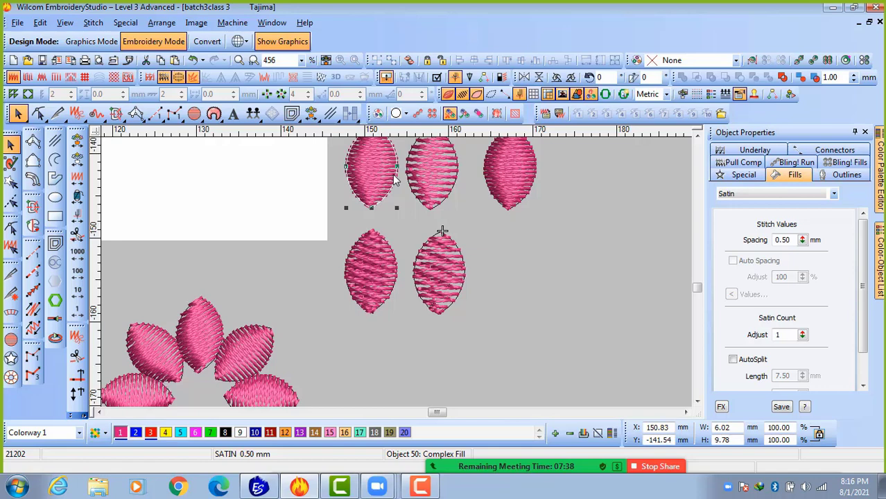
left_click(374, 265)
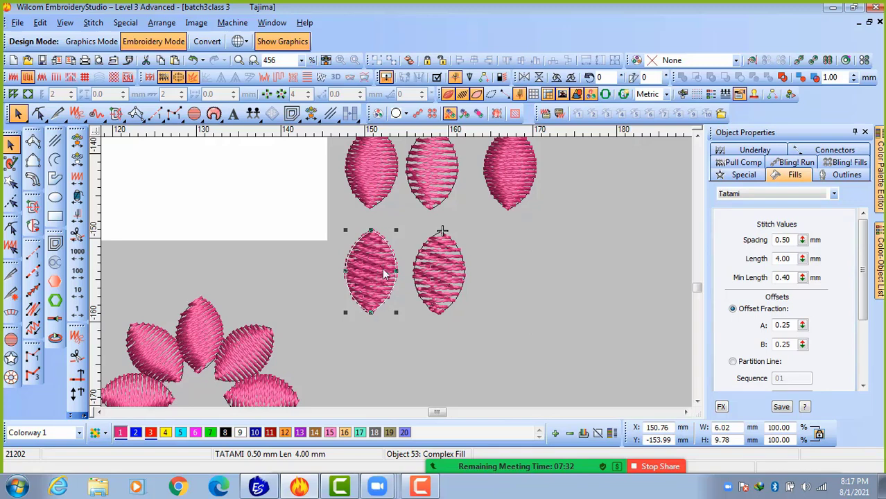
left_click(502, 77)
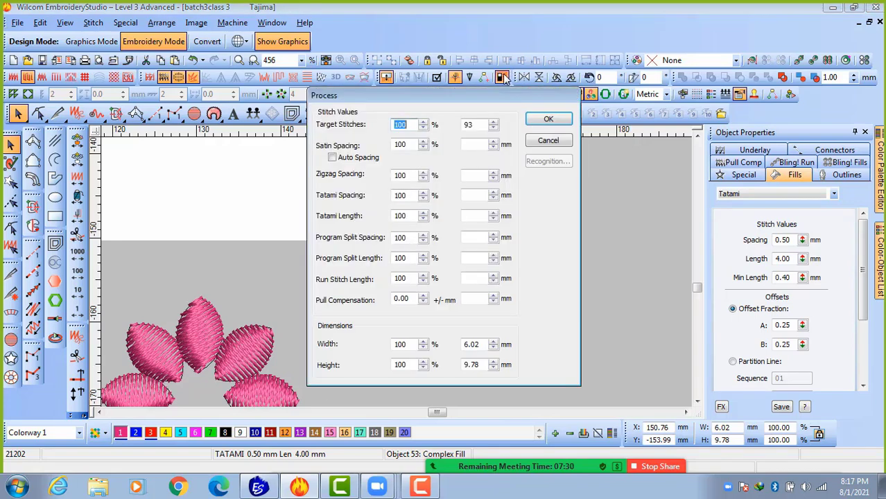
double_click(474, 124)
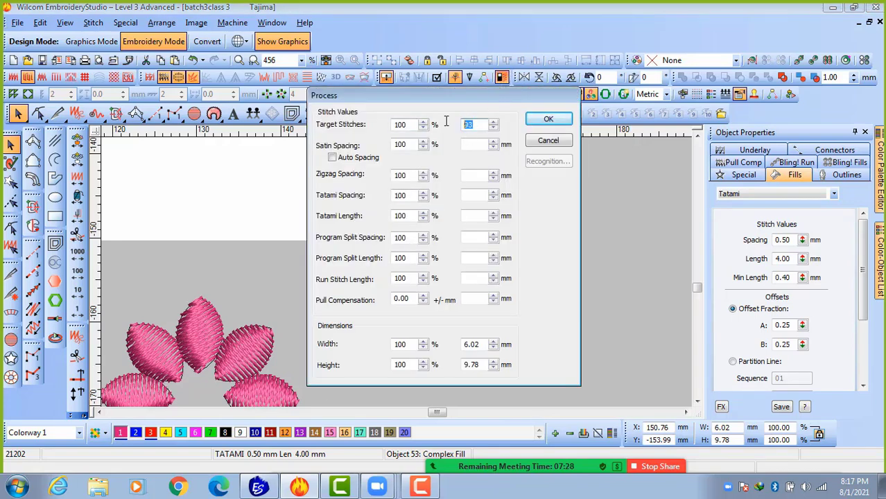
left_click(548, 140)
left_click(537, 277)
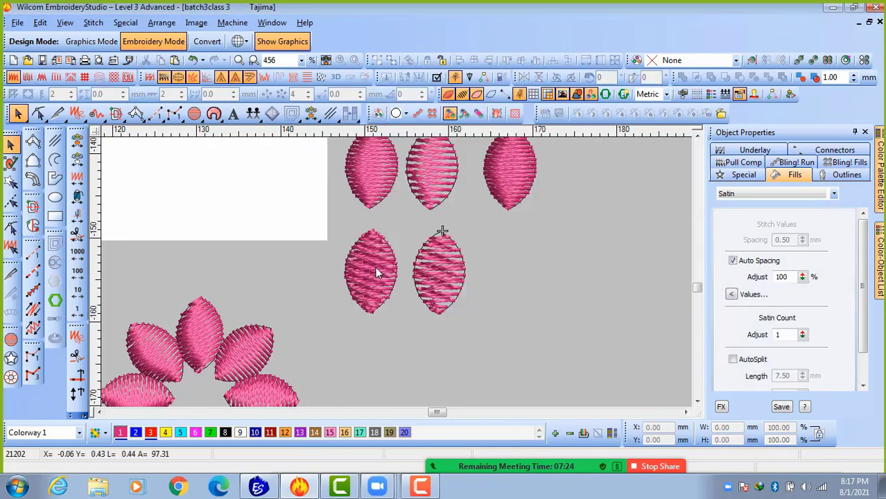
Examine the stitches of the Satin and Tatami petals up close, along with the Tatami fill values of the 0.50 mm petal.
scroll(397, 271, "up", 4)
scroll(396, 272, "down", 2)
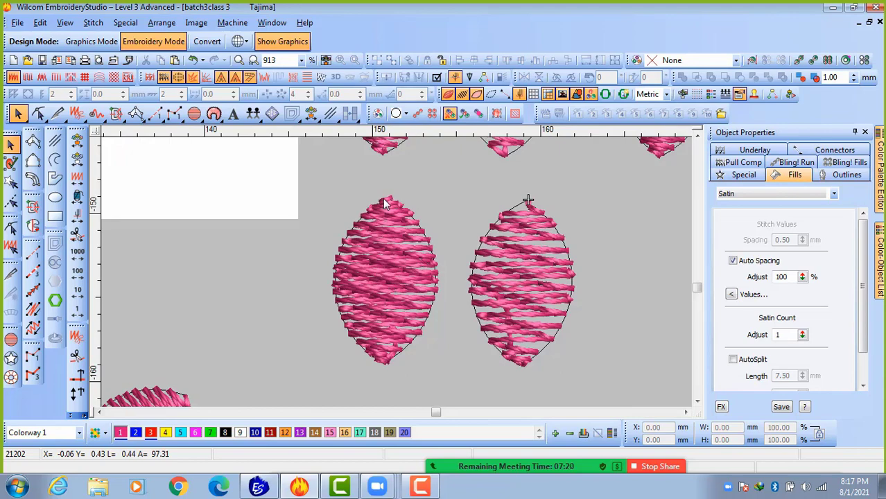
scroll(384, 203, "down", 2)
scroll(394, 284, "up", 3)
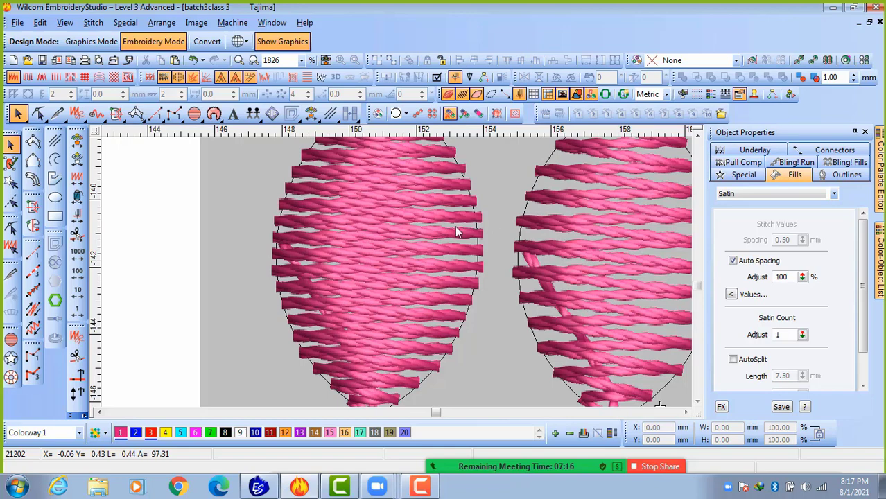
scroll(461, 297, "down", 2)
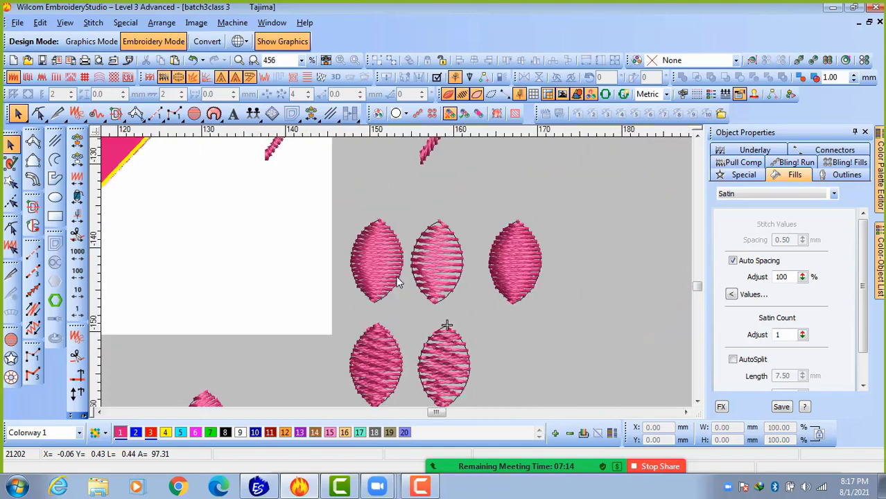
scroll(383, 375, "up", 2)
scroll(403, 234, "down", 1)
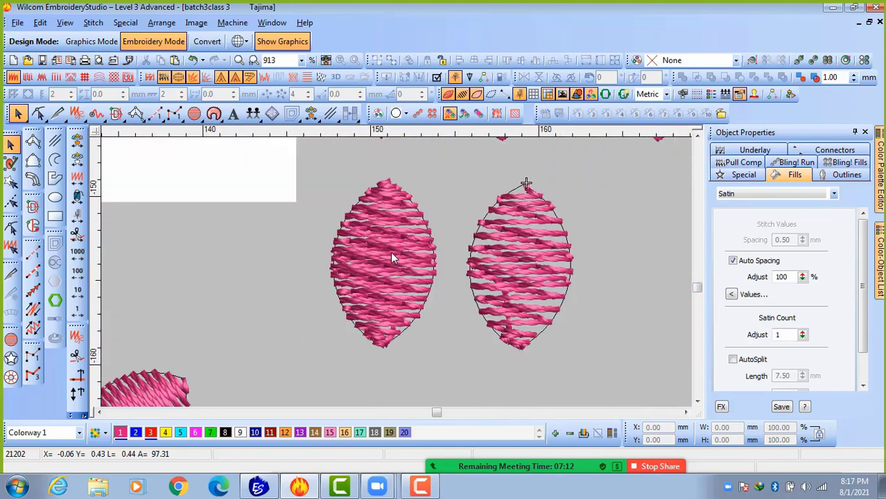
left_click(392, 250)
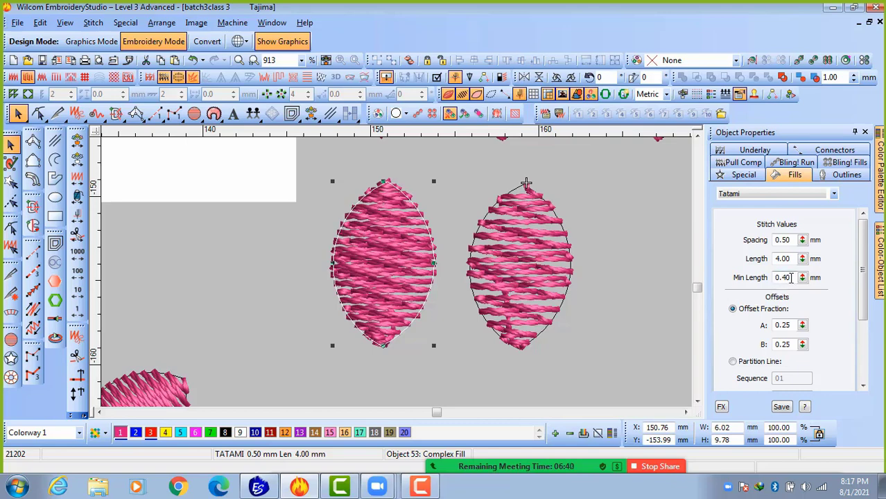
scroll(369, 318, "down", 2)
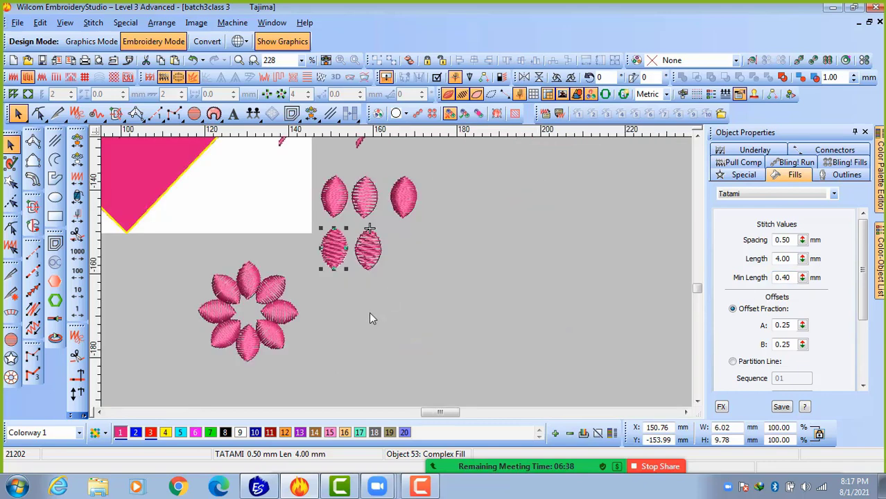
left_click(433, 303)
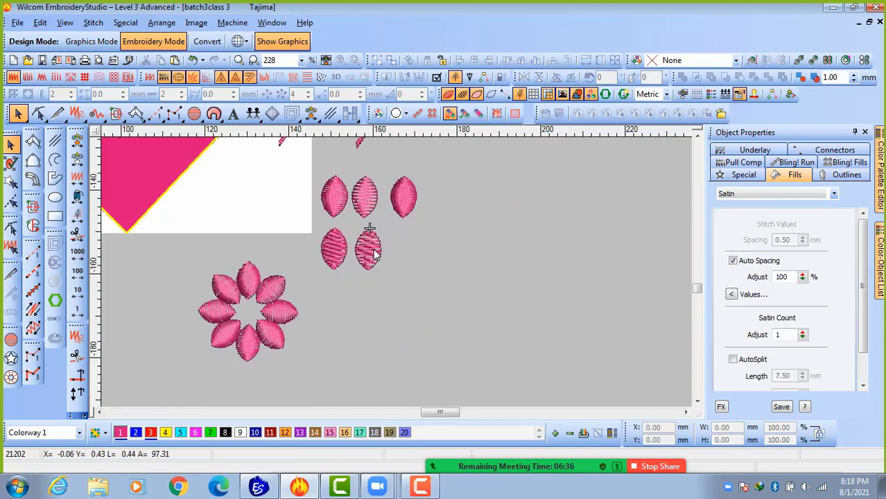
Place a copy of the 0.50 mm Tatami petal at the end of the lower row, about 17 mm right of the original.
scroll(374, 255, "up", 2)
left_click_drag(257, 268, 515, 265)
left_click(618, 295)
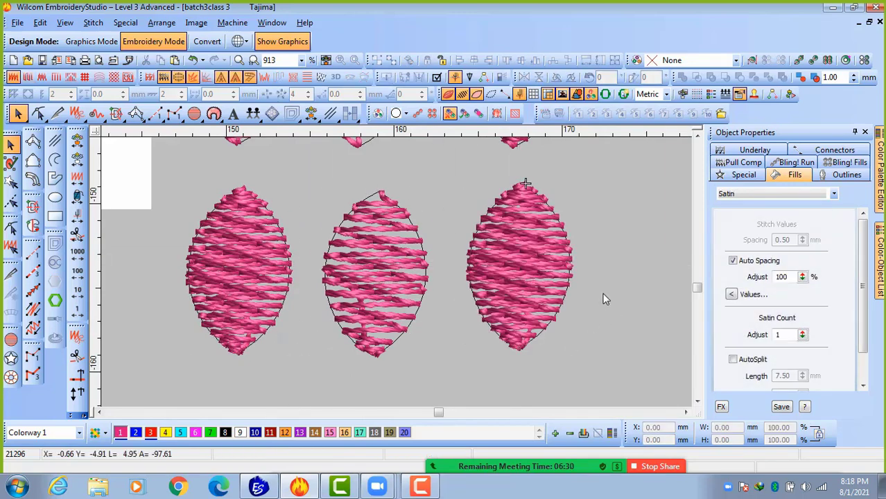
Place a copy of the third Tatami petal to the right of the rows, enlarged to about 14 by 23 mm.
scroll(391, 281, "down", 2)
scroll(381, 271, "up", 1)
left_click(377, 256)
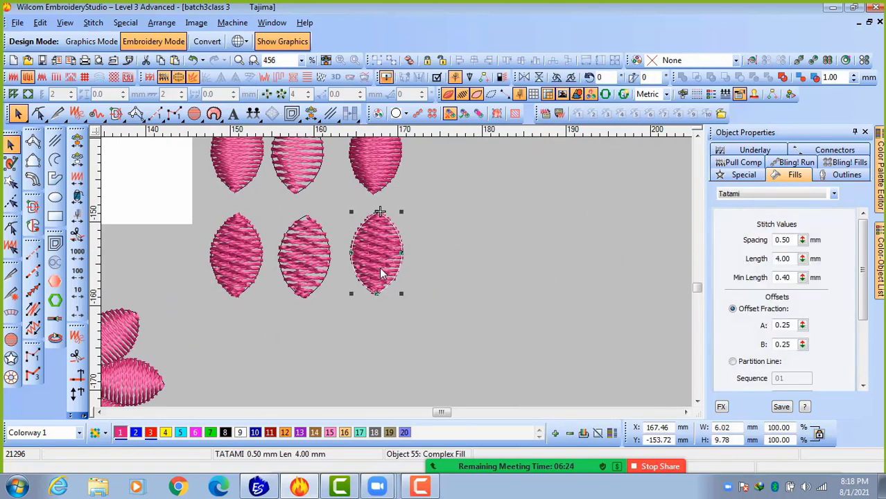
left_click_drag(380, 271, 563, 349)
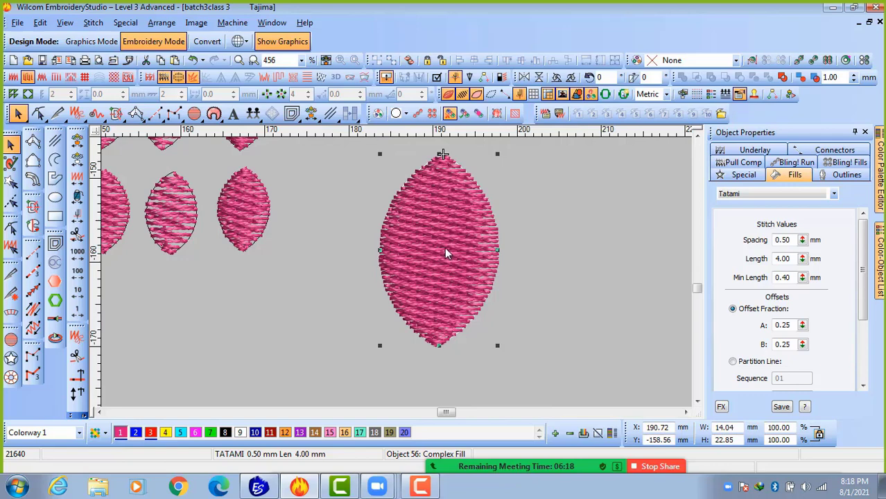
Switch the enlarged petal's Tatami offsets to Partition Line with the sequence 3514616.
left_click_drag(866, 295, 865, 347)
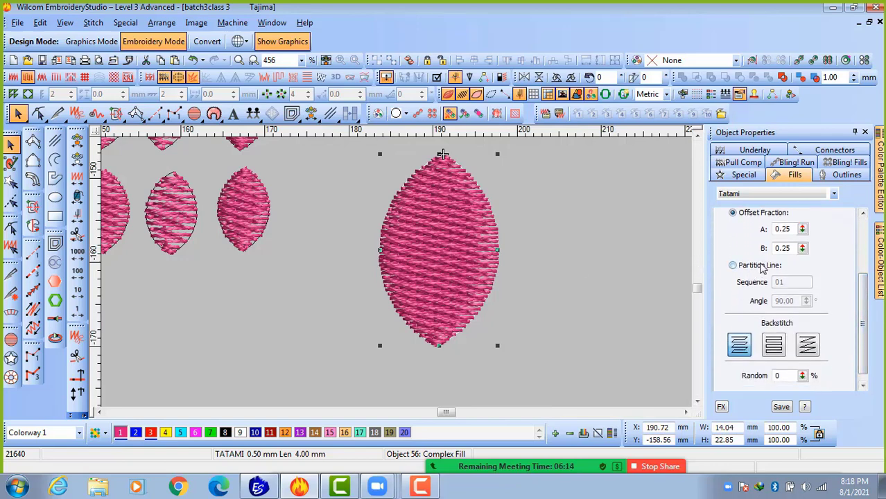
left_click(749, 269)
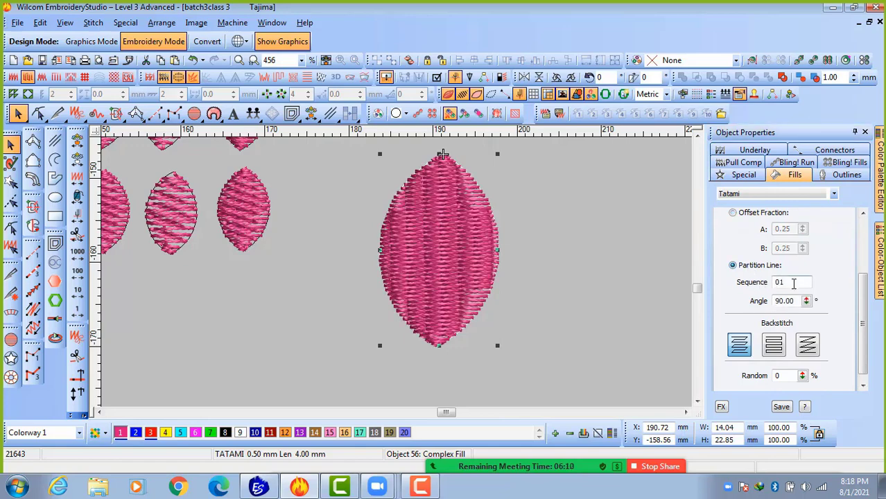
double_click(786, 283)
type("3")
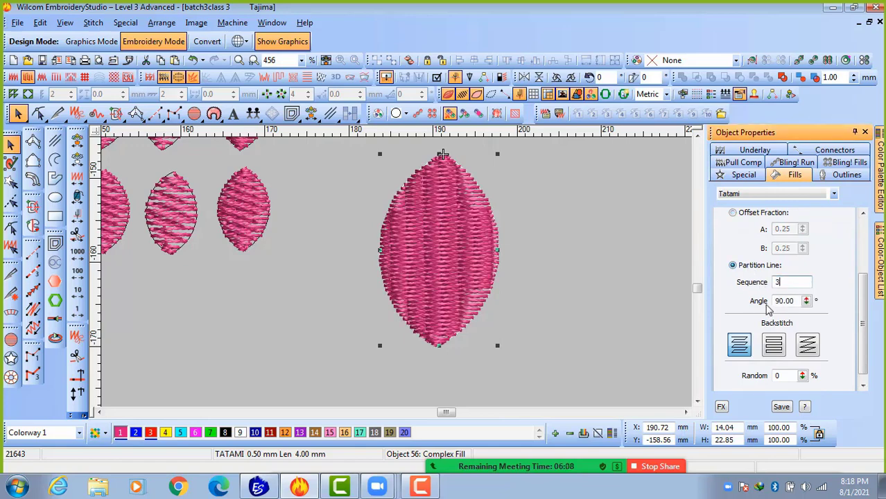
type("514616")
key("Return")
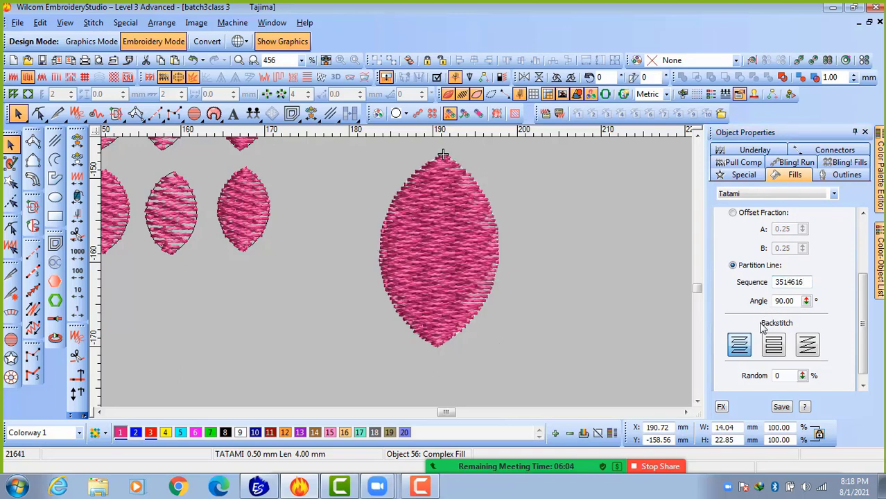
Set the enlarged petal's partition line sequence to 00004444 and move the petal about 9 mm left and 3 mm up.
double_click(805, 281)
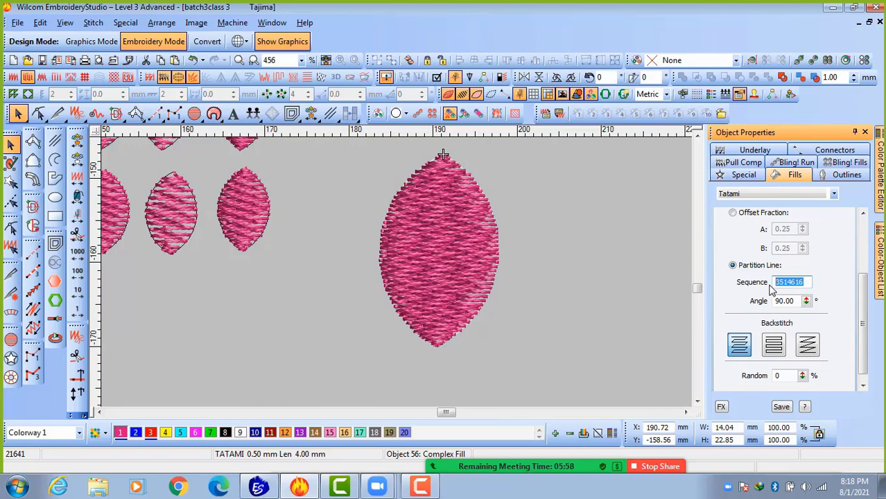
type("00004444")
key("Return")
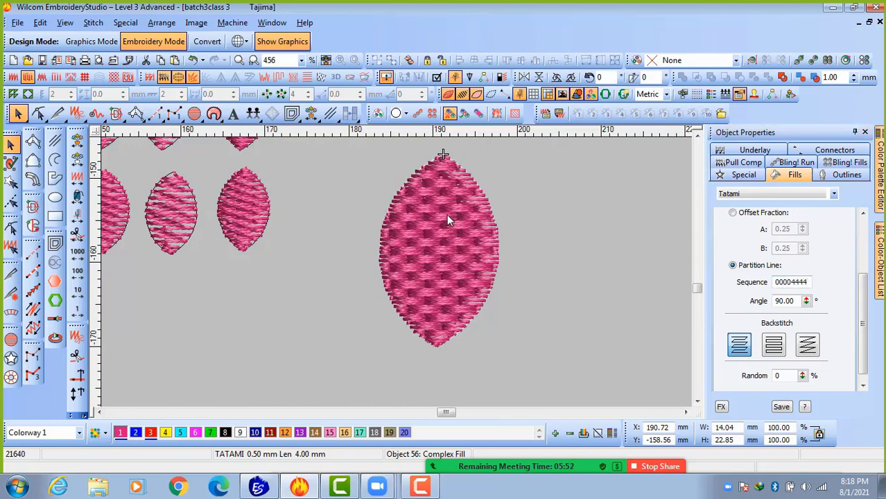
left_click_drag(451, 248, 395, 225)
left_click(473, 276)
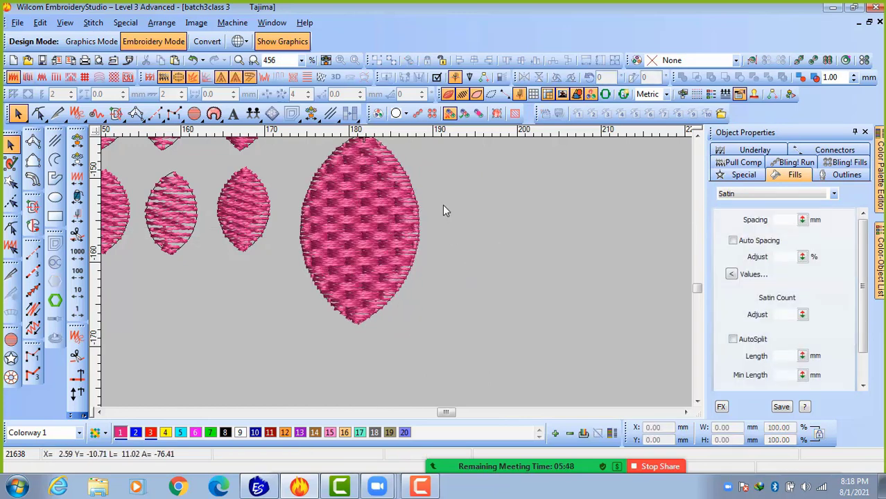
Switch the third small Tatami petal's offsets to Partition Line with the sequence 00004444.
scroll(385, 281, "down", 2)
scroll(339, 278, "up", 2)
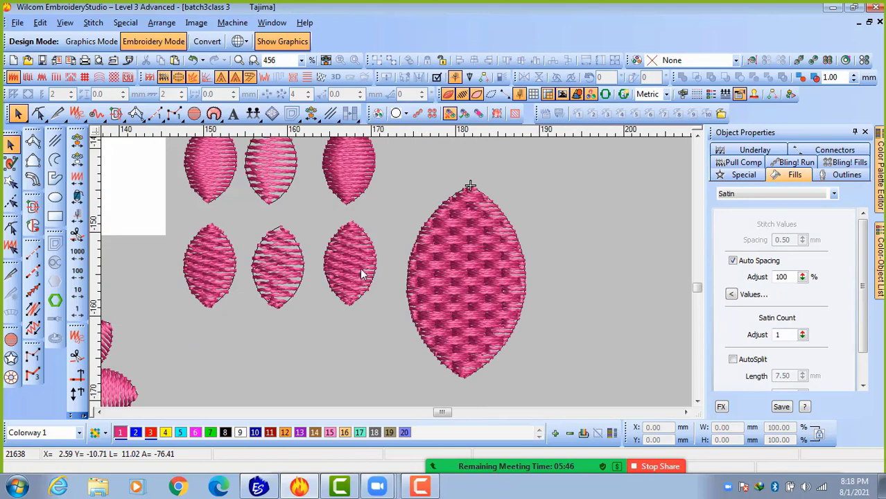
left_click(360, 273)
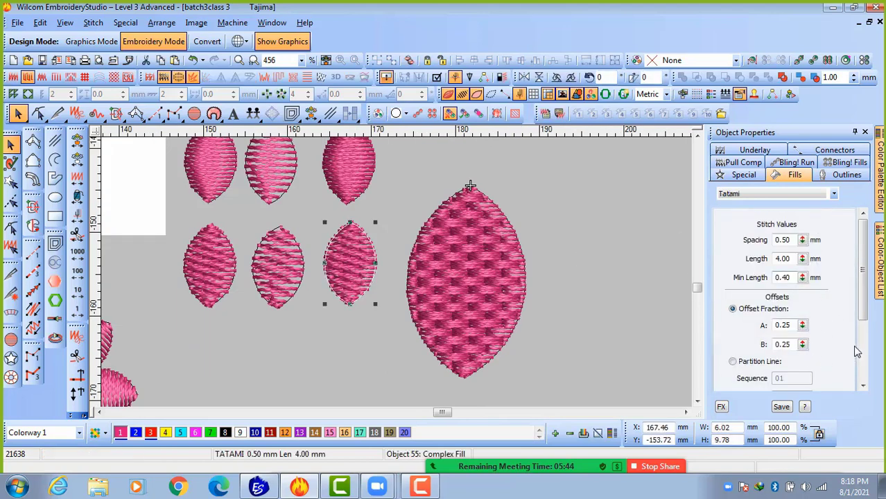
left_click_drag(862, 279, 866, 348)
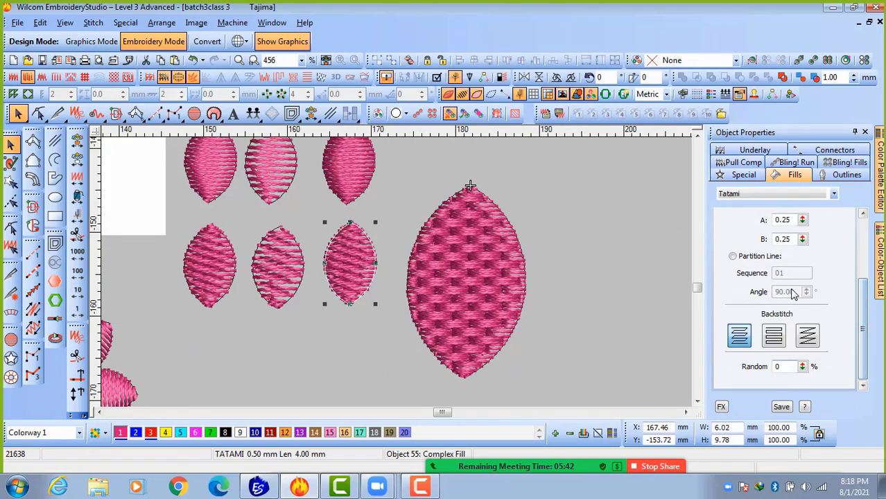
left_click(744, 257)
double_click(792, 273)
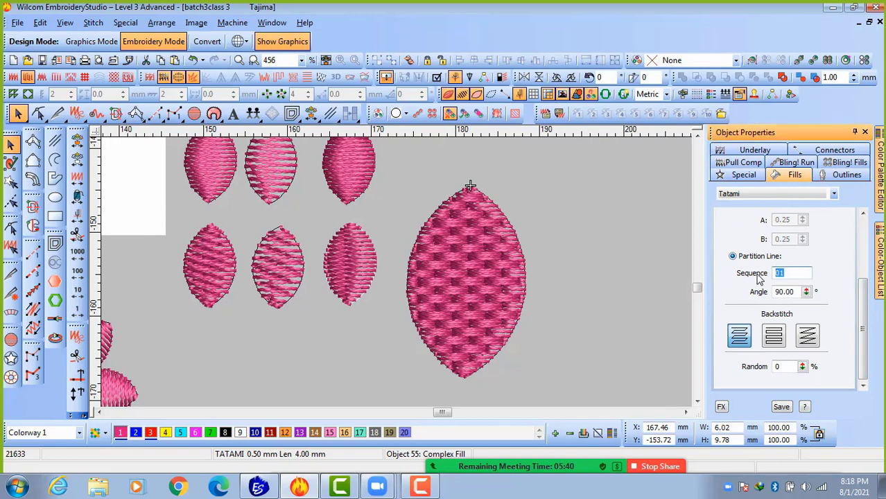
type("00004444")
key("Return")
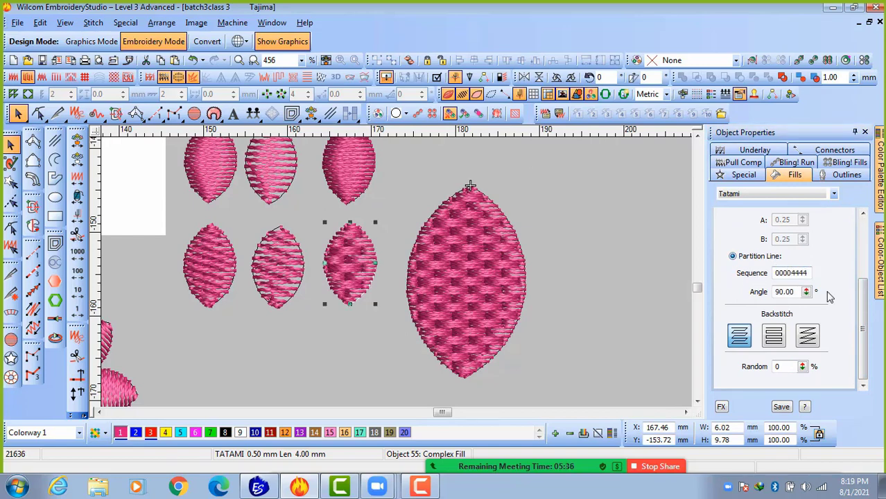
Move the enlarged petal about 7 mm up and 2 mm right, beside the two rows of small petals.
left_click(491, 246)
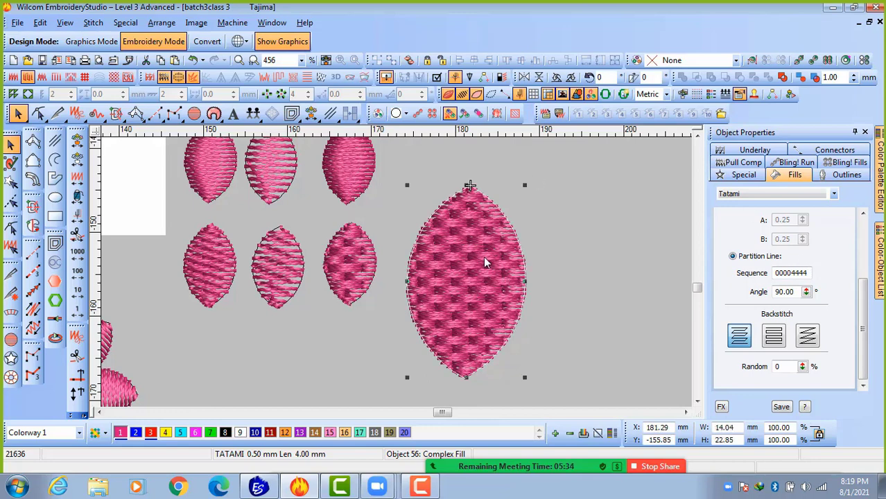
left_click_drag(481, 262, 498, 209)
left_click(401, 342)
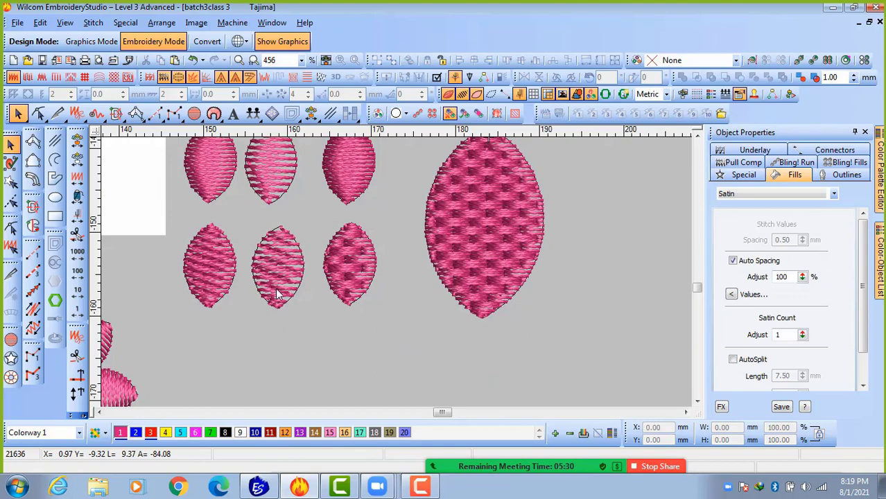
scroll(416, 267, "down", 2)
scroll(416, 251, "up", 2)
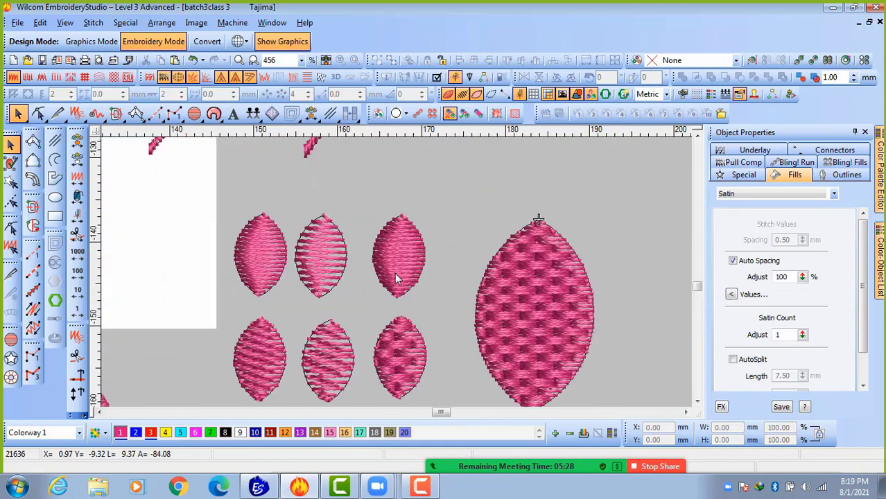
Shift the middle petal of the Satin row about 1 mm right to space the row evenly.
left_click(315, 263)
left_click_drag(316, 263, 323, 263)
left_click(258, 267)
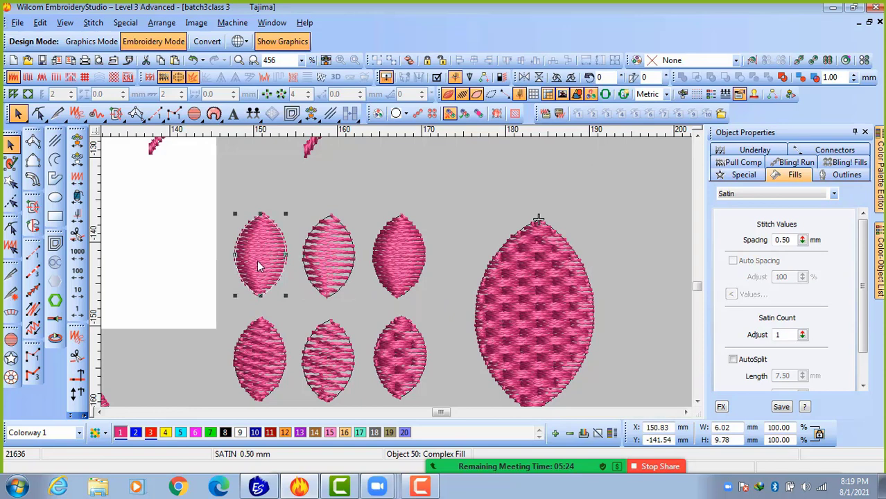
left_click(265, 363)
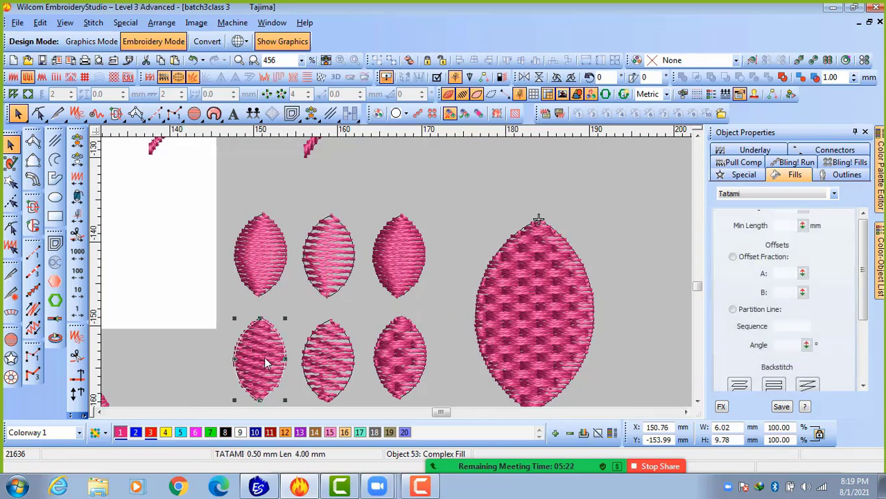
left_click(431, 356)
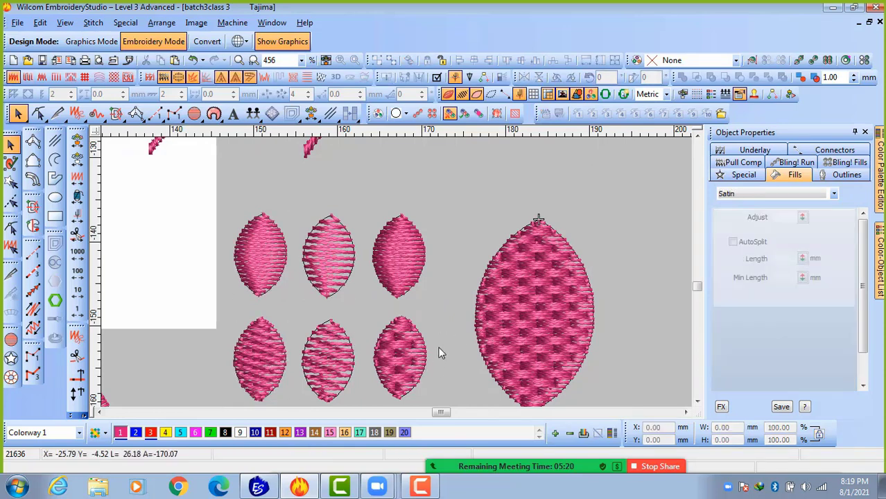
Copy the first Satin petal about 26 mm down, below the Tatami row, and change the copy's fill to Zigzag.
key("shift+z")
left_click_drag(337, 240, 335, 343)
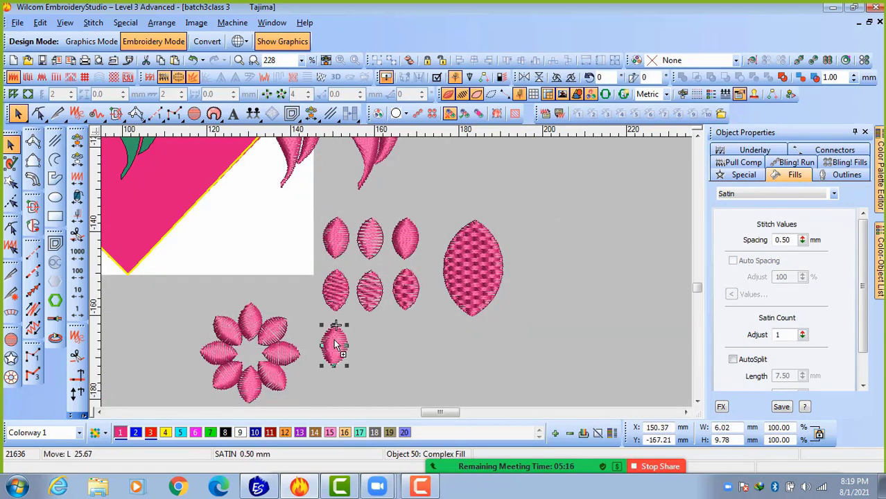
left_click(768, 194)
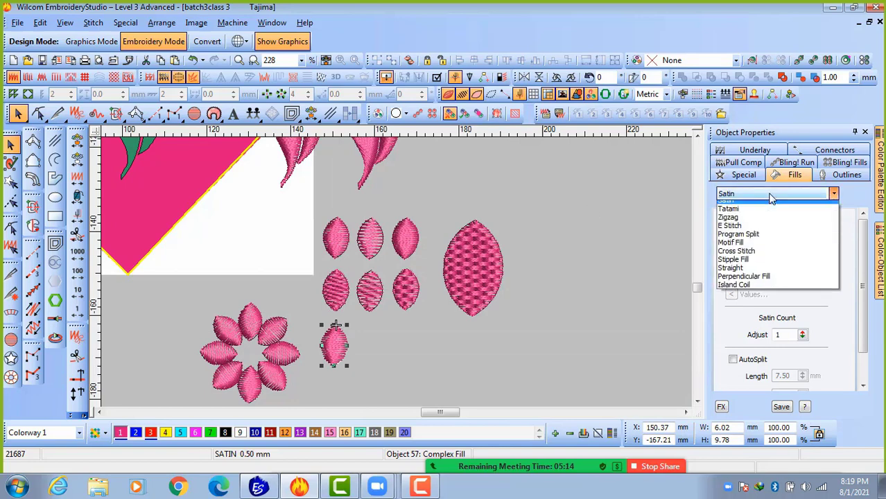
left_click(746, 222)
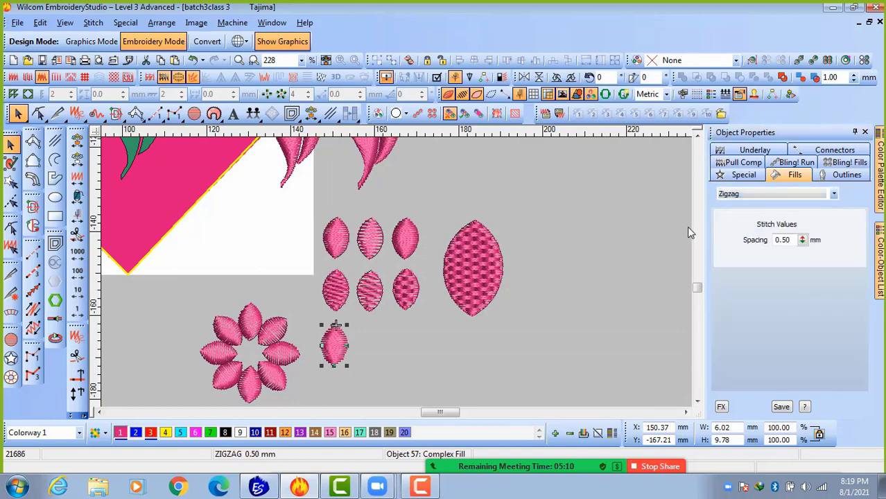
key("Escape")
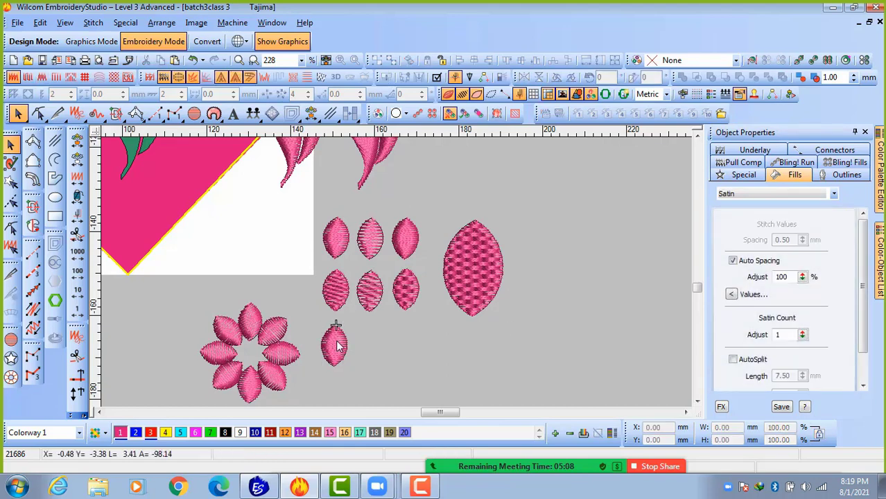
Set the stitch length of the first small Tatami petal to 2 mm.
scroll(340, 251, "up", 1)
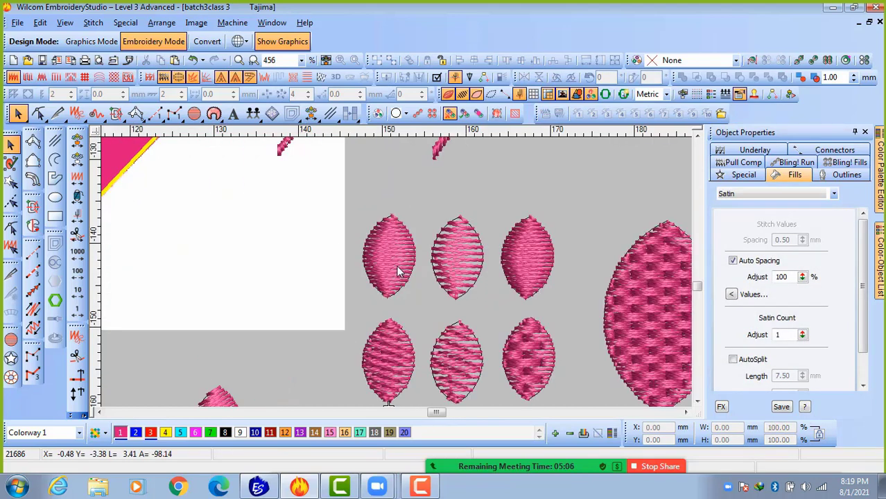
left_click(395, 269)
left_click(396, 365)
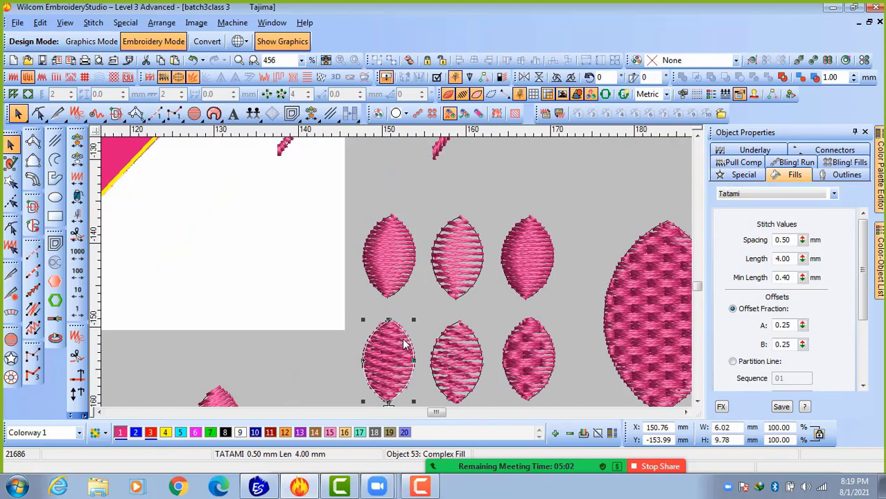
double_click(794, 258)
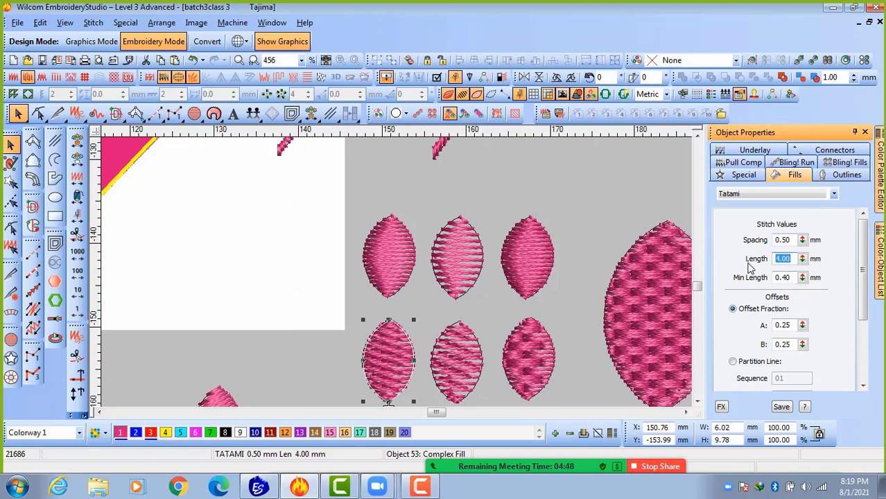
type("2")
key("Return")
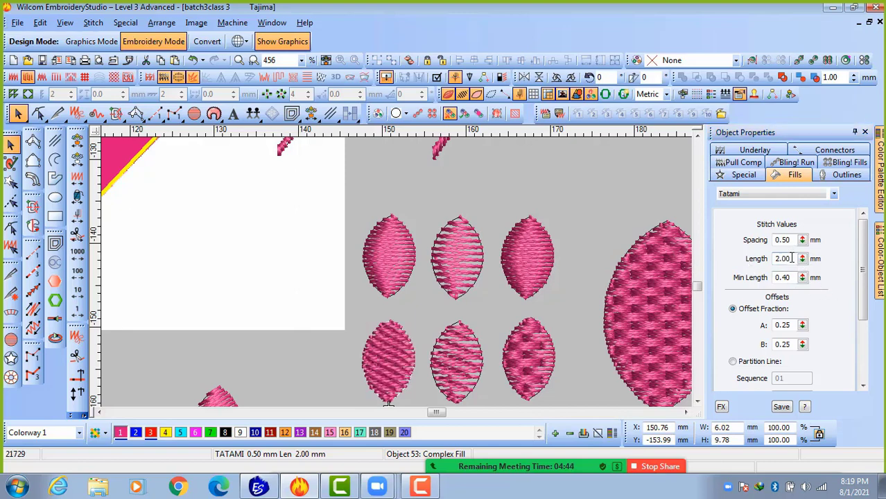
Set the first small Tatami petal's stitch length to 7 mm.
left_click_drag(793, 258, 769, 258)
type("7")
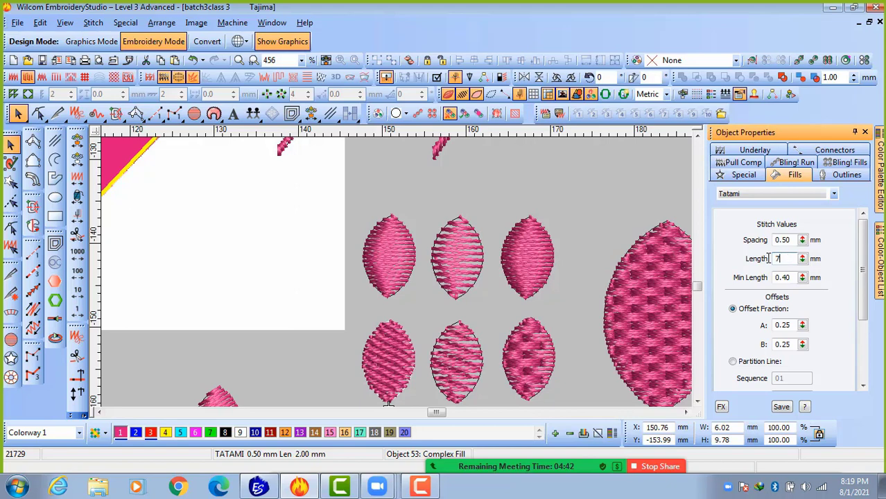
key("Return")
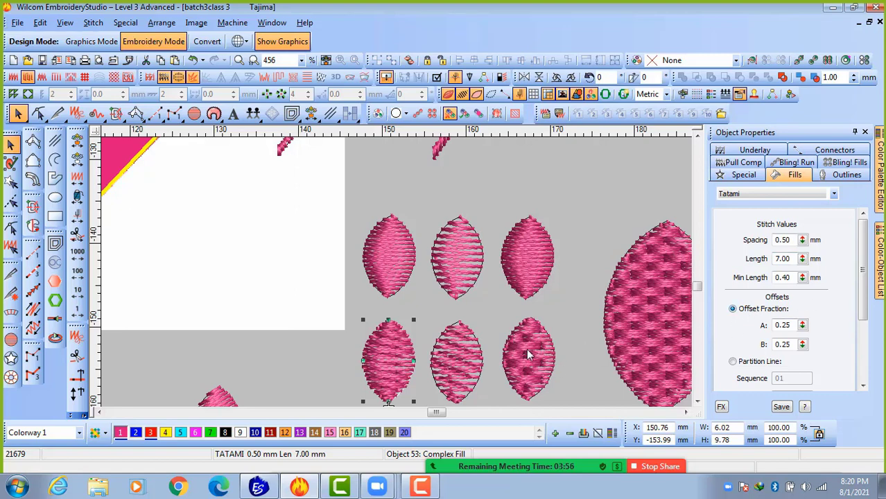
Return the first small Tatami petal's stitch length to 4 mm.
left_click_drag(789, 260, 747, 258)
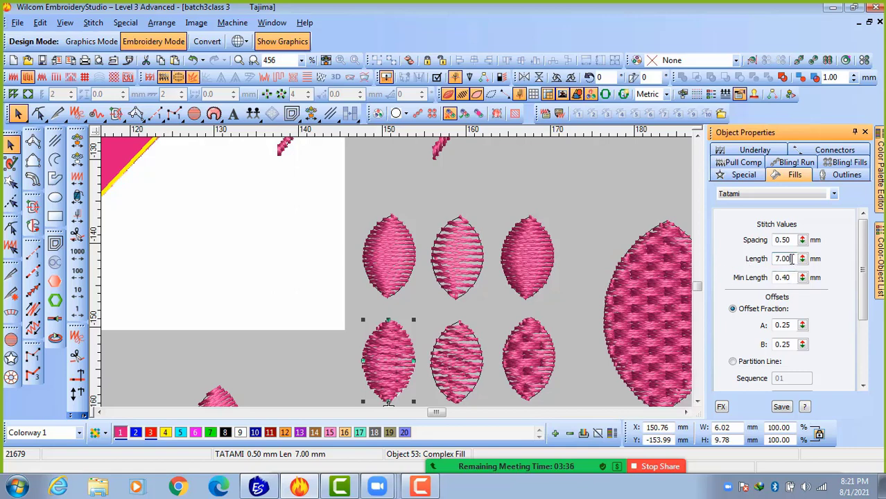
type("4")
key("Return")
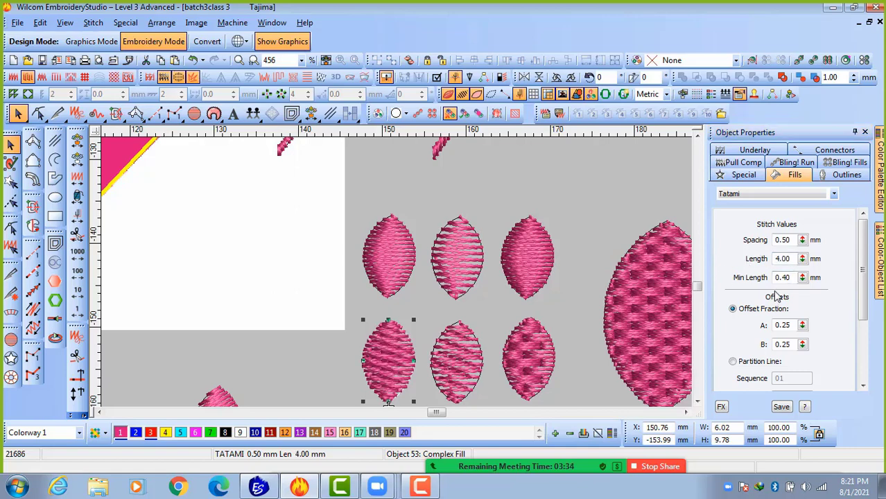
Enable AutoSplit on the first petal of the Satin row and deselect the petal.
left_click(408, 252)
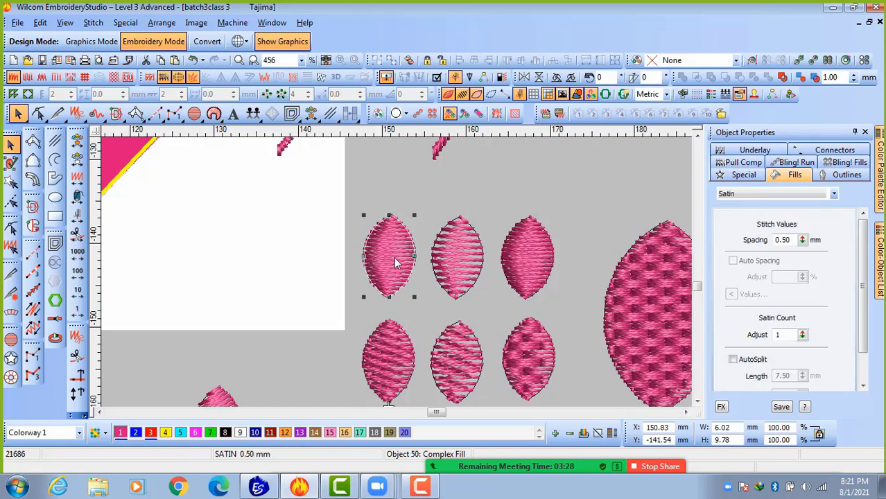
left_click(734, 360)
left_click(416, 313)
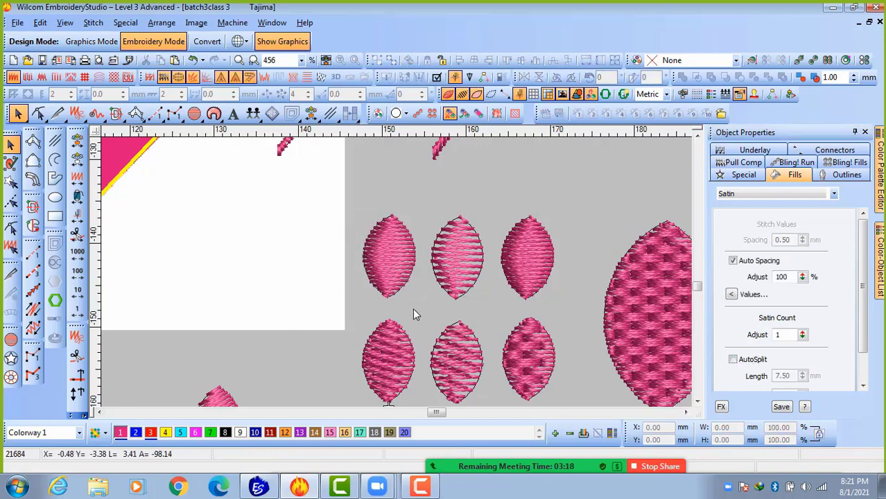
Measure the stitch width across the middle of the first Satin petal, from its right edge to its left edge.
scroll(410, 265, "up", 5)
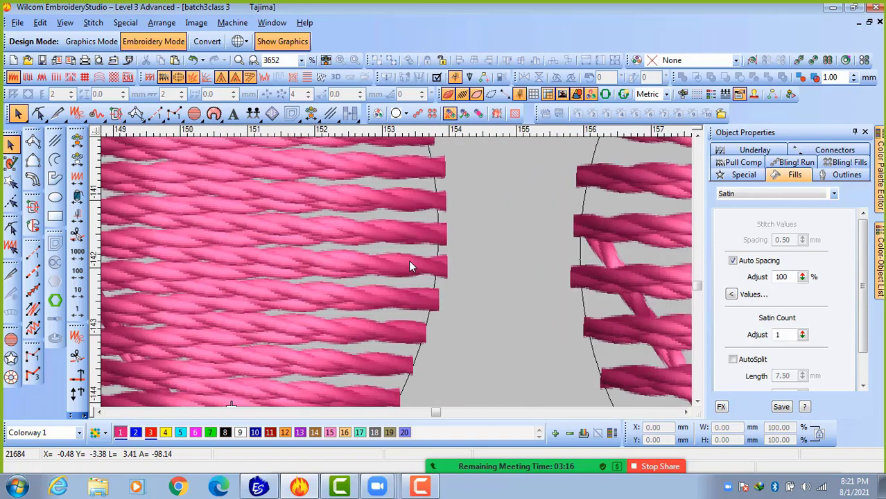
scroll(409, 267, "down", 3)
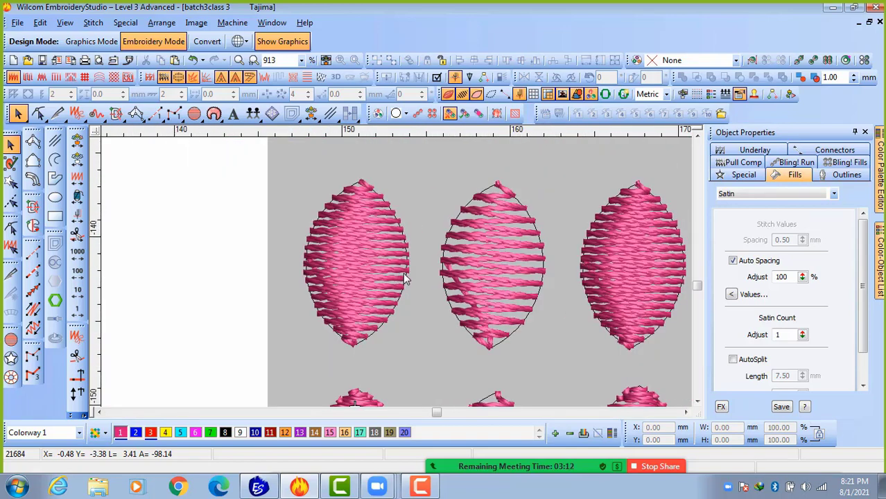
key("m")
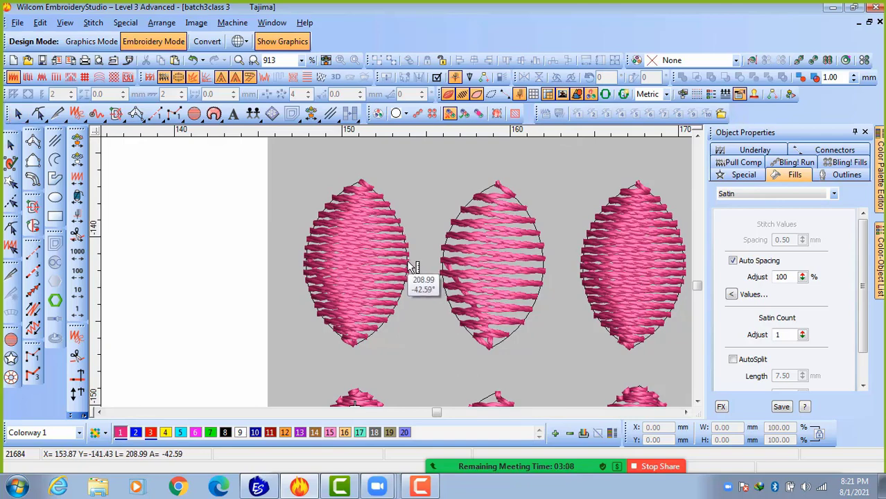
scroll(410, 267, "up", 4)
scroll(410, 270, "down", 3)
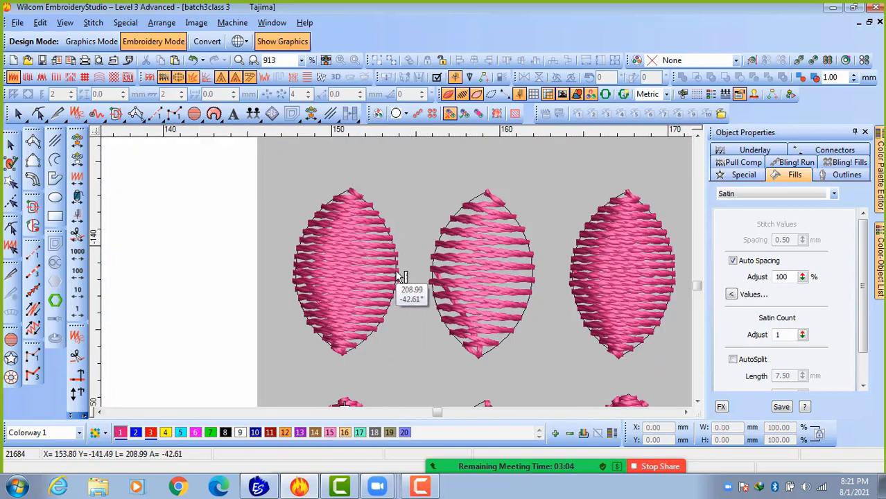
scroll(401, 278, "up", 3)
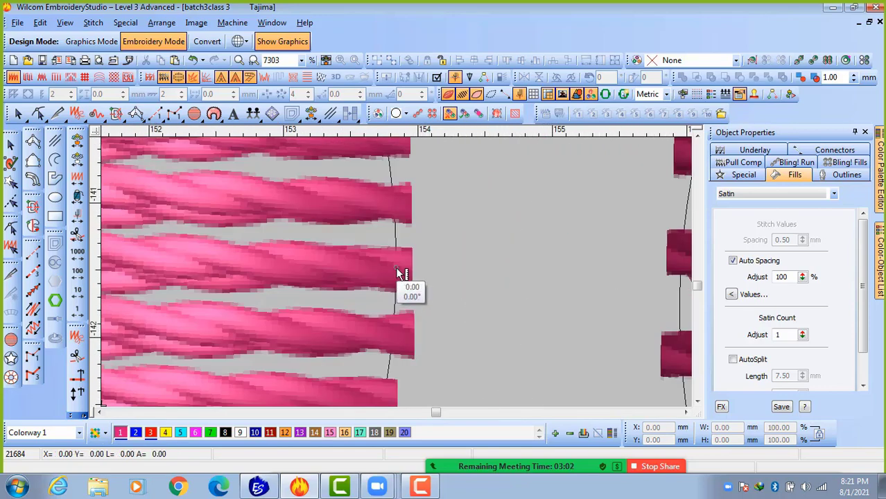
scroll(401, 276, "down", 2)
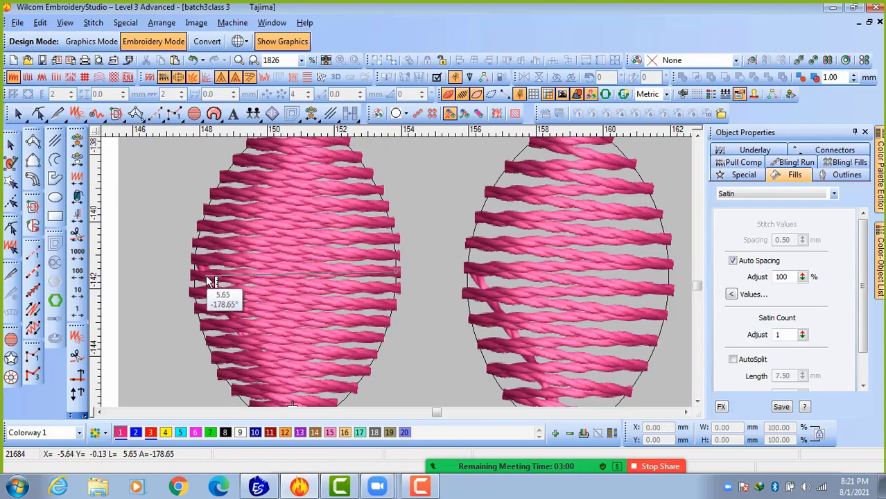
scroll(199, 285, "up", 2)
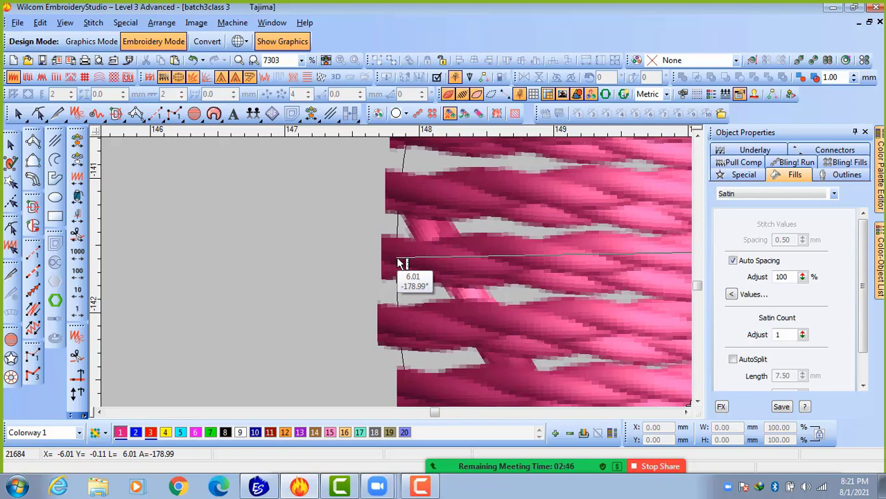
key("Escape")
Set the AutoSplit length of the first Satin petal to 7 mm.
scroll(418, 288, "down", 3)
left_click(462, 291)
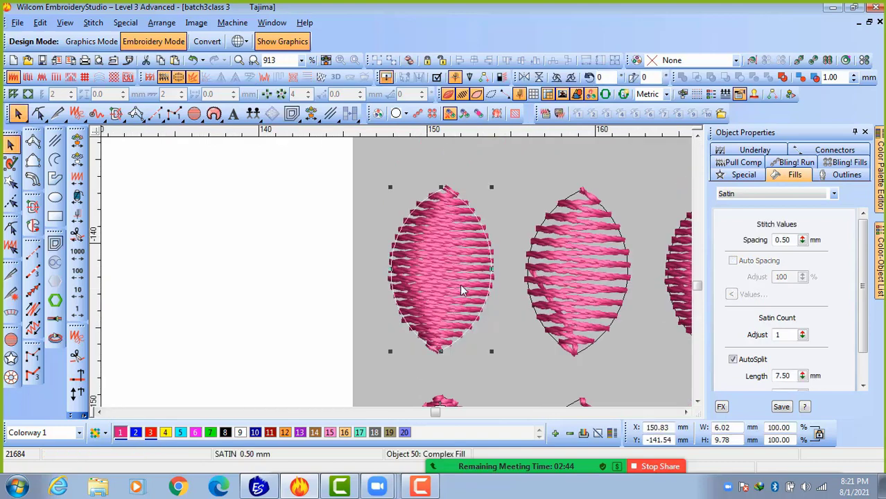
double_click(790, 375)
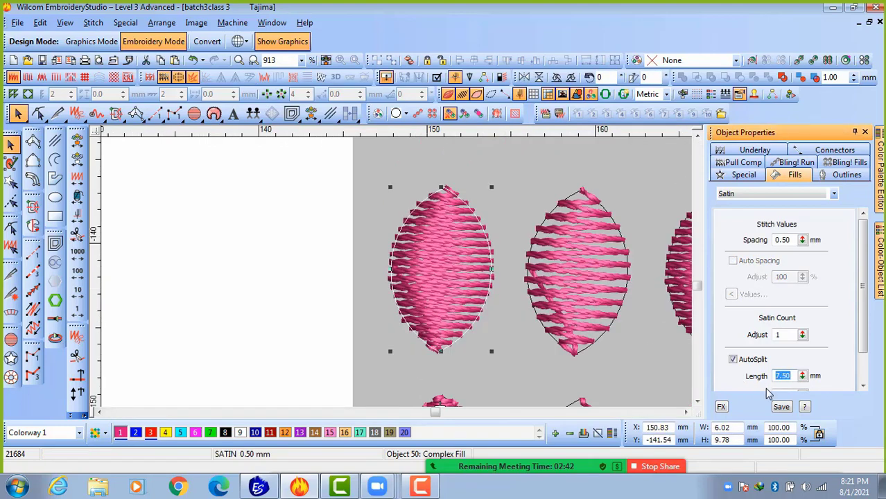
type("7")
key("Return")
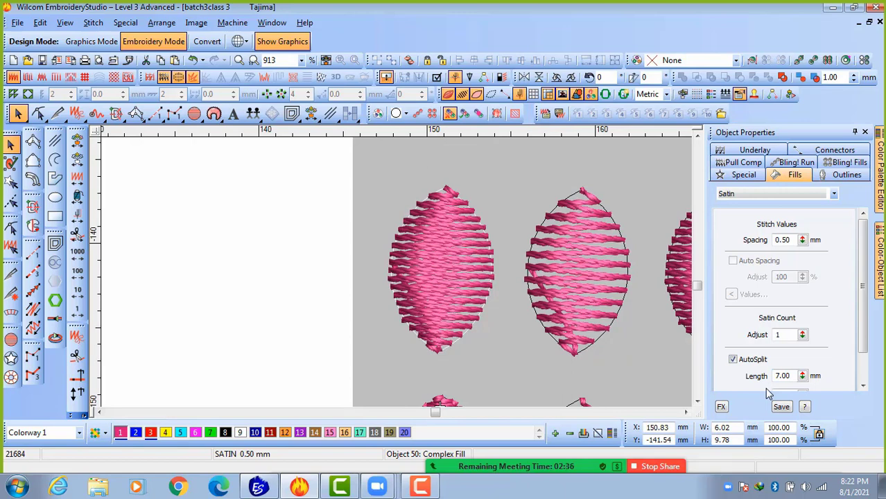
Copy the first Satin petal about 8 mm to its left and enlarge the copy to about 7.8 by 12.7 mm.
left_click(447, 314)
left_click_drag(430, 306, 312, 295)
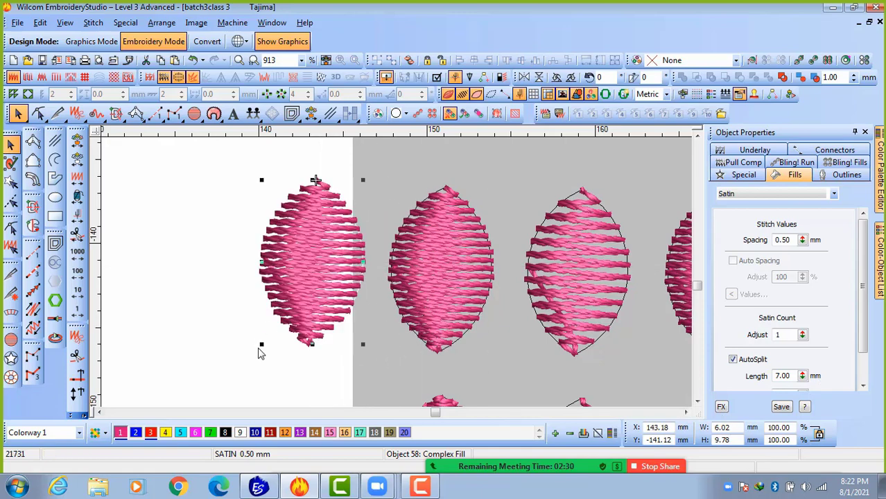
left_click_drag(262, 344, 192, 394)
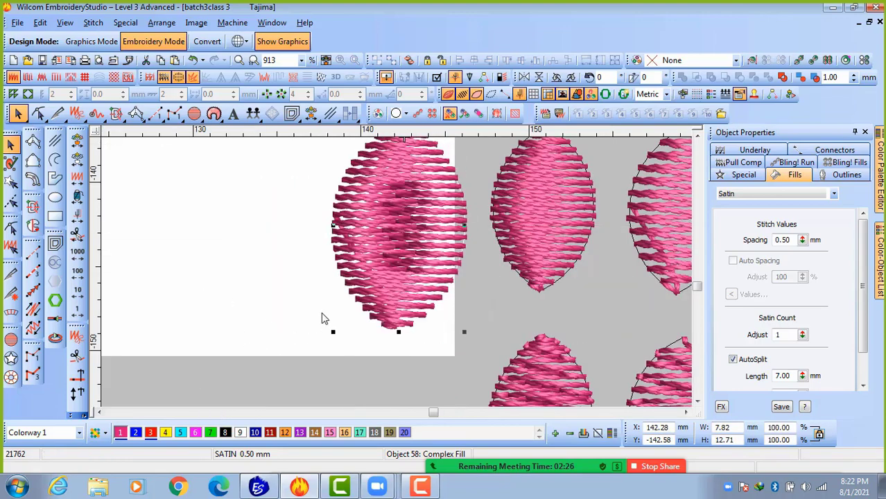
left_click(490, 294)
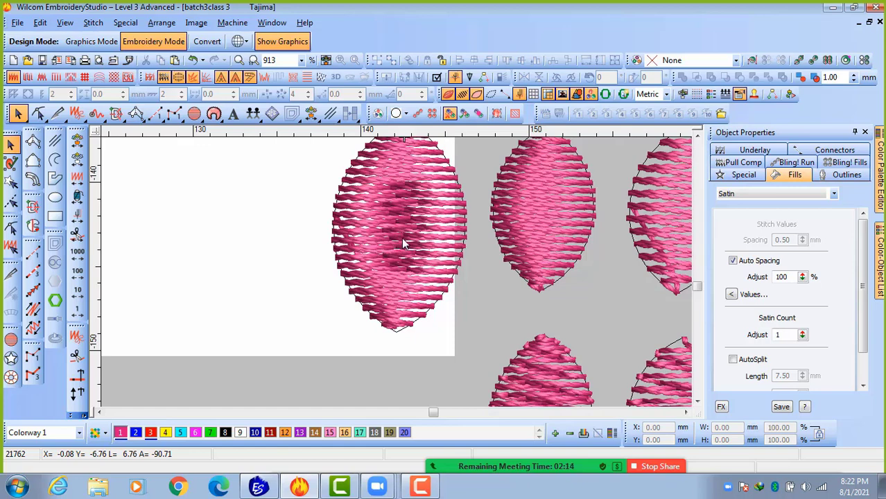
Measure the stitch width across the middle of the enlarged Satin petal and leave the measuring tool.
scroll(406, 241, "up", 10)
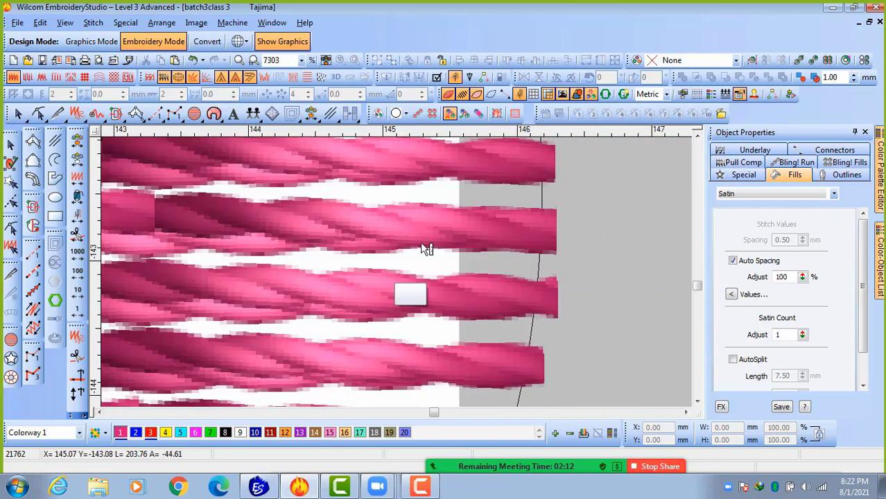
left_click(544, 236)
scroll(545, 236, "down", 2)
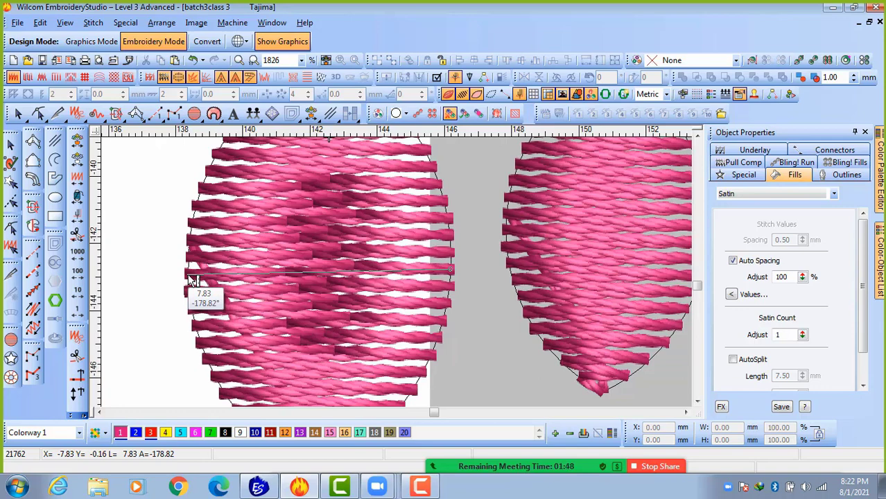
left_click_drag(188, 276, 192, 281)
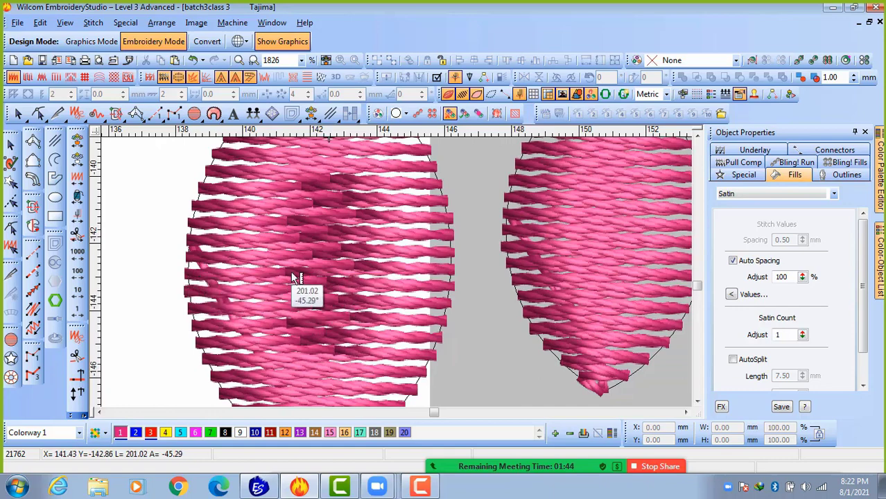
left_click(10, 144)
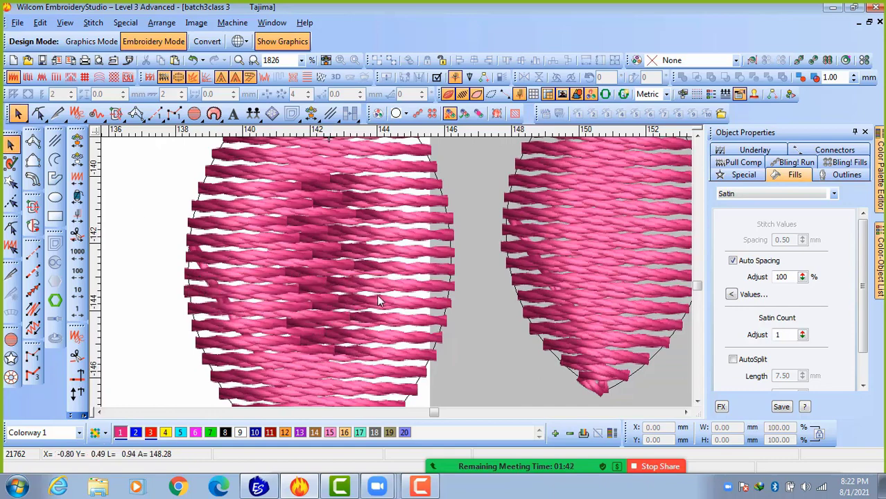
Set the stitch spacing of the separate Zigzag petal beside the flower to 2 mm.
scroll(376, 294, "down", 4)
scroll(392, 274, "up", 5)
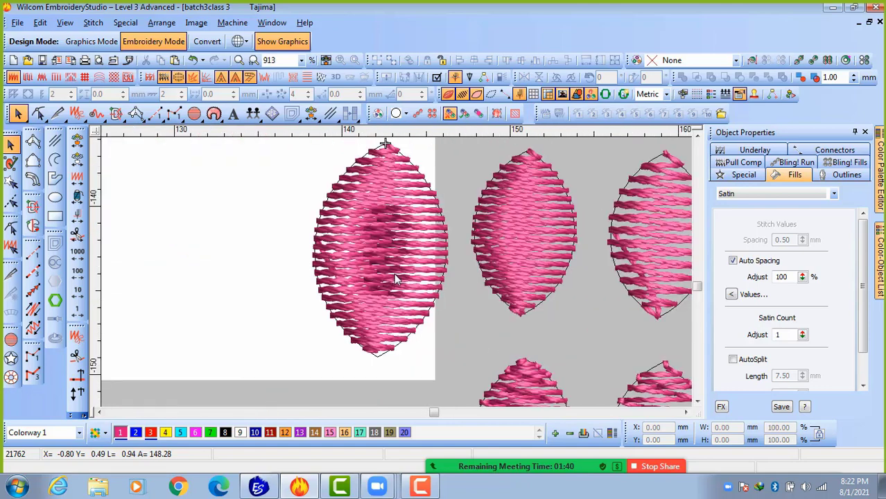
scroll(394, 273, "down", 2)
scroll(398, 274, "down", 1)
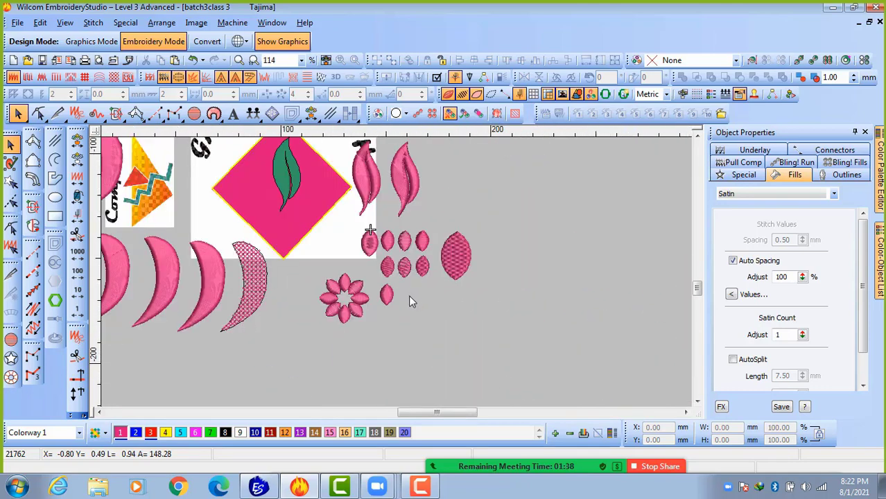
left_click(390, 297)
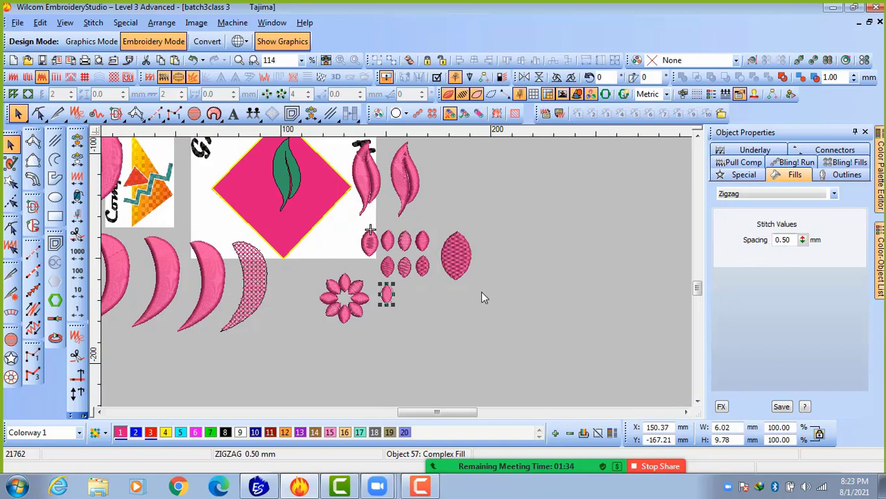
scroll(388, 298, "up", 3)
scroll(399, 270, "down", 1)
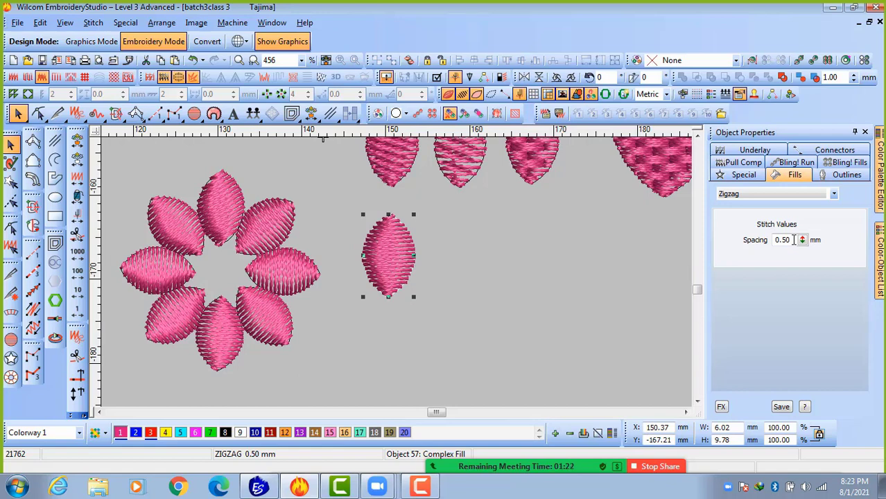
left_click_drag(794, 240, 751, 248)
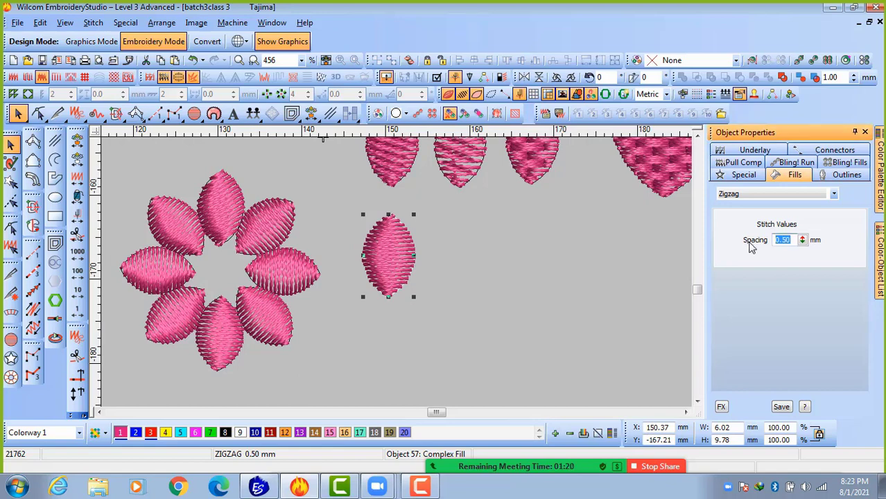
type("2")
key("Return")
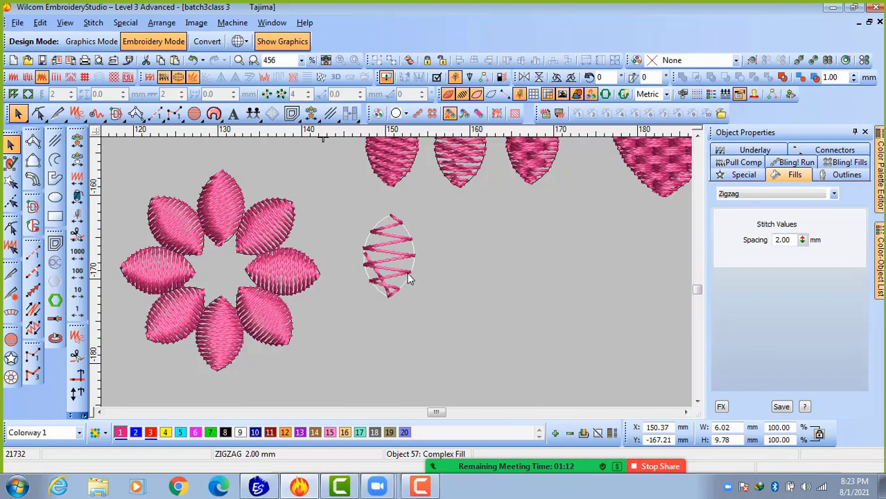
Copy the open Zigzag petal to its right, enlarge the copy to about 9.4 by 15.3 mm, and inspect the enlarged Satin petal.
left_click_drag(409, 280, 515, 341)
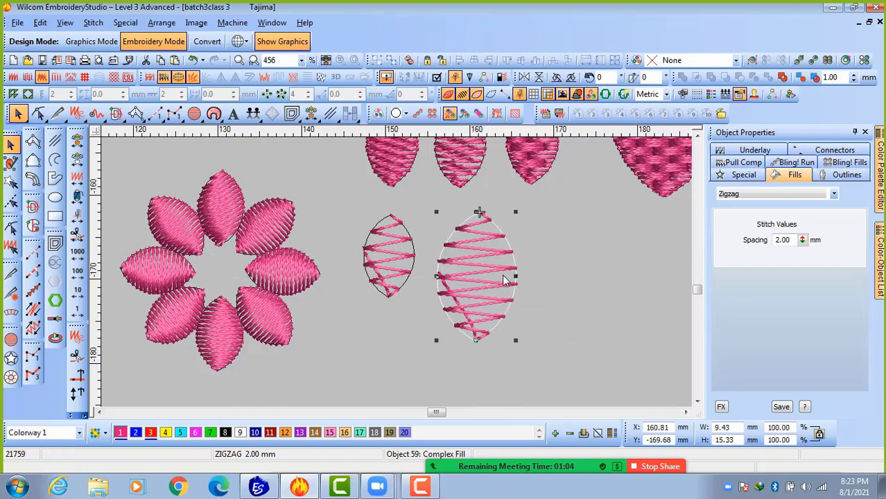
scroll(488, 278, "down", 2)
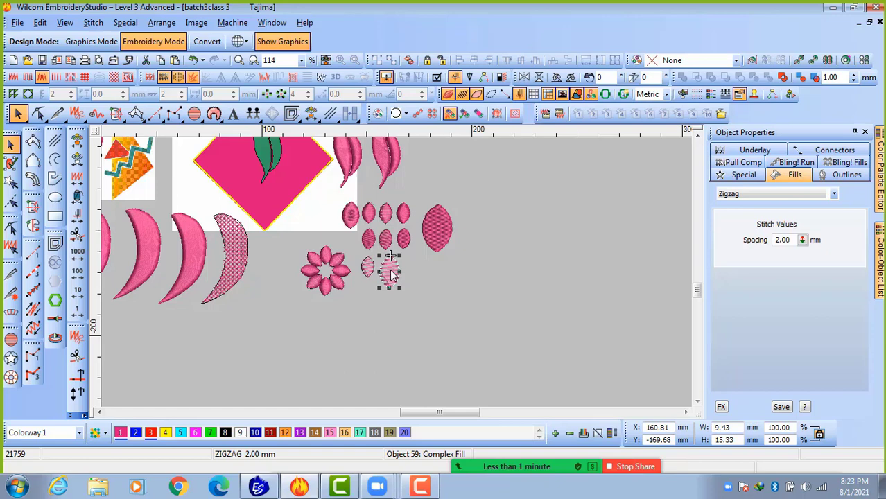
left_click(353, 219)
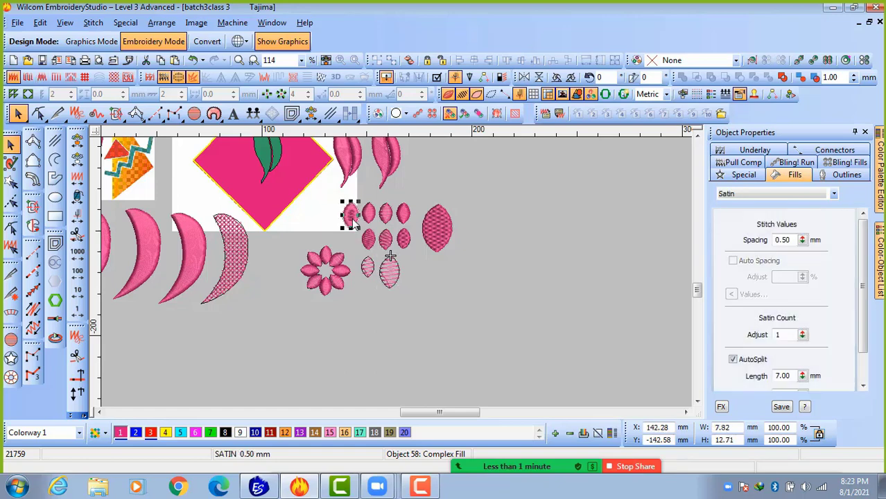
scroll(352, 219, "up", 2)
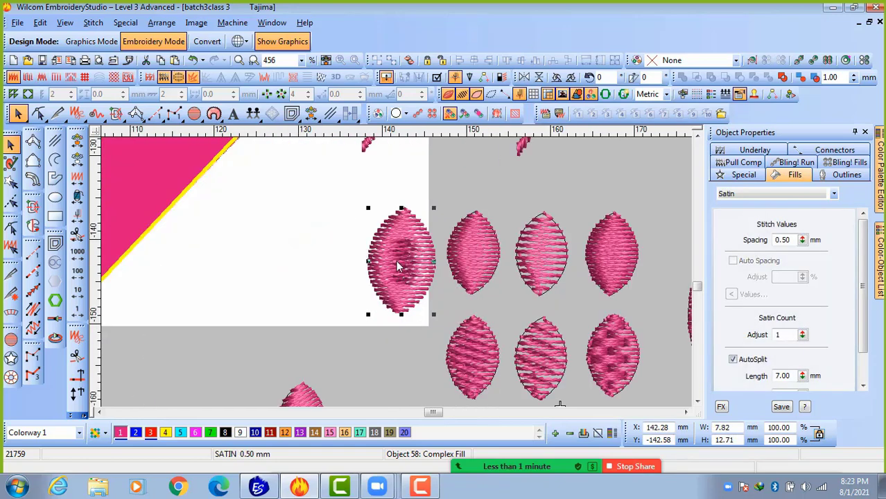
scroll(397, 268, "down", 2)
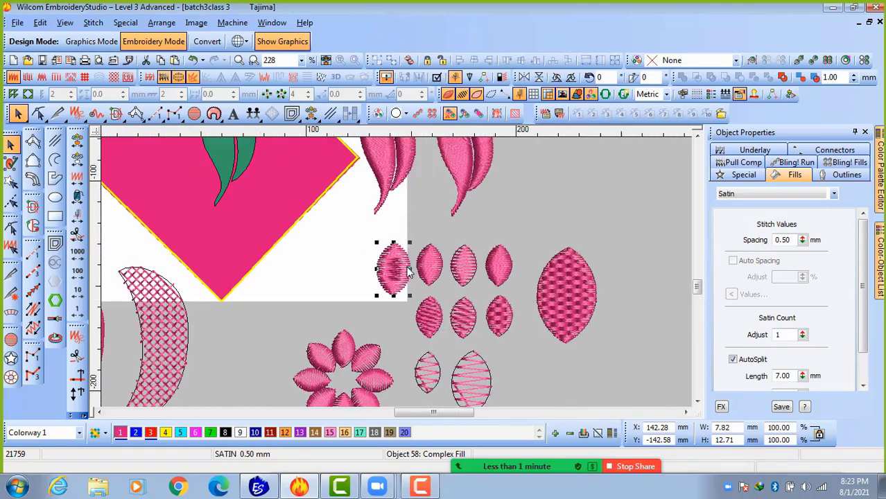
Set the stitch spacing of the enlarged Zigzag petal to 0.50 mm.
left_click(434, 330)
scroll(435, 330, "up", 2)
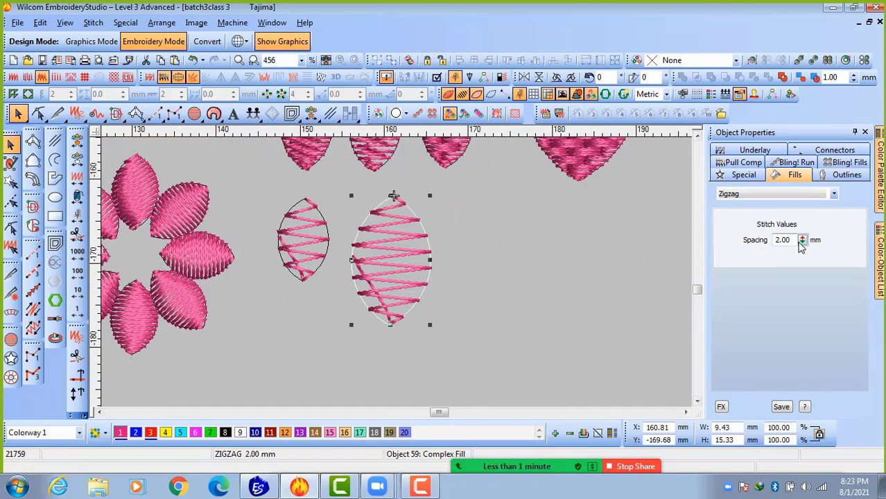
left_click_drag(794, 240, 758, 273)
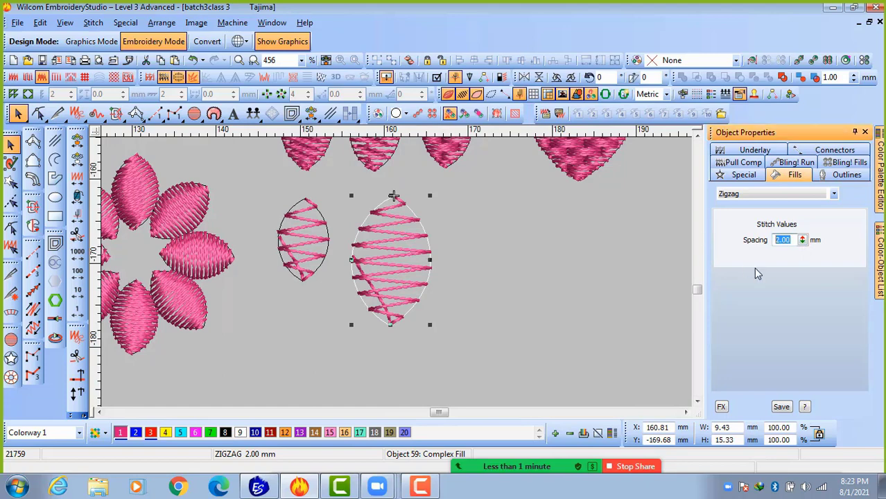
type("0.50")
key("Return")
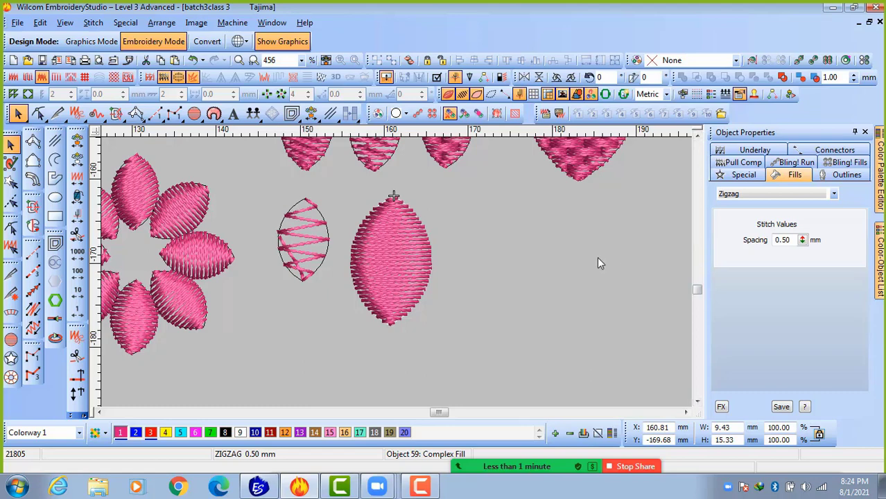
Examine the Auto Jump maximum length and jump length of the enlarged Zigzag petal, then deselect it.
left_click(721, 407)
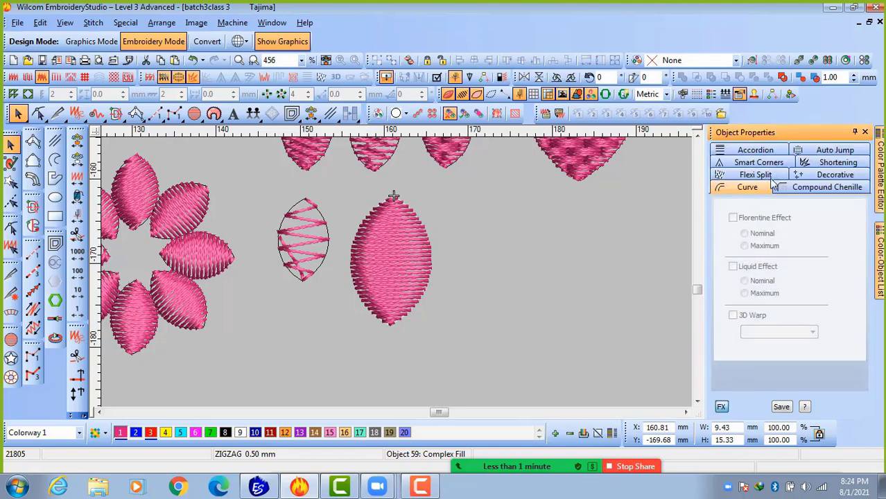
left_click(835, 151)
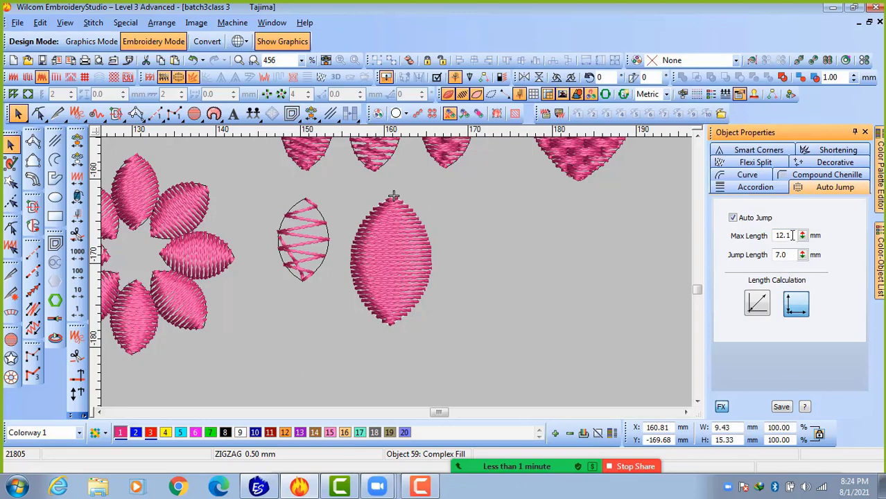
left_click(785, 255)
left_click_drag(792, 255, 771, 257)
left_click(722, 409)
left_click(418, 295)
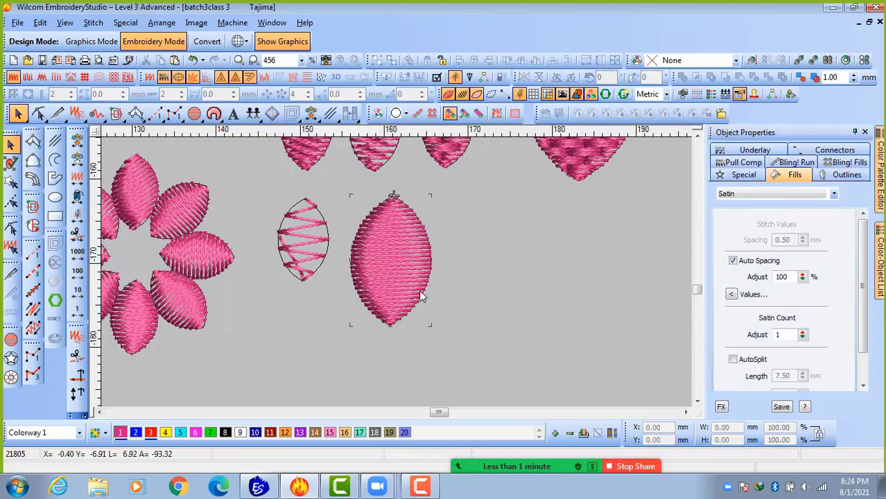
Move the enlarged Zigzag petal about 1.4 mm left and 1.2 mm up.
left_click(399, 258)
left_click_drag(400, 301, 386, 286)
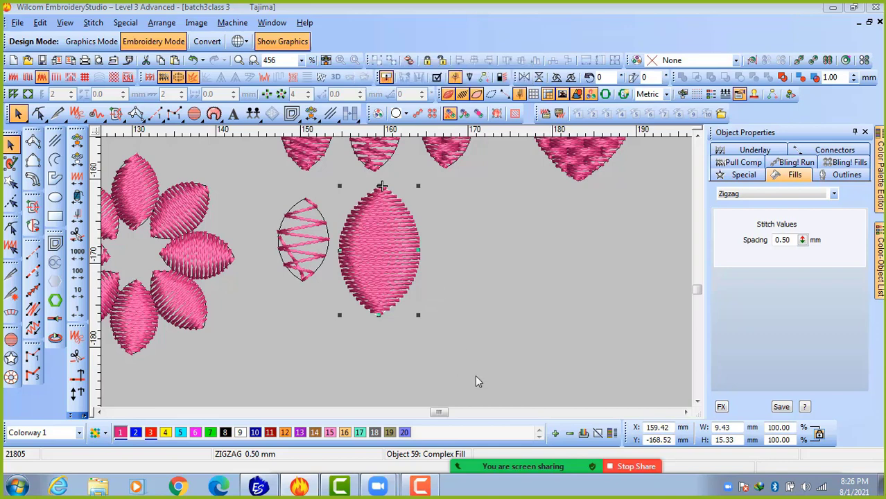
left_click(424, 487)
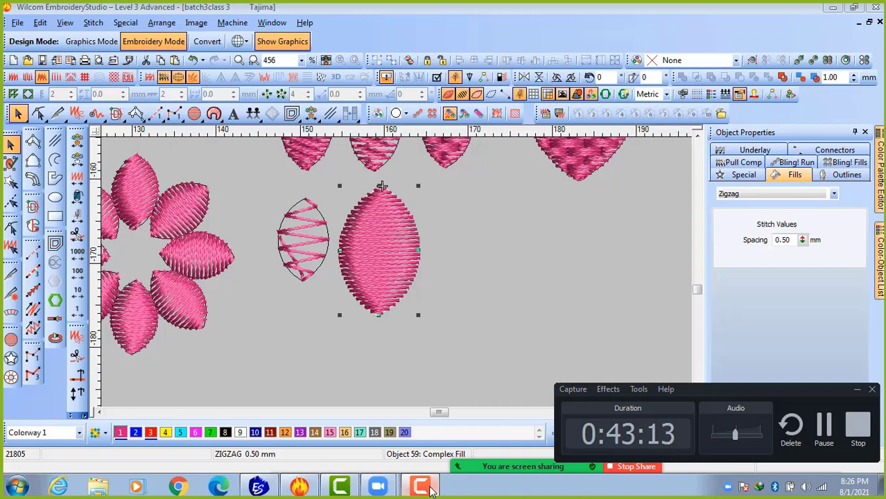
mouse_move(430, 489)
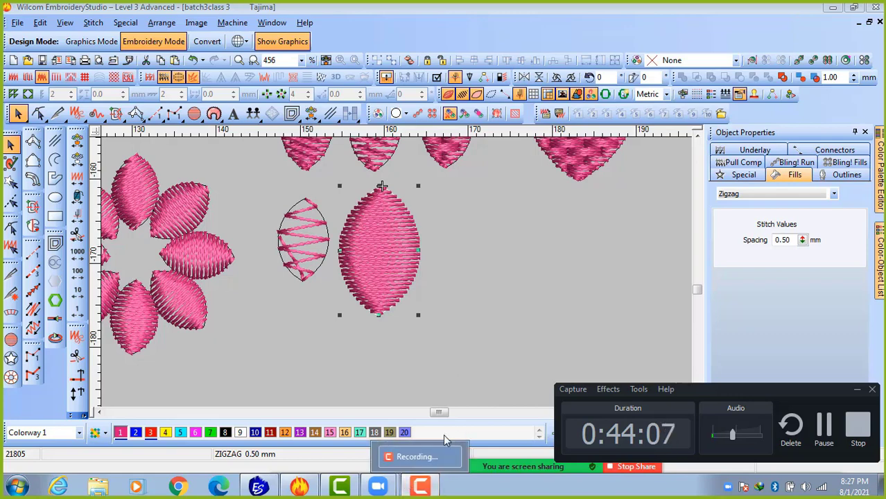
left_click(857, 390)
left_click(547, 311)
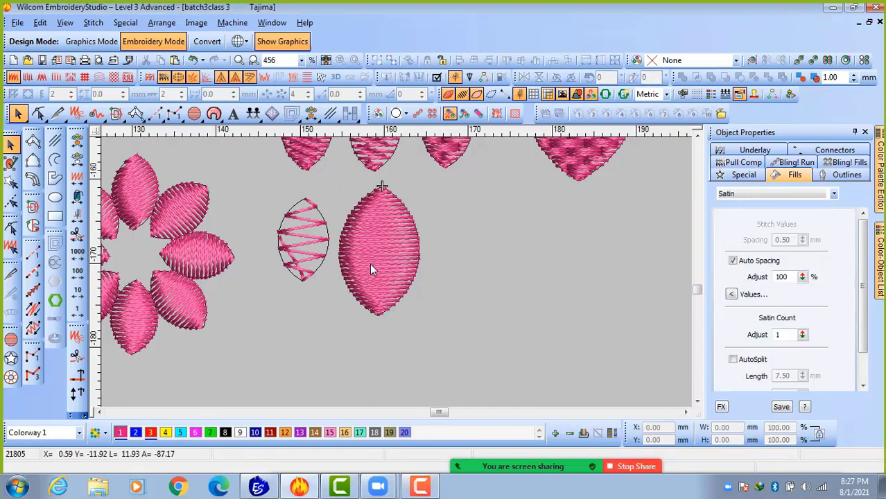
Compare the Zigzag petals with the Satin petals and check the fill settings of the first Satin petal.
left_click(393, 247)
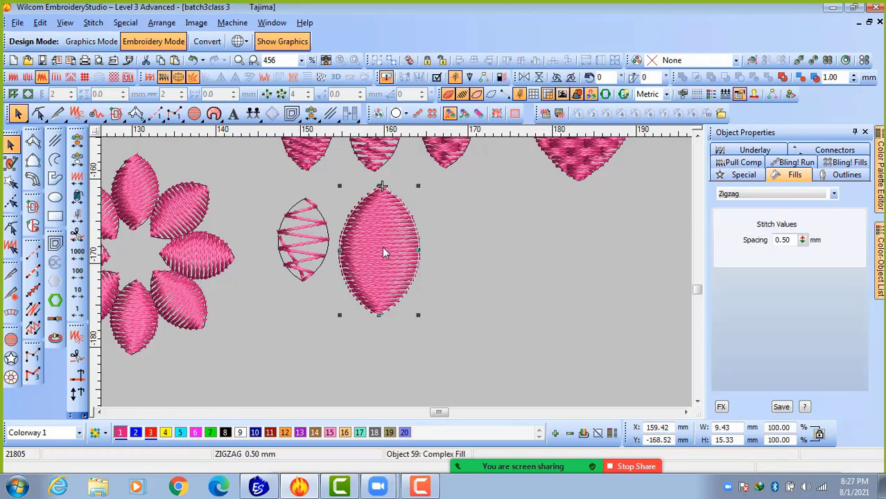
scroll(385, 270, "down", 2)
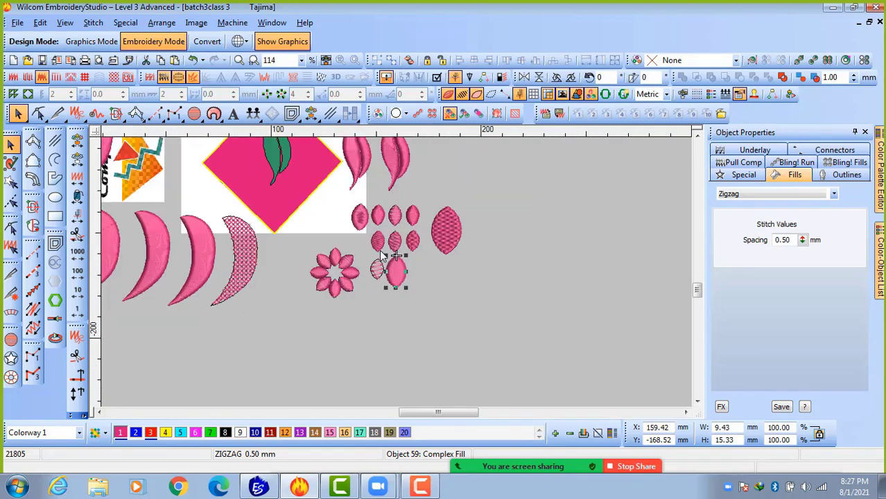
scroll(387, 274, "up", 2)
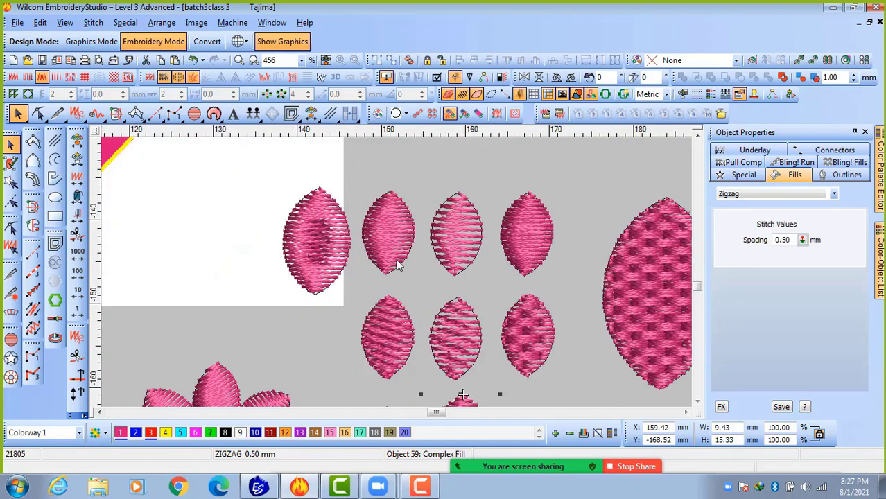
scroll(399, 264, "down", 1)
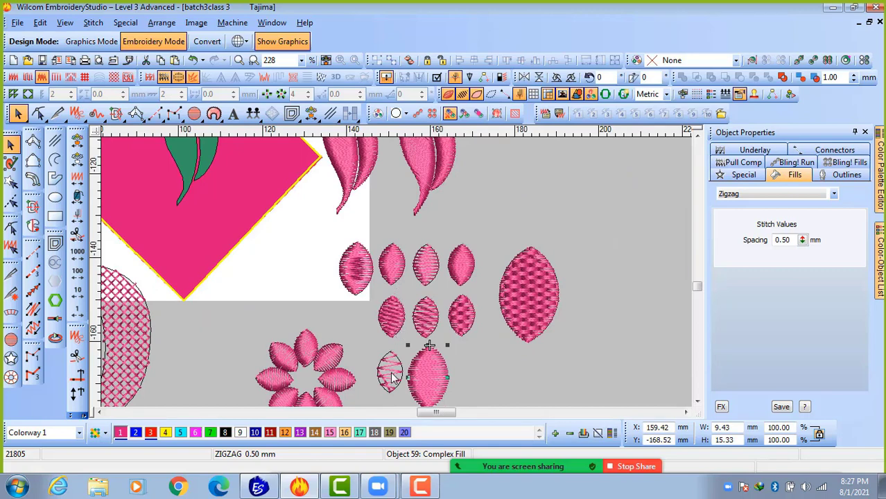
left_click(491, 380)
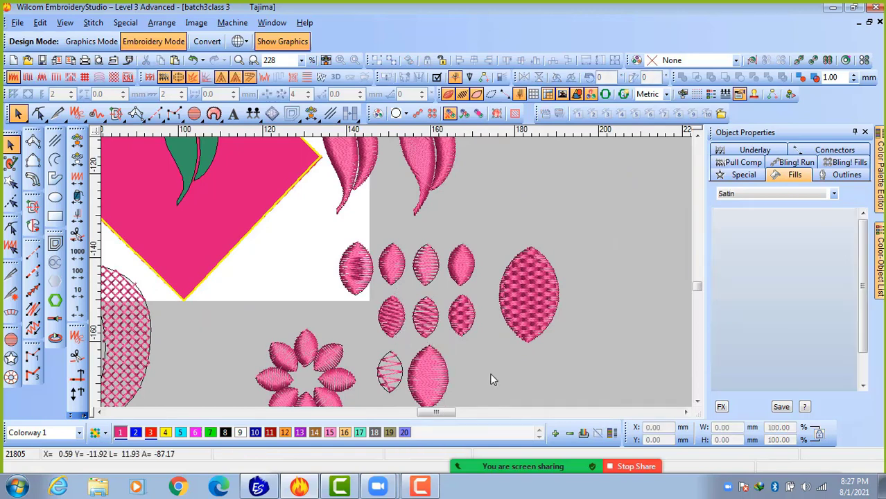
left_click(397, 277)
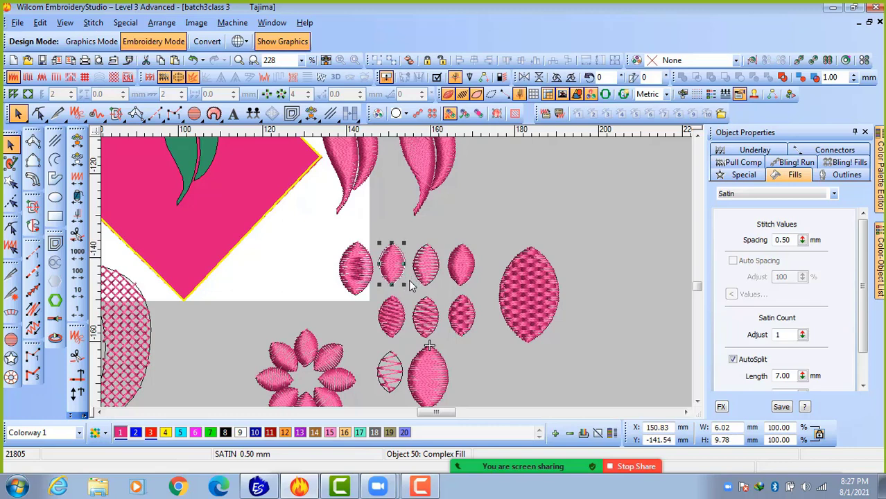
left_click(480, 351)
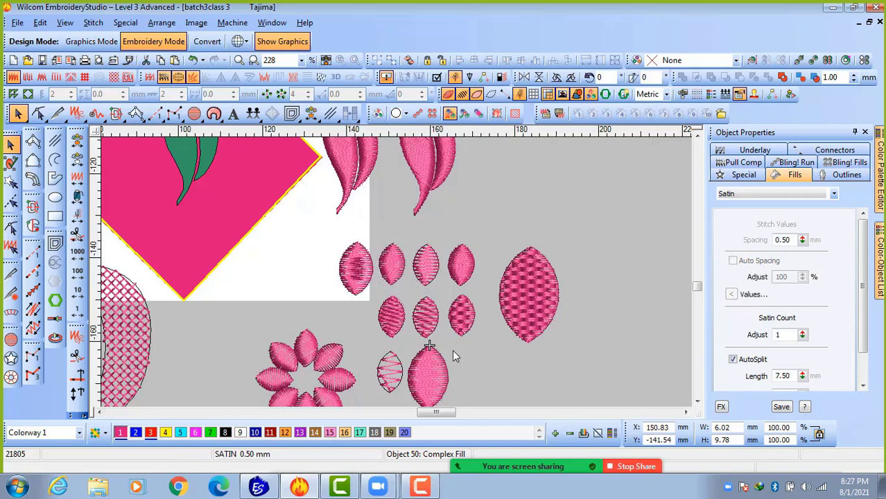
Draw a small round Star object with Zigzag fill above the large petal and reduce it to about 5.6 mm across.
left_click(10, 359)
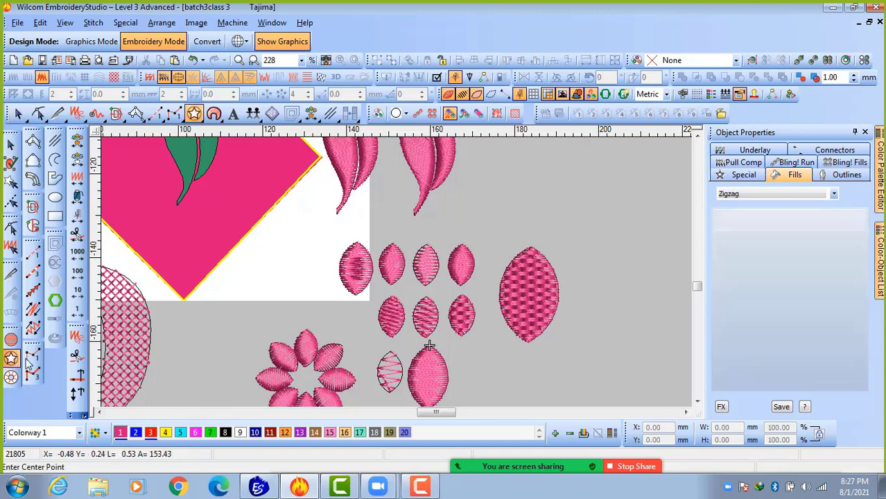
left_click(504, 205)
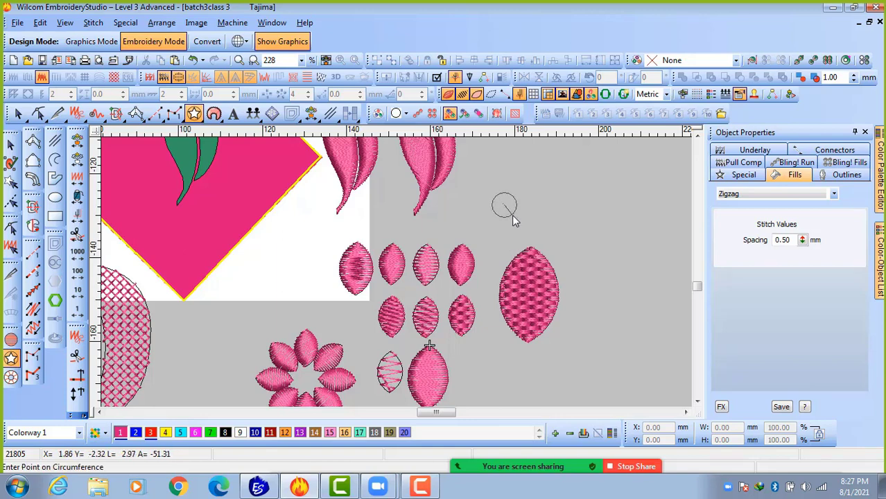
left_click(512, 215)
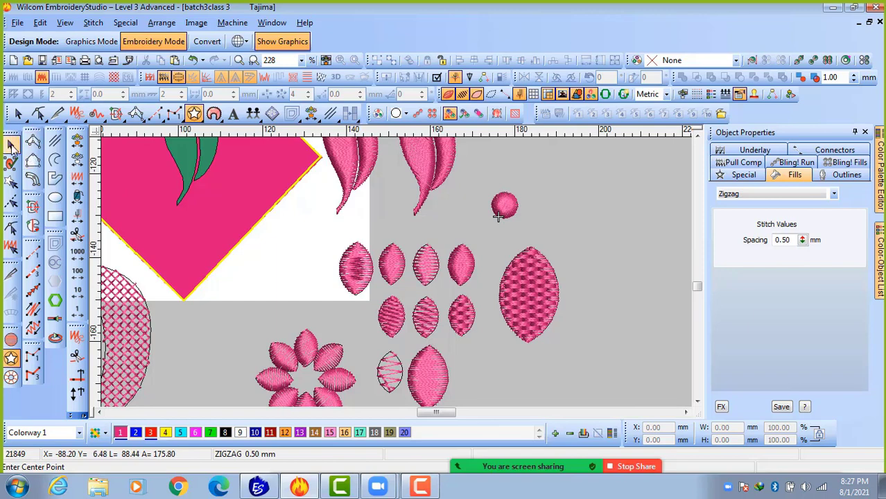
left_click(11, 144)
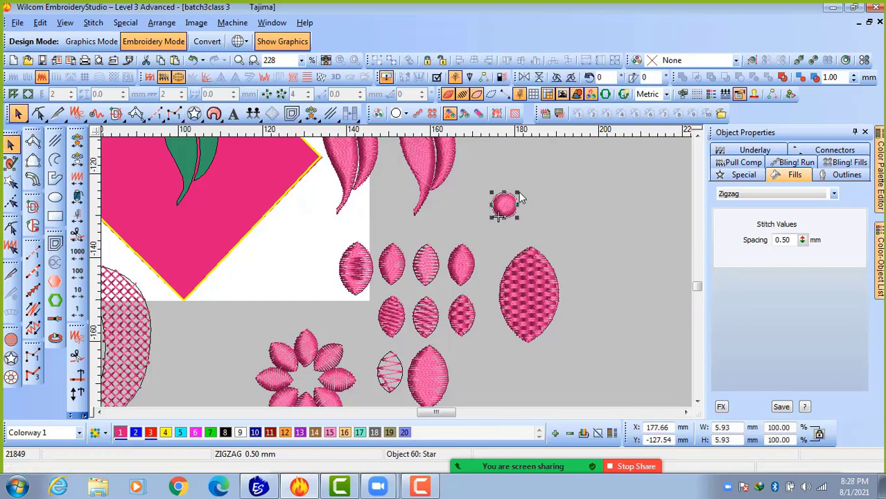
left_click_drag(520, 192, 523, 208)
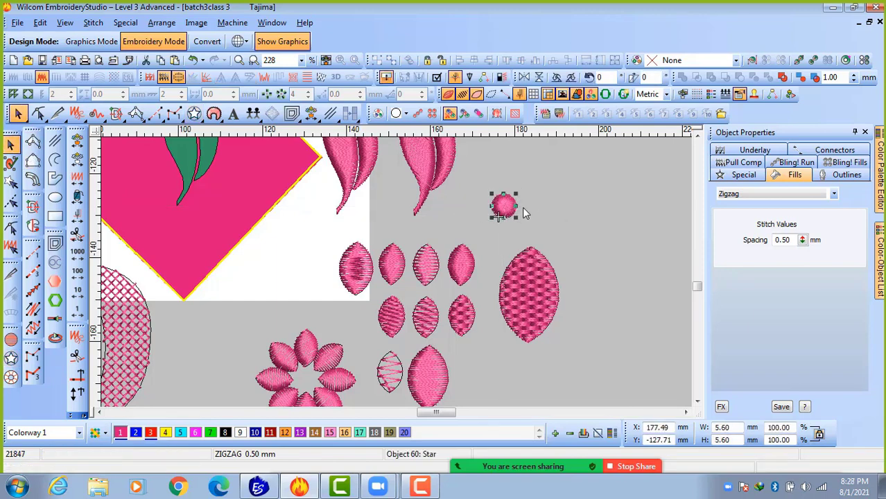
Set the stitch spacing of the small Star object to 1.16 mm.
left_click(803, 240)
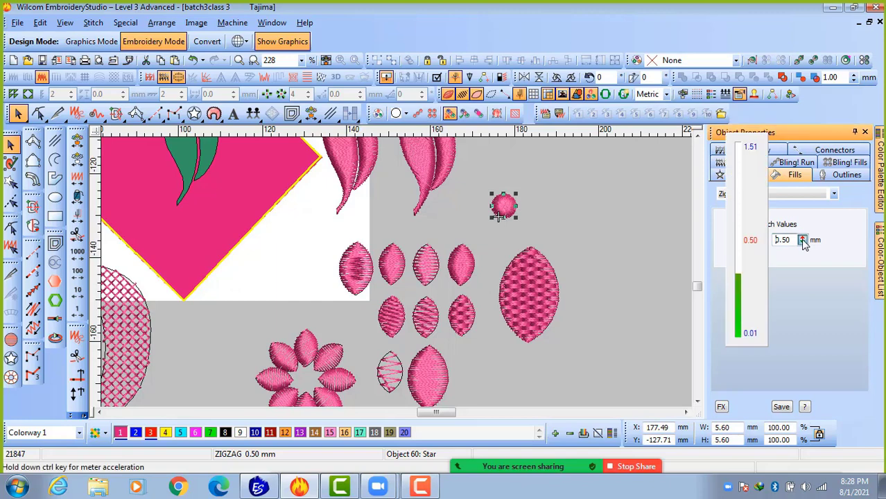
left_click_drag(803, 240, 740, 192)
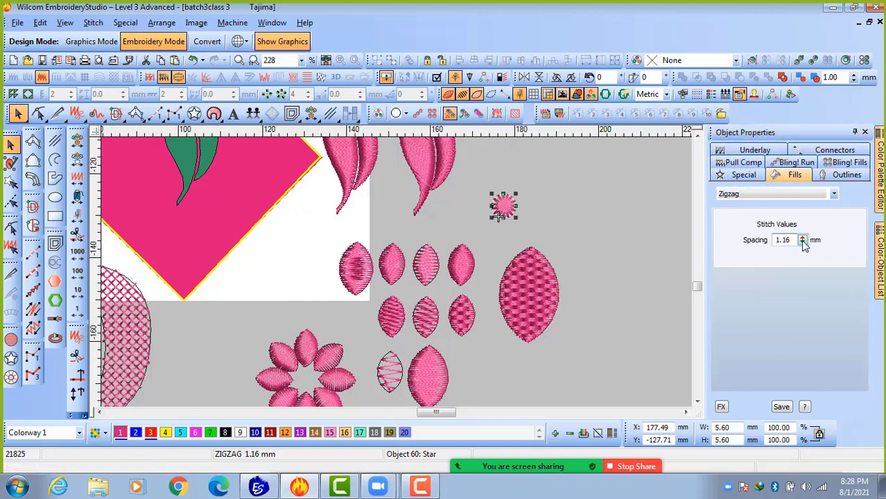
Raise the small Star object's Zigzag spacing beyond 2.00 mm and deselect the star.
left_click_drag(803, 240, 741, 189)
left_click_drag(802, 240, 741, 187)
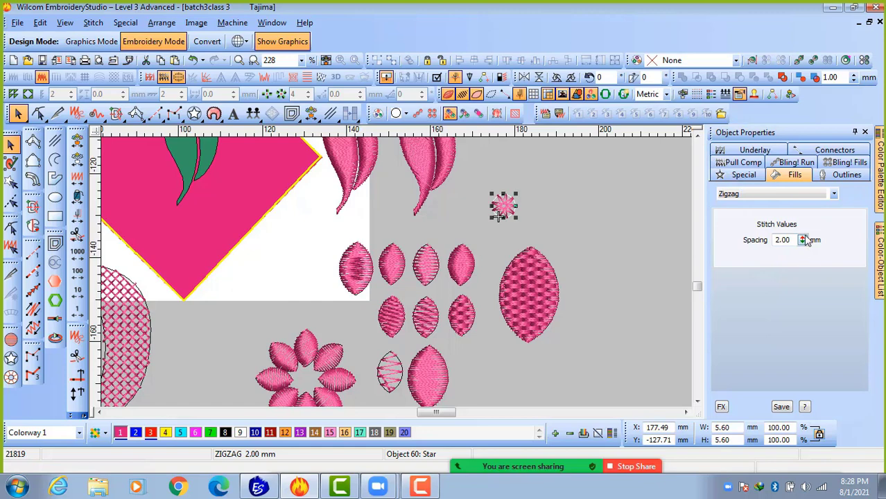
left_click_drag(802, 240, 742, 173)
left_click(596, 259)
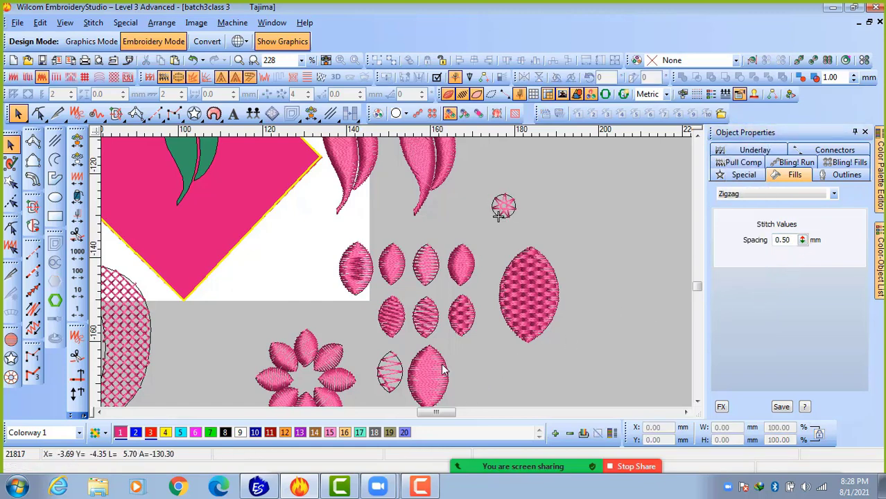
Copy the first small Satin petal of the upper row to the empty area below the open Zigzag petal.
key("shift+z")
key("z")
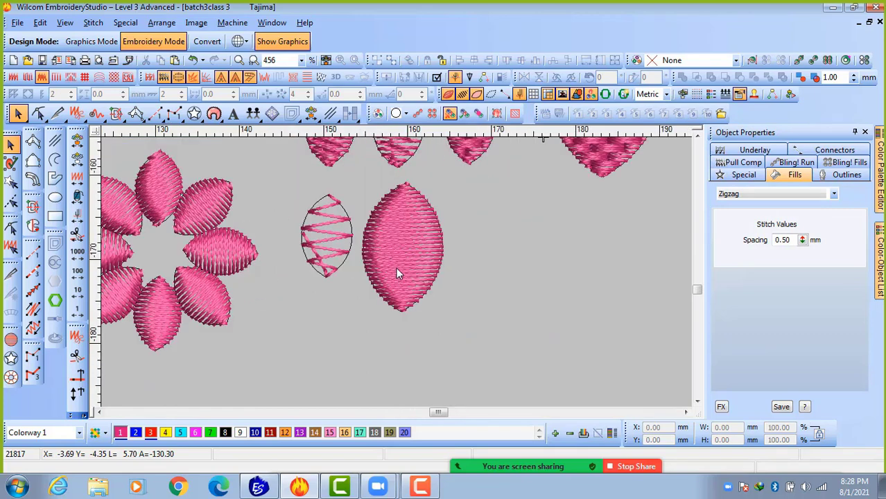
key("shift+z")
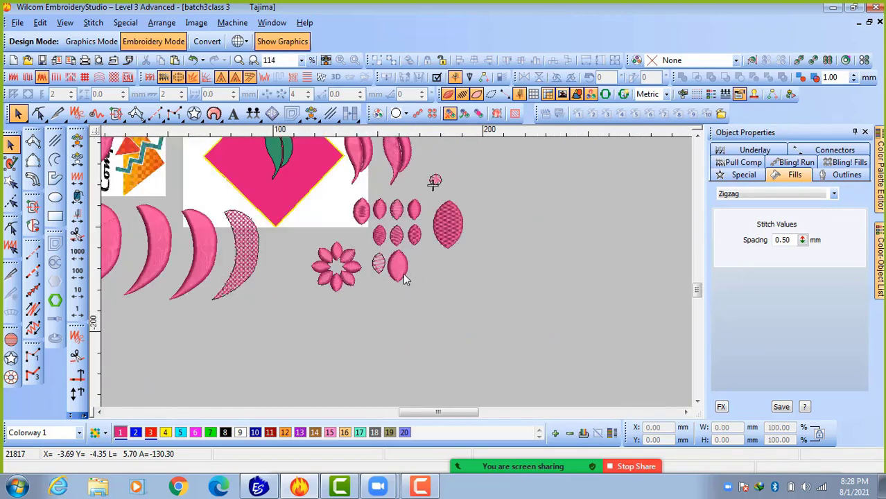
left_click(380, 213)
left_click_drag(381, 214, 378, 298)
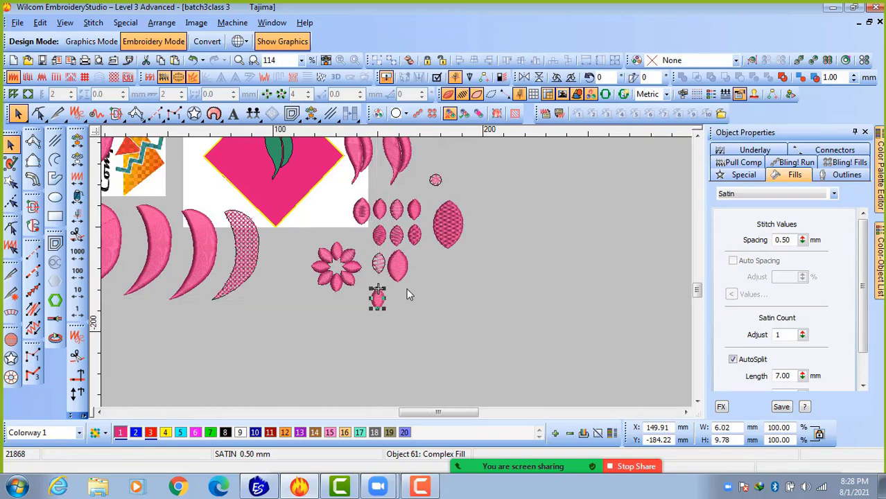
Change the copied petal's fill to E Stitch with a stitch spacing of 5.00 mm.
left_click(770, 194)
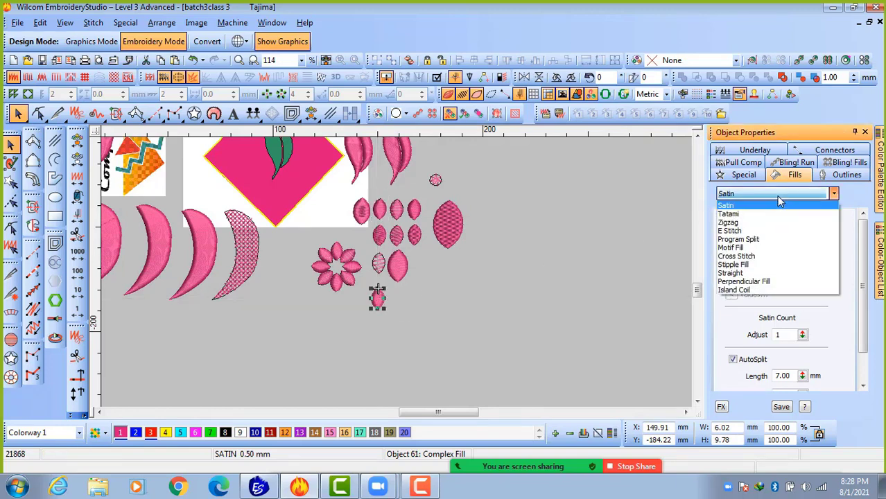
left_click(756, 233)
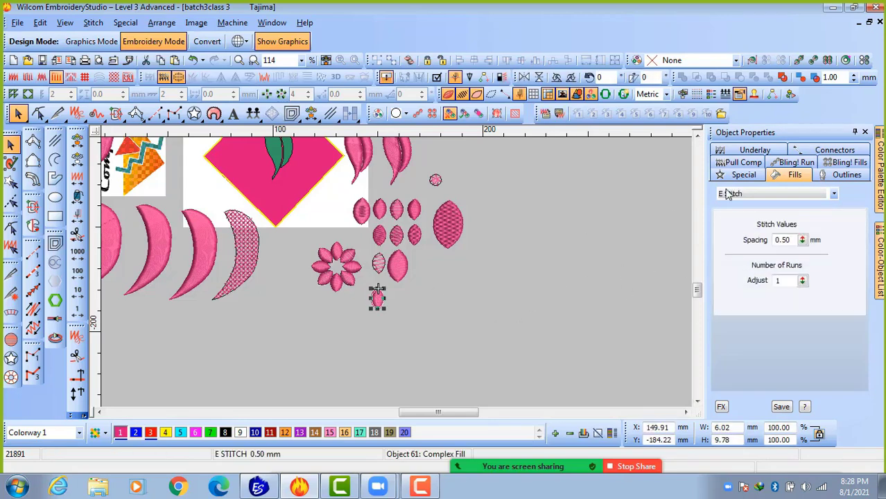
double_click(790, 240)
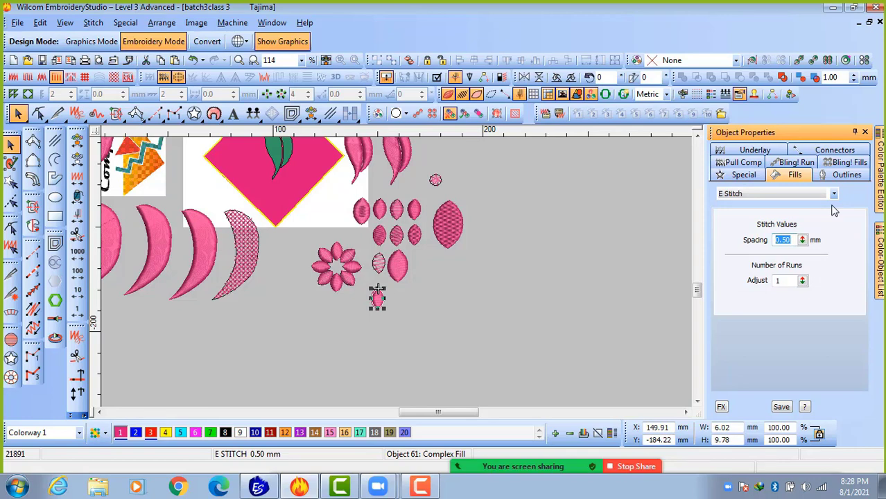
type("5")
key("Return")
left_click(457, 309)
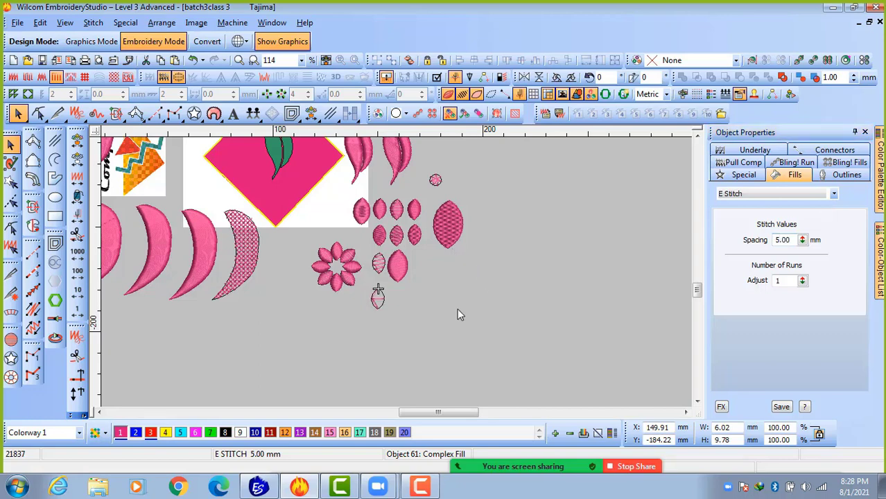
Copy the E Stitch petal about 9.8 mm to the right and set the copy's stitch spacing to 2.70 mm.
scroll(385, 310, "up", 2)
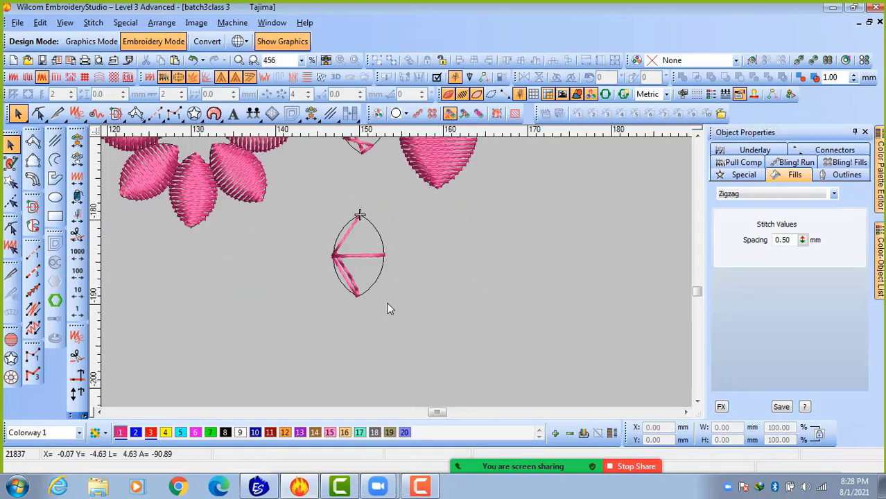
left_click(333, 256)
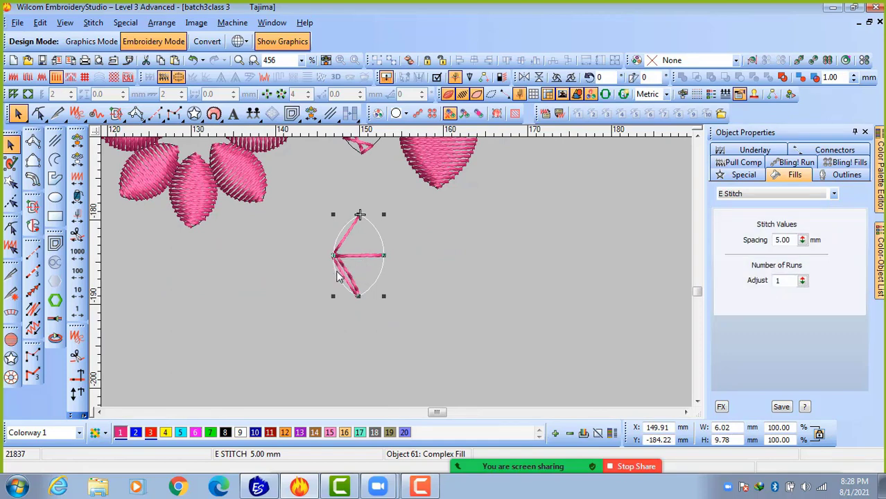
left_click_drag(338, 276, 421, 277)
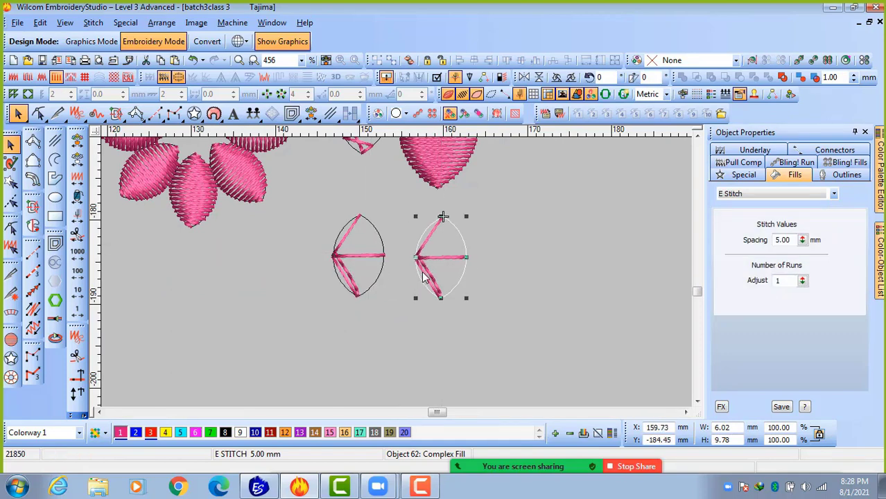
left_click_drag(803, 241, 742, 278)
left_click_drag(803, 241, 739, 326)
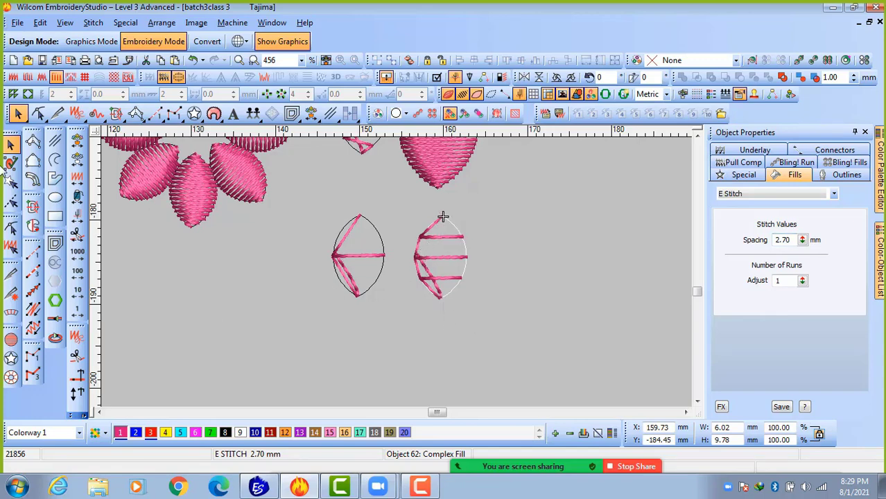
Set up the Input A tool with E Stitch fill and 1.50 mm stitch spacing.
key("a")
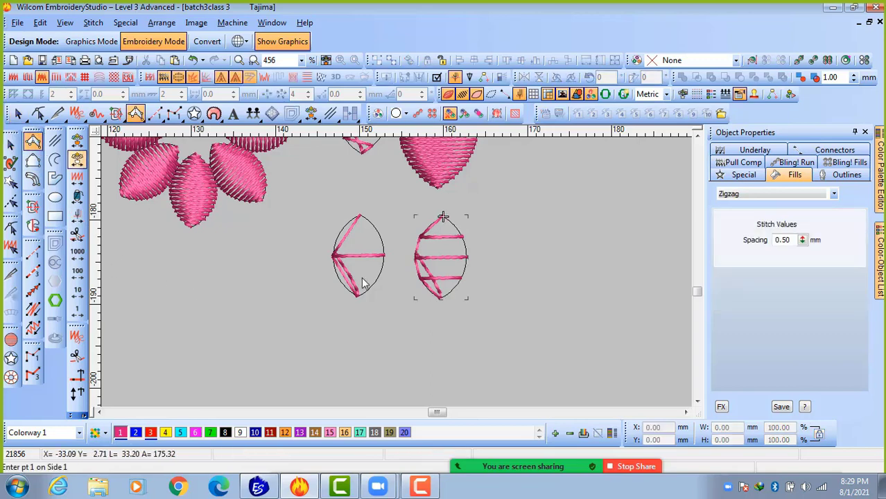
left_click(782, 195)
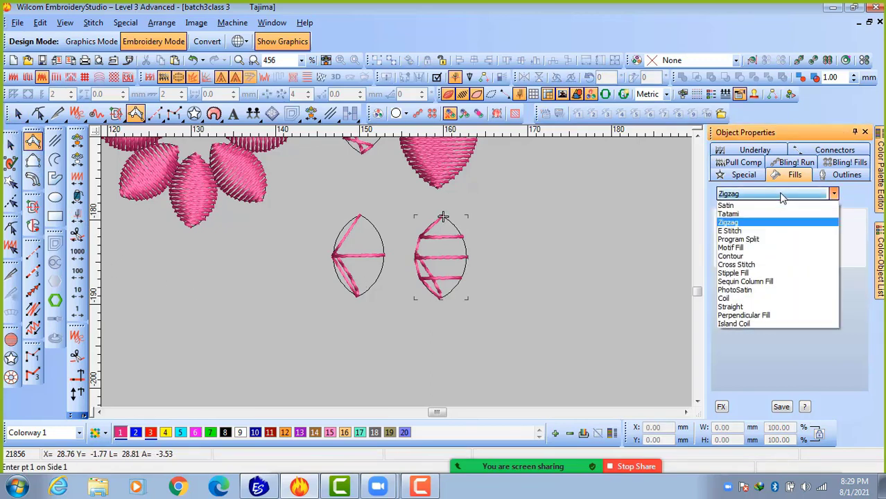
left_click(742, 231)
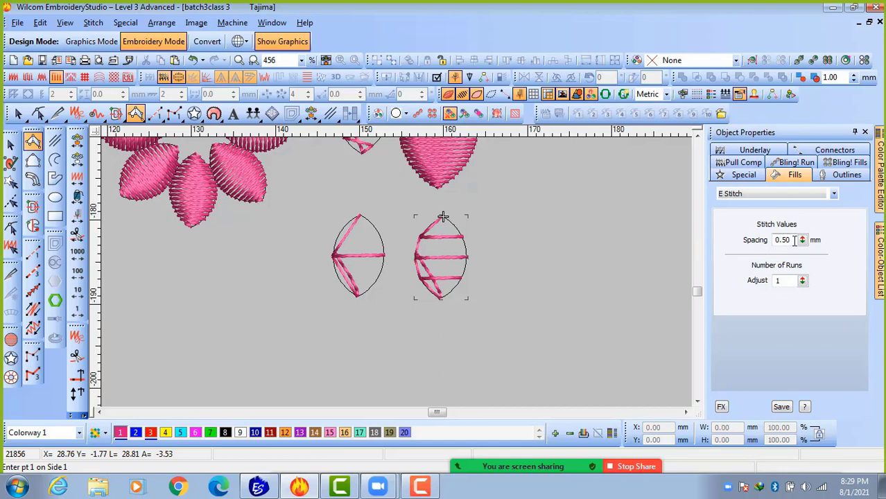
left_click_drag(795, 240, 733, 240)
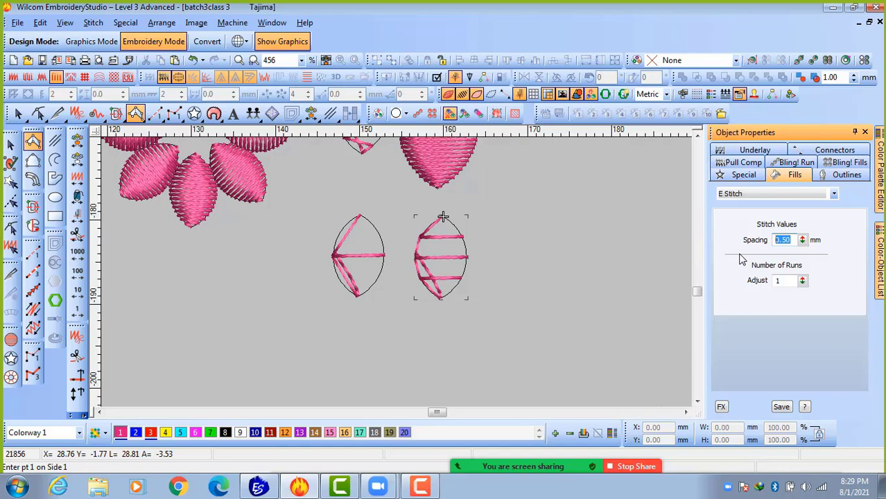
type("1.")
key("Return")
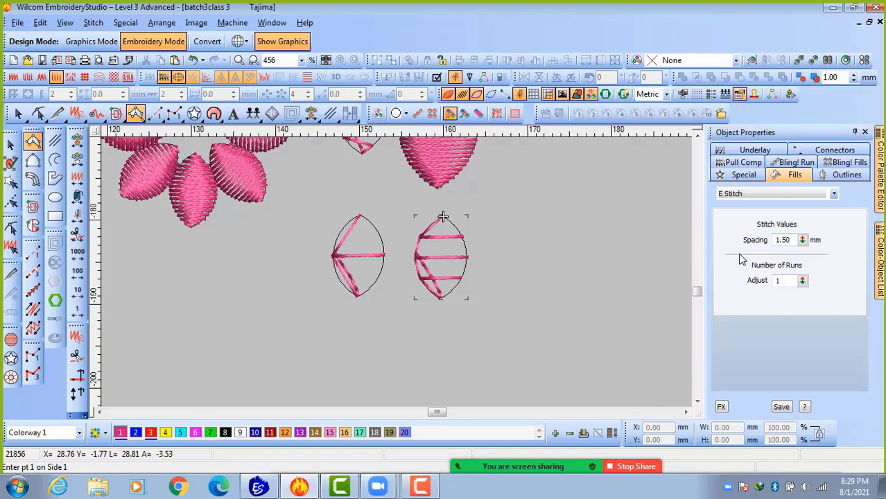
Digitize an Input A petal about 6.1 by 9.8 mm over the second E Stitch petal and move it about 7.6 mm right.
left_click(439, 304)
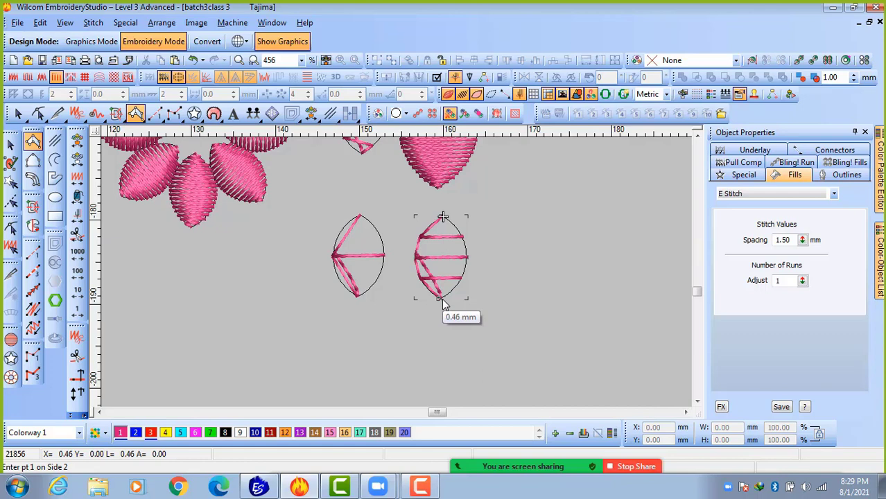
left_click(444, 306)
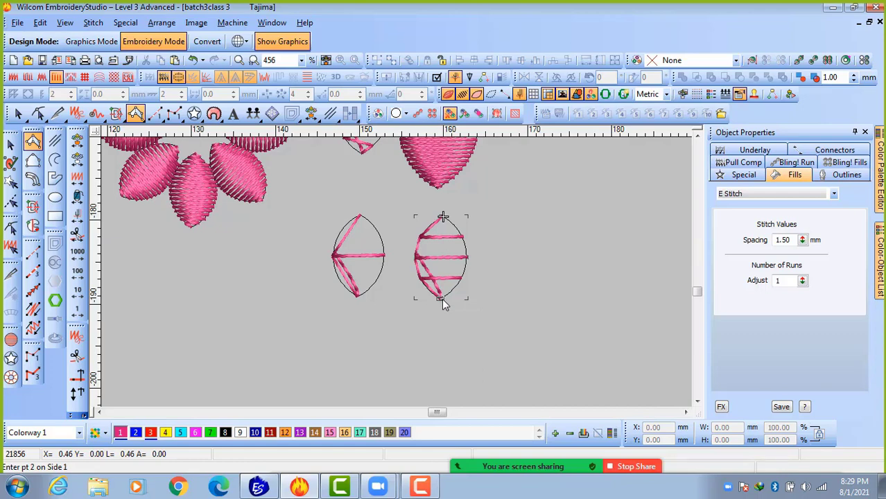
left_click(417, 262)
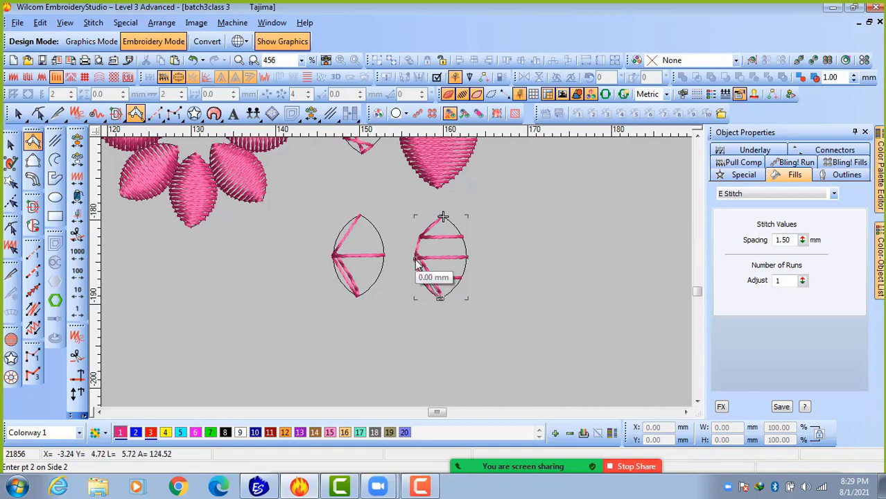
left_click(471, 263)
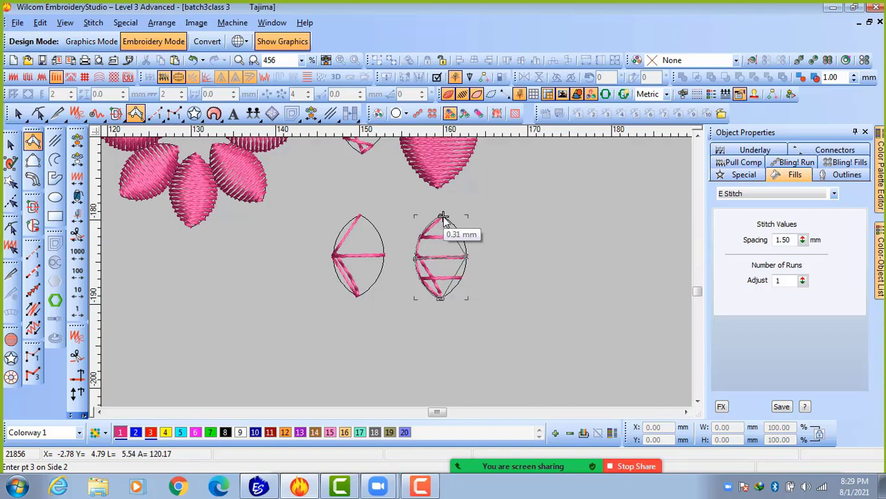
left_click(444, 218)
key("Return")
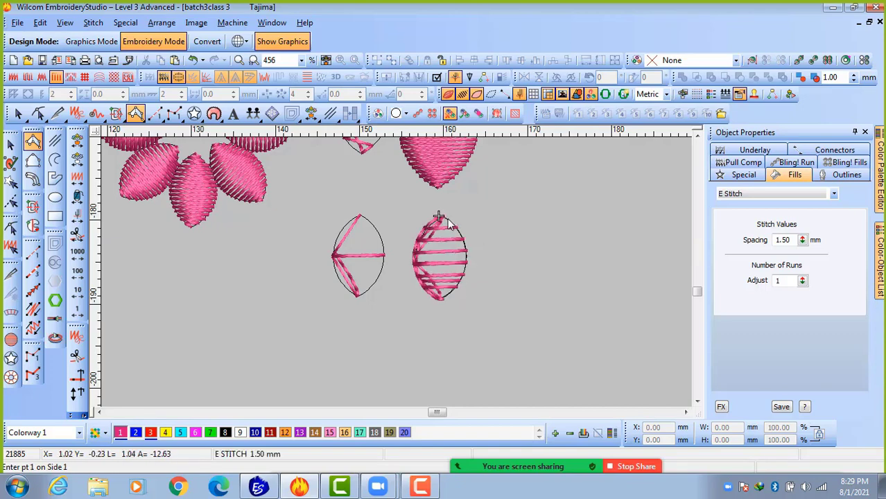
key("Escape")
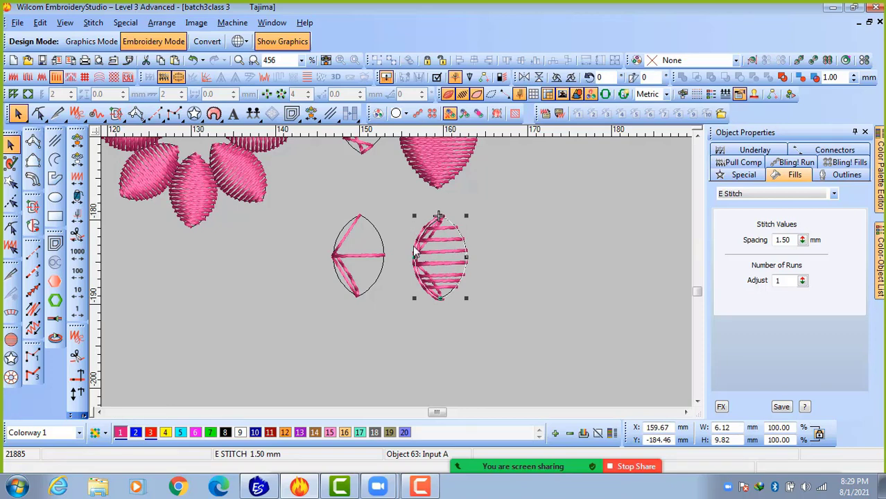
left_click_drag(418, 254, 480, 250)
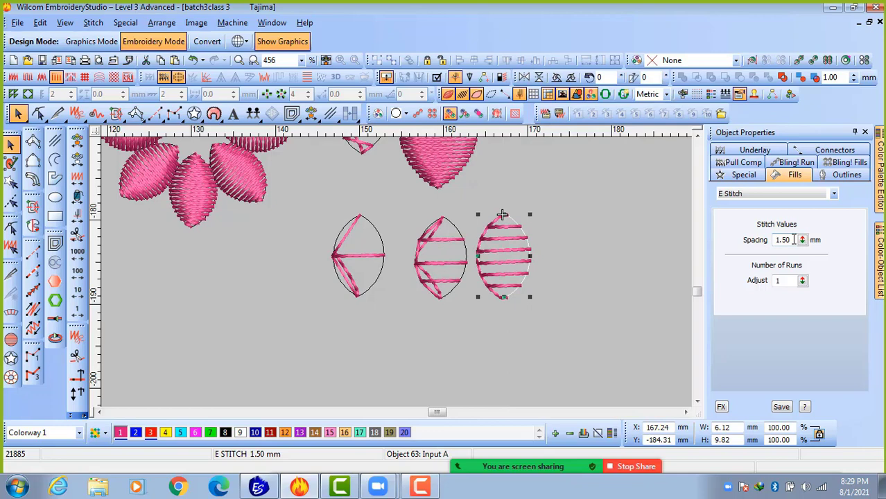
Digitize an Input A petal with its sides reversed over the third E Stitch petal and move it about 8 mm right.
left_click(504, 332)
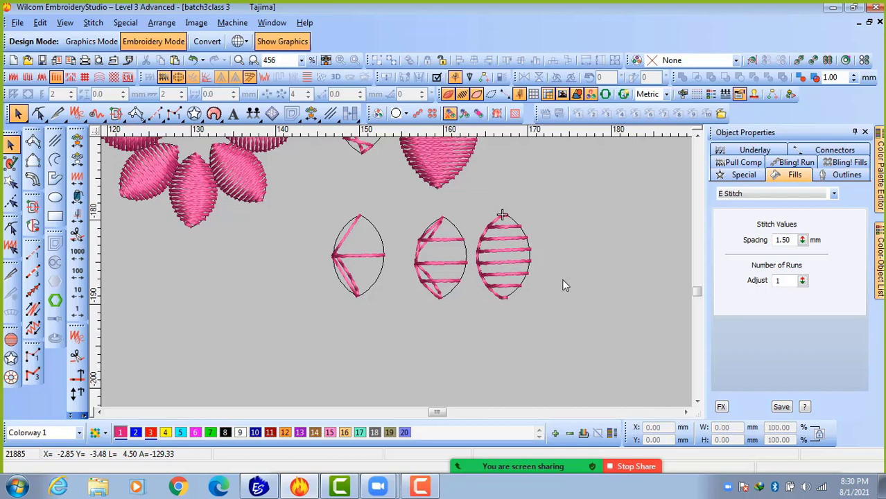
left_click(32, 141)
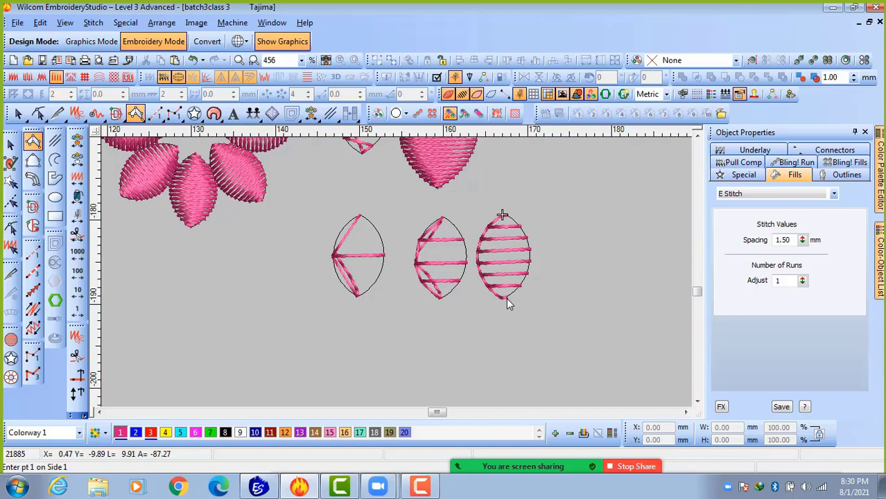
key("Return")
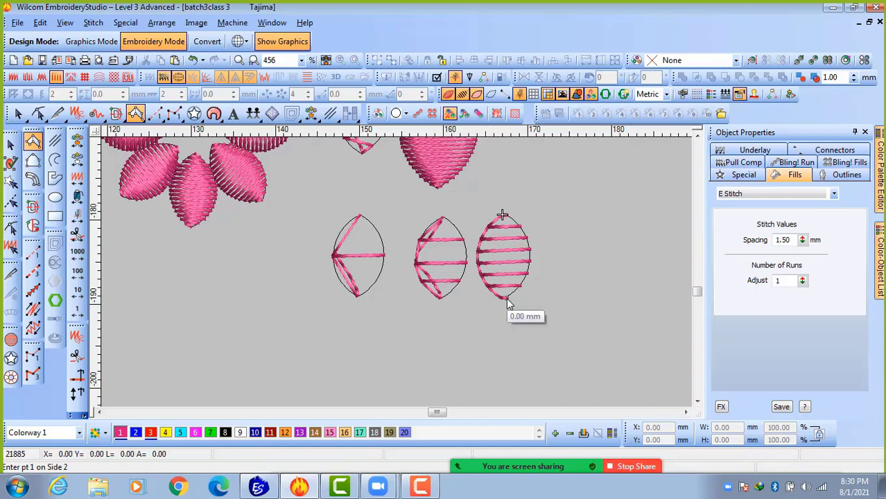
left_click(502, 303)
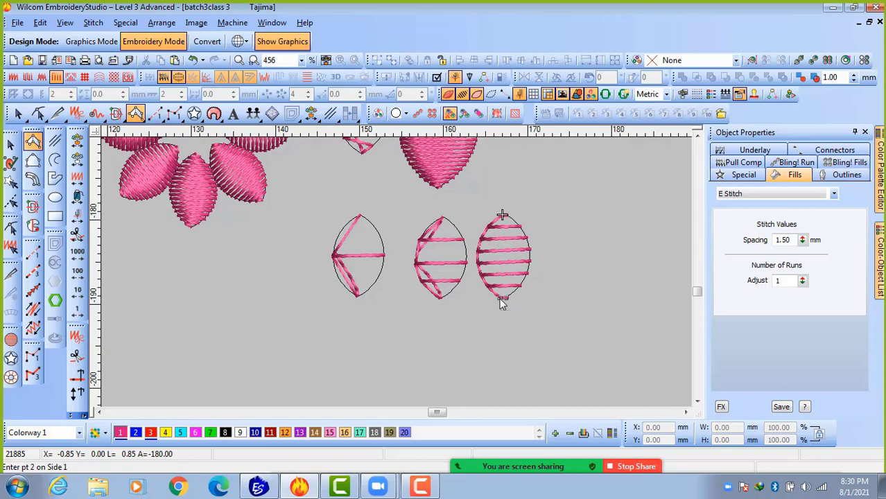
left_click(531, 260)
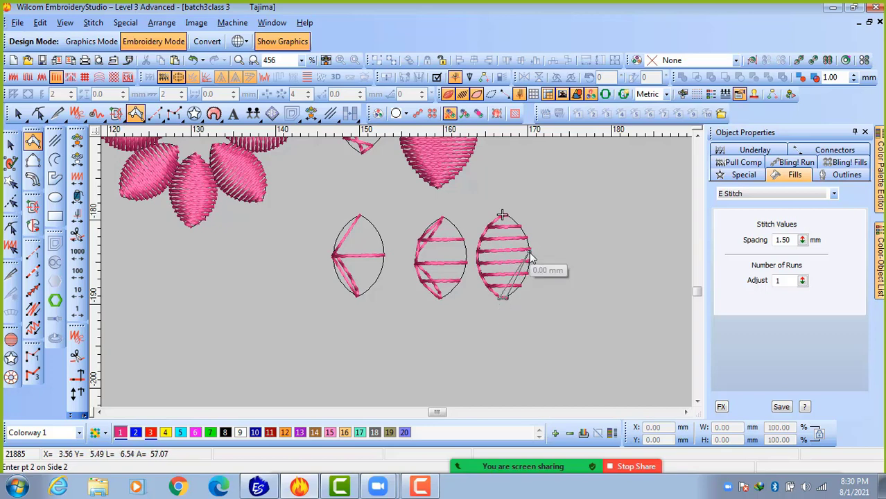
left_click(503, 214)
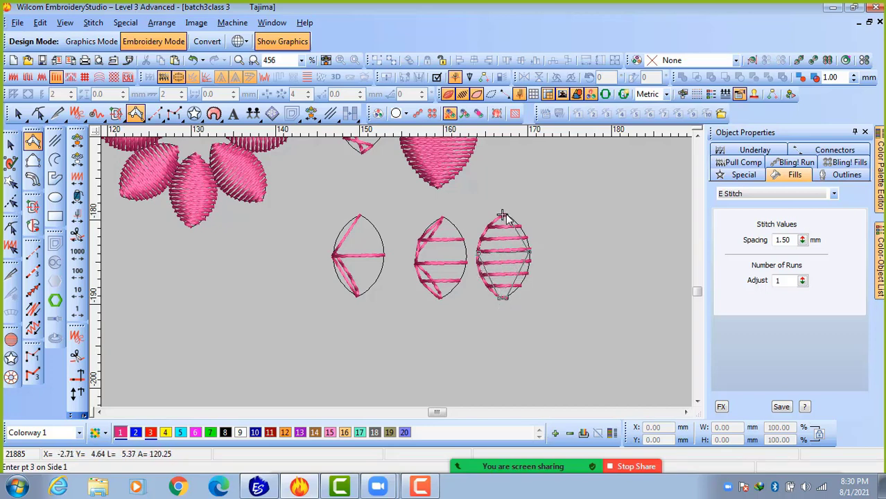
key("Return")
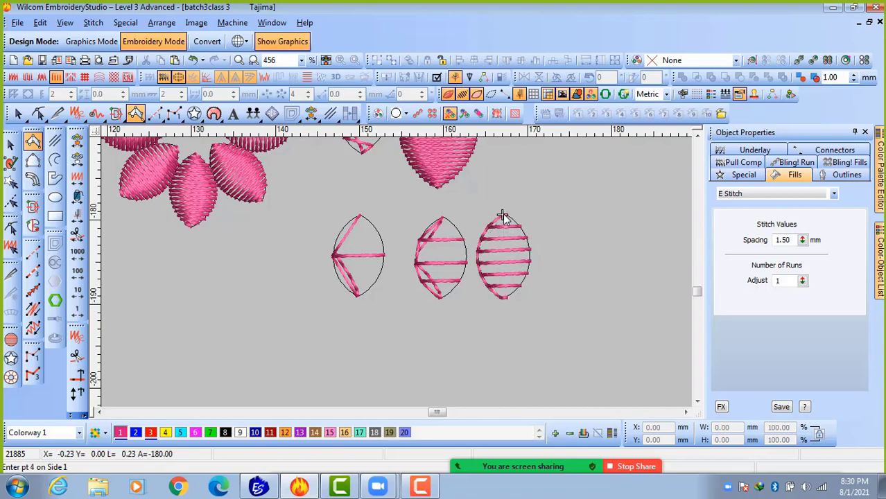
key("Escape")
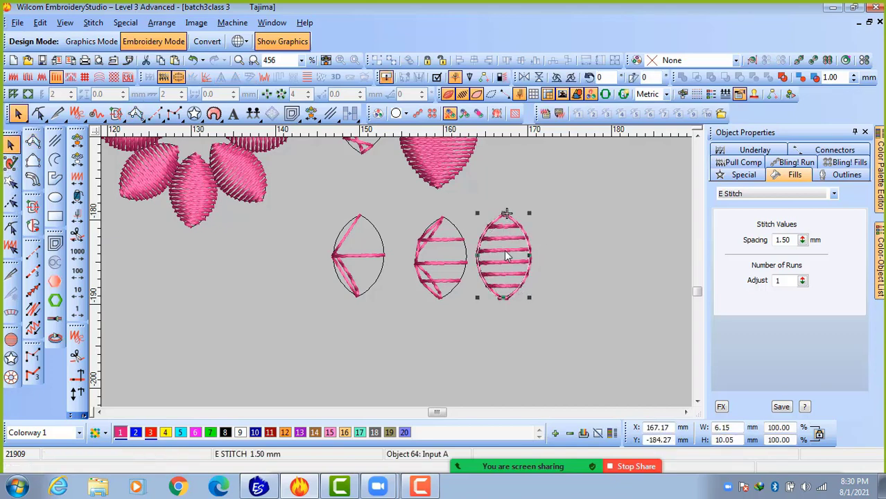
left_click_drag(511, 257, 575, 256)
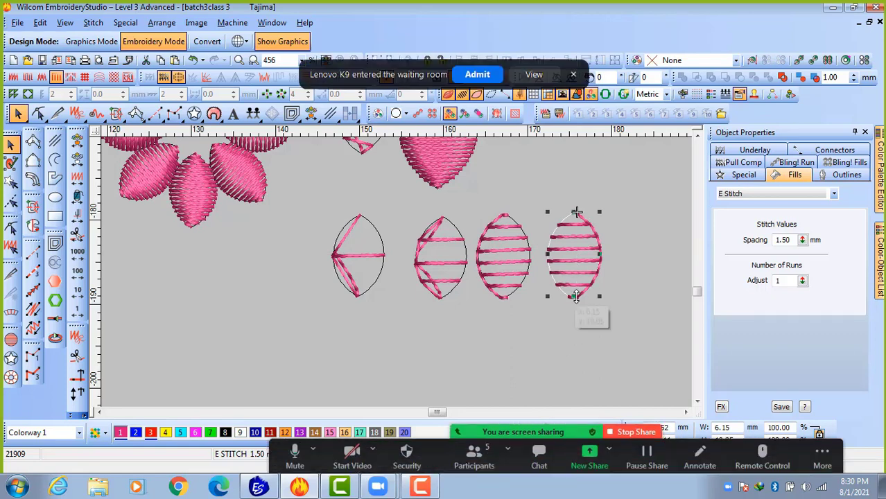
Admit the participant waiting to join the Zoom meeting.
left_click(478, 75)
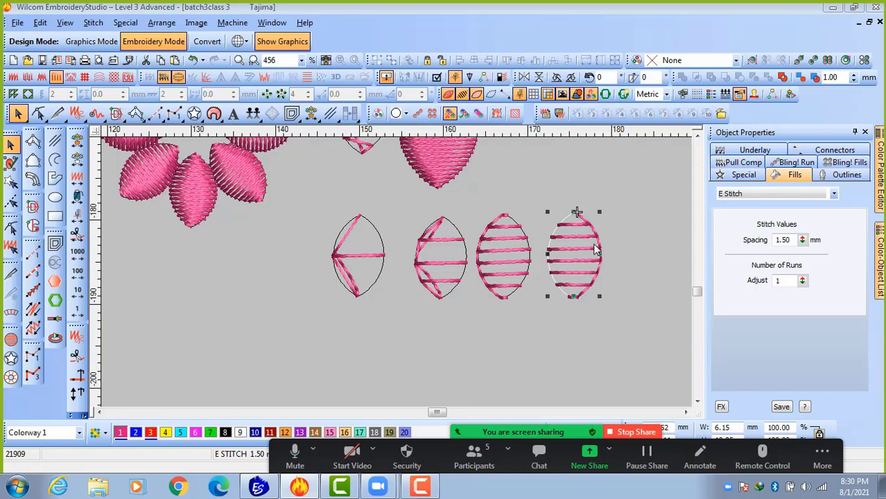
Mirror the third E Stitch petal horizontally, then mirror it back and deselect it.
left_click(478, 254)
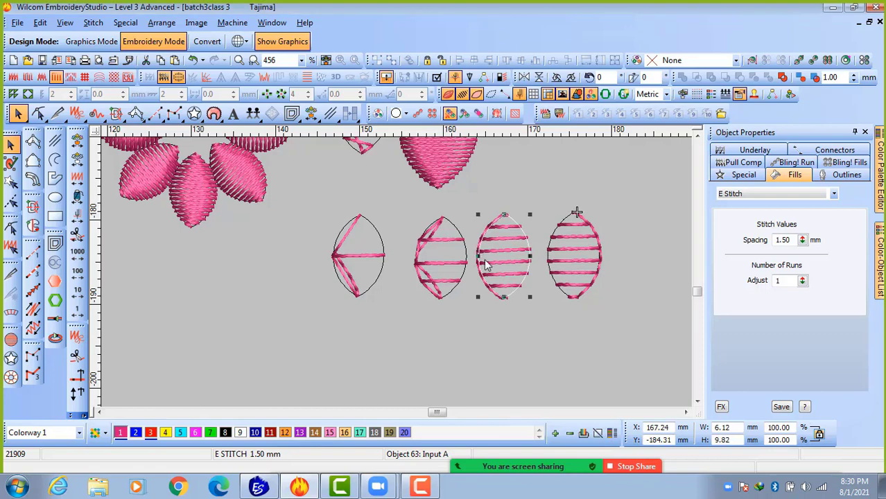
left_click(524, 77)
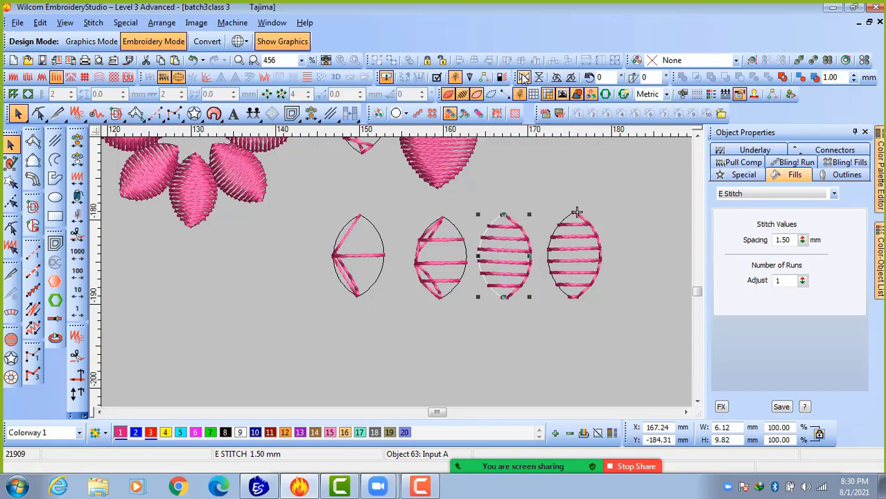
left_click(525, 77)
left_click(515, 323)
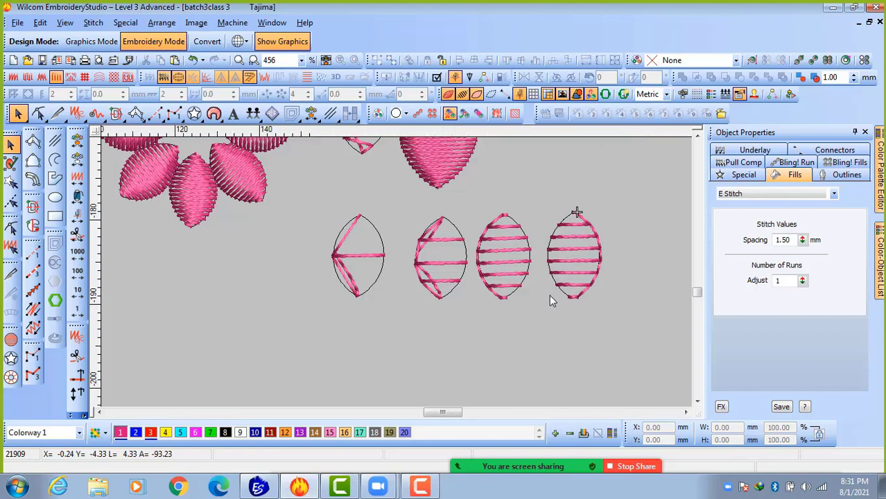
Compare the satin count settings of the second and fourth petals in the upper Satin row.
scroll(549, 295, "down", 2)
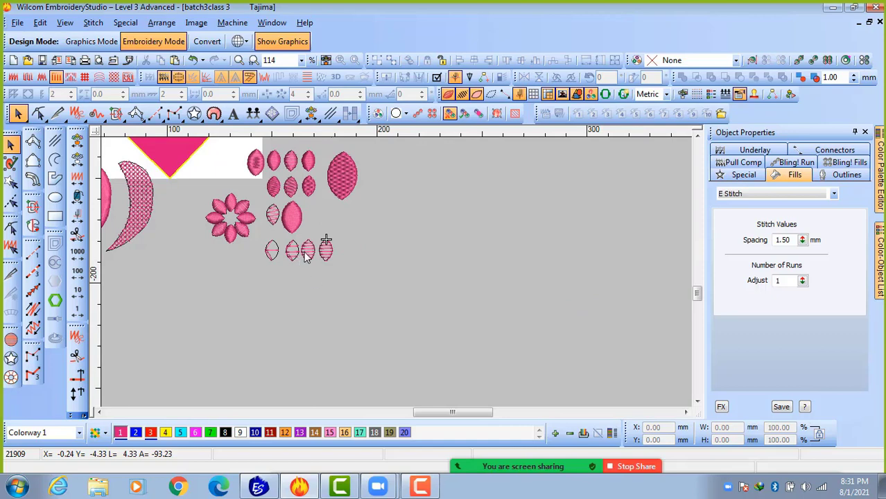
scroll(299, 255, "up", 1)
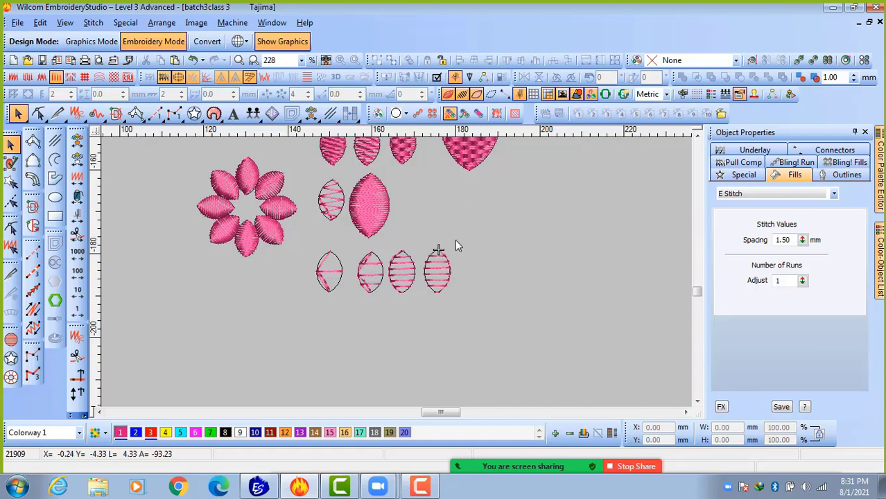
scroll(450, 241, "up", 1)
scroll(396, 272, "down", 2)
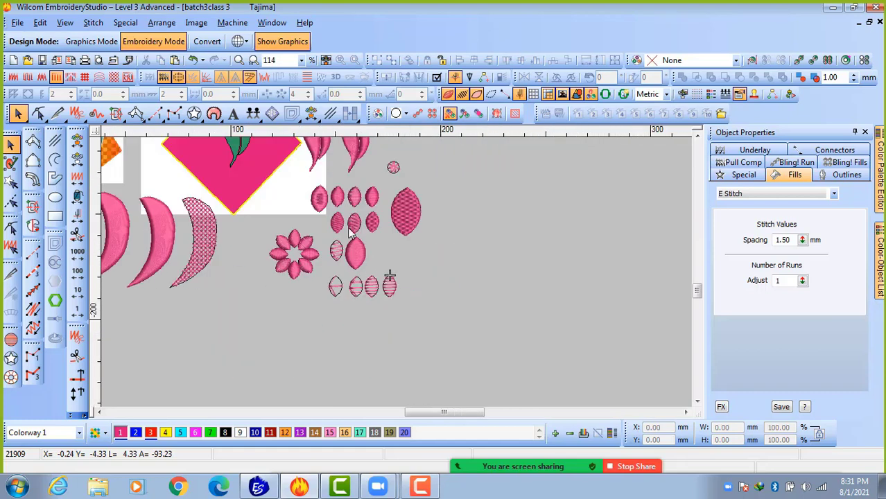
left_click(337, 197)
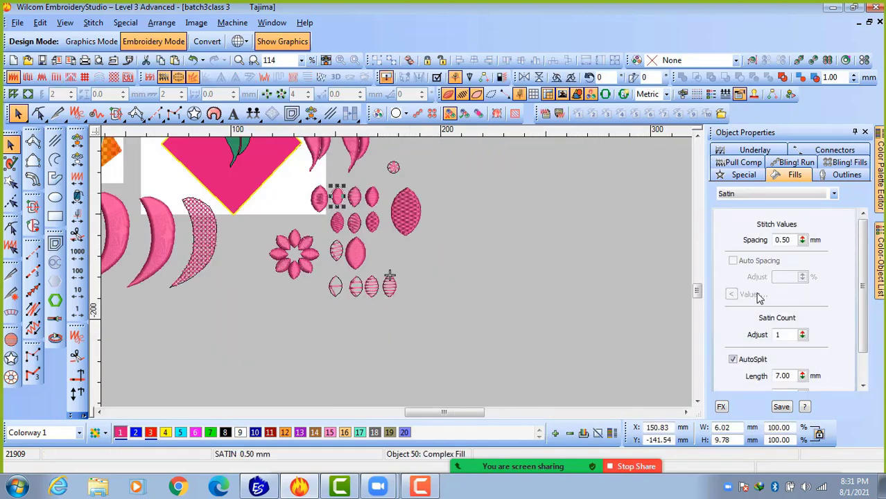
left_click(373, 202)
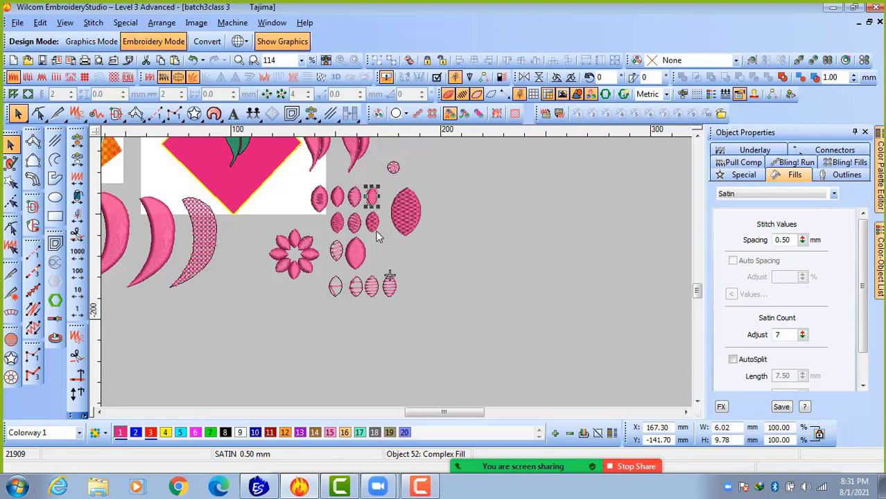
Set the number of runs of the rightmost E Stitch petal to 9.
key("Tab")
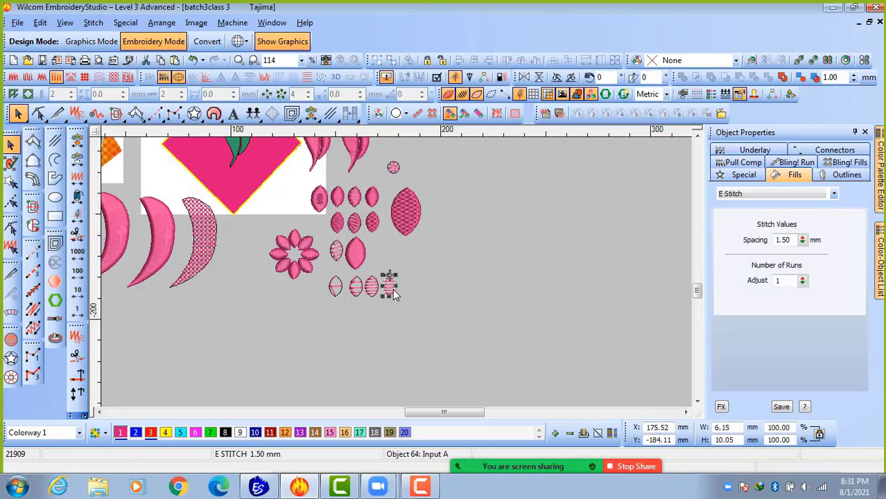
left_click(802, 281)
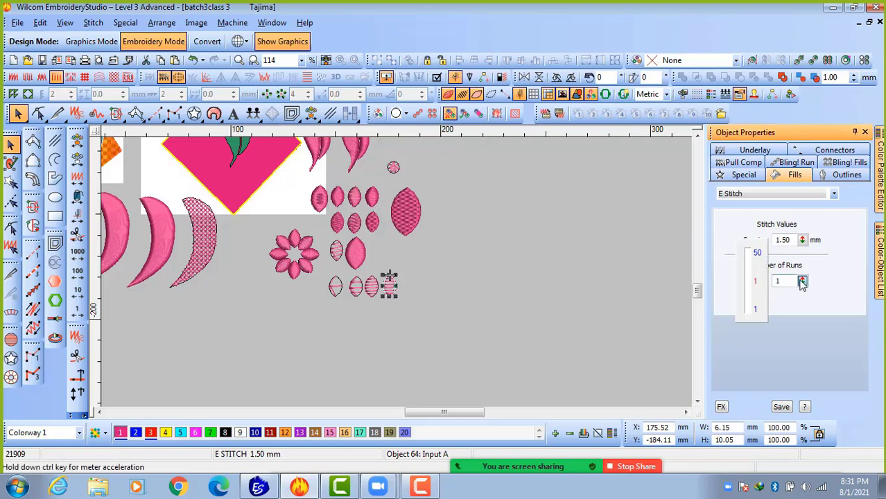
left_click_drag(803, 281, 752, 306)
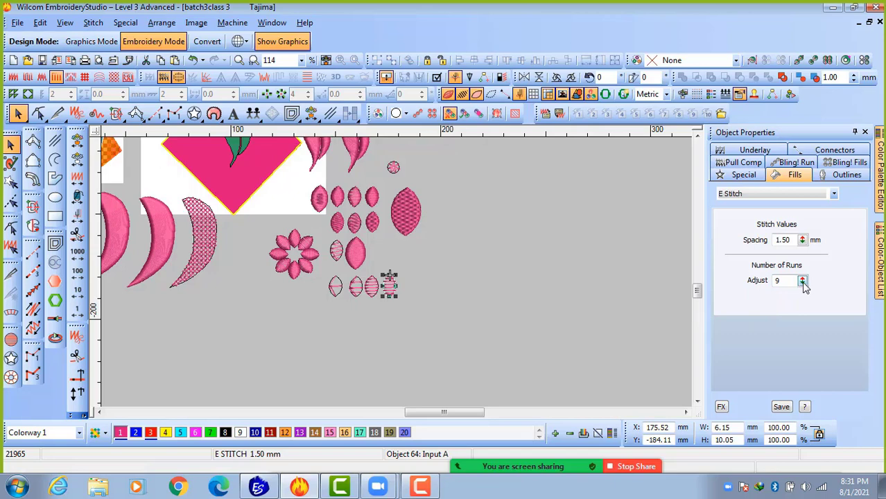
Recheck the two Satin petals' satin counts and set the rightmost E Stitch petal's number of runs to 7.
left_click(337, 200)
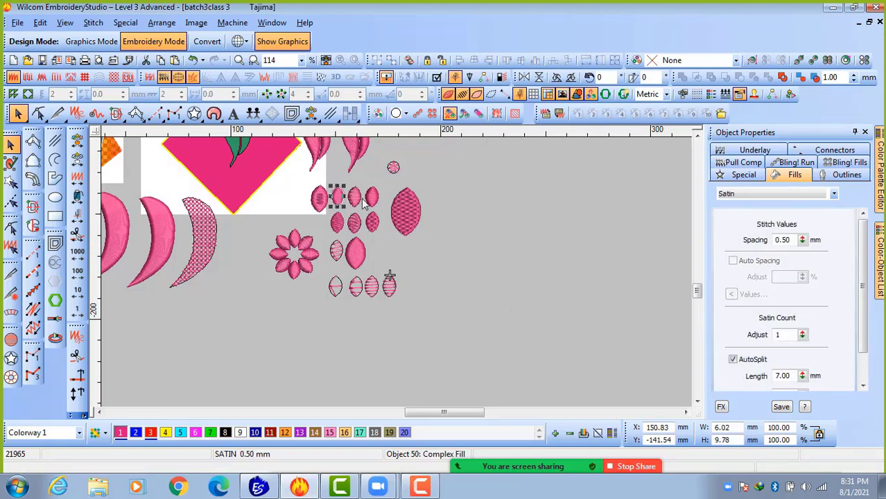
left_click(377, 199)
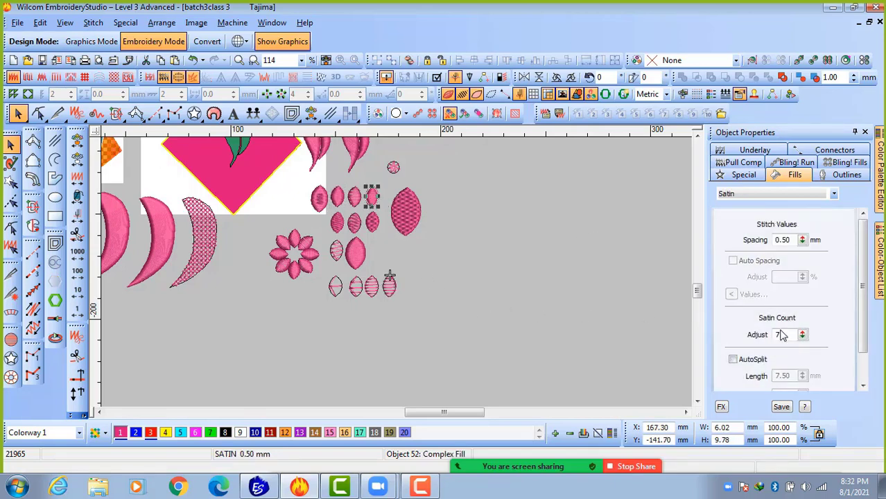
left_click(392, 287)
left_click(802, 281)
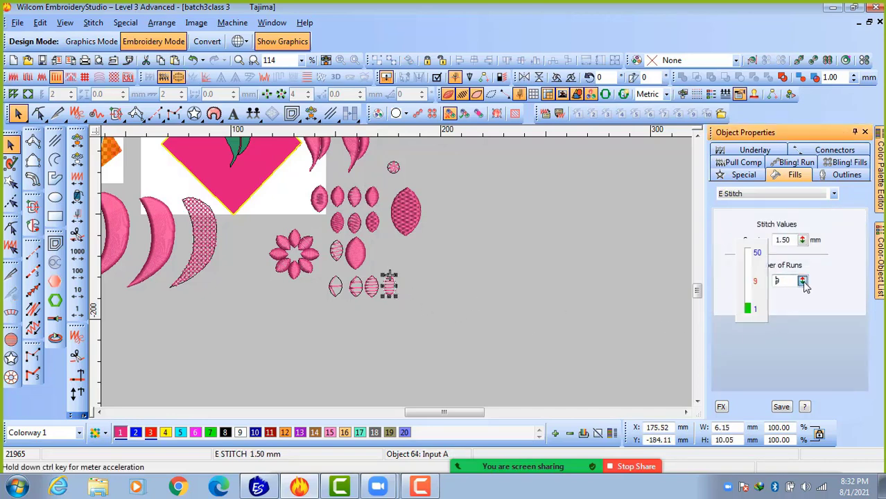
left_click_drag(805, 285, 754, 311)
scroll(416, 289, "up", 5)
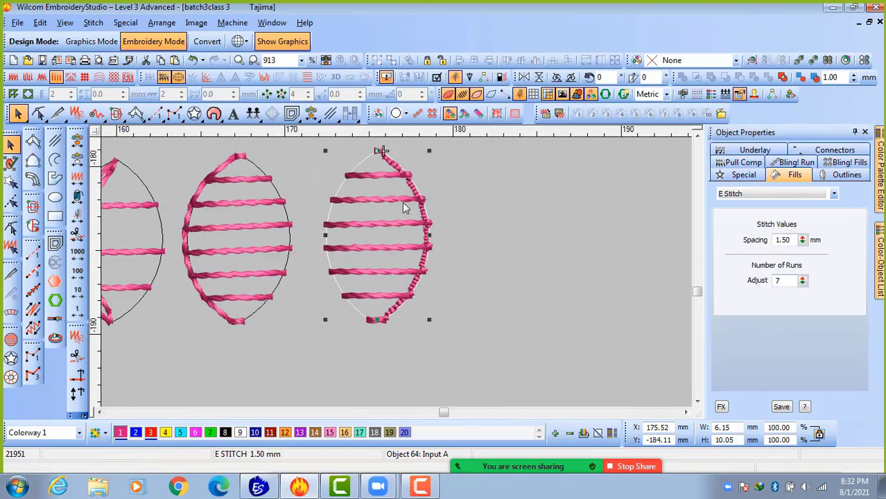
left_click(469, 226)
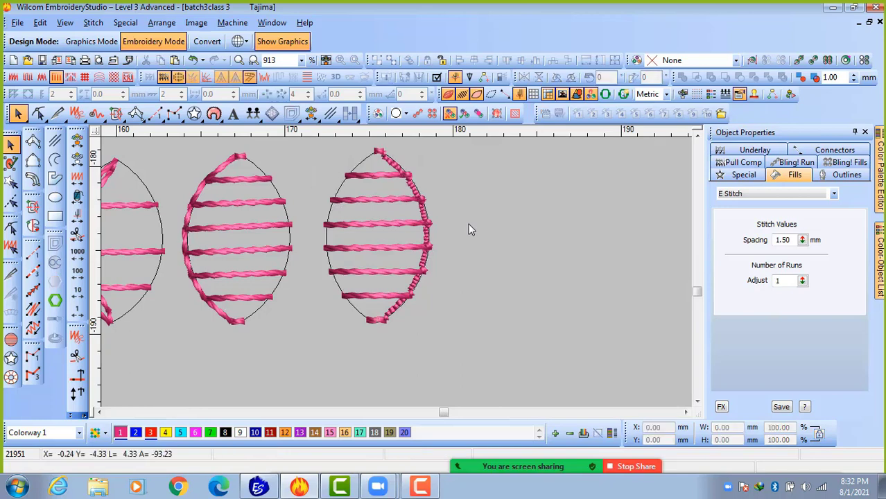
Reduce the rightmost E Stitch petal's number of runs to 3 and deselect it.
left_click(415, 227)
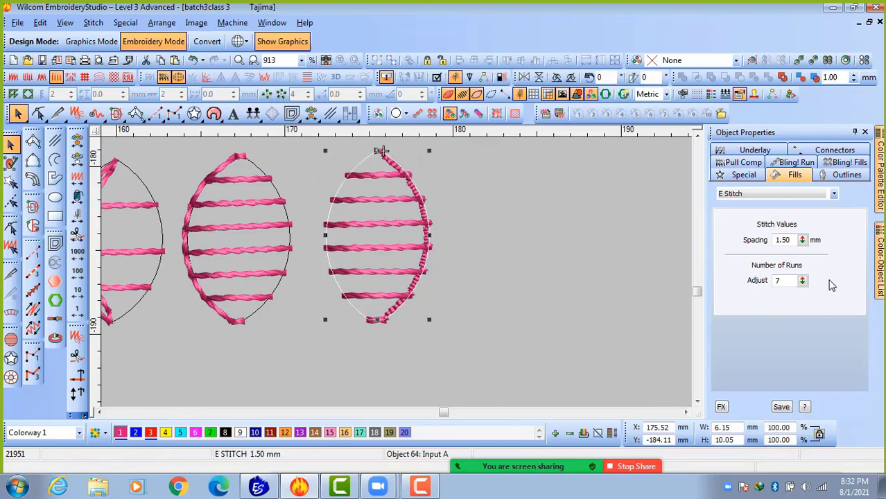
left_click_drag(803, 281, 746, 320)
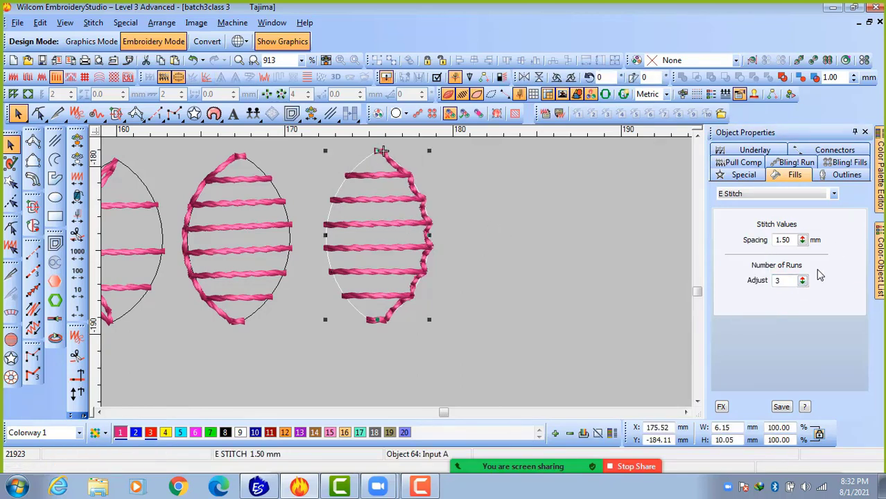
left_click(499, 263)
Duplicate the second petal of the upper Satin row about 58 mm down, beneath the leftmost E Stitch petal.
scroll(499, 263, "down", 5)
scroll(413, 272, "down", 2)
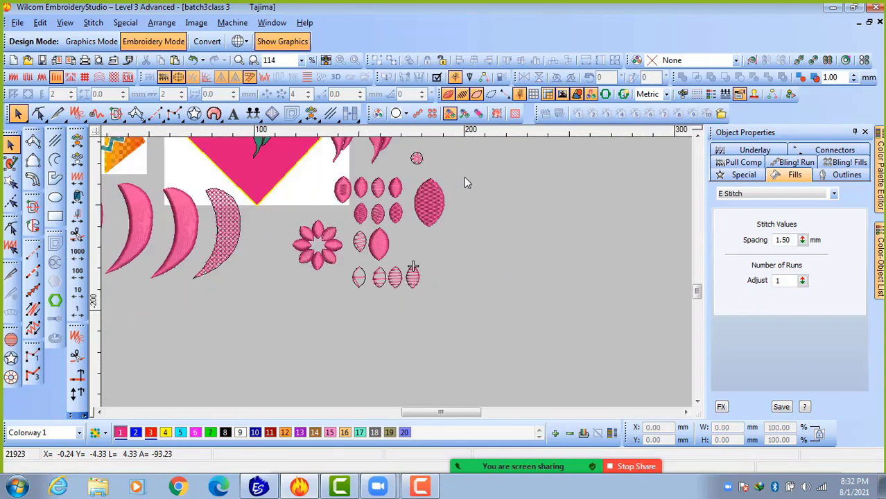
left_click_drag(470, 171, 349, 304)
left_click(363, 311)
left_click_drag(364, 188, 362, 313)
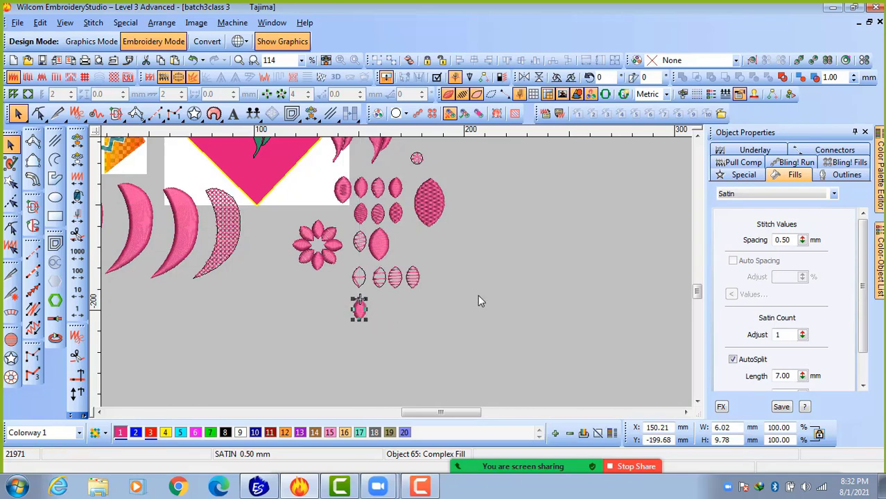
Try to change the duplicated Satin petal's fill to Program Split.
left_click(760, 197)
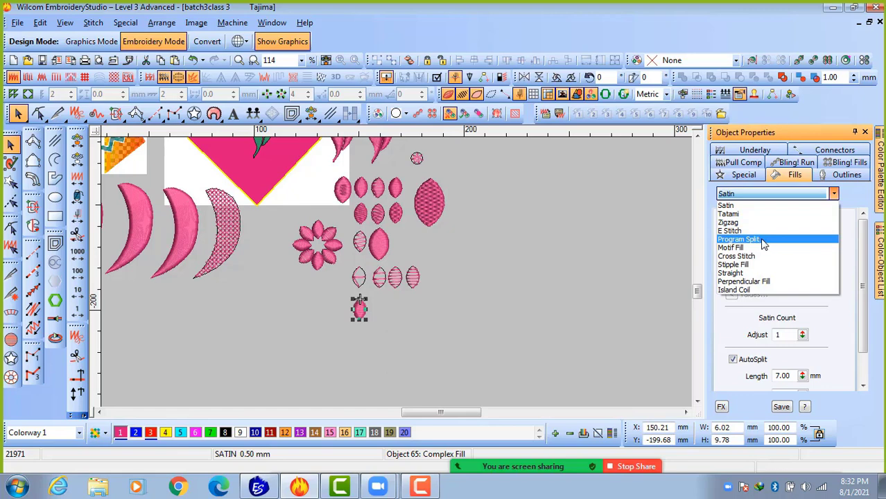
left_click(761, 240)
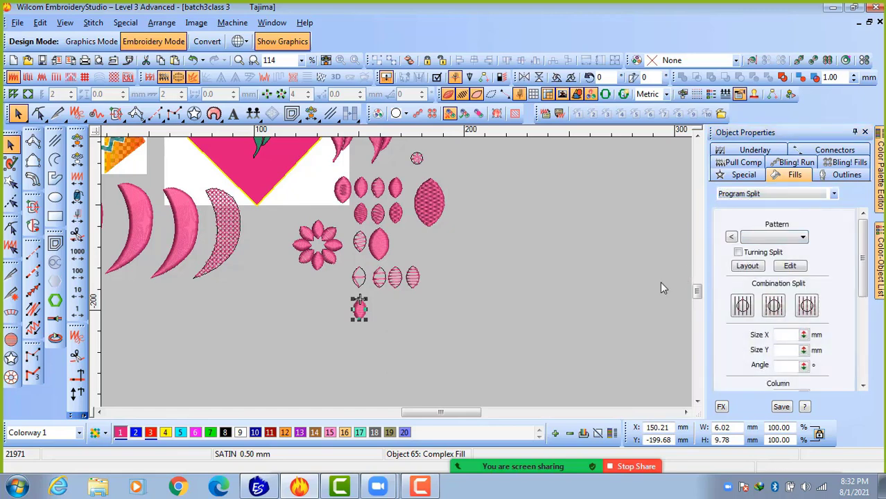
left_click(496, 335)
scroll(290, 275, "up", 2)
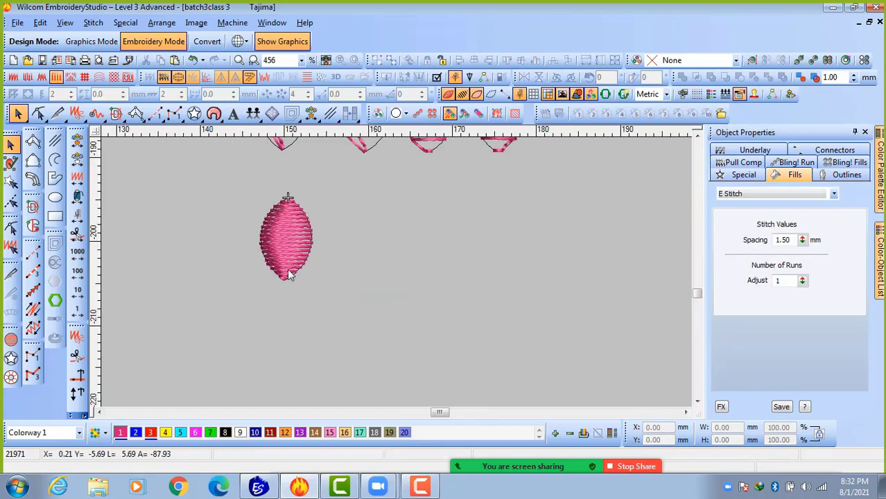
Reselect the duplicated petal and choose Program Split as its fill type again.
left_click(271, 249)
left_click(789, 195)
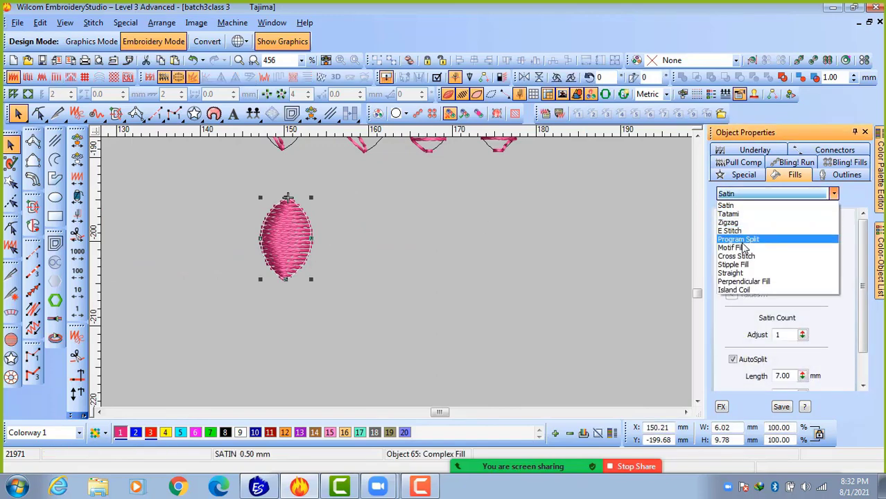
left_click(740, 240)
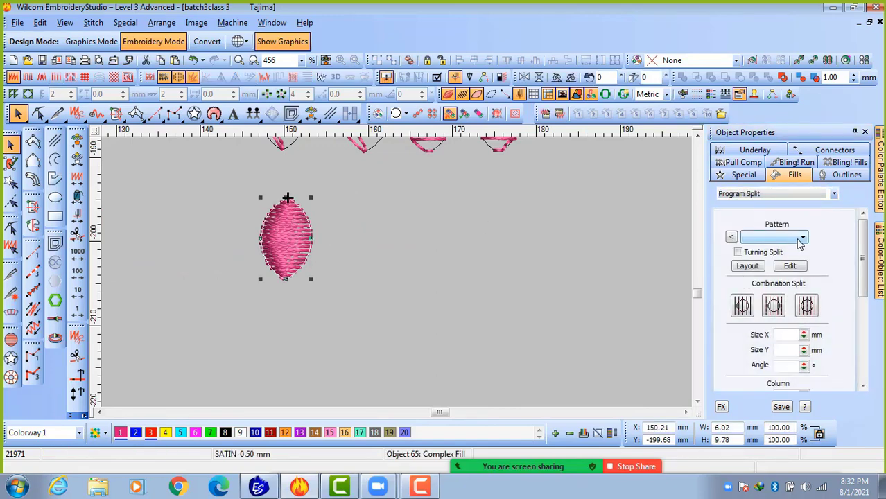
Check which Program Split patterns are available in the pattern list and its expanded preview.
left_click(802, 238)
left_click(791, 239)
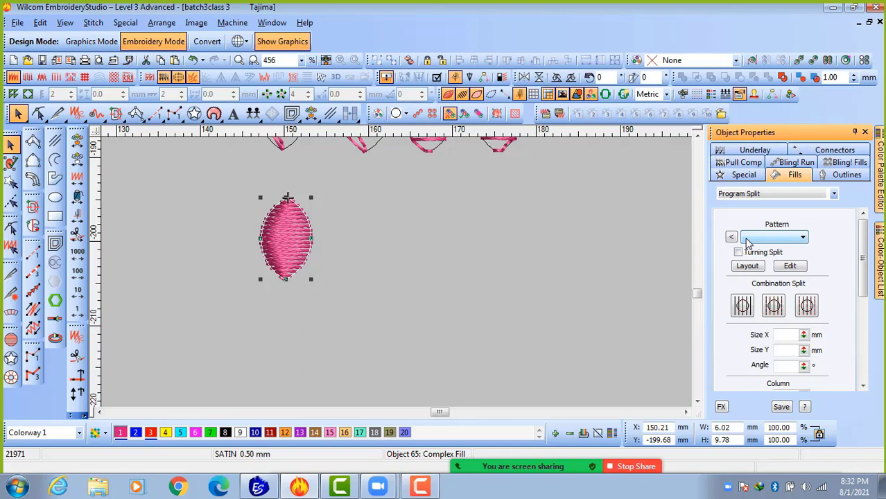
left_click(732, 238)
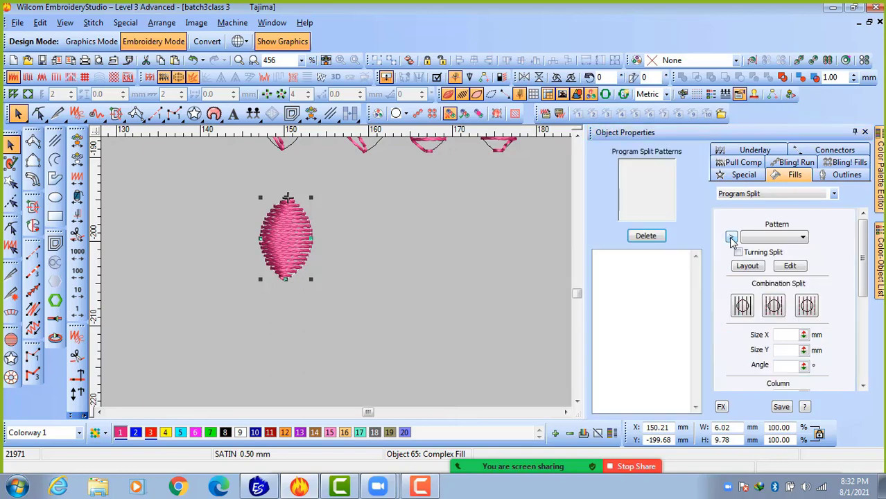
left_click(732, 237)
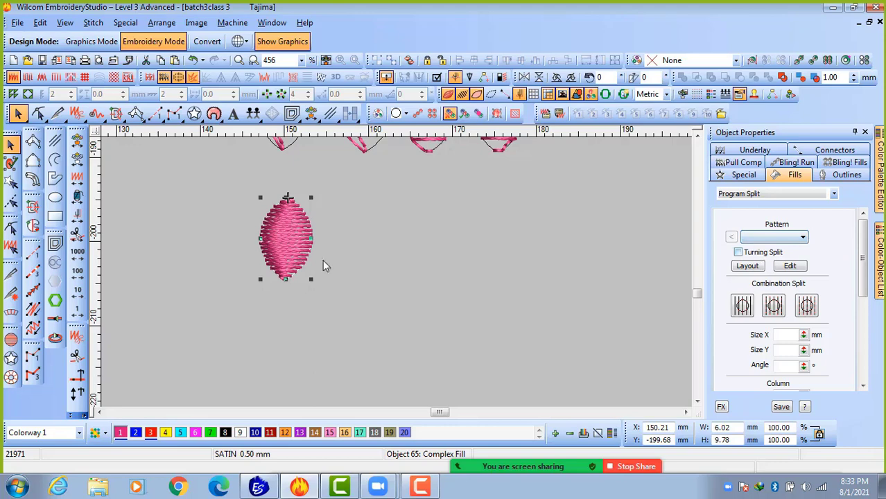
Select the large woven-look Tatami leaf beside the small leaf rows and inspect its fill up close.
left_click(451, 266)
key("shift+z")
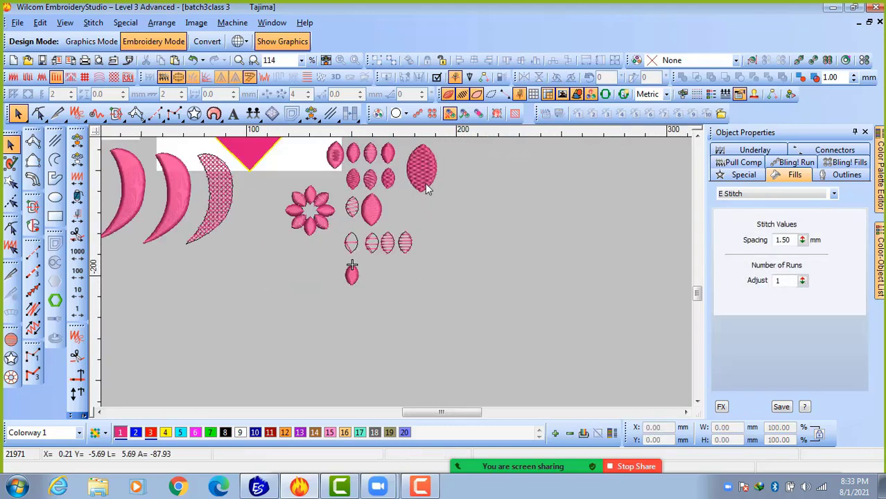
left_click(425, 177)
key("z")
key("z")
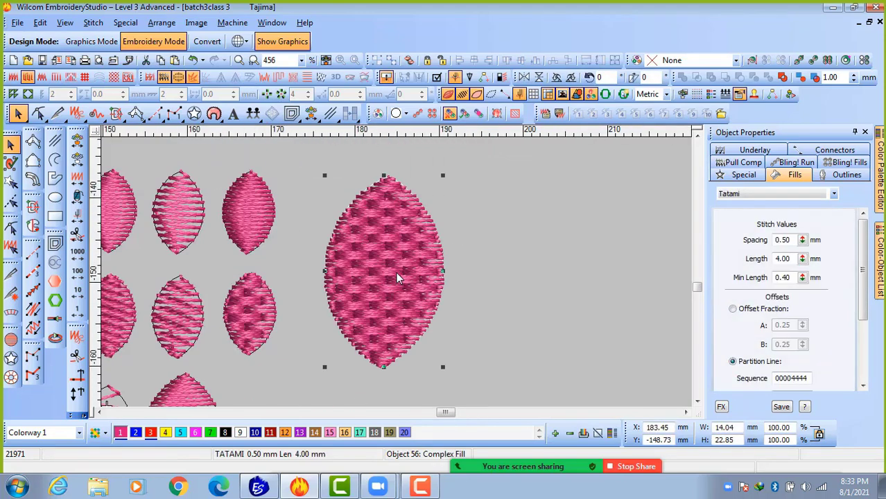
key("shift+z")
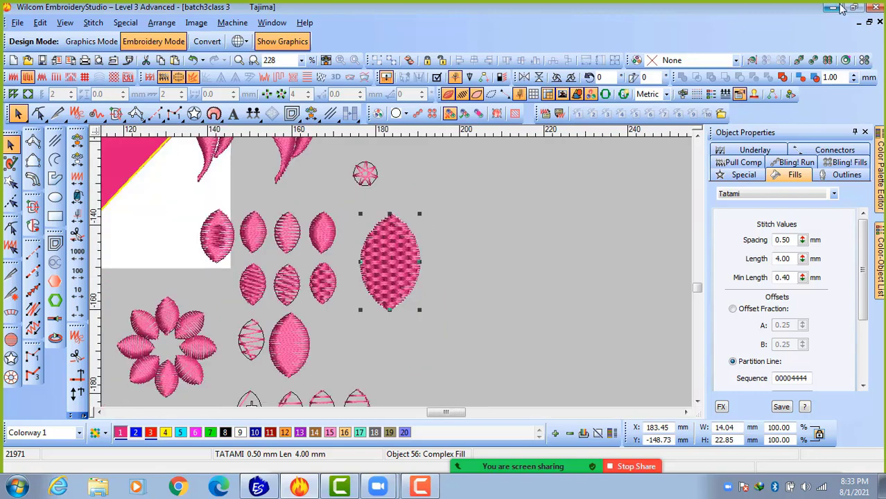
Switch to Windows Explorer and copy the NORMAL.EMT file from the Desktop folder.
left_click(98, 487)
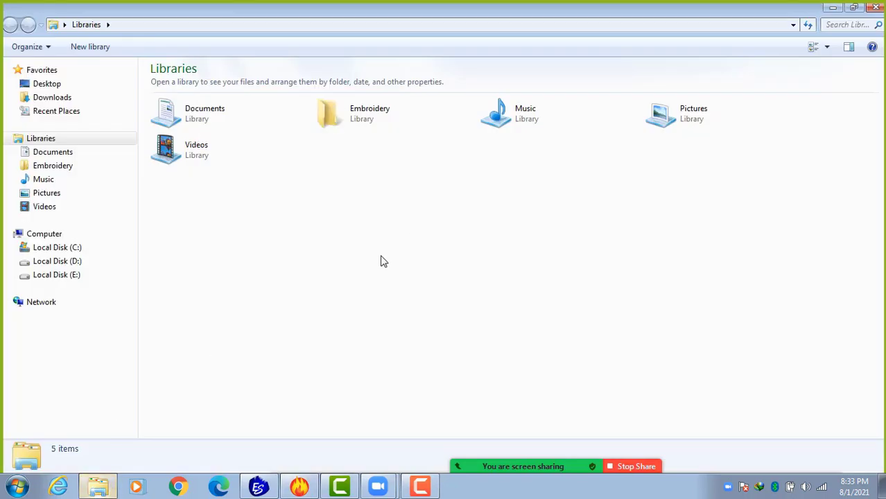
left_click(47, 84)
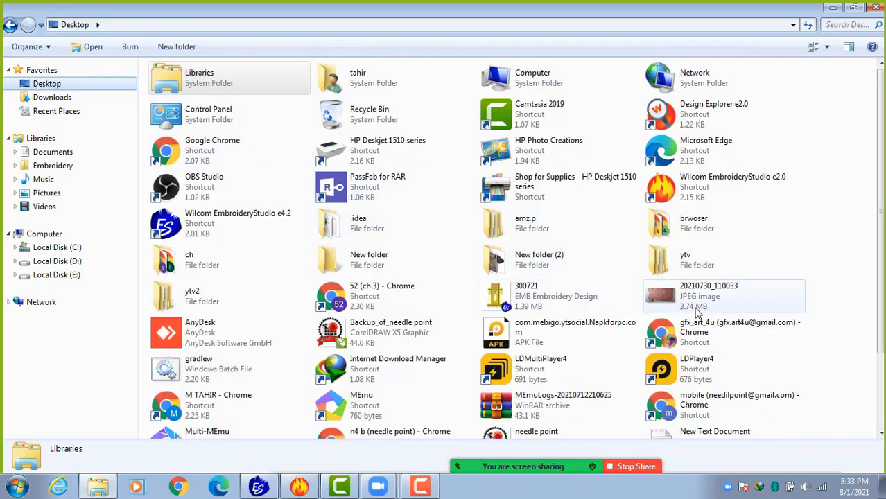
left_click(671, 297)
scroll(671, 297, "down", 2)
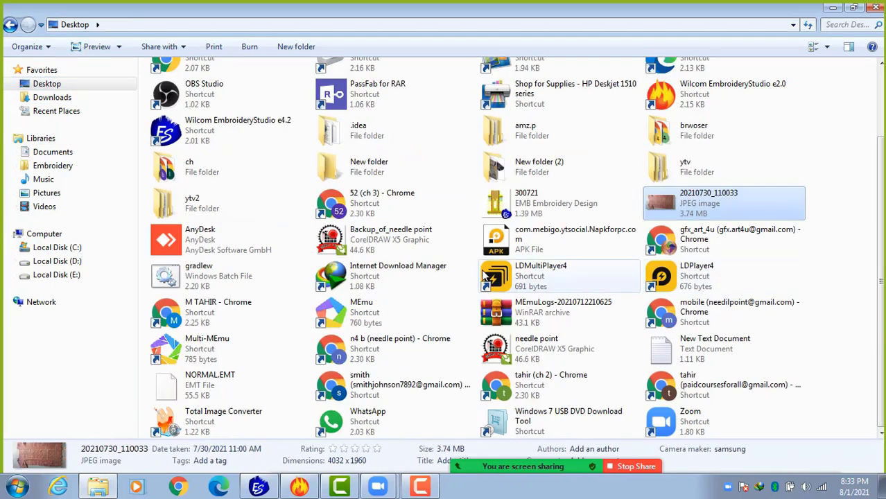
right_click(194, 400)
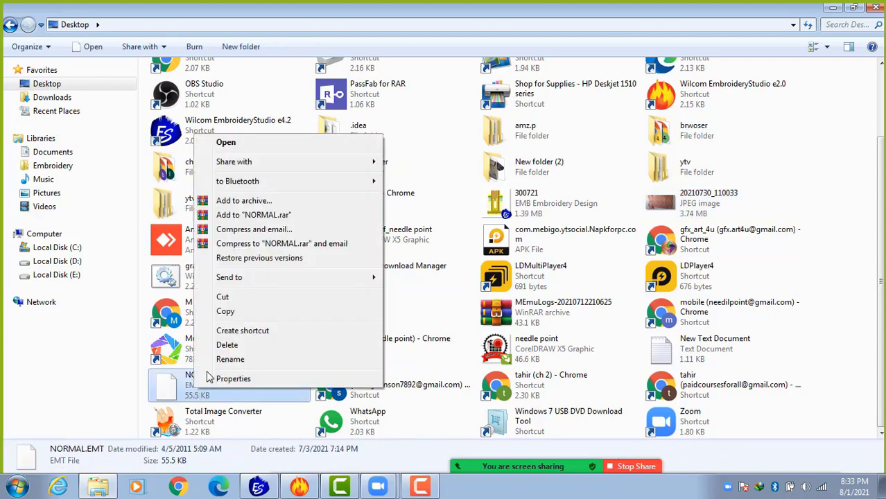
left_click(228, 311)
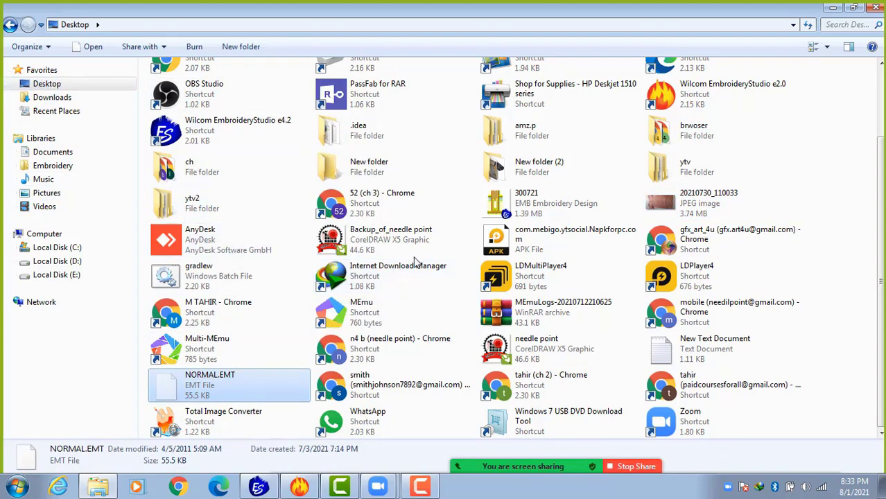
Open the file location of the Wilcom EmbroideryStudio e2.0 shortcut through its properties.
scroll(547, 382, "up", 2)
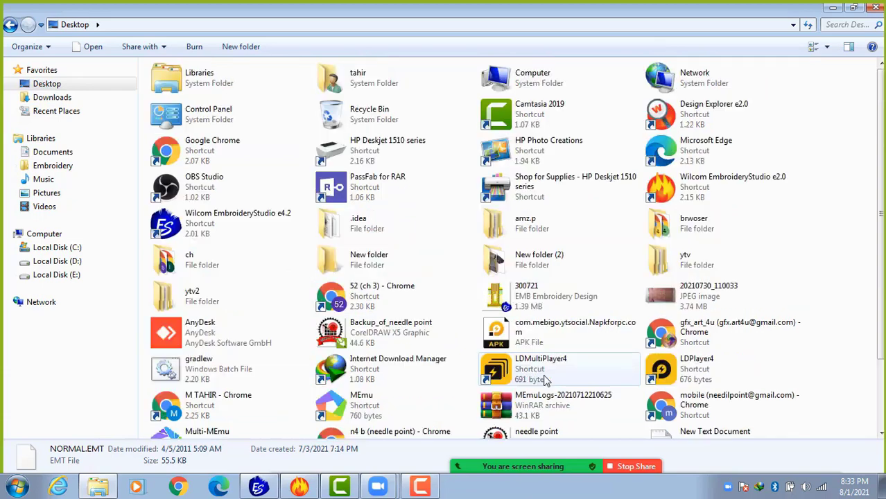
left_click(694, 184)
right_click(694, 184)
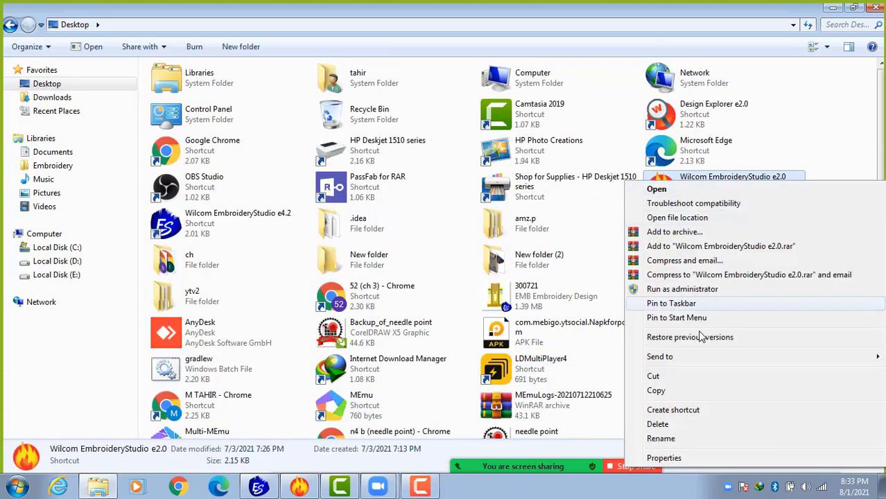
left_click(682, 458)
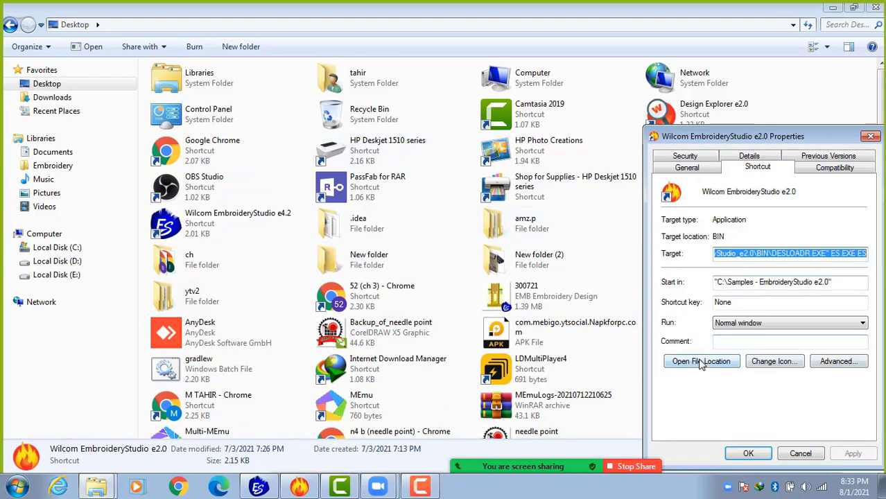
left_click(699, 361)
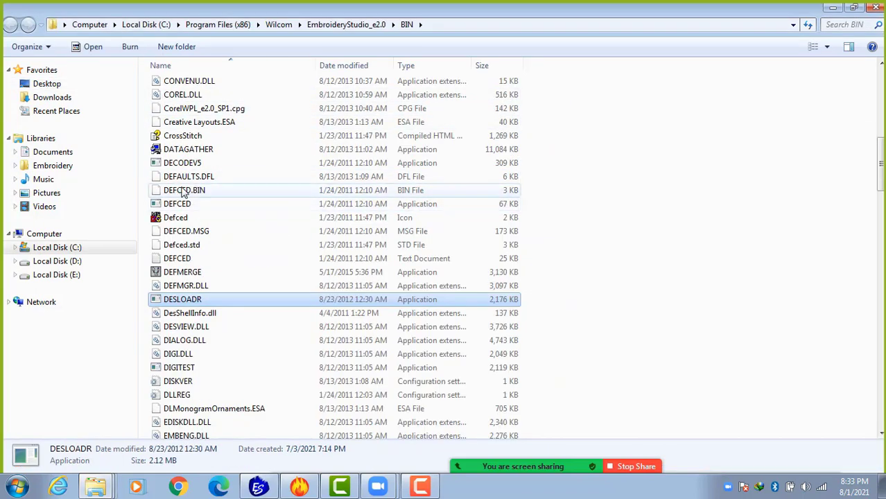
Go to the Wilcom EmbroideryStudio_e2.0 folder under Program Files (x86) on Local Disk (C:).
left_click(74, 250)
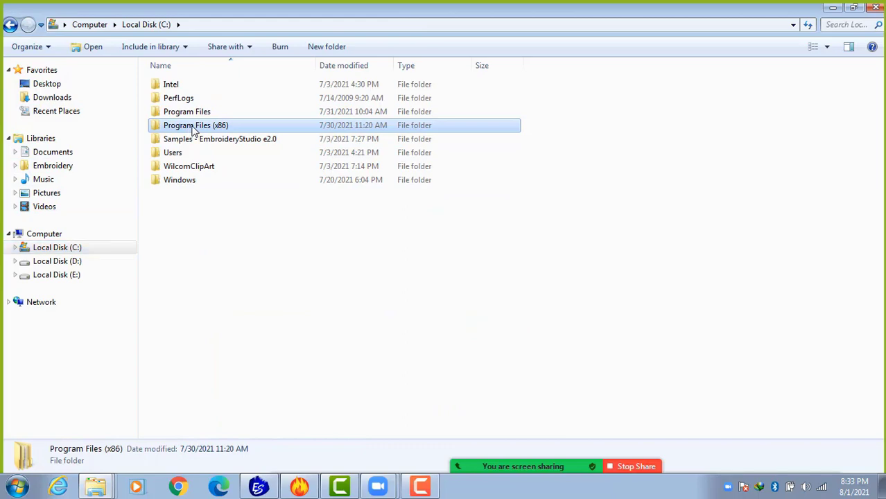
double_click(227, 124)
scroll(231, 287, "down", 2)
double_click(174, 337)
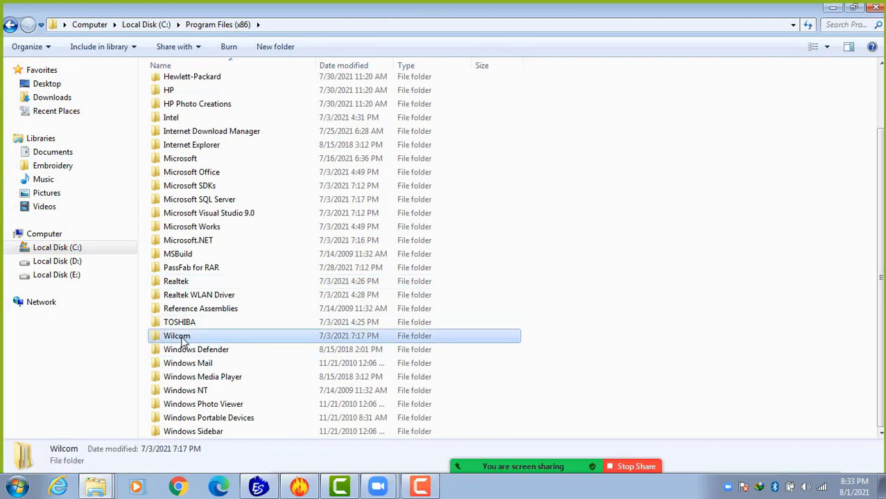
double_click(194, 104)
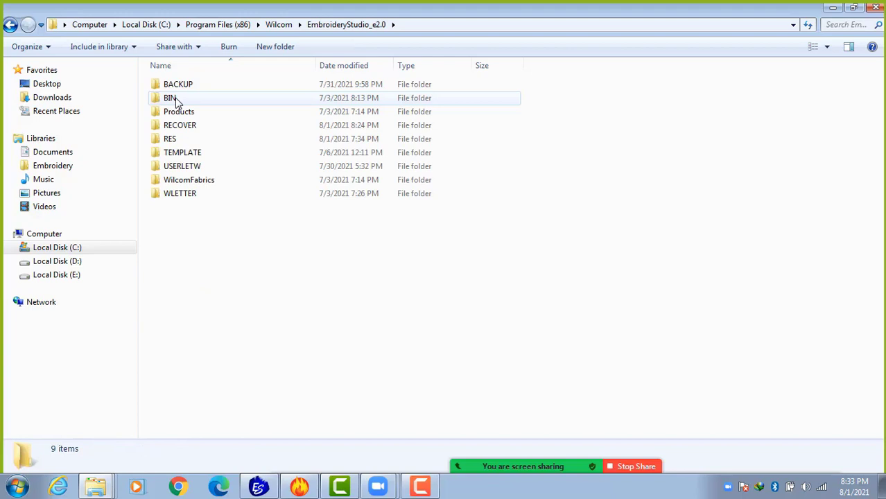
left_click(184, 143)
double_click(185, 143)
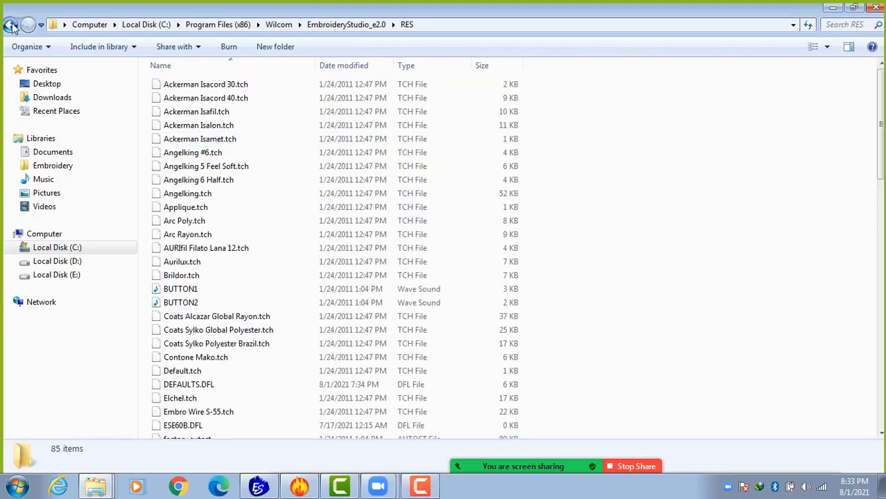
key("BackSpace")
Paste NORMAL.EMT into the TEMPLATE folder, close the folder window and the shortcut properties, and return to EmbroideryStudio.
double_click(186, 158)
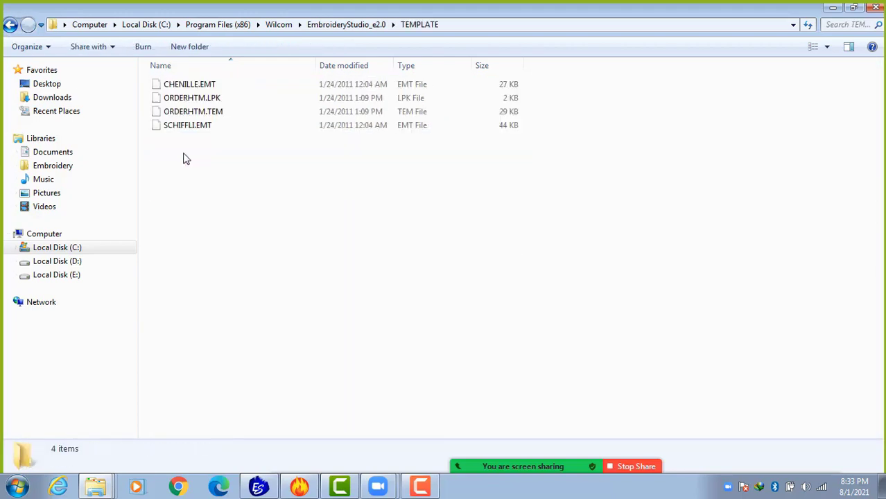
right_click(233, 180)
left_click(284, 270)
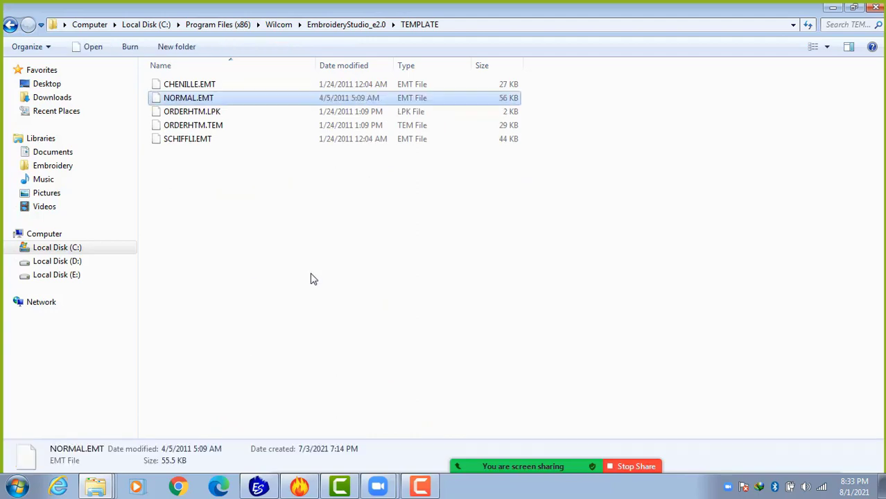
left_click(876, 8)
left_click(871, 136)
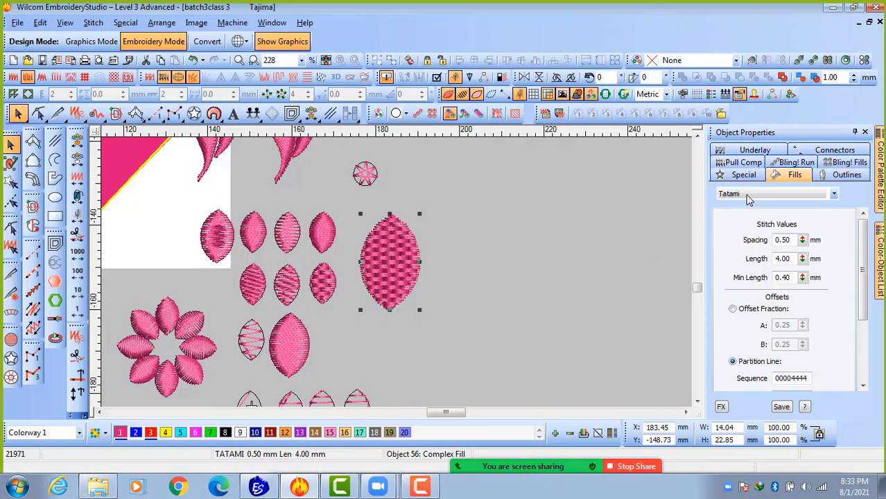
Try to switch the large Tatami leaf's fill to Program Split, then deselect the leaf.
left_click(747, 197)
left_click(747, 240)
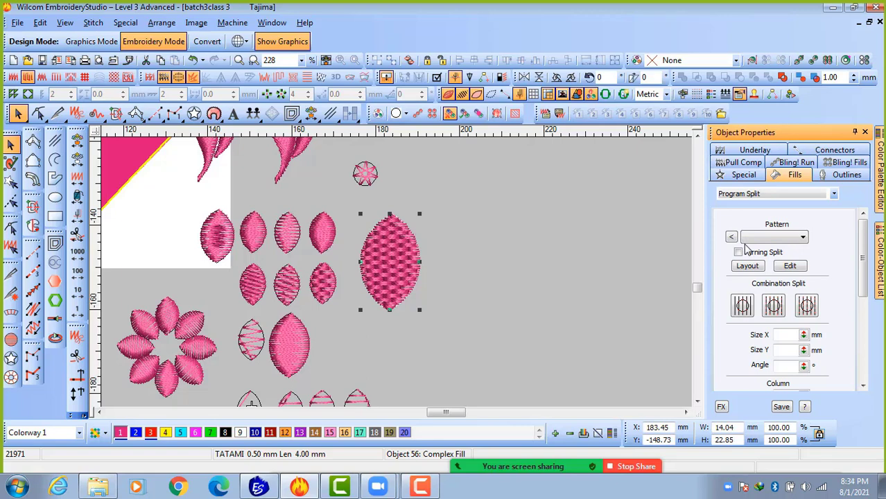
key("m")
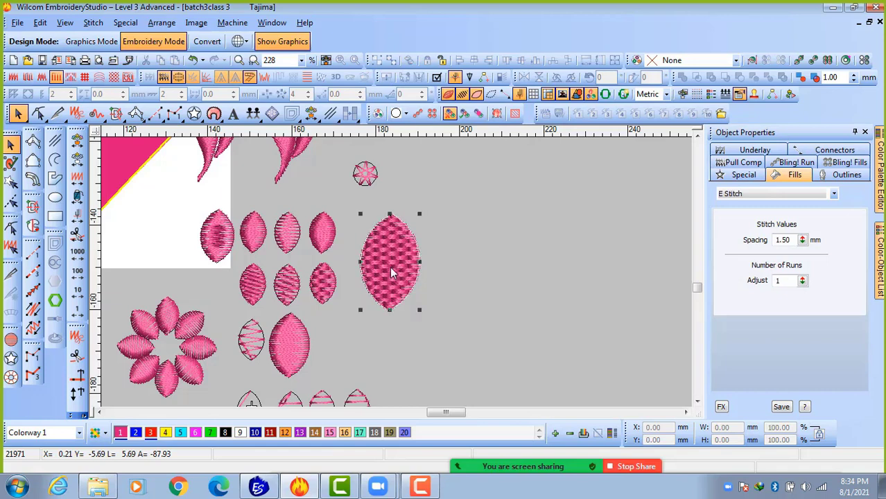
left_click(390, 272)
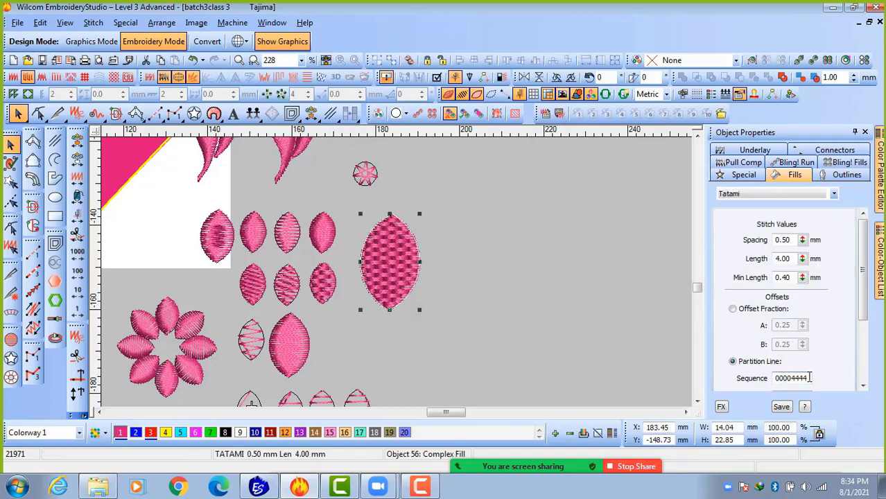
left_click_drag(810, 378, 778, 379)
left_click(623, 358)
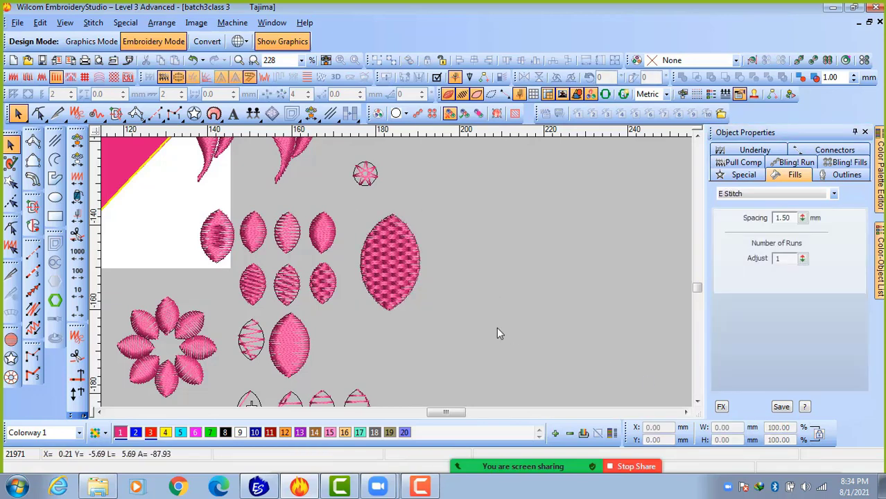
Try to switch the fill of the single satin leaf below the leaf rows to Program Split.
scroll(496, 327, "down", 3)
scroll(288, 289, "up", 5)
scroll(397, 272, "up", 2)
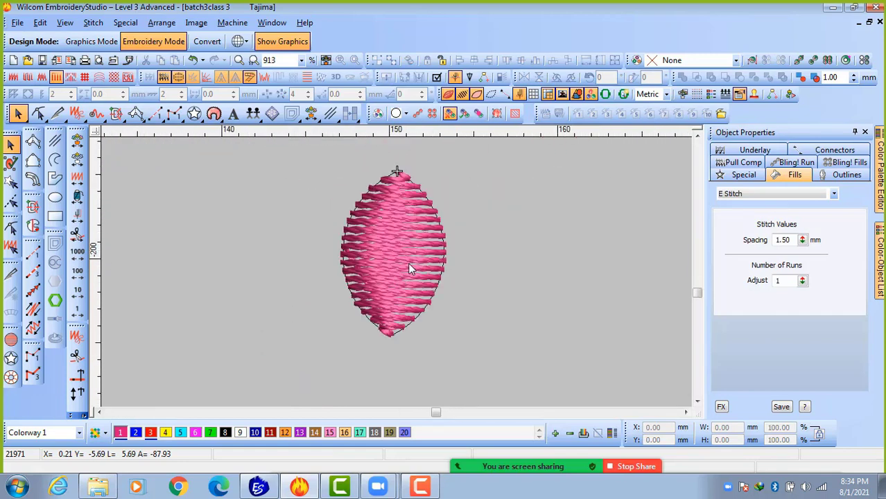
left_click(407, 262)
left_click(756, 194)
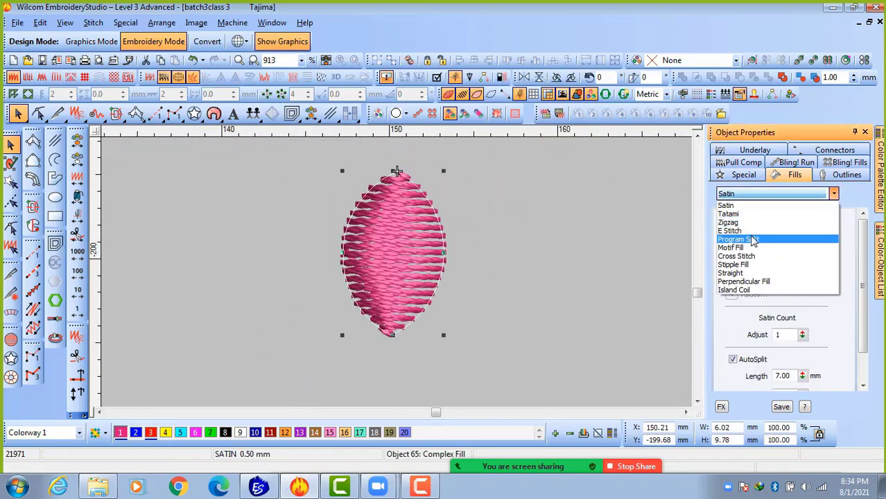
left_click(755, 240)
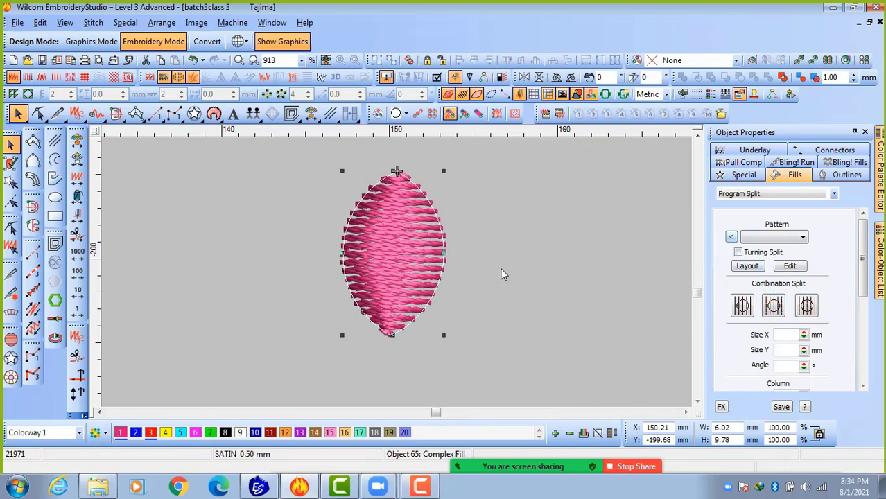
Move the single satin leaf up about 0.8 mm and choose Program Split as its fill type.
scroll(395, 272, "down", 2)
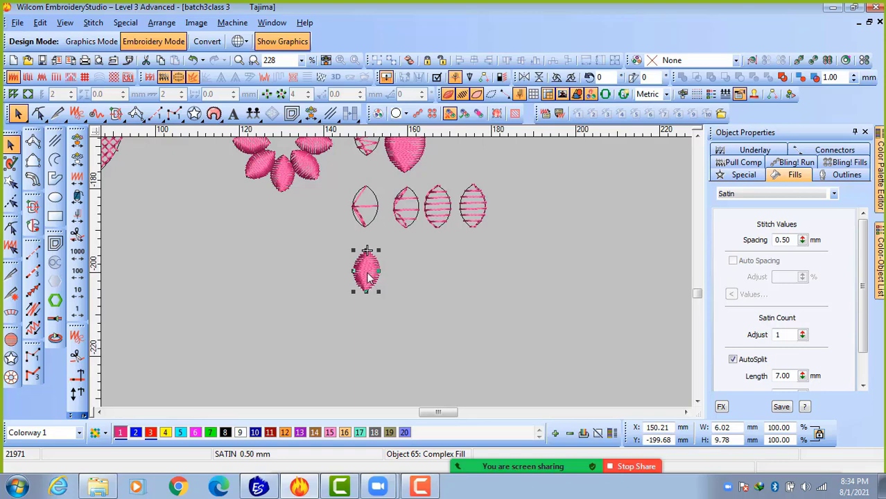
left_click_drag(368, 276, 367, 272)
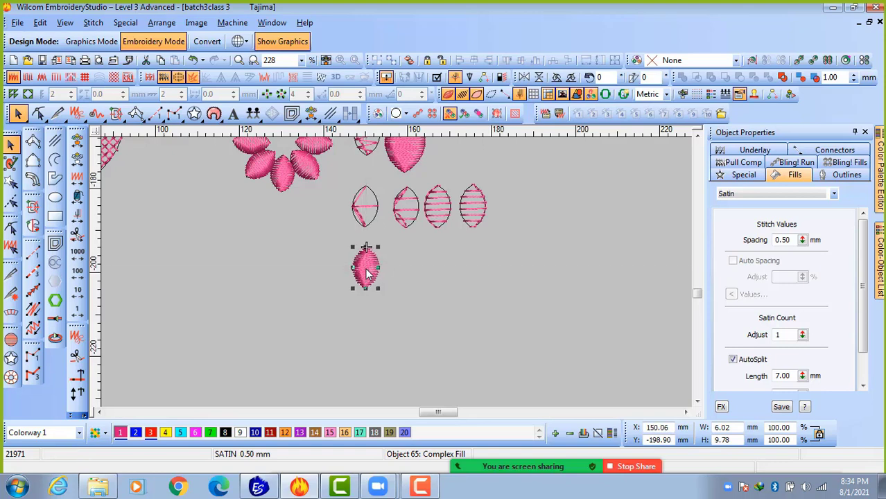
left_click(763, 195)
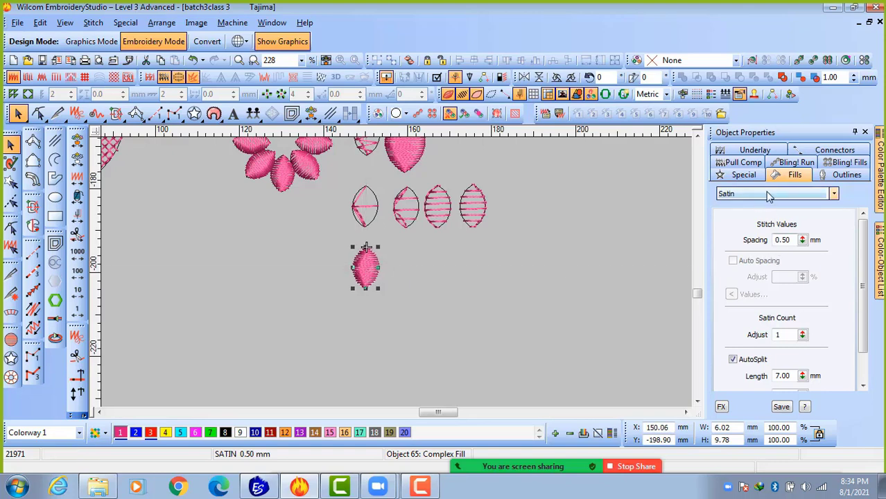
left_click(763, 236)
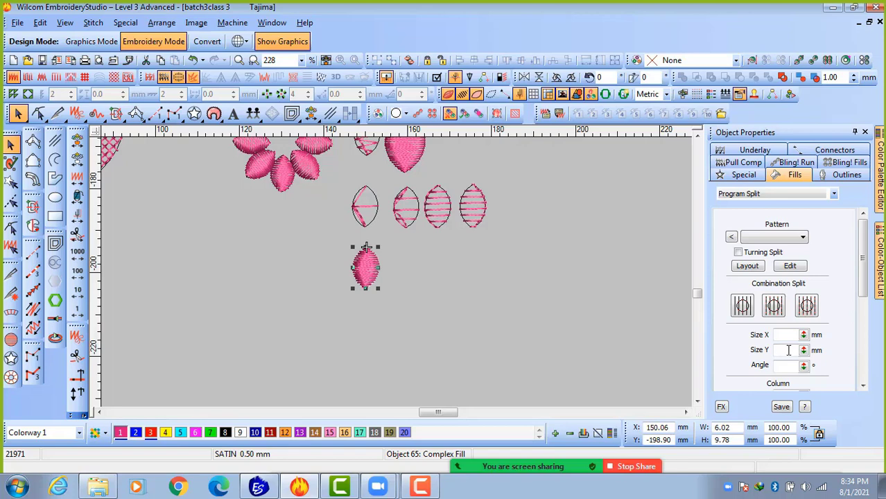
Review the Program Split size, column, row and stitch settings for the single satin leaf, then deselect it.
left_click_drag(865, 263, 866, 288)
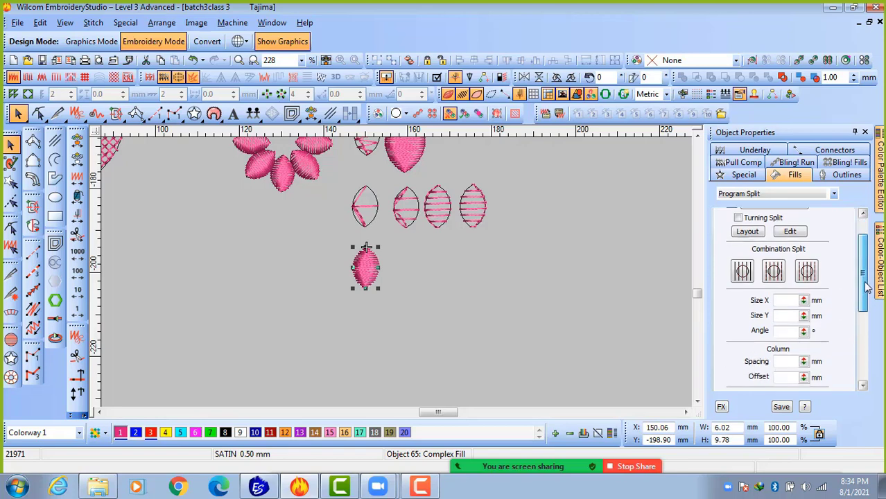
scroll(866, 288, "down", 3)
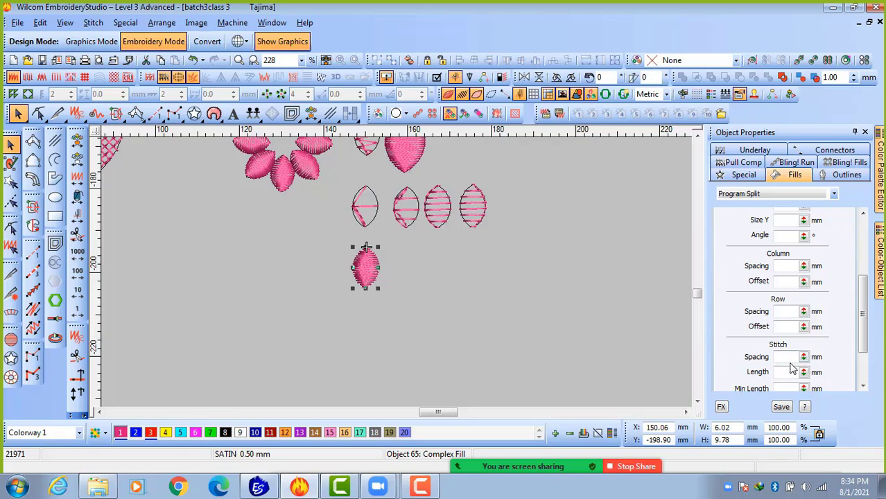
left_click_drag(866, 314, 864, 347)
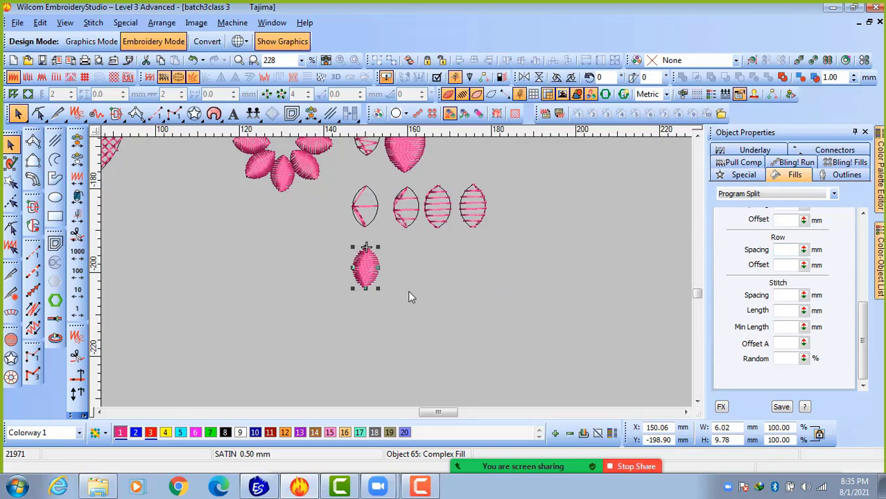
left_click(417, 263)
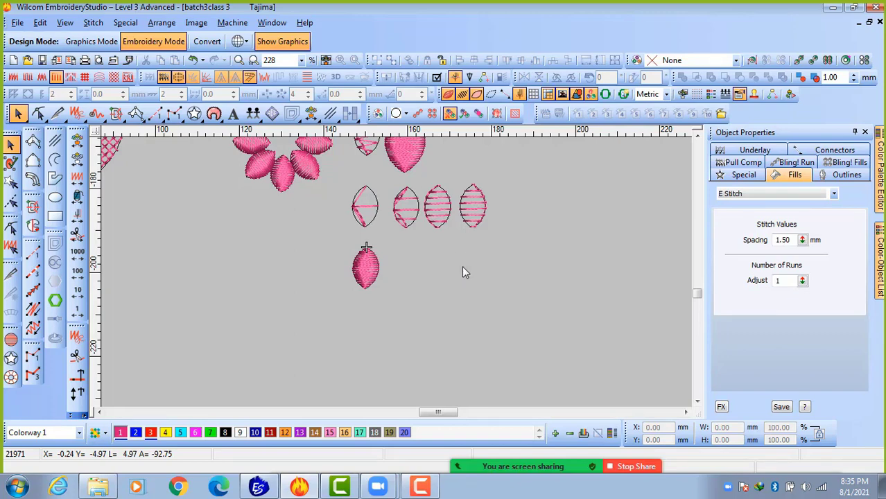
scroll(462, 268, "down", 4)
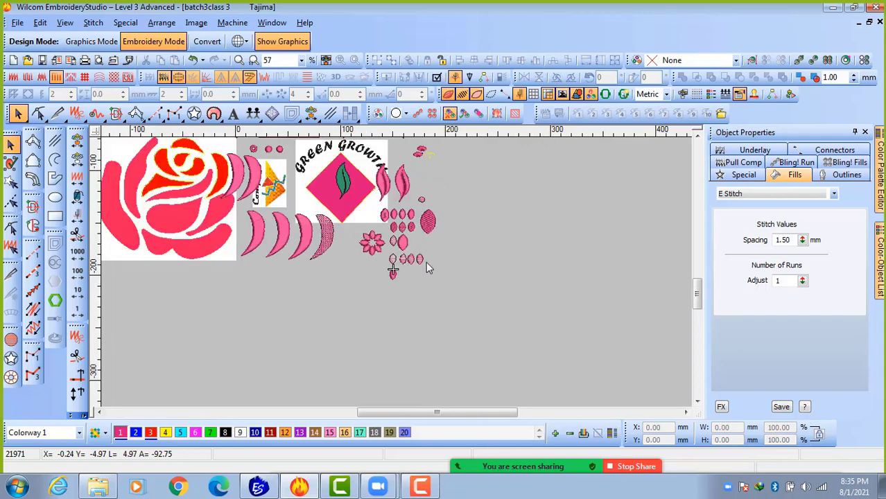
Place a copy of the upper row's satin leaf about 73 mm below the original and set its fill to Motif Fill.
scroll(397, 240, "up", 2)
left_click(392, 231)
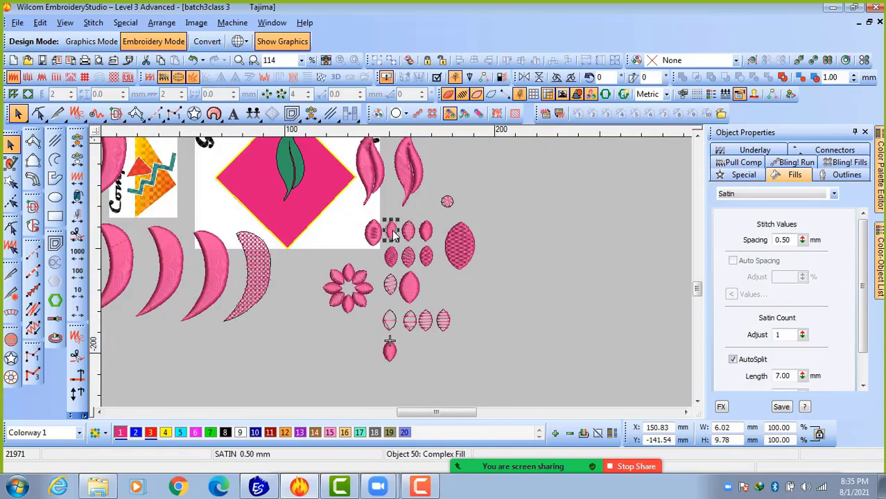
left_click_drag(392, 233, 391, 383)
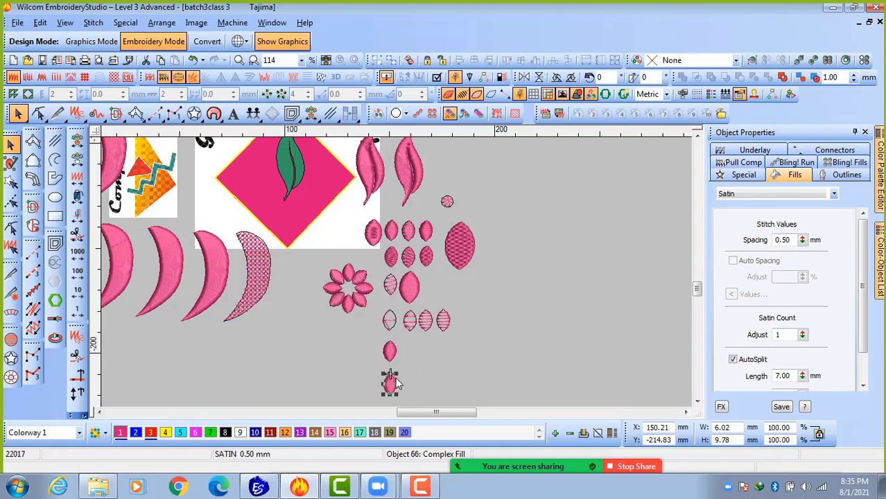
left_click(791, 194)
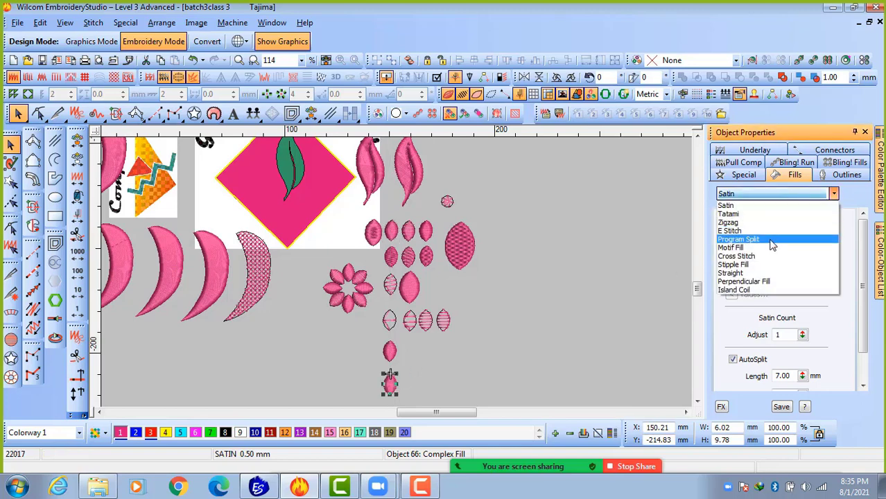
left_click(767, 253)
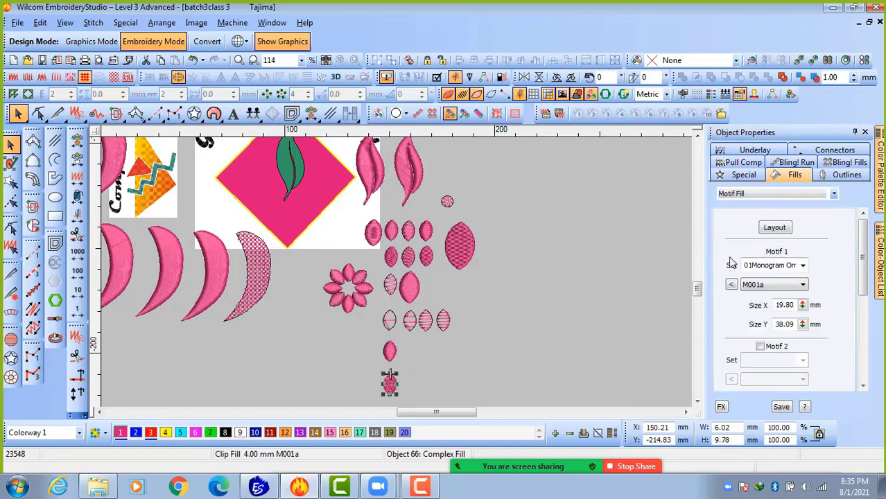
key("Escape")
key("z")
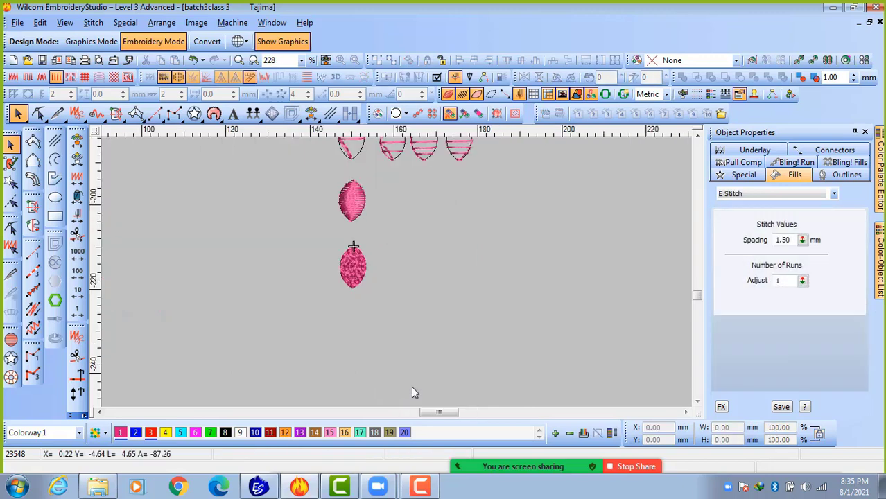
Examine the motif patterns and available motif sets for the motif-filled leaf, then deselect it.
key("z")
key("shift+z")
left_click(350, 206)
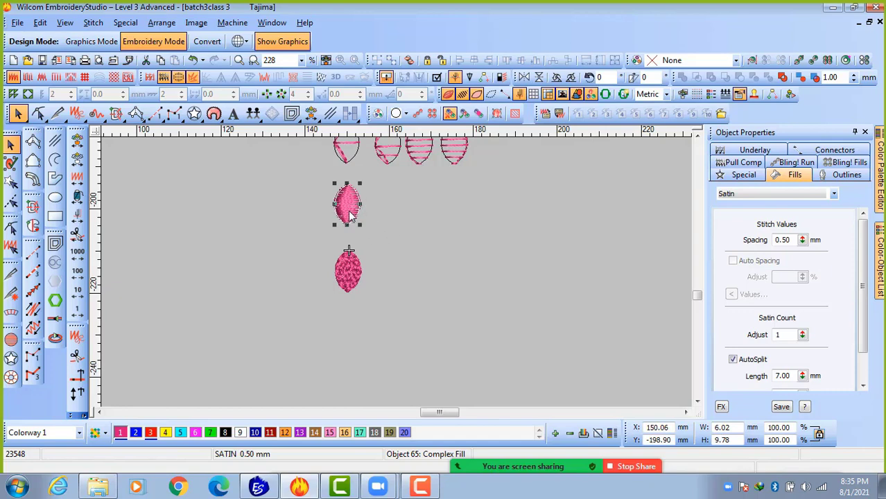
left_click(402, 272)
left_click(351, 280)
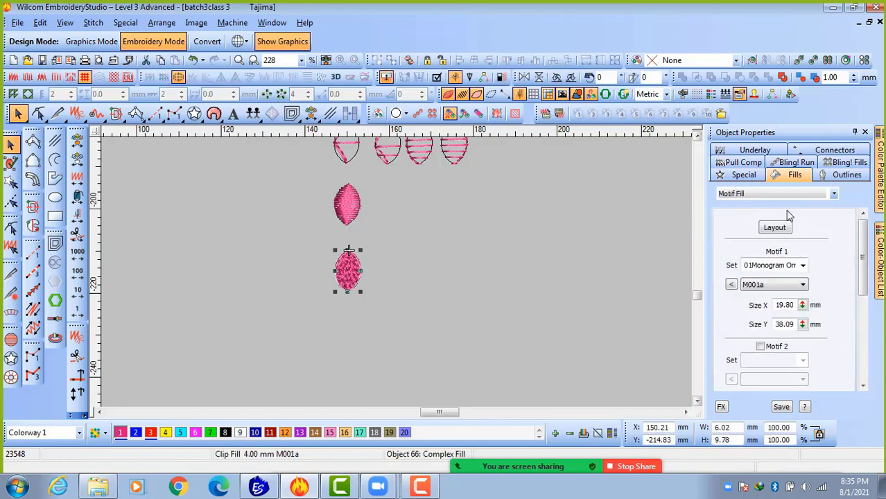
left_click(732, 286)
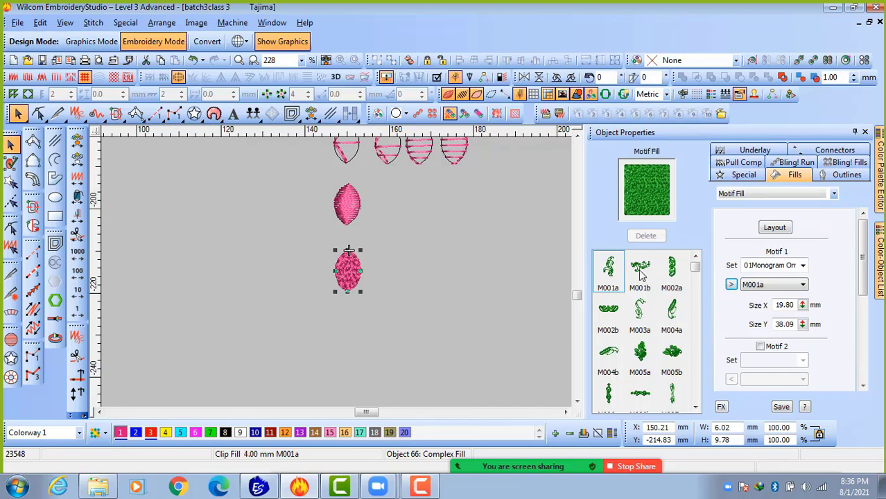
left_click(803, 266)
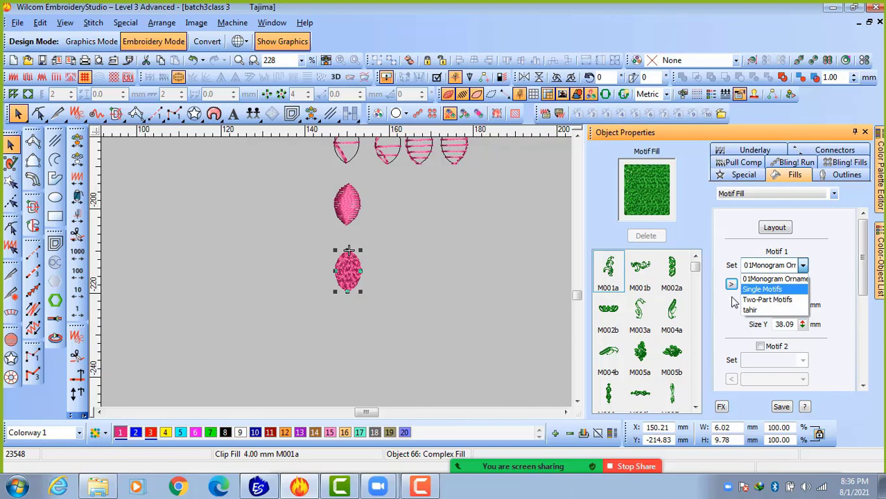
left_click(535, 315)
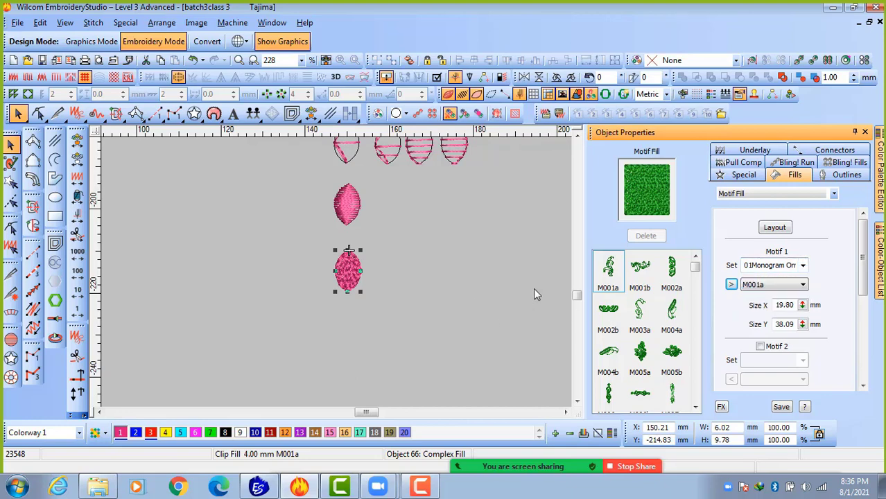
left_click(732, 283)
left_click(498, 311)
Make an enlarged copy of the motif-filled leaf, about 20 by 33 mm, beside the two single leaves.
left_click(343, 279)
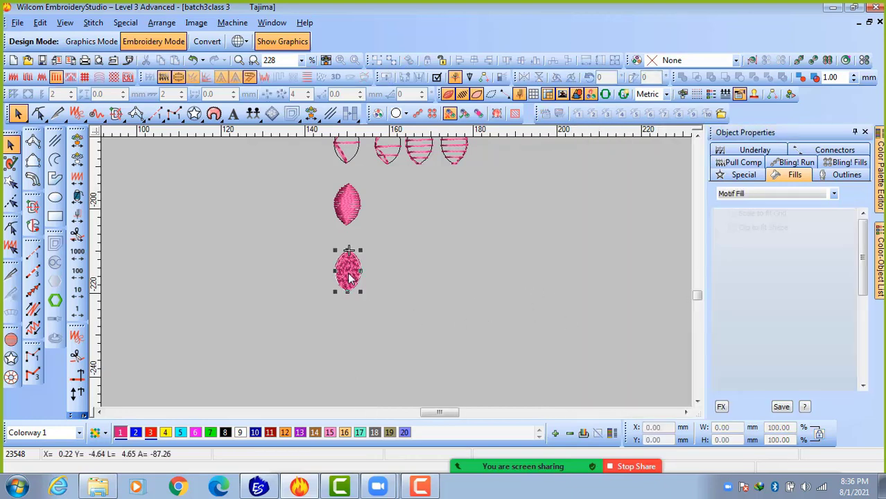
left_click_drag(345, 277, 497, 388)
left_click_drag(483, 352, 449, 283)
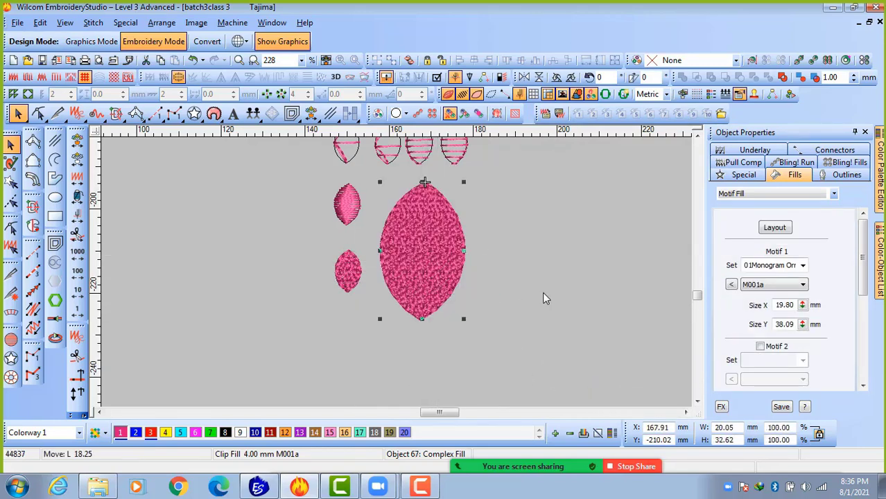
Switch the large leaf's motif set to Single Motifs with pattern Arrow01 and show the set's pattern previews.
left_click(803, 268)
left_click(785, 292)
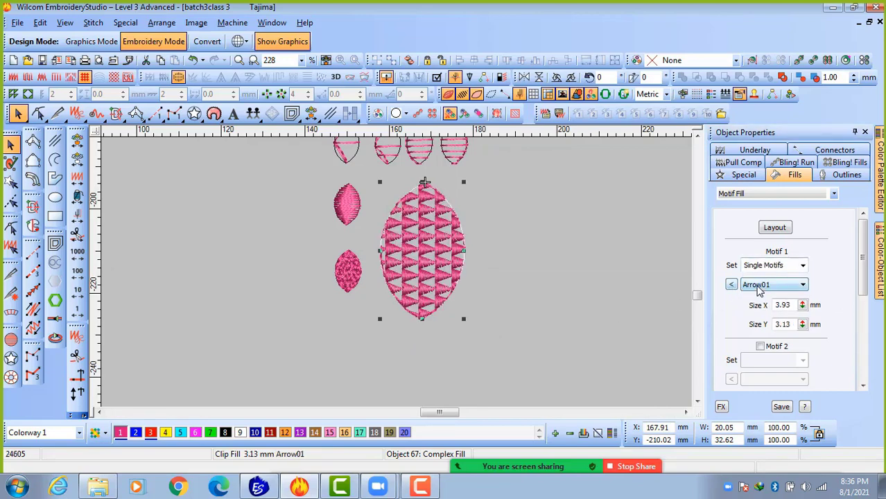
left_click(732, 285)
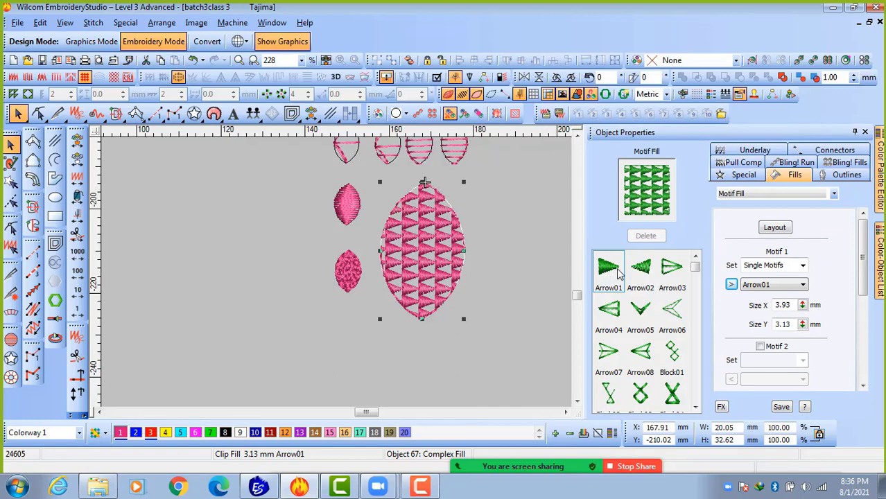
Set the large leaf's motif column spacing to 3.88 mm and row spacing to 3.68 mm.
left_click_drag(864, 272, 866, 357)
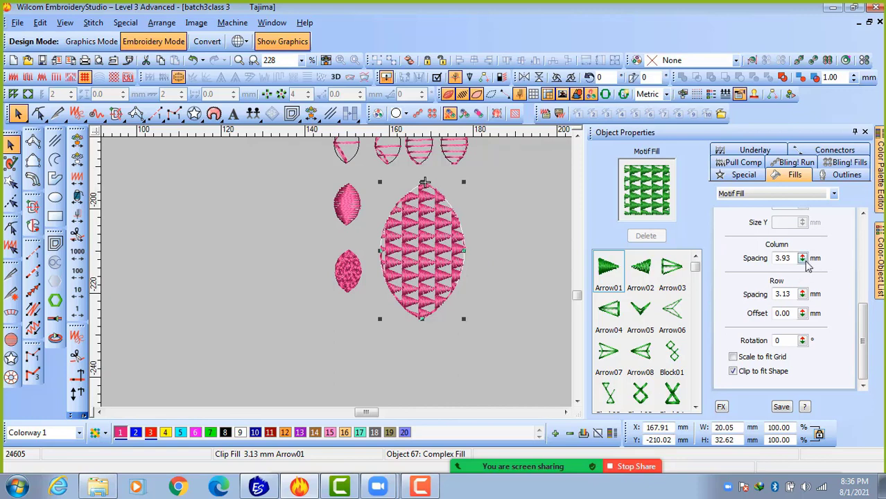
left_click_drag(806, 262, 741, 318)
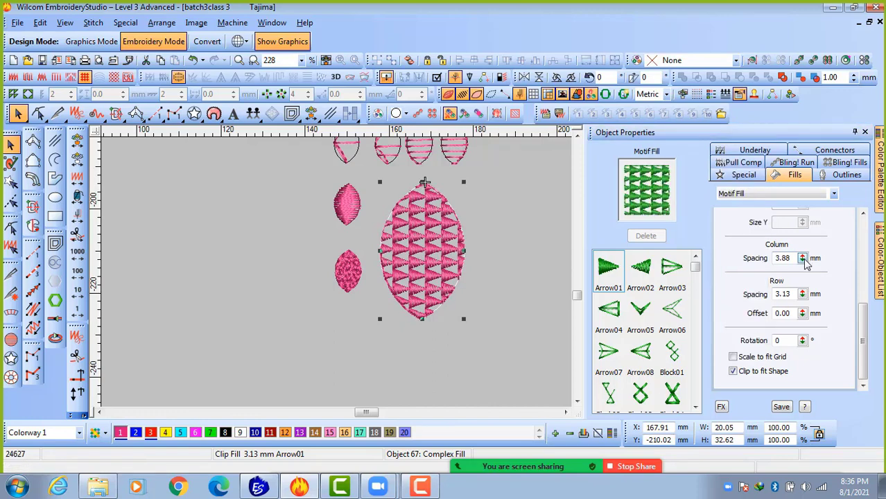
left_click_drag(803, 297, 738, 347)
left_click_drag(803, 297, 732, 301)
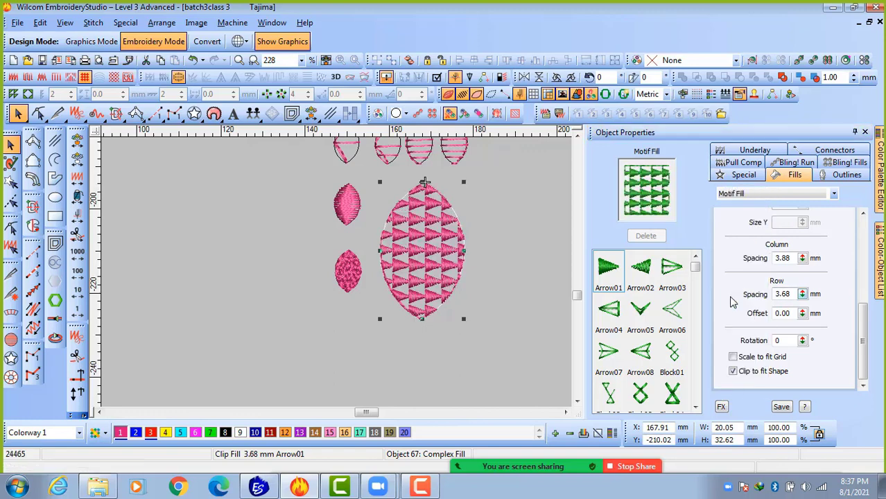
Set the large leaf's Arrow01 motif size to 4.43 mm in X and 3.93 mm in Y.
left_click_drag(865, 343, 865, 294)
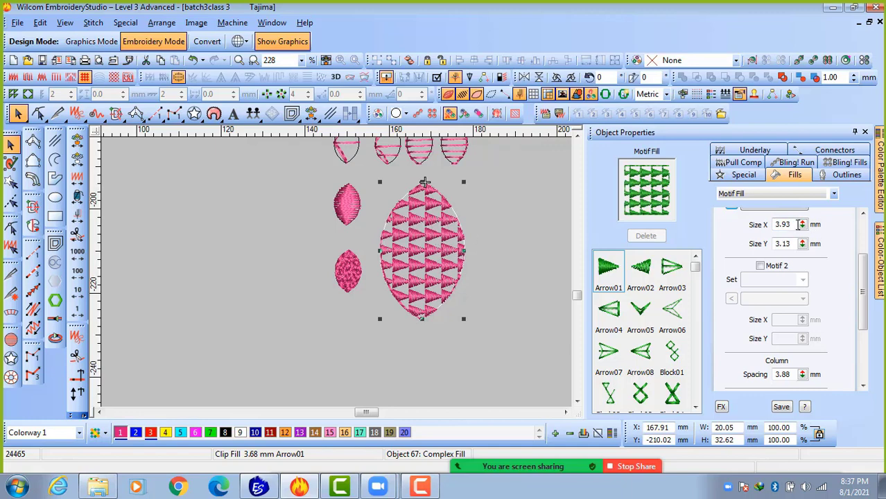
left_click_drag(802, 224, 741, 298)
left_click_drag(803, 244, 739, 325)
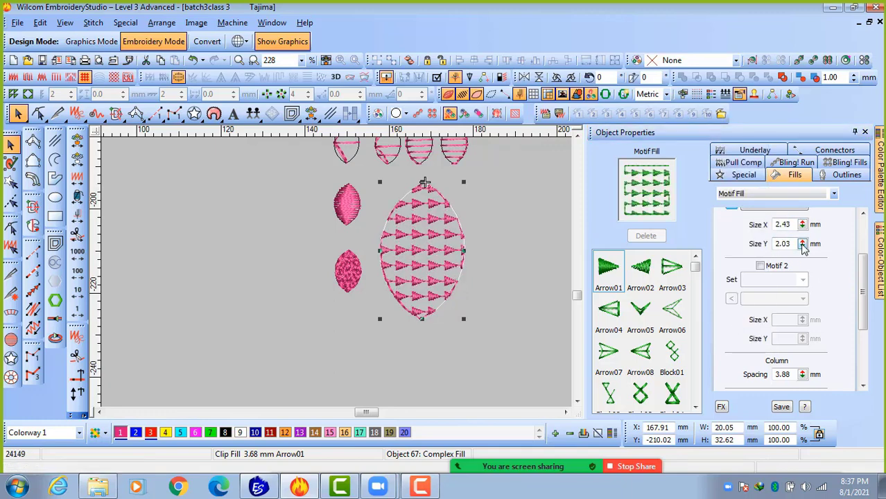
left_click_drag(803, 244, 738, 297)
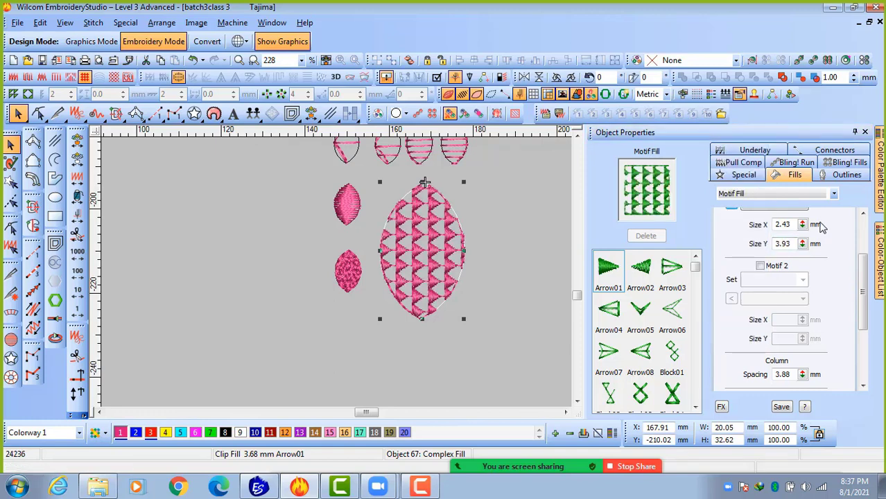
left_click_drag(803, 226, 737, 270)
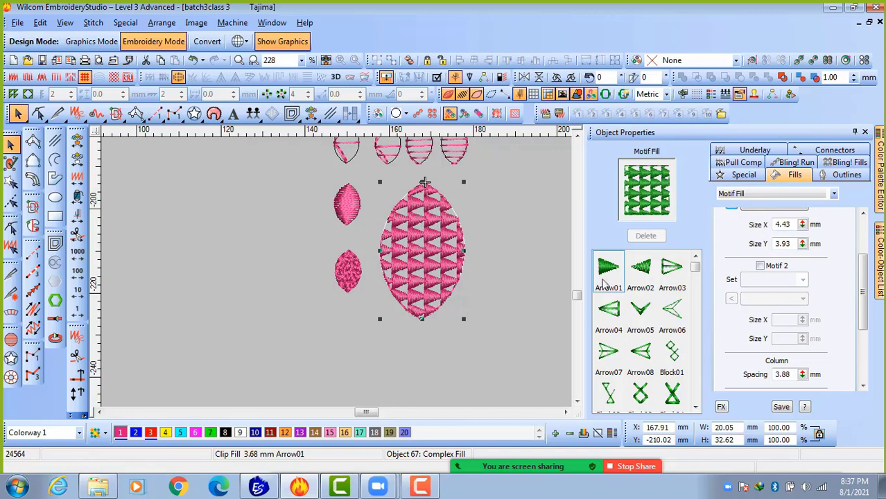
Set the large leaf's motif column spacing to 5.03 mm and row spacing to 4.08 mm, then deselect it.
left_click_drag(862, 291, 866, 336)
left_click_drag(802, 264, 739, 253)
left_click_drag(803, 263, 740, 255)
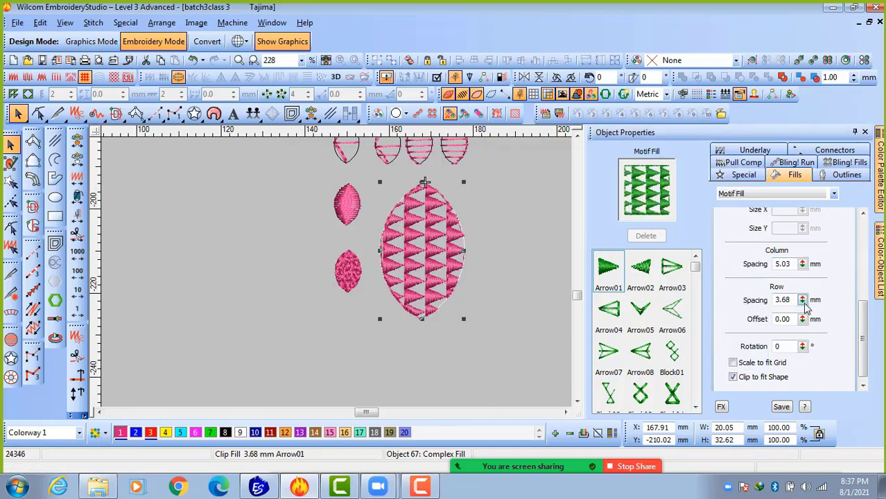
left_click_drag(802, 300, 739, 298)
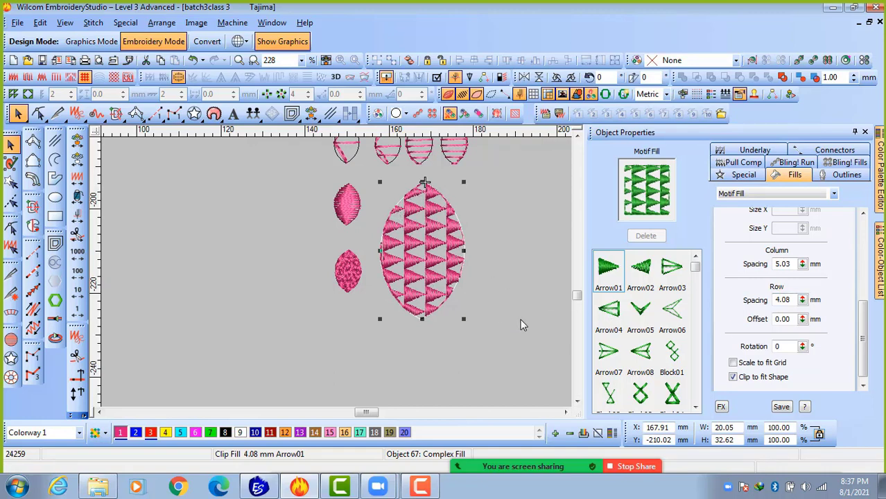
left_click(514, 272)
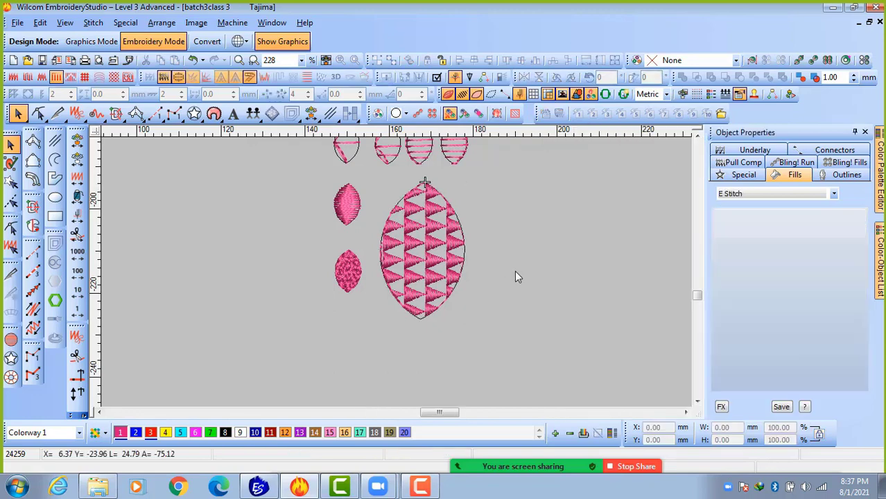
Copy the large arrow-filled leaf about 23 mm to its right, try the other arrow motifs on the copy and apply Block01.
left_click_drag(422, 253, 525, 247)
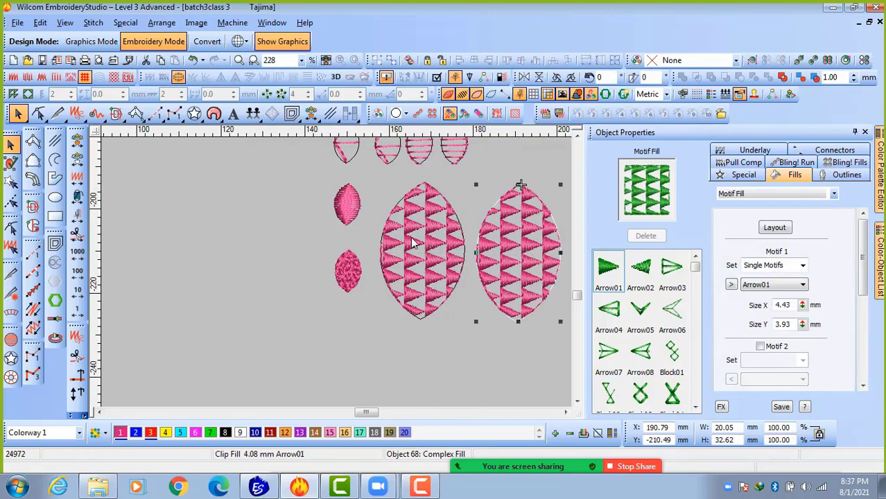
left_click(644, 270)
left_click(670, 270)
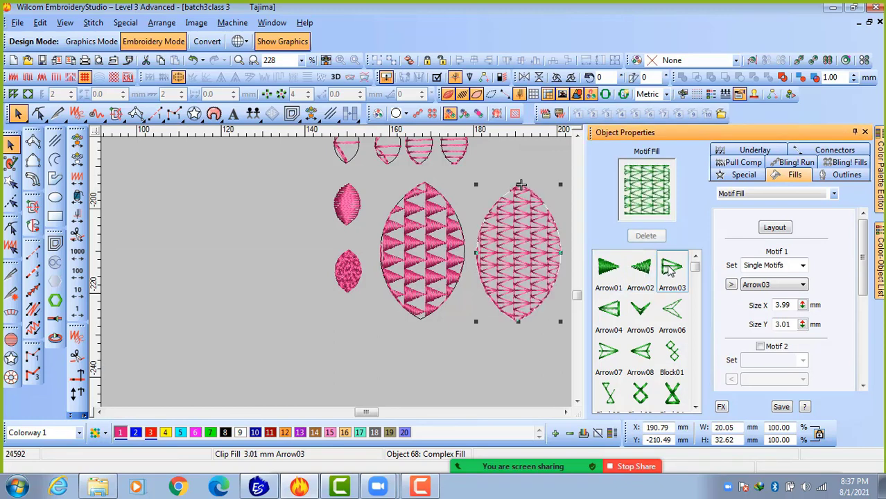
left_click(671, 316)
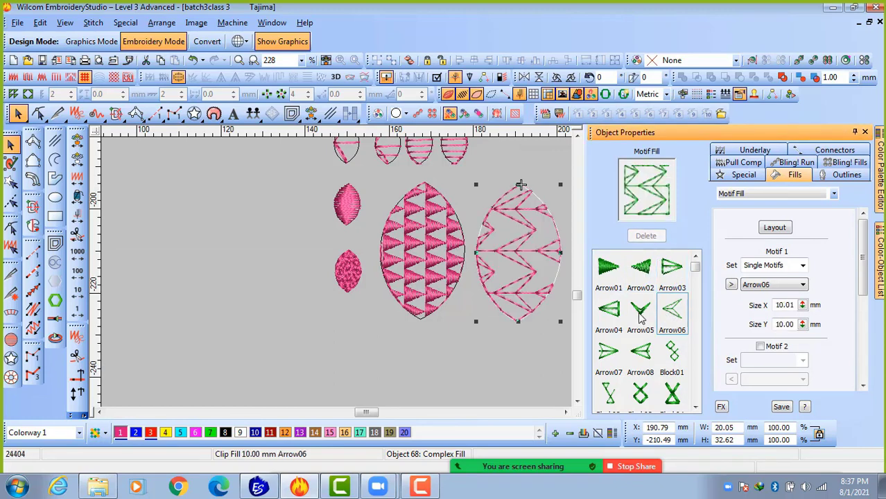
left_click(641, 317)
left_click(609, 313)
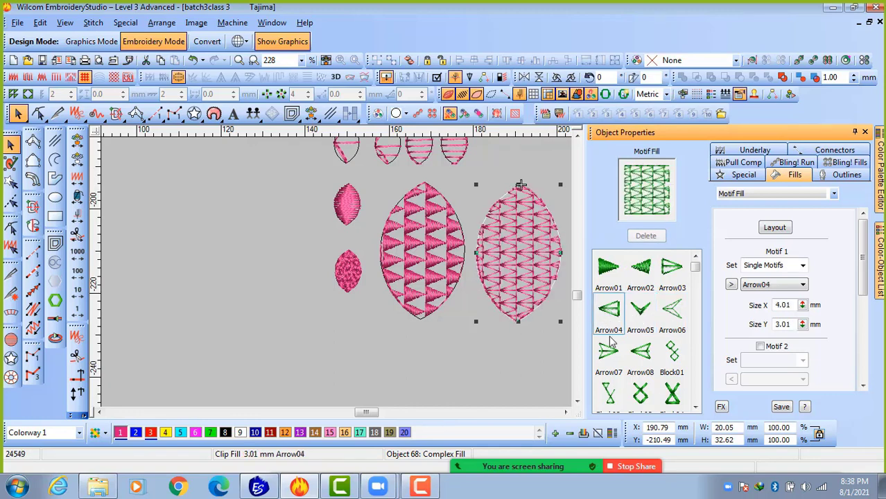
left_click(608, 352)
left_click(641, 351)
left_click(671, 355)
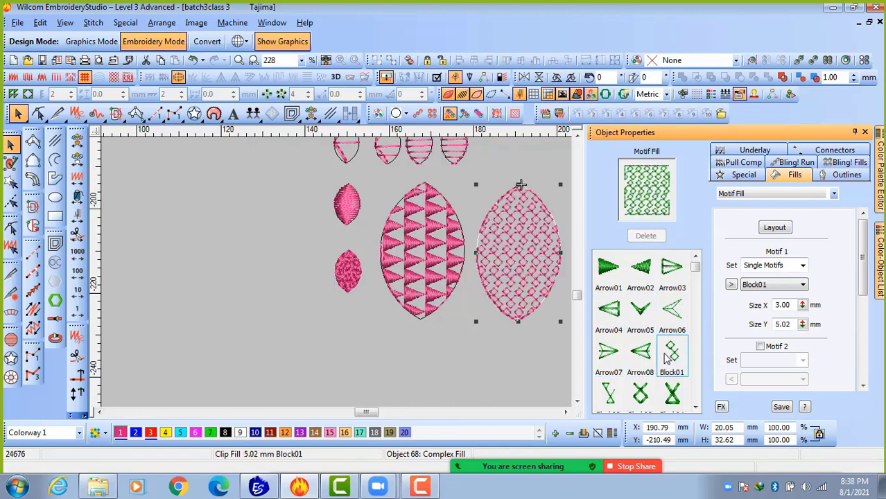
left_click(528, 364)
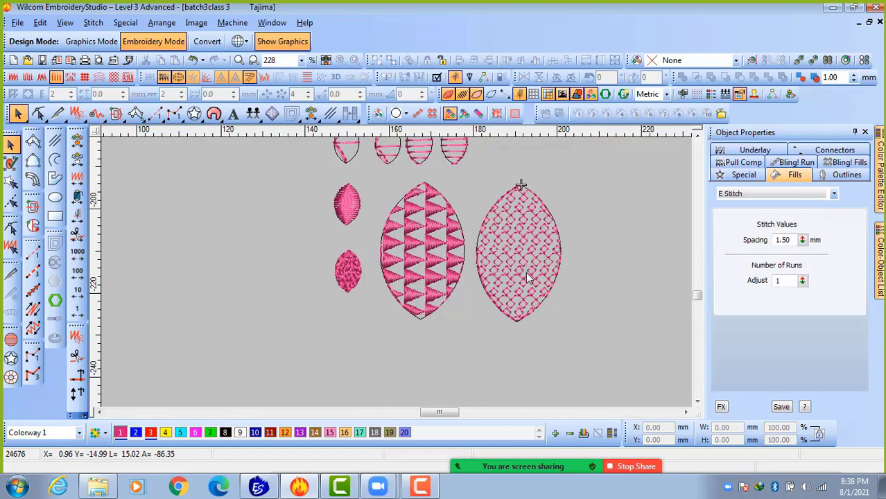
Draw a small vector rectangle about 3 by 3 mm to the right of the Block01 leaf.
key("z")
key("z")
key("shift+z")
key("shift+z")
key("shift+z")
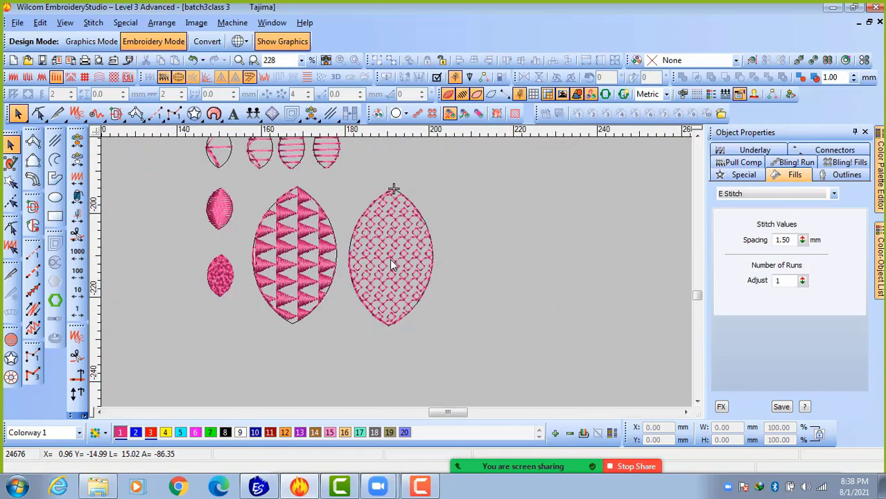
key("z")
key("z")
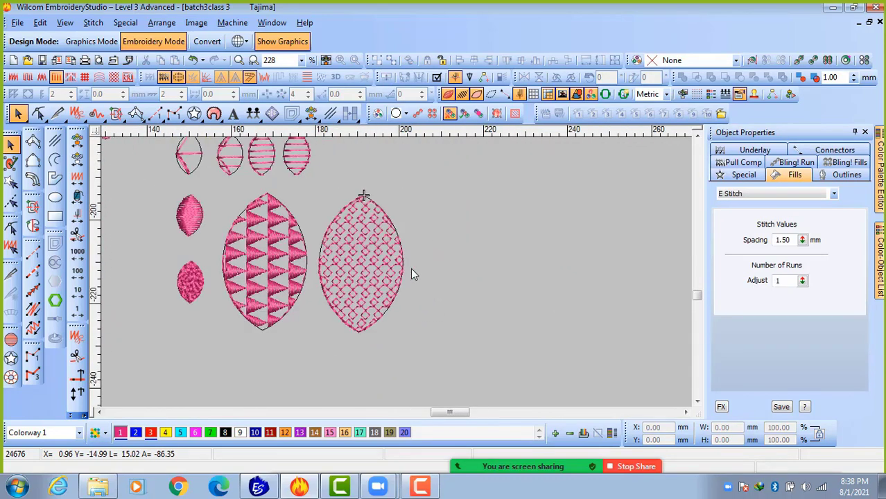
left_click(55, 218)
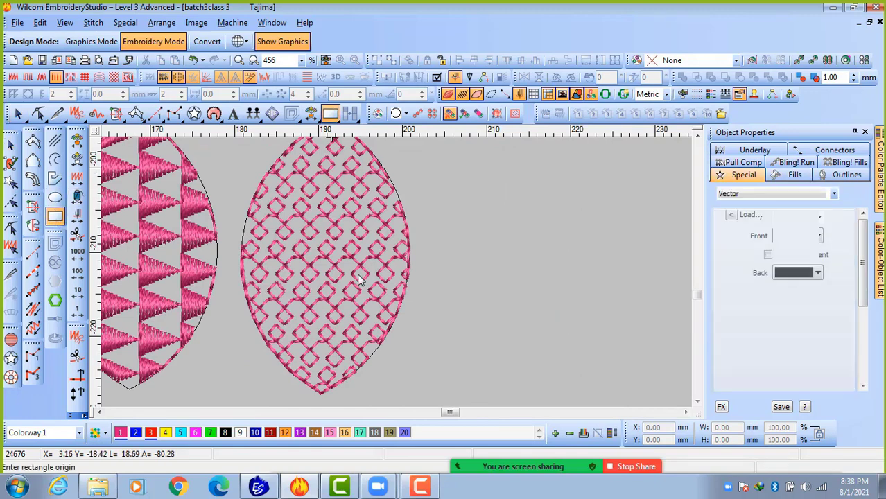
left_click(452, 244)
left_click(469, 261)
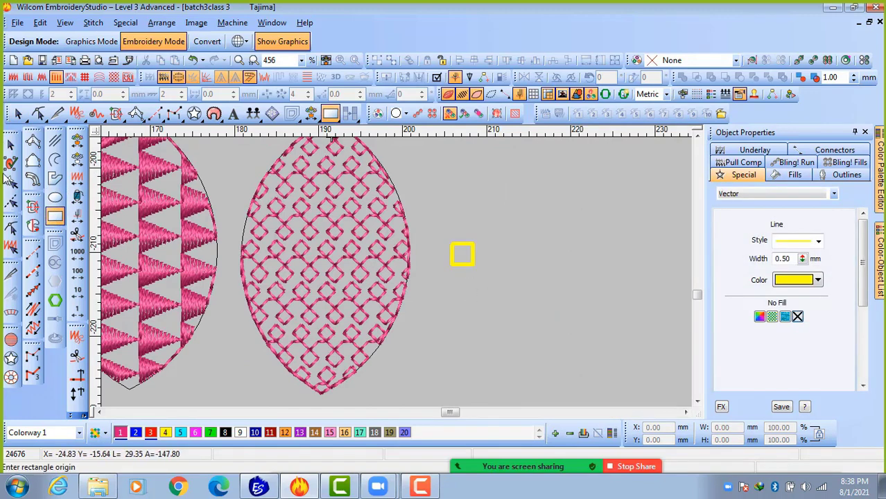
key("Escape")
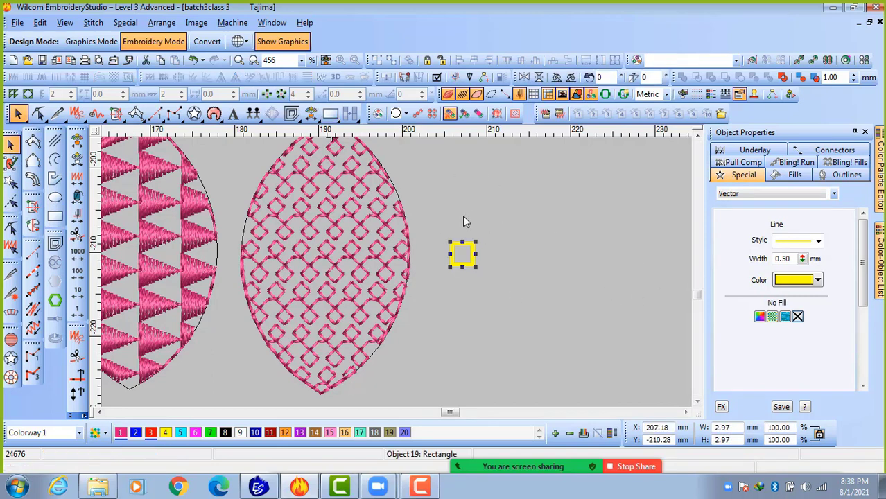
Rotate the small rectangle 45° into a diamond and convert it to a Complex Fill with a roughly horizontal stitch angle.
left_click(571, 77)
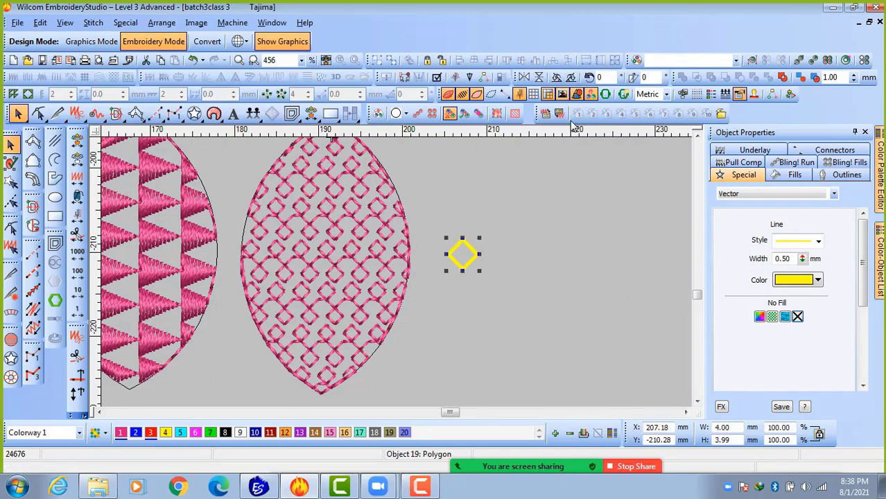
left_click(32, 226)
left_click(432, 255)
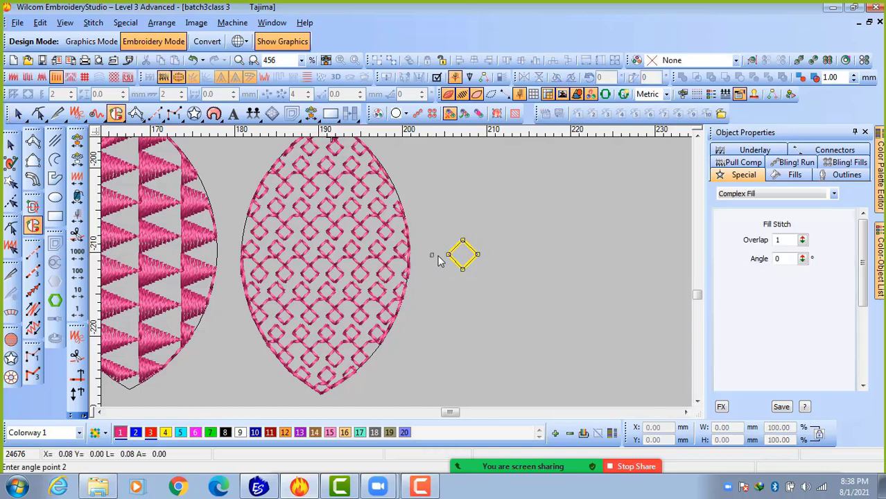
left_click(540, 252)
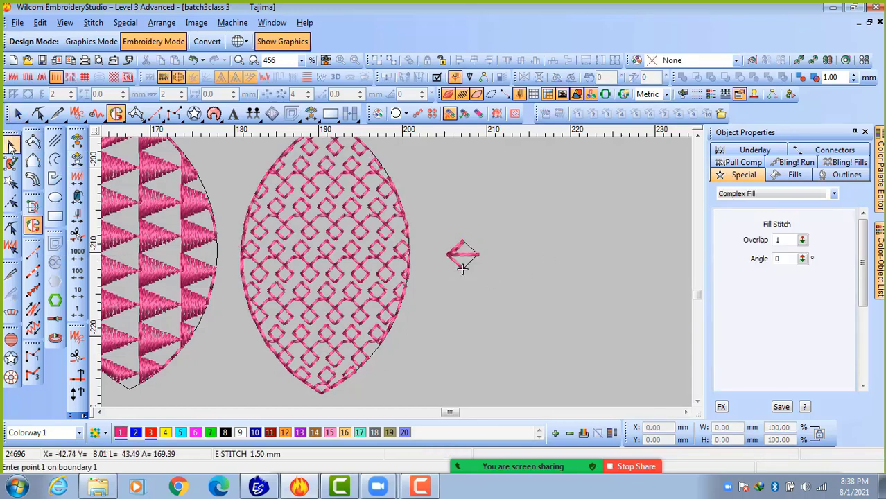
key("Return")
Change the small diamond's fill type to Satin and keep the diamond selected.
left_click(795, 175)
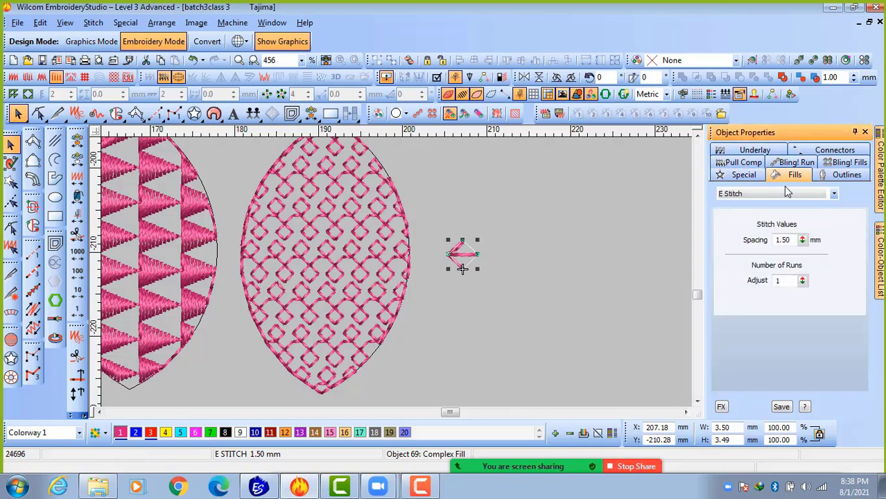
left_click(788, 194)
left_click(761, 206)
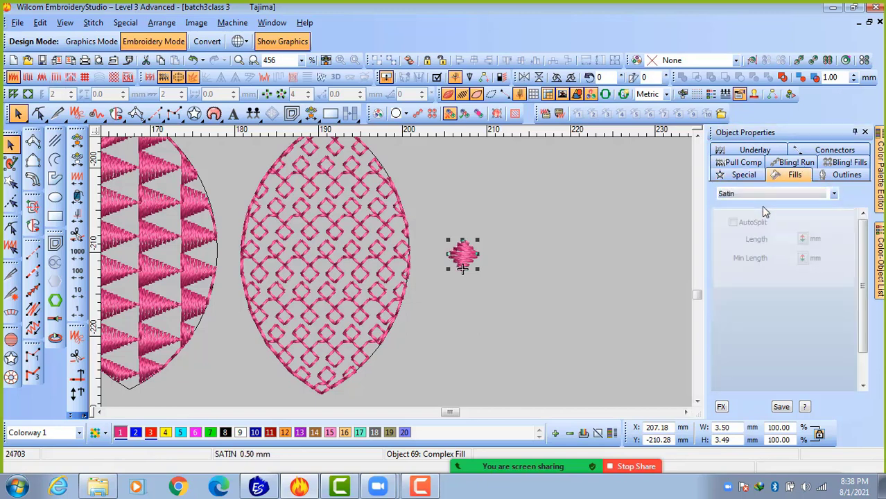
left_click(462, 306)
left_click(466, 260)
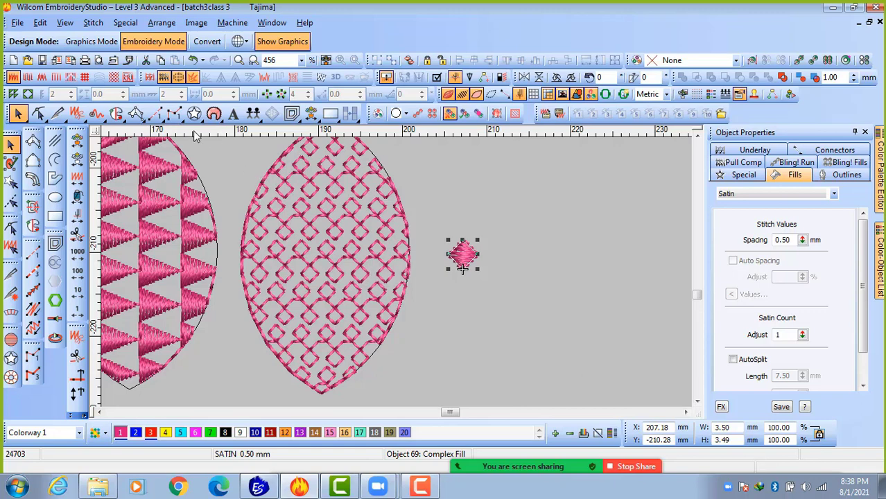
Start making a motif from the satin diamond and create a new motif set named ABC to hold it.
left_click(126, 23)
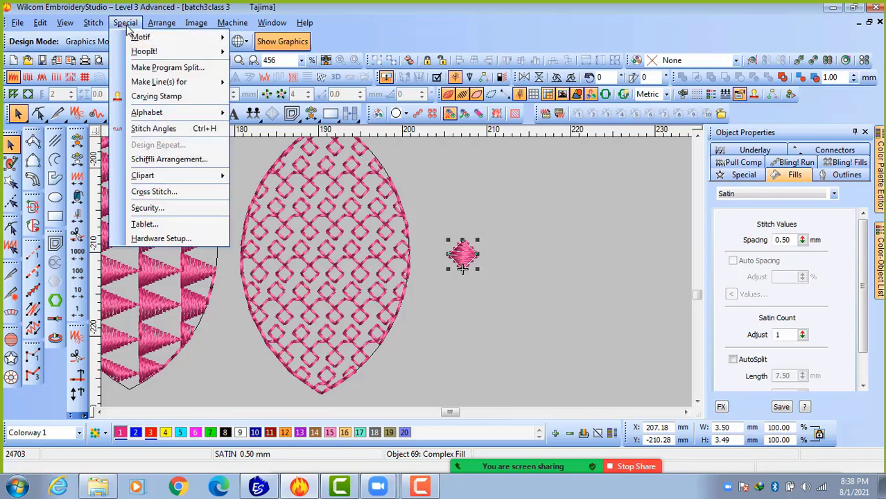
mouse_move(128, 42)
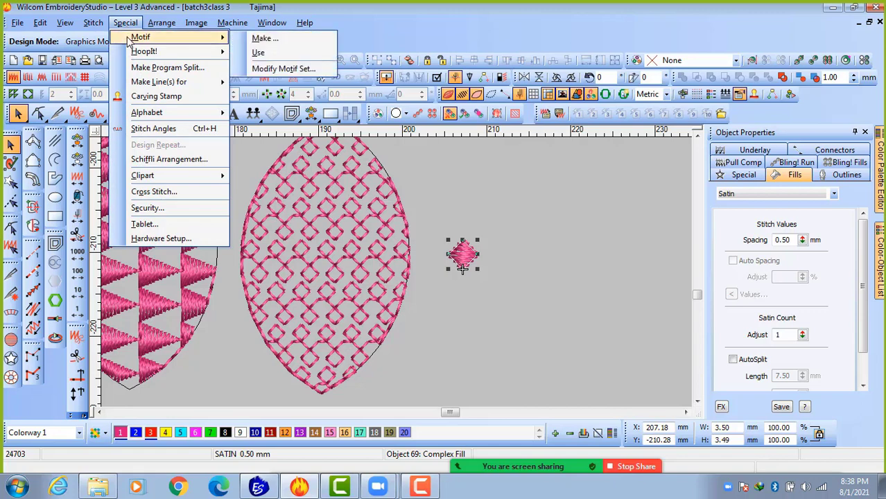
left_click(255, 39)
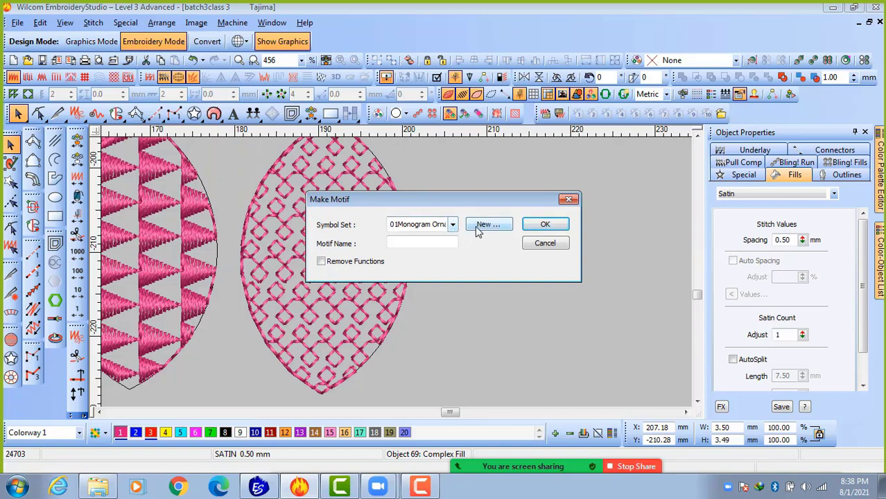
left_click(452, 225)
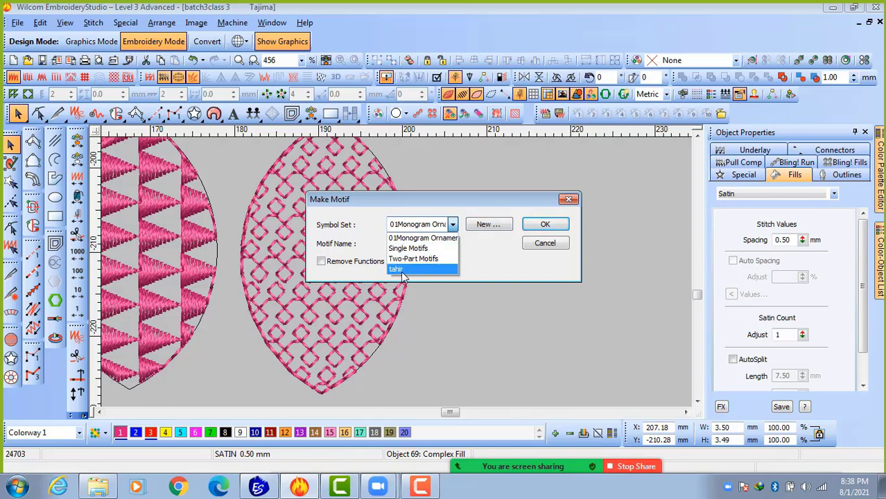
left_click(493, 210)
left_click(485, 227)
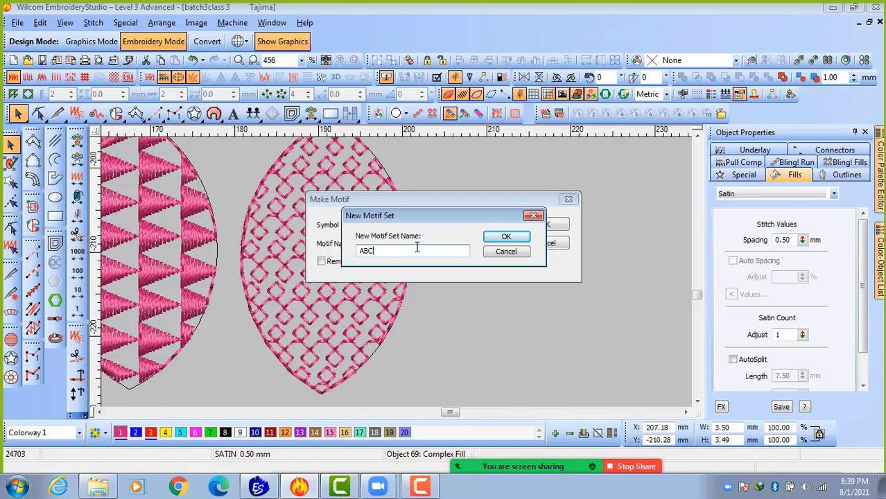
left_click(505, 239)
left_click(453, 226)
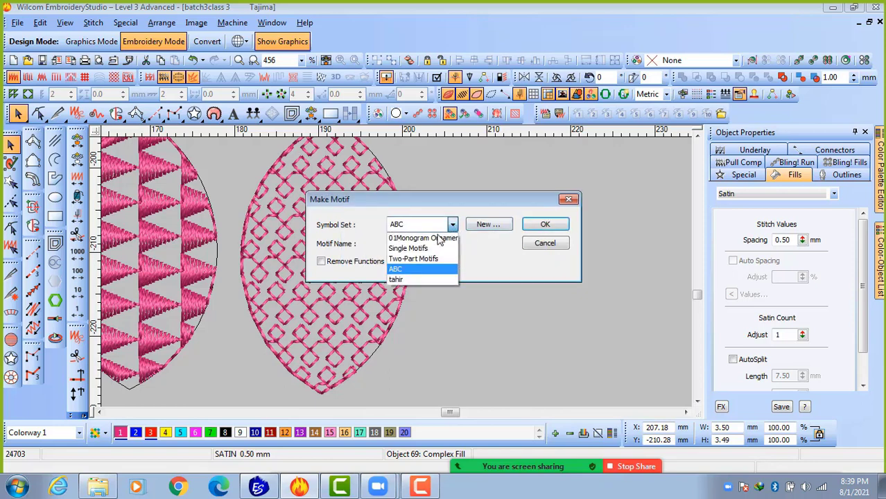
left_click(418, 273)
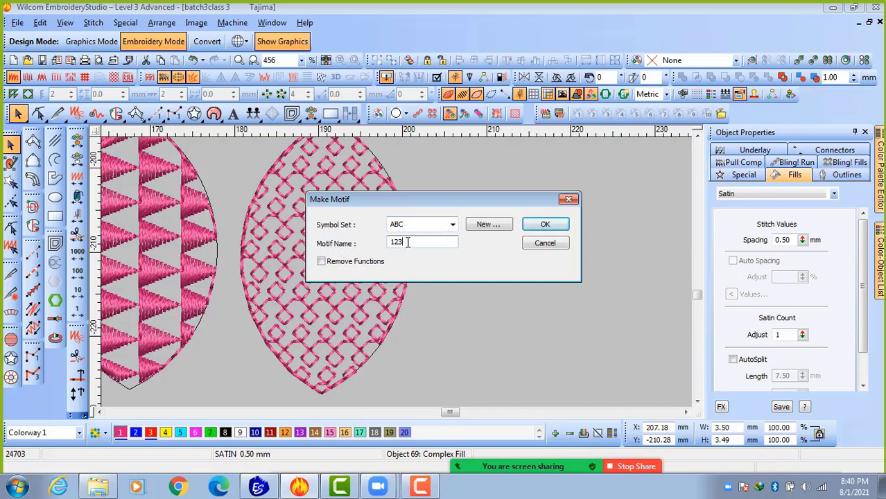
Name the motif 123 and create it with reference points at the diamond's left and right corners.
left_click(546, 225)
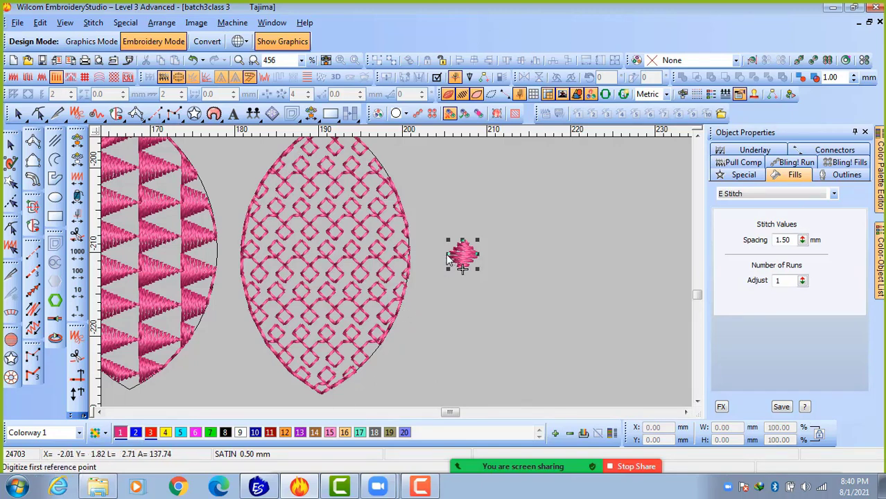
left_click(448, 254)
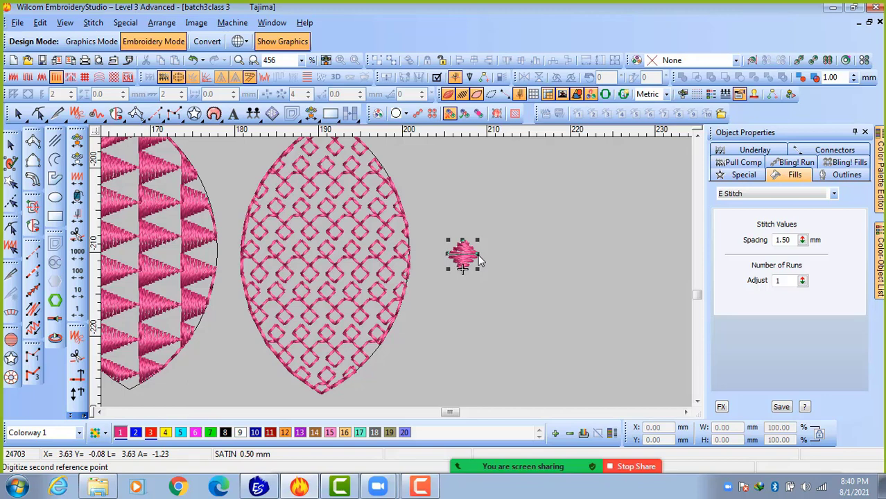
left_click(479, 256)
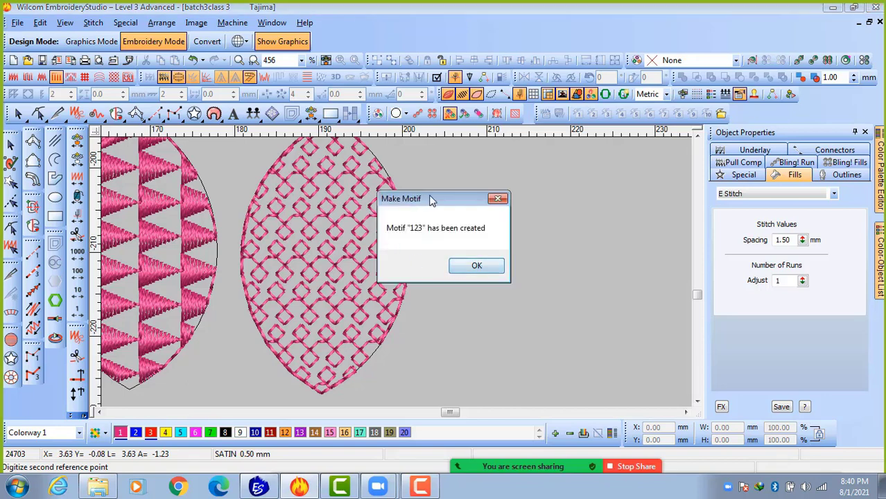
left_click_drag(431, 201, 388, 196)
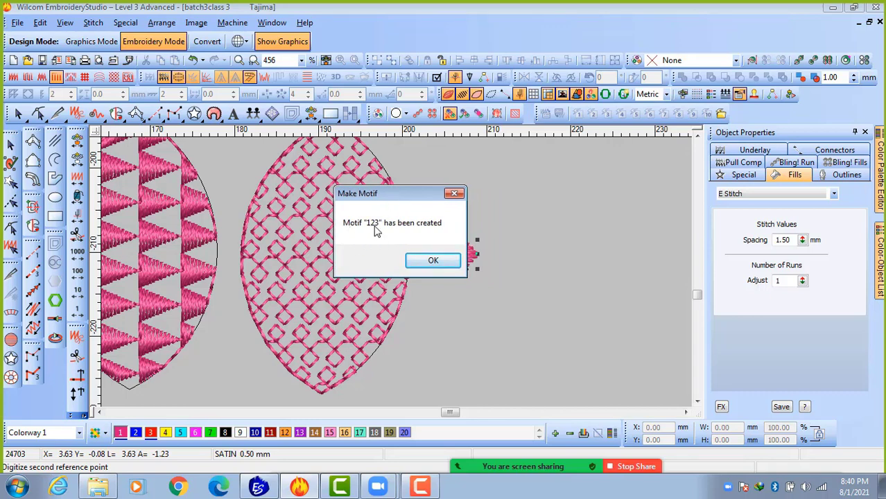
left_click(433, 261)
left_click(518, 254)
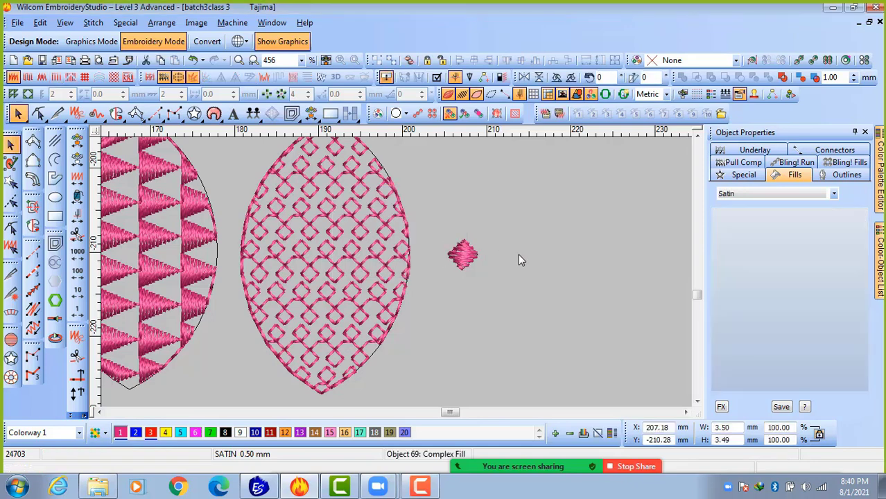
left_click(463, 264)
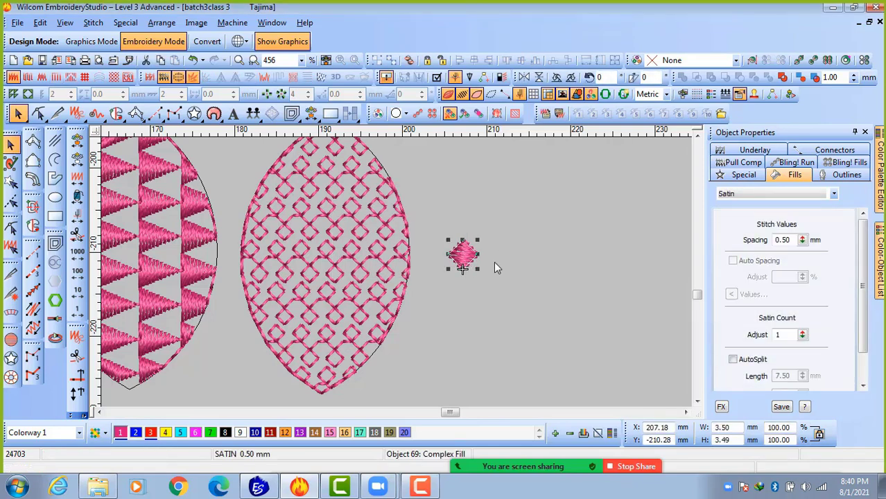
Fill the large Block01 leaf with motif 123 from the ABC set.
left_click(376, 258)
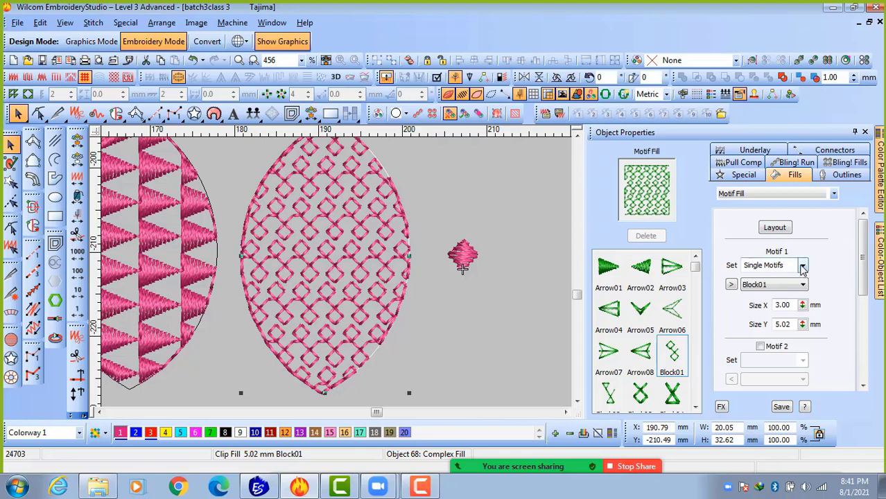
left_click(802, 267)
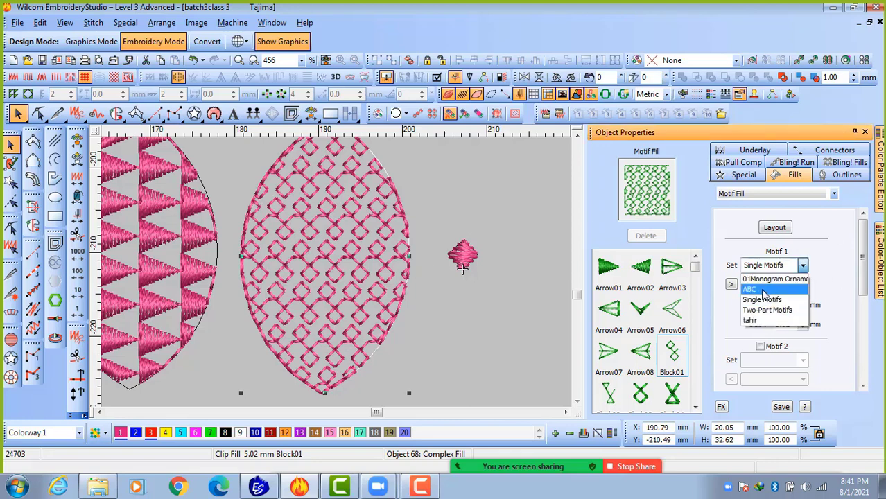
left_click(763, 291)
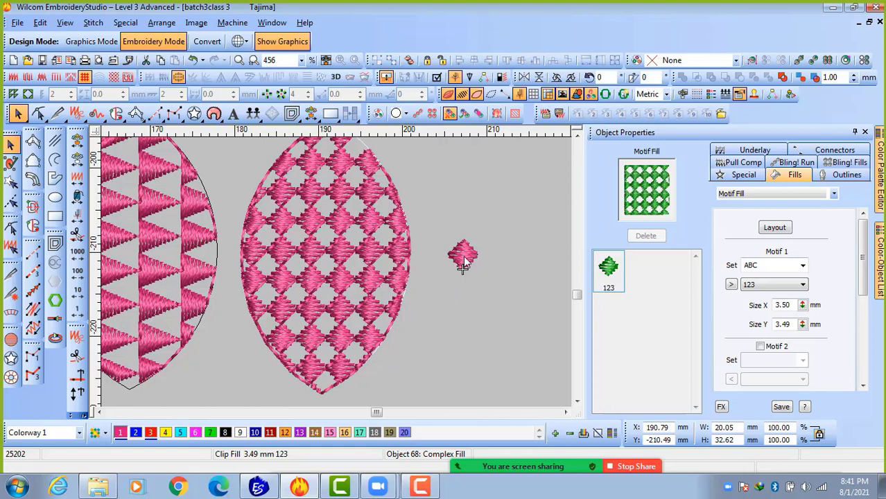
Set the leaf's motif 123 size to 5.80 mm in X and 5.89 mm in Y.
left_click(803, 306)
left_click_drag(804, 310, 802, 323)
scroll(334, 274, "down", 6)
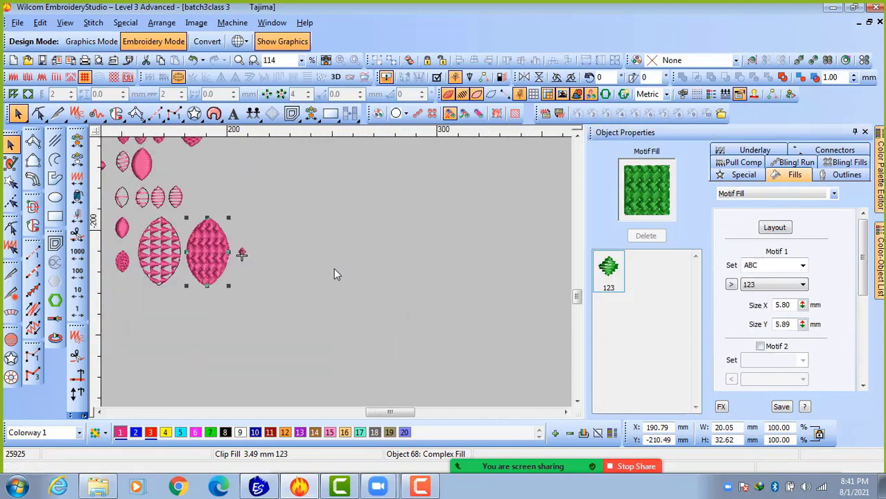
scroll(316, 275, "up", 3)
scroll(316, 275, "up", 3)
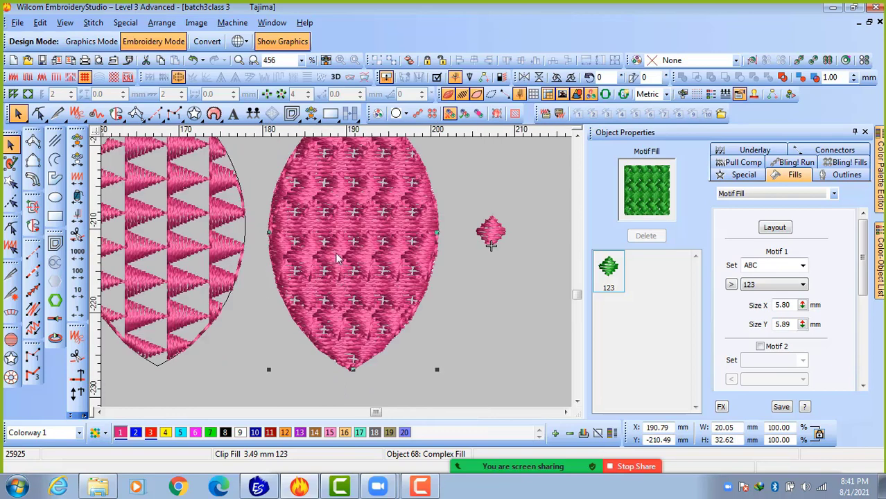
Set the diamond-filled leaf's motif column spacing to 6.15 mm and its row offset to 0.05 mm.
left_click_drag(862, 262, 863, 346)
mouse_move(803, 269)
left_mouse_down()
mouse_move(803, 251)
mouse_move(807, 283)
left_mouse_up()
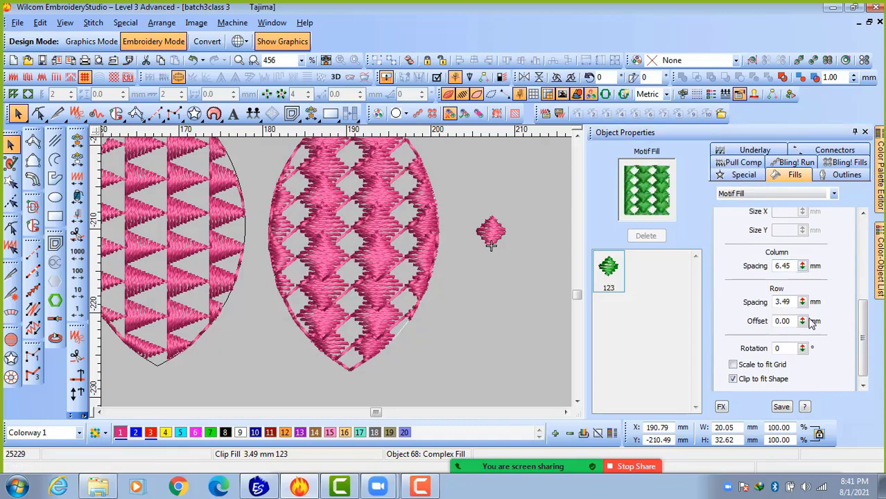
left_click_drag(803, 321, 736, 416)
scroll(864, 326, "down", 1)
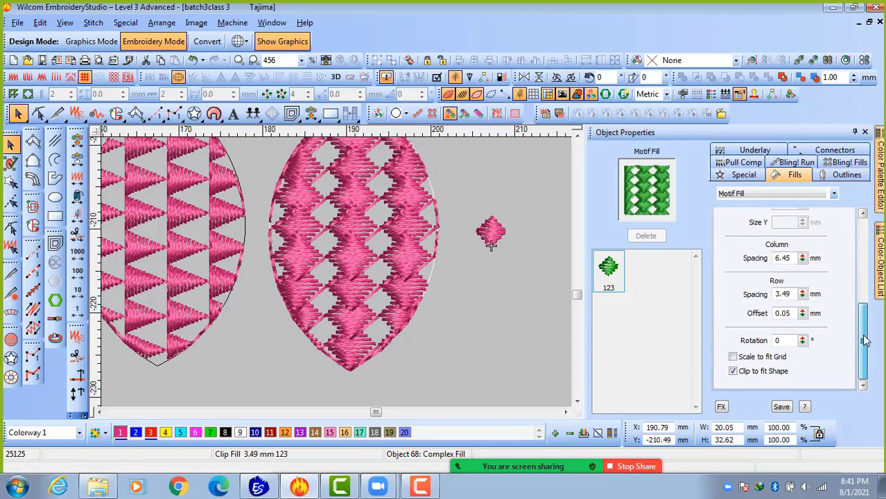
left_click_drag(804, 260, 740, 285)
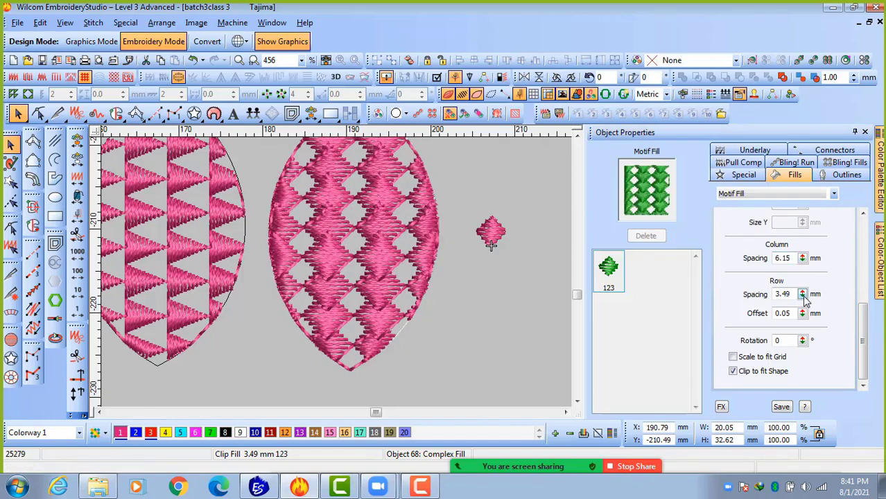
Increase the leaf's motif row spacing until the diamond rows no longer overlap, then deselect the leaf.
left_click_drag(803, 295, 740, 273)
left_click_drag(803, 294, 739, 290)
left_click_drag(803, 294, 739, 286)
left_click(531, 354)
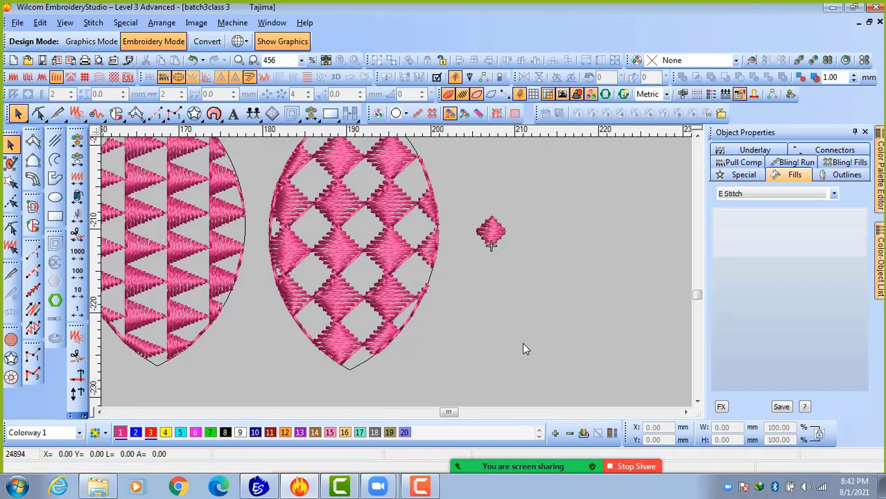
Copy a small satin leaf to the foot of the leaf column and change the copy's fill to Cross Stitch.
scroll(396, 271, "down", 4)
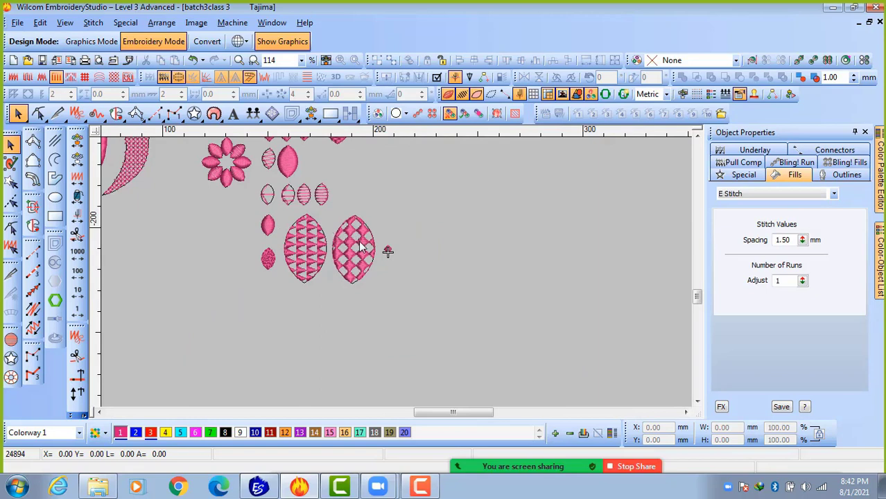
scroll(400, 299, "down", 2)
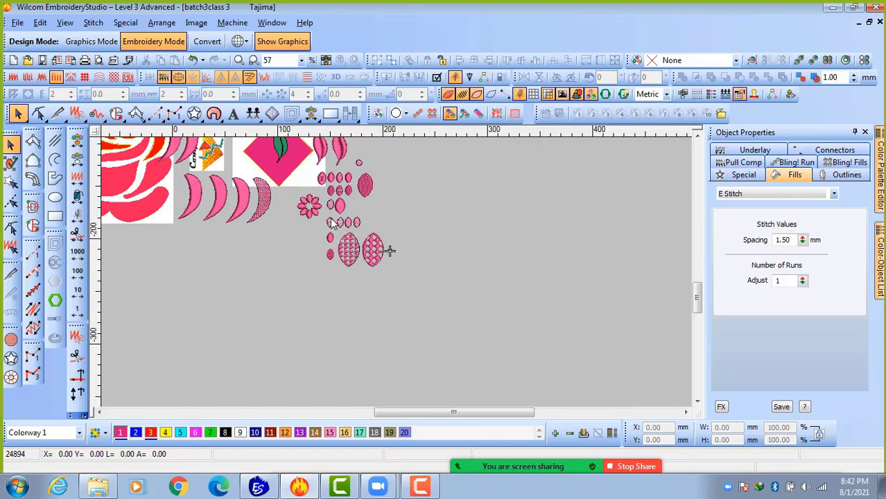
scroll(341, 219, "up", 2)
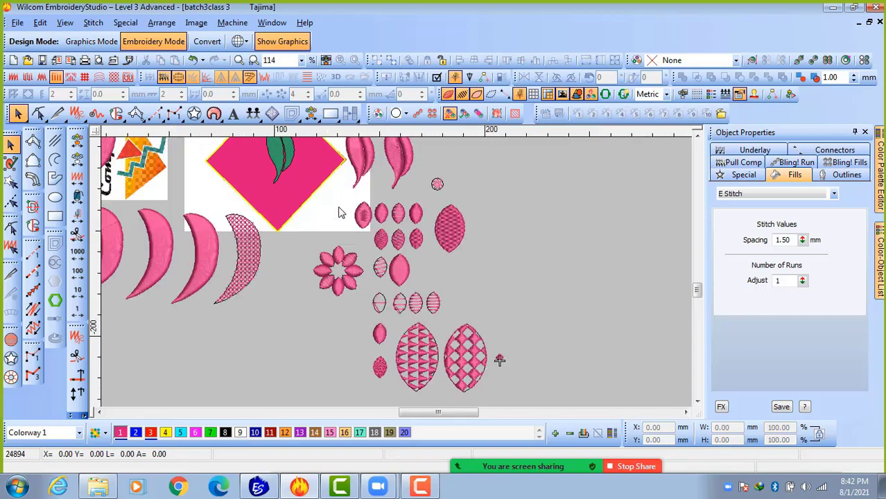
left_click_drag(385, 220, 391, 348)
left_click(834, 194)
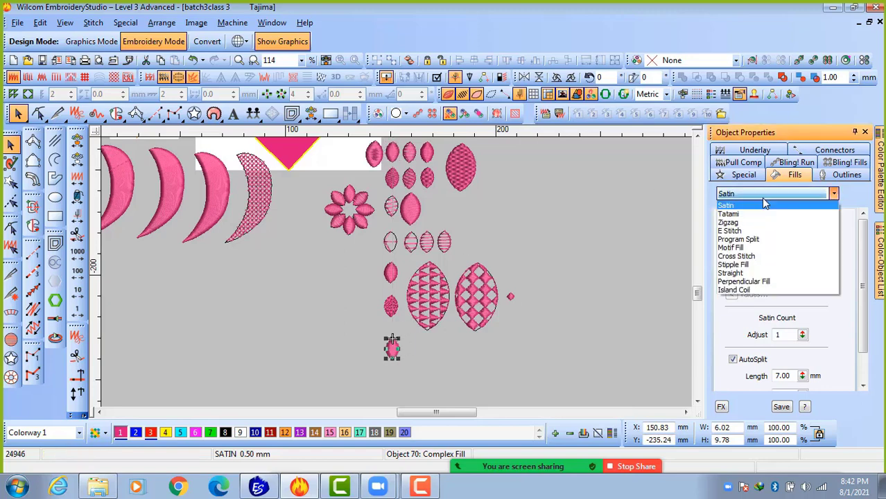
left_click(760, 262)
left_click(596, 302)
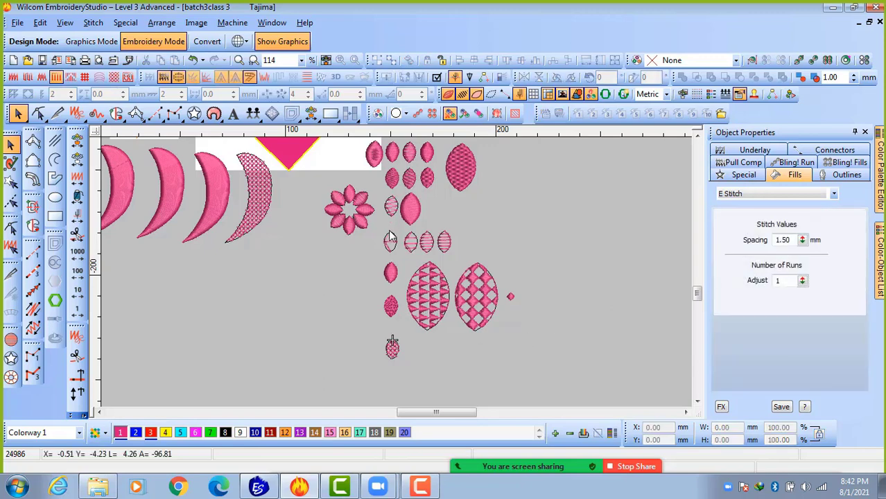
Examine the cross-stitch fill on the crescent and on the small leaf at the foot of the leaf column.
scroll(253, 200, "up", 2)
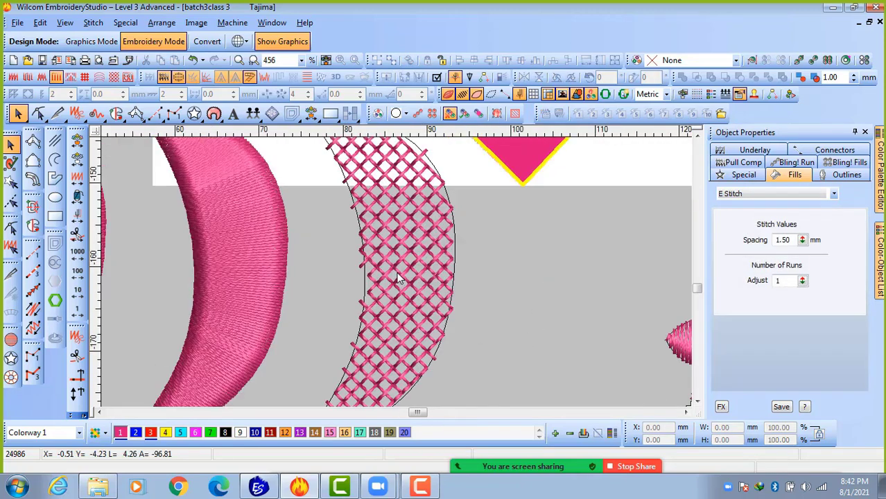
left_click(411, 253)
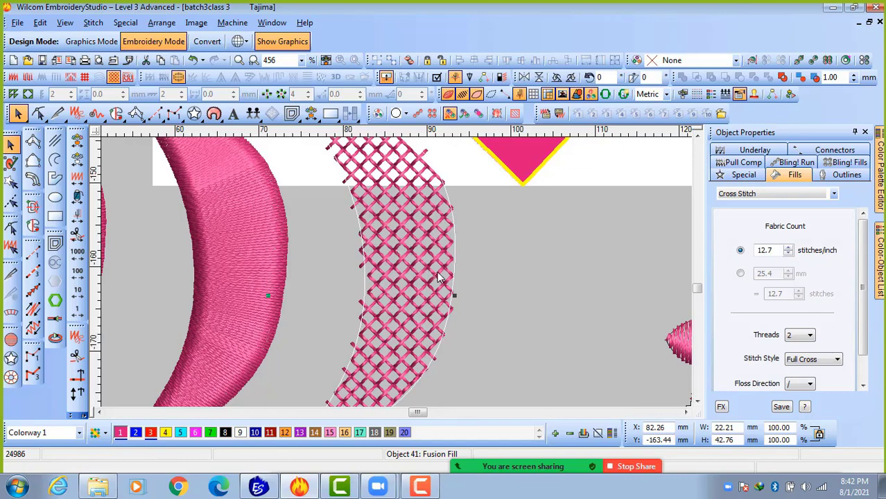
scroll(441, 277, "down", 3)
left_click(441, 347)
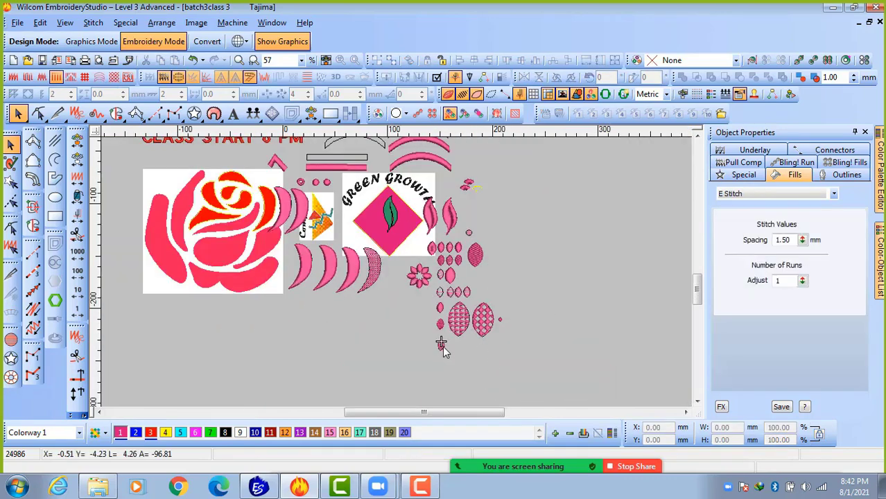
scroll(441, 347, "up", 3)
scroll(376, 246, "up", 1)
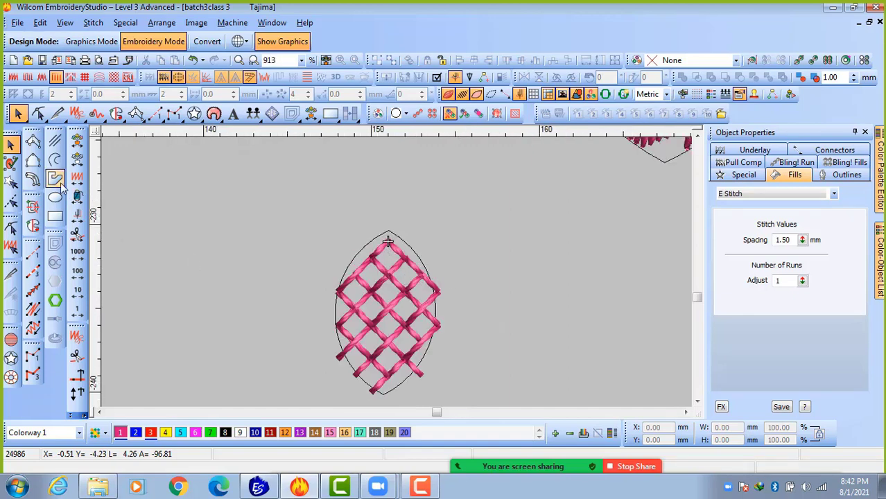
Draw an X about 2.2 mm wide and 2.5 mm high in Run stitch beside the cross-stitch leaf, then deselect it.
left_click(33, 252)
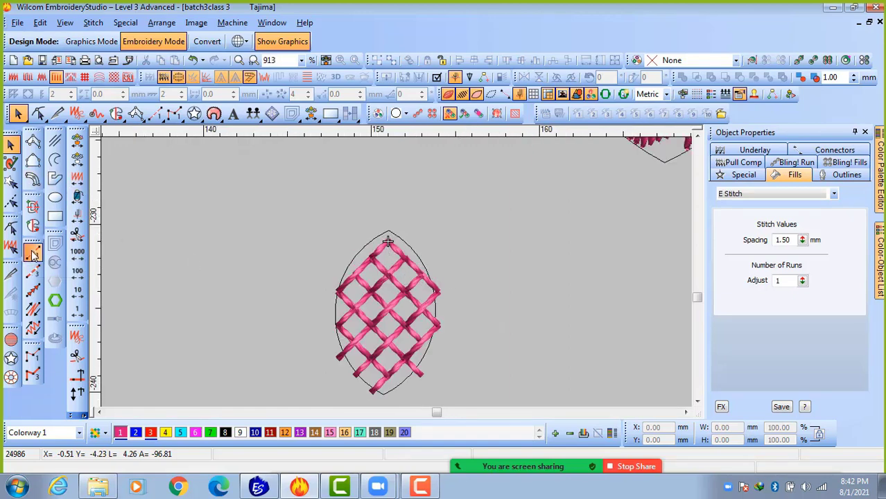
left_click(492, 284)
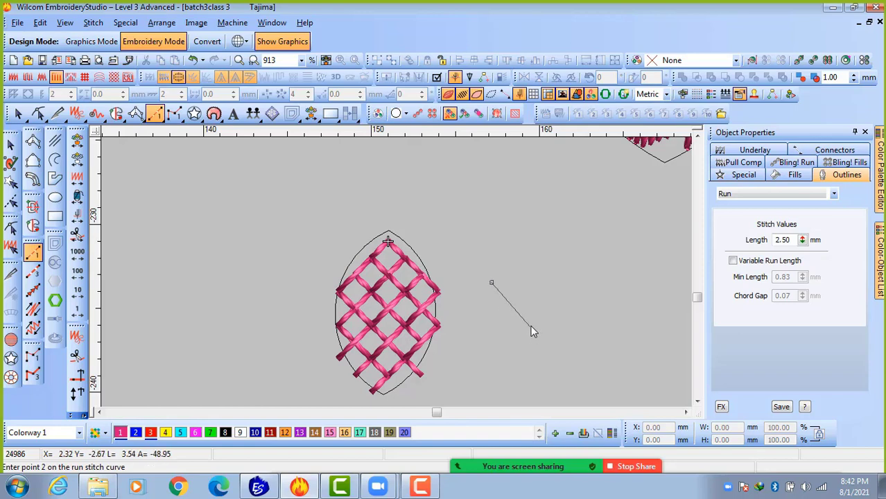
left_click(529, 321)
left_click(510, 302)
left_click(528, 282)
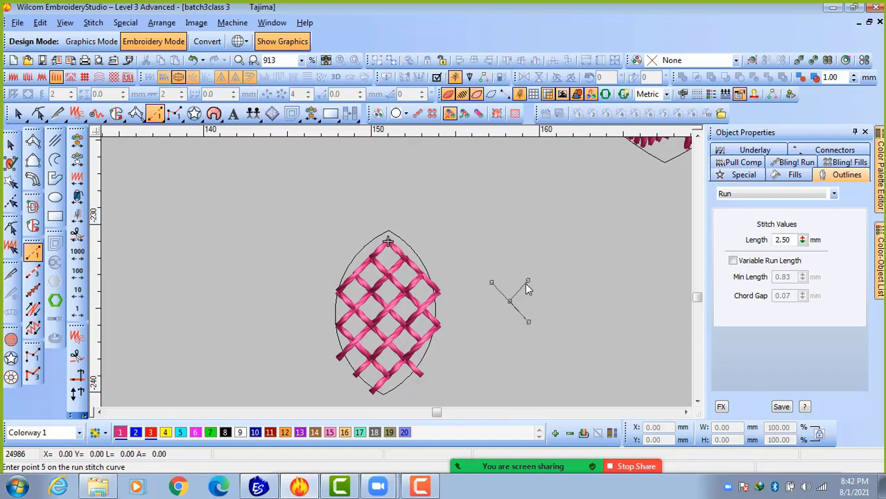
left_click(493, 324)
key("Return")
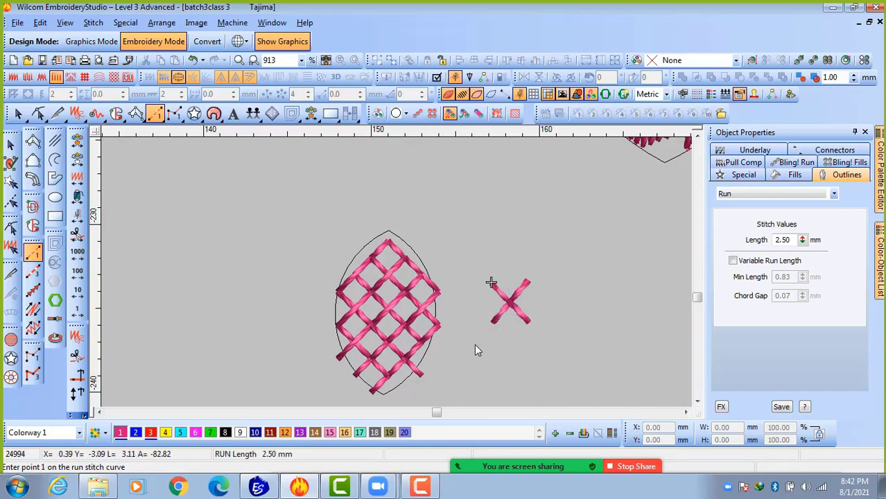
key("Escape")
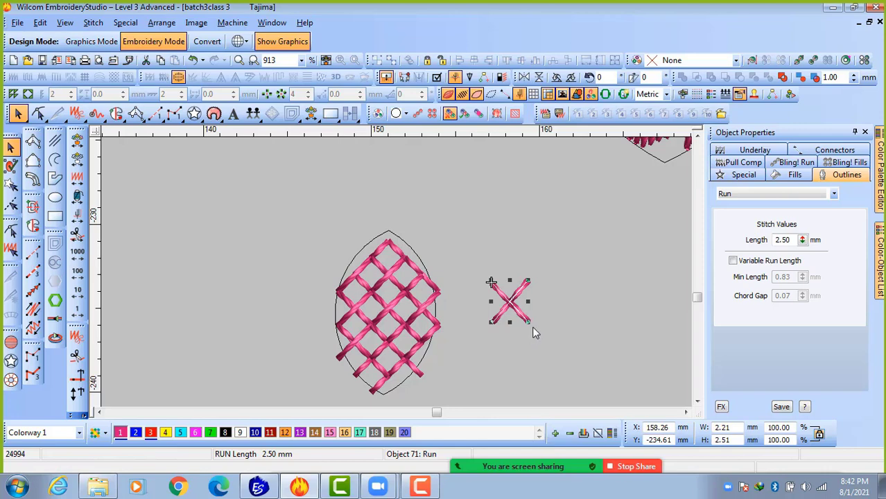
left_click(557, 283)
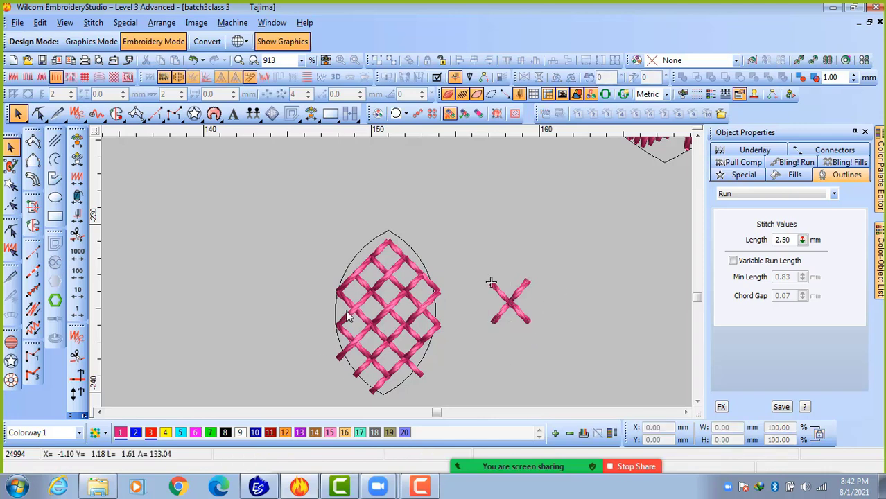
Check the small leaf's Cross Stitch fill settings, then deselect the leaf.
left_click(389, 318)
scroll(389, 318, "down", 2)
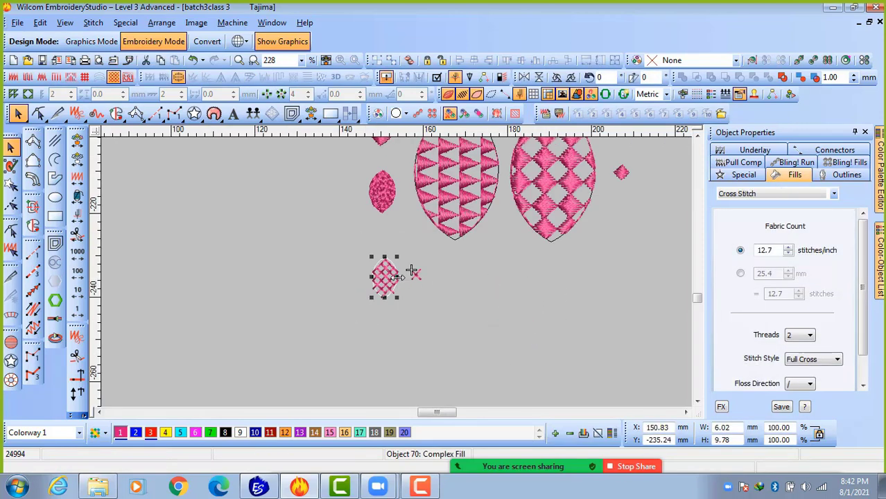
left_click(415, 315)
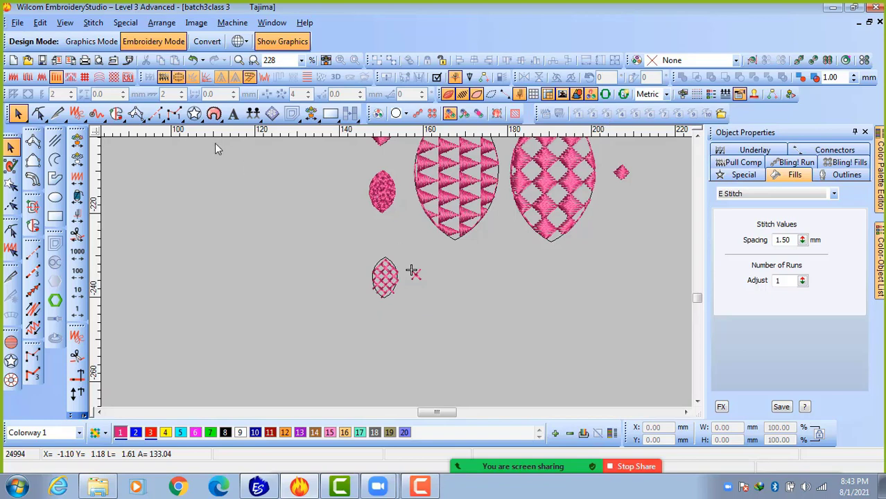
Open the separate Cross Stitch editor and show its blank design maximized.
left_click(109, 23)
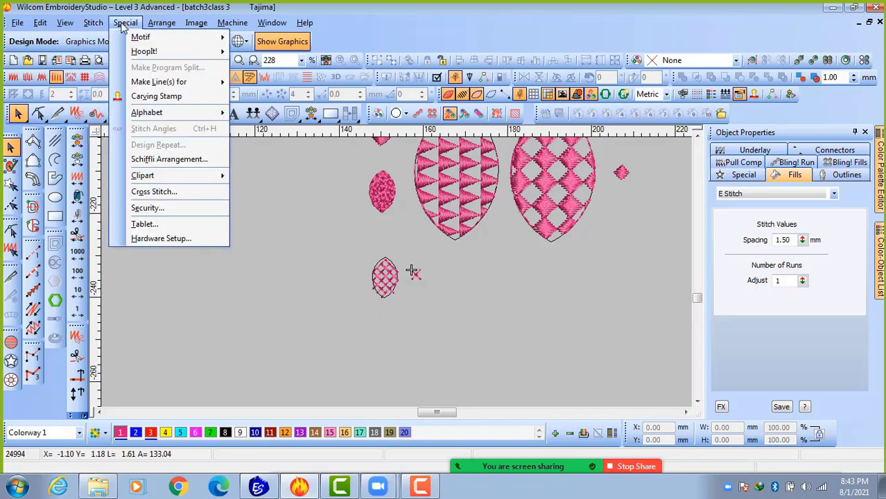
left_click(172, 193)
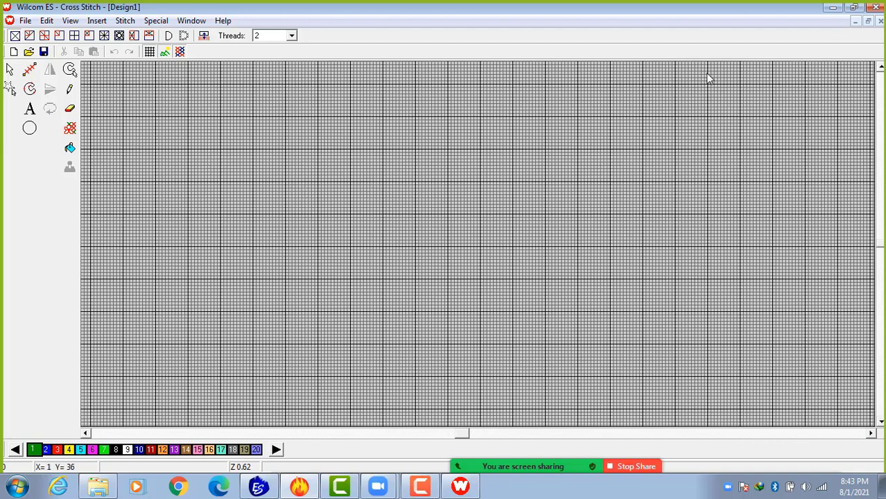
left_click(869, 22)
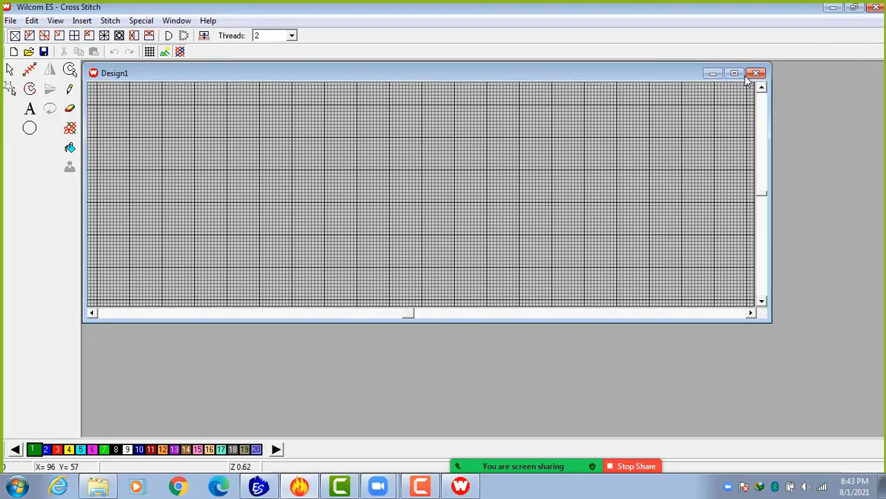
left_click(735, 73)
left_click(833, 6)
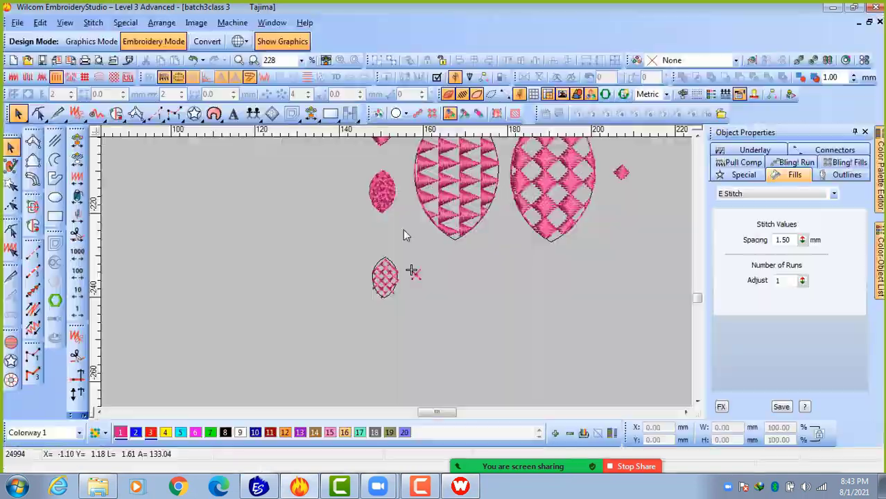
left_click(461, 487)
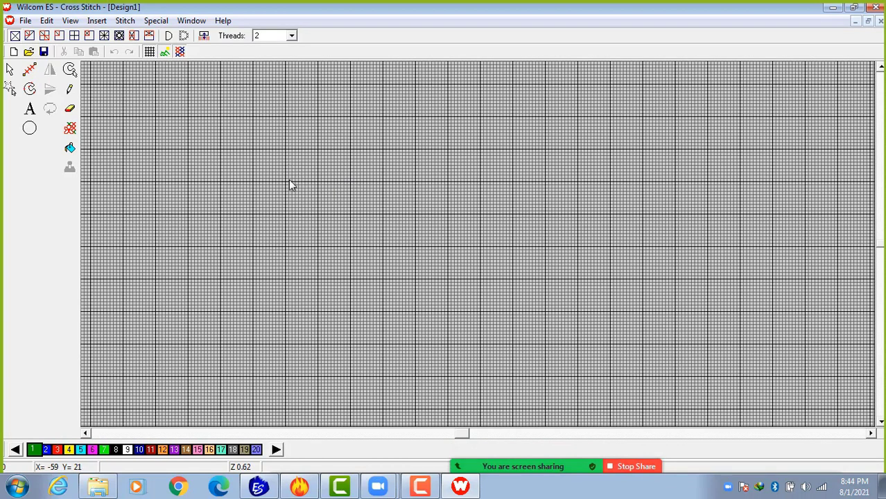
Switch to EmbroideryStudio and compare the cross-stitch leaf with the run-stitch X at different magnifications.
left_click(306, 491)
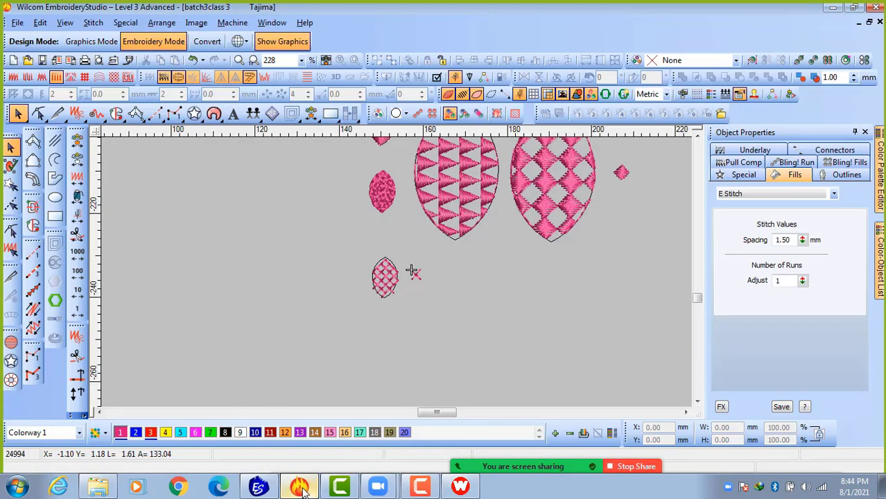
scroll(429, 294, "up", 5)
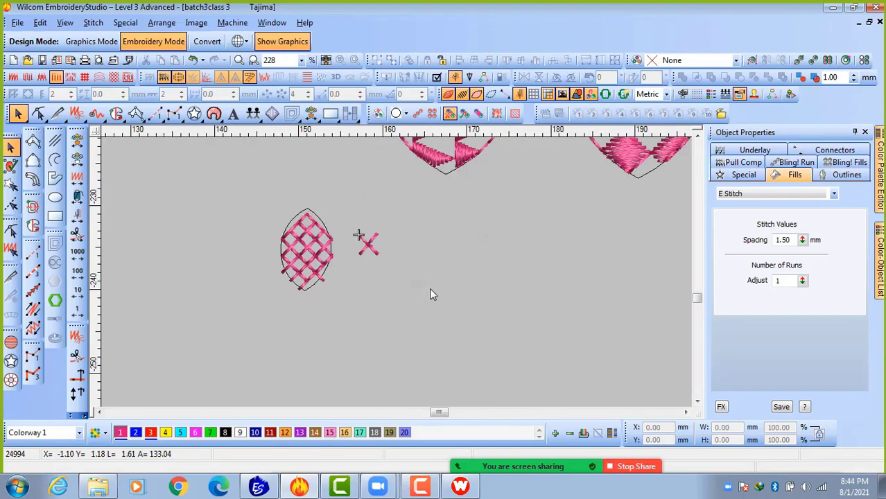
scroll(429, 295, "down", 5)
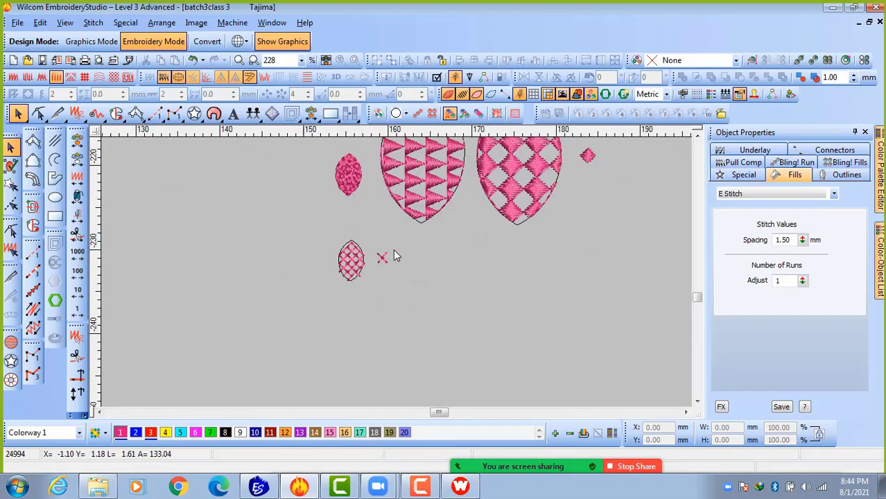
scroll(394, 254, "up", 3)
scroll(393, 253, "down", 2)
scroll(393, 256, "down", 1)
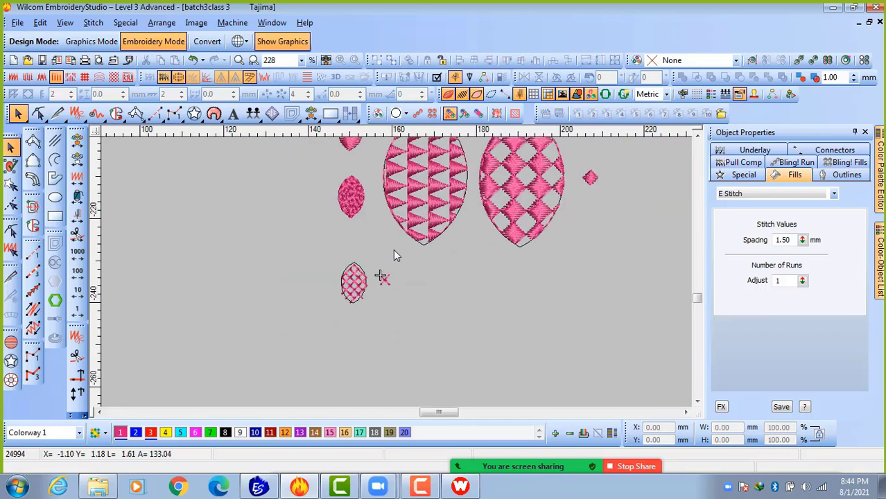
scroll(393, 256, "up", 2)
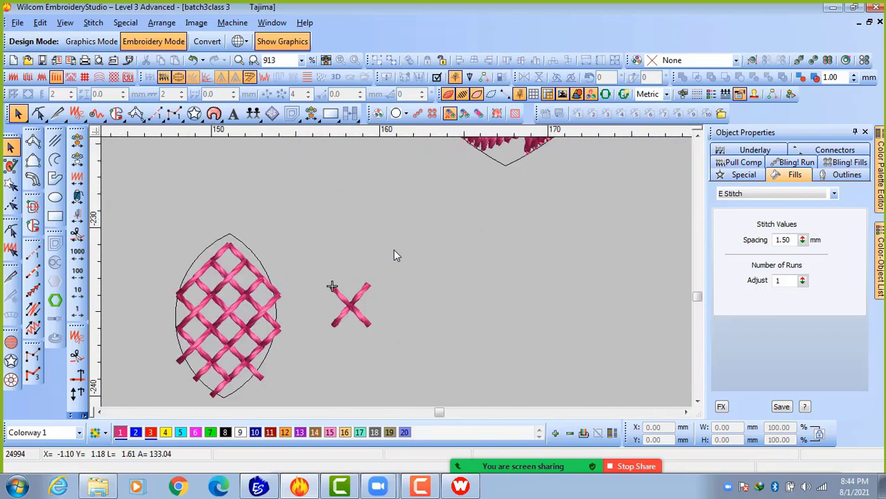
scroll(393, 256, "down", 4)
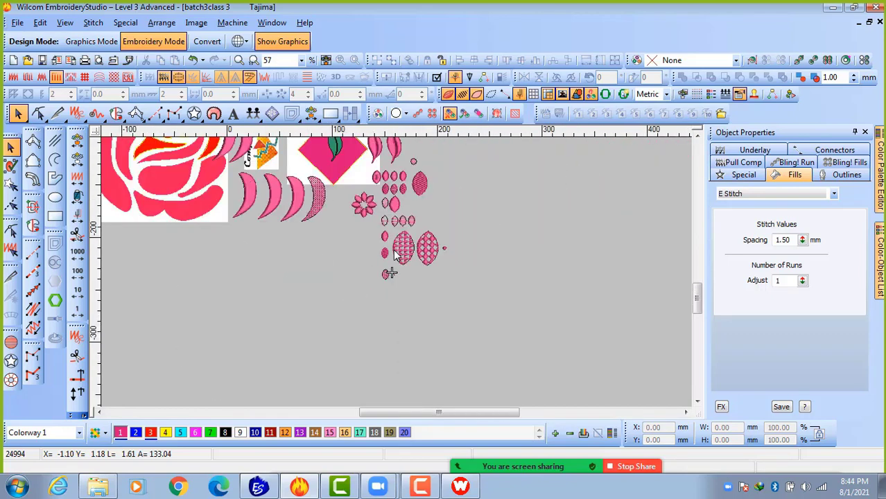
scroll(394, 256, "up", 2)
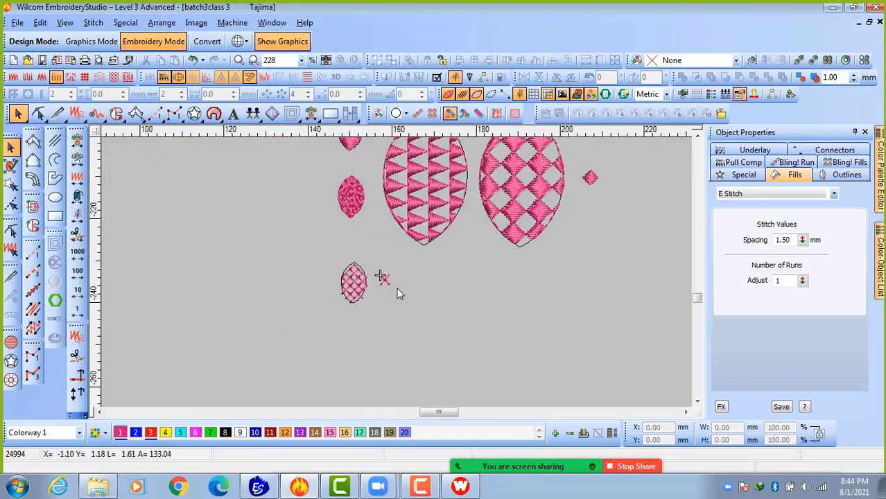
Switch back to the Cross Stitch editor and examine the blank design's grid squares up close.
left_click(460, 487)
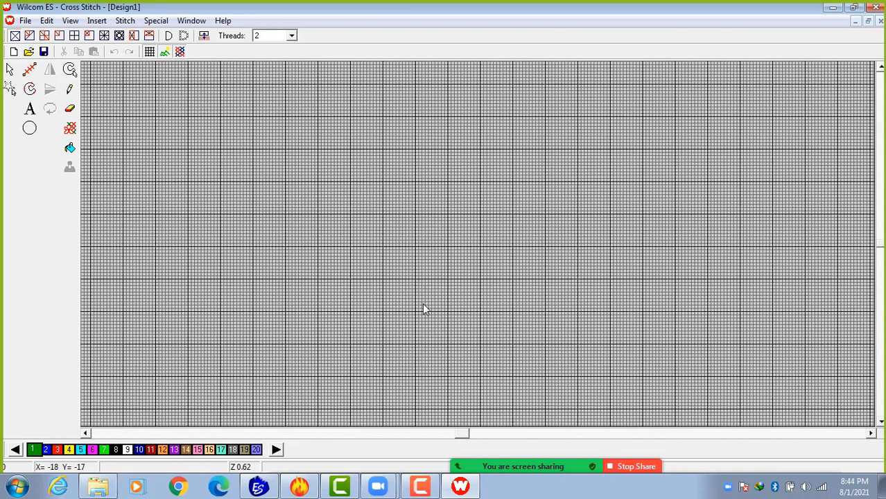
scroll(423, 305, "up", 4)
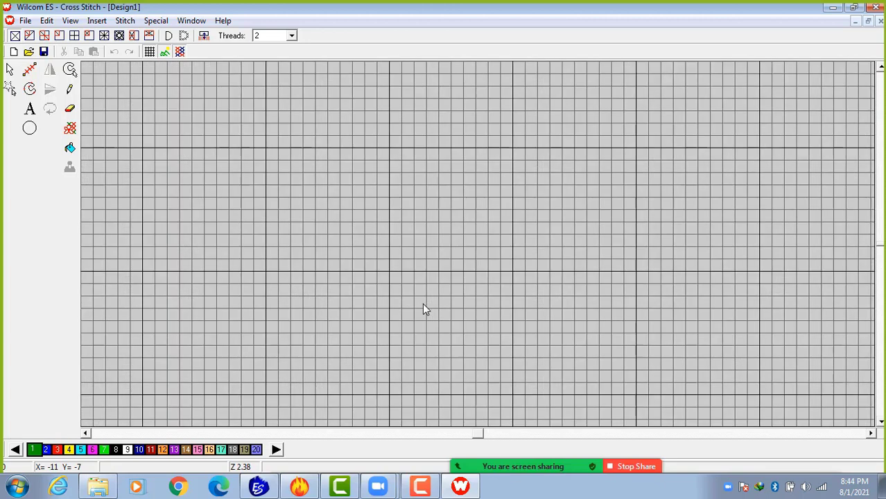
scroll(423, 305, "down", 2)
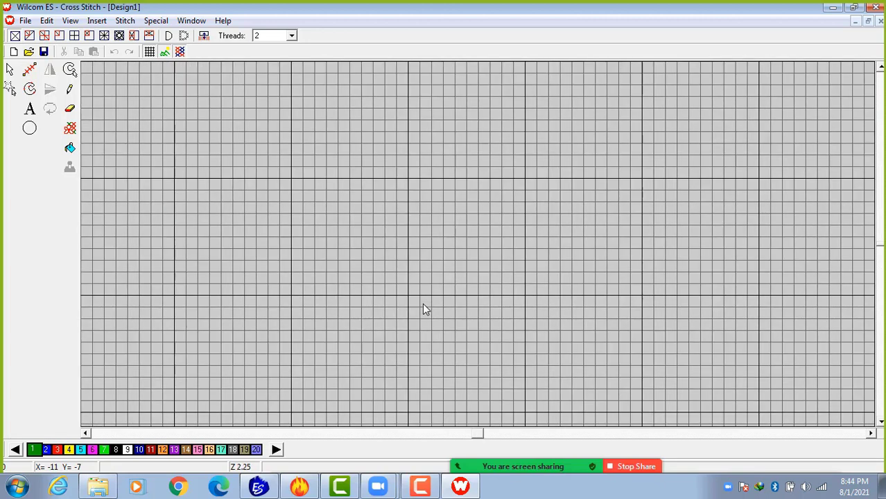
scroll(423, 306, "down", 1)
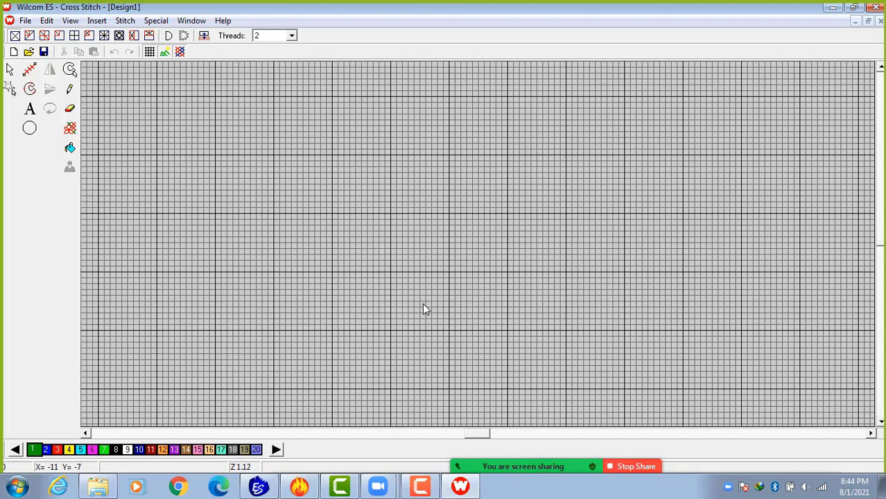
scroll(424, 306, "up", 3)
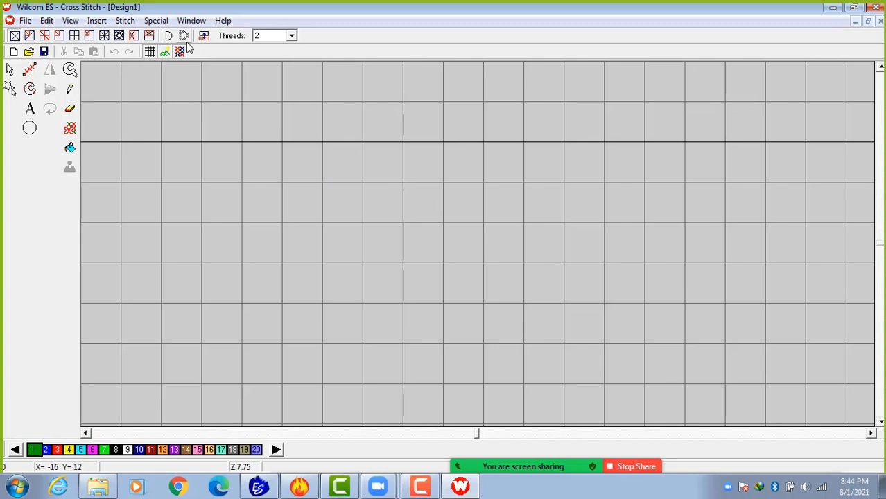
Start inserting a drawing file and browse to the Images folder inside Samples - EmbroideryStudio e2.0 on Local Disk (C:).
left_click(159, 21)
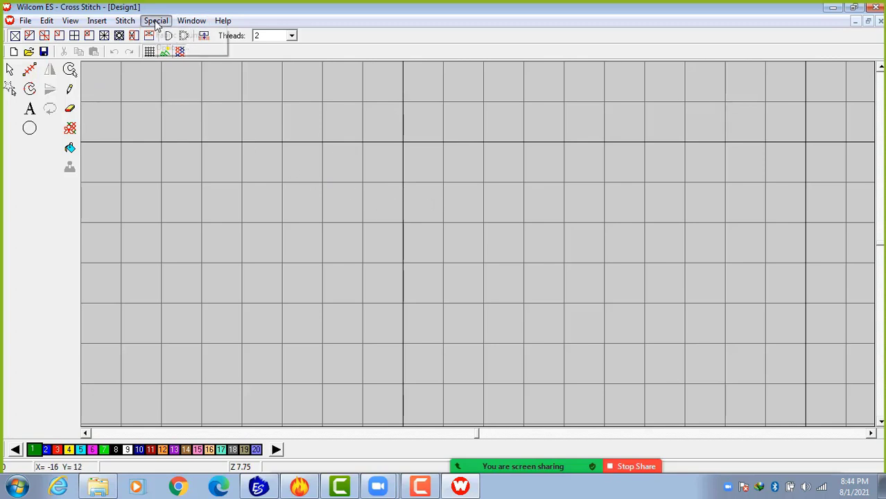
mouse_move(129, 25)
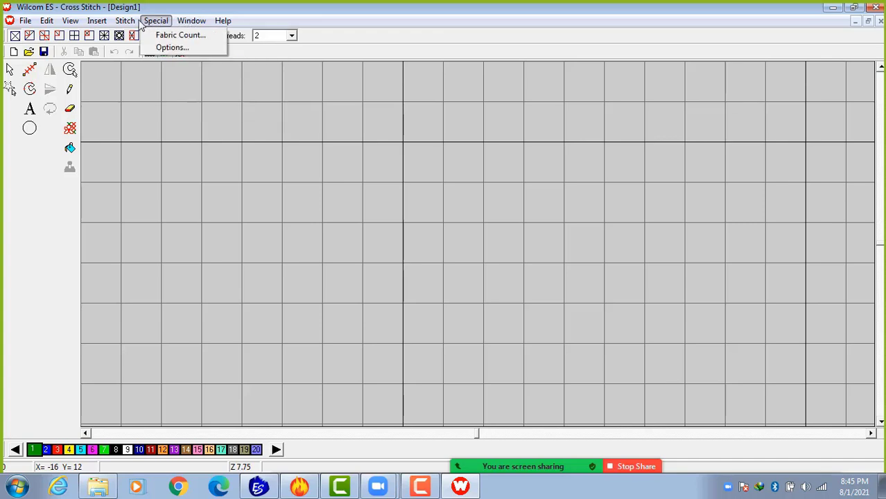
mouse_move(97, 22)
mouse_move(109, 40)
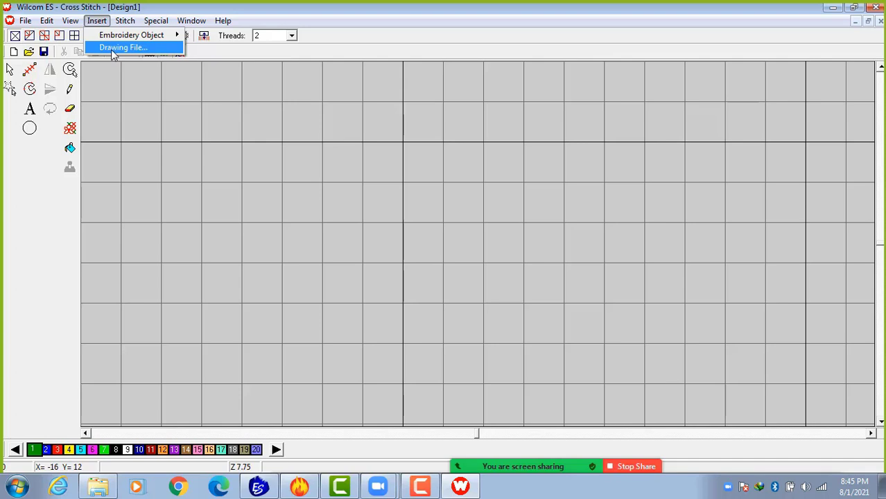
left_click(113, 52)
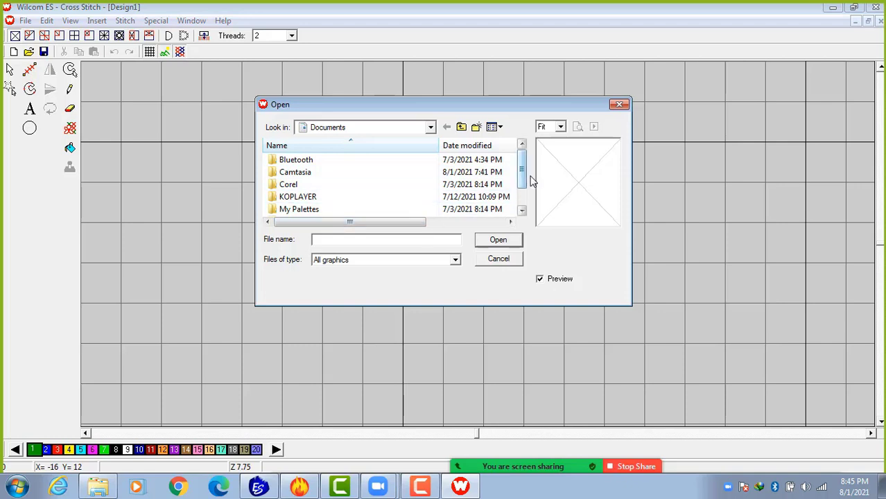
left_click_drag(525, 175, 524, 147)
left_click(431, 128)
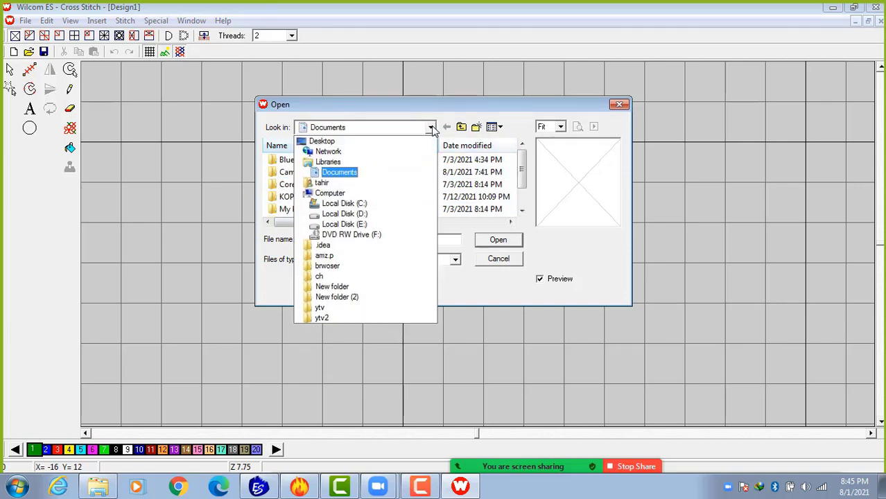
left_click(353, 205)
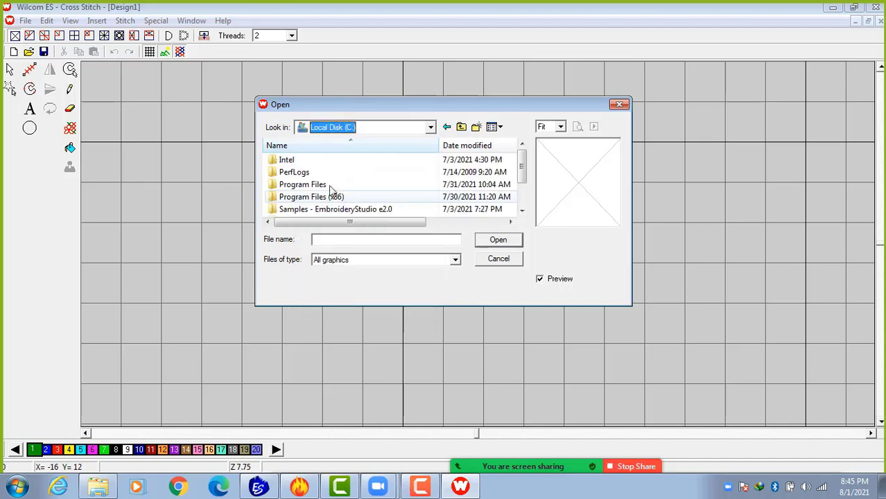
left_click_drag(525, 170, 524, 182)
scroll(523, 181, "down", 1)
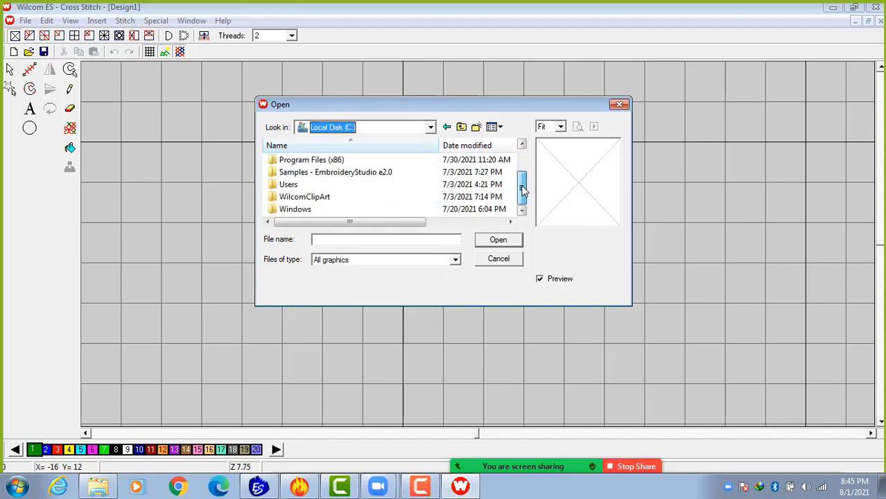
double_click(345, 174)
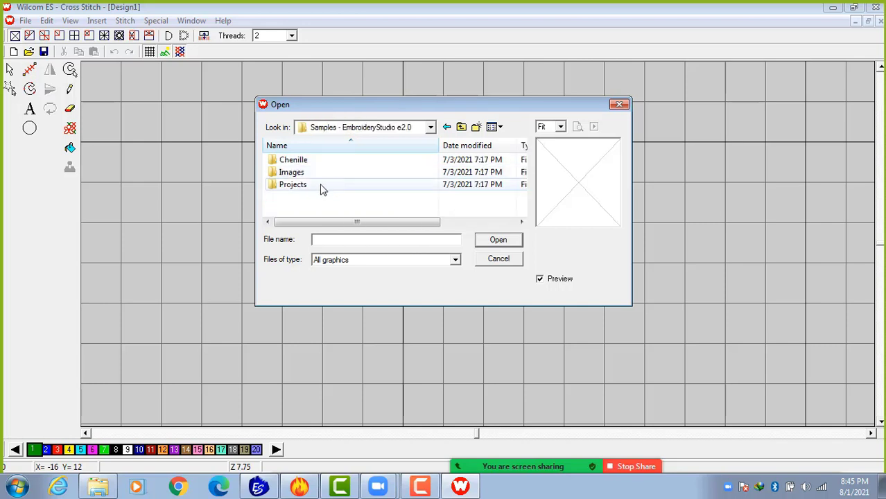
double_click(313, 173)
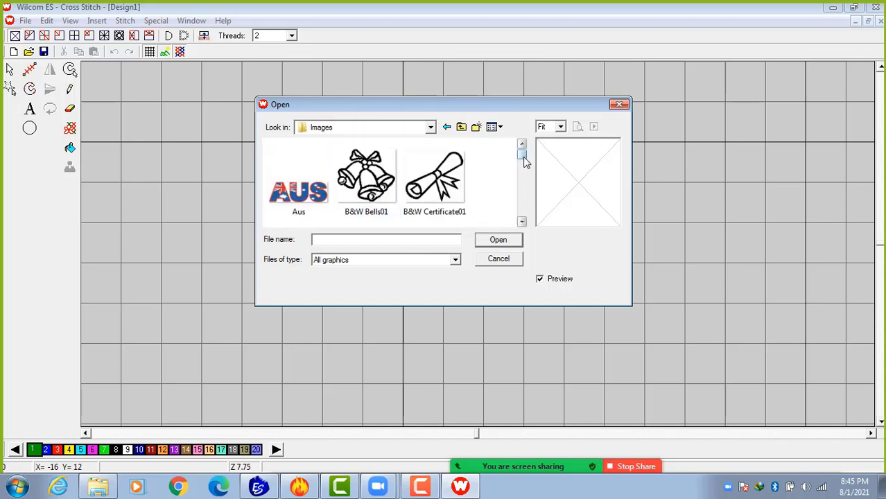
Insert the rose2 bitmap into the blank design and view the whole rose on the grid.
left_click_drag(525, 159, 525, 196)
left_click(464, 186)
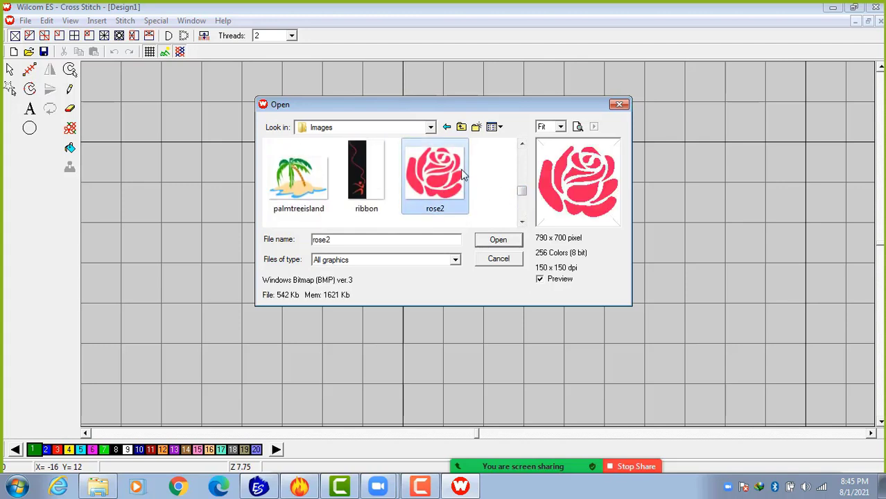
left_click(515, 240)
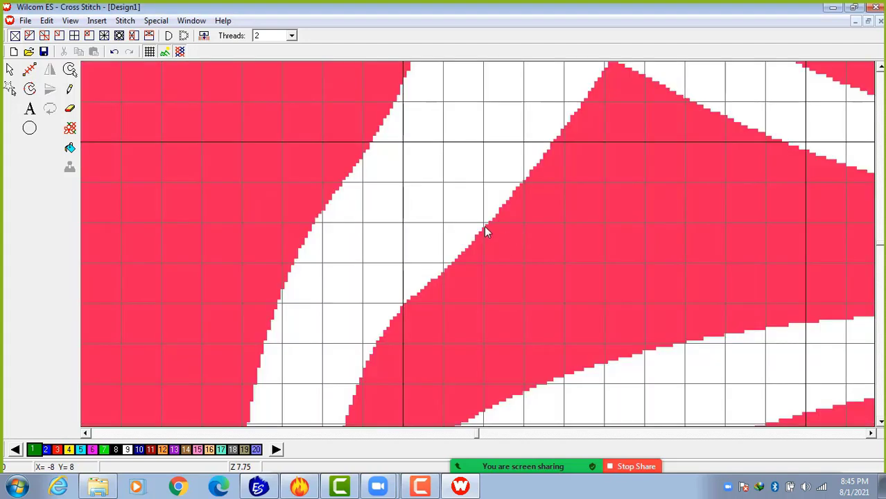
key("shift+z")
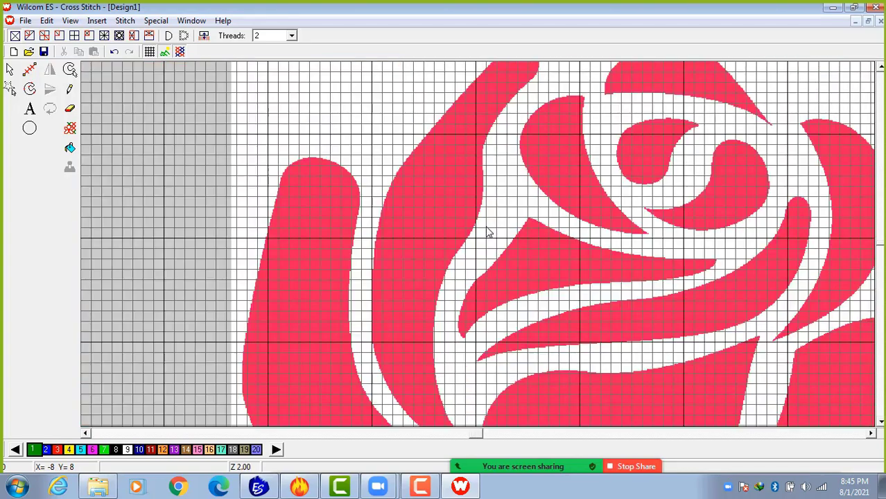
key("shift+z")
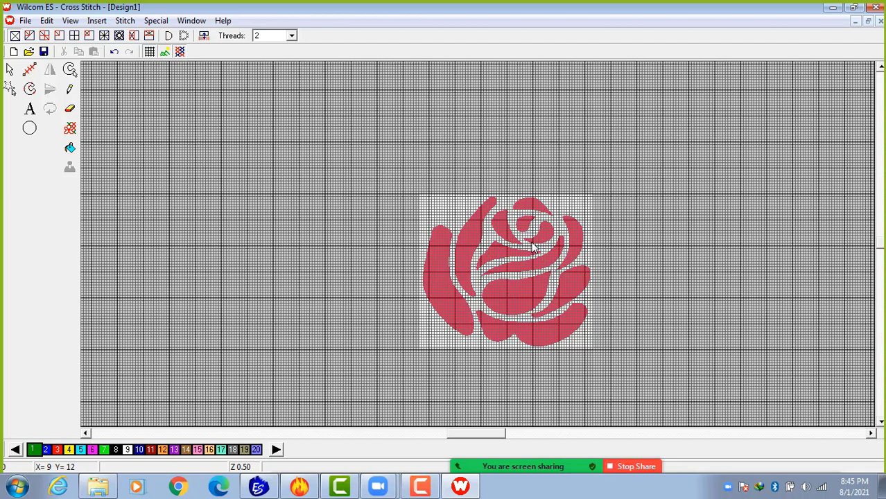
Pencil a row of five full crosses in yellow colour 4 above the rose's leftmost petal, and erase the row's last cross.
key("z")
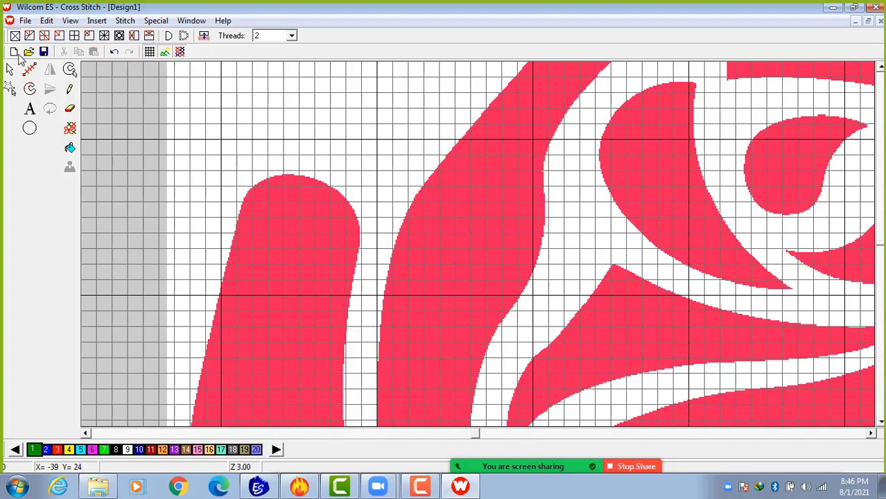
left_click(69, 450)
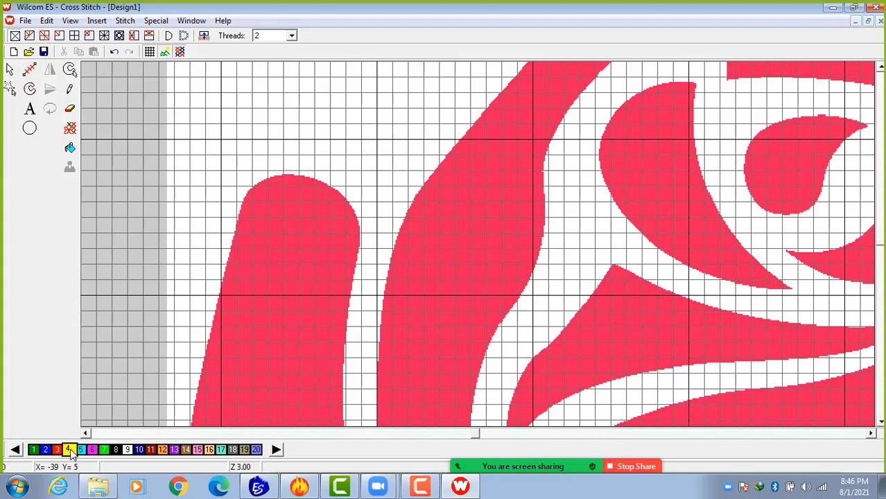
left_click(70, 91)
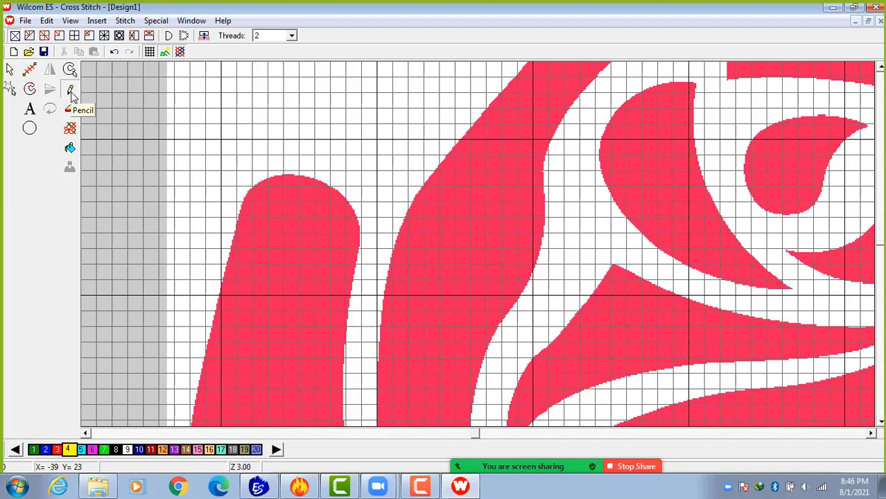
left_click(231, 105)
left_click(246, 105)
left_click(263, 106)
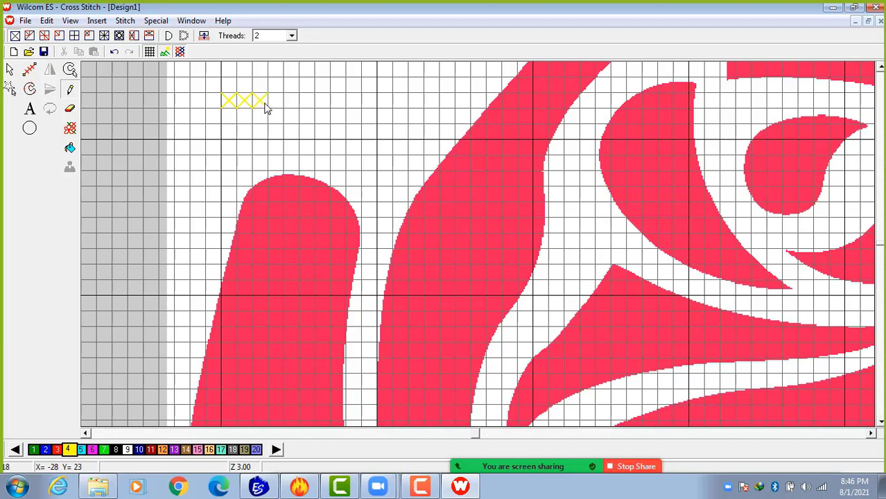
left_click(276, 106)
left_click(292, 104)
left_click(70, 111)
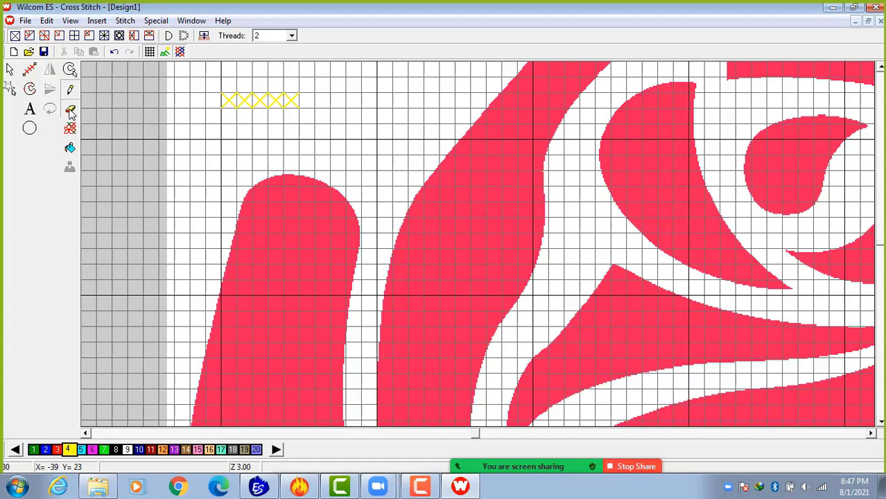
left_click(293, 102)
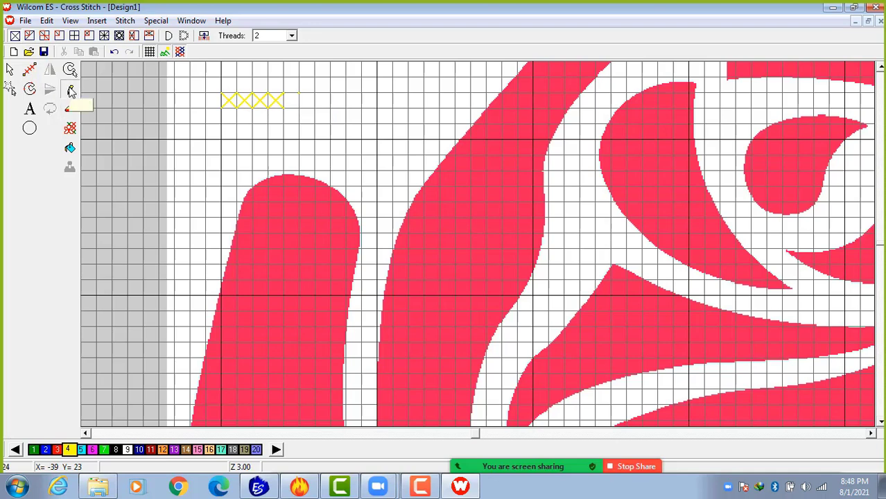
Pencil a two-by-two block of Three Quarter Cross stitches in magenta colour 6, below and to the right of the yellow row.
left_click(75, 90)
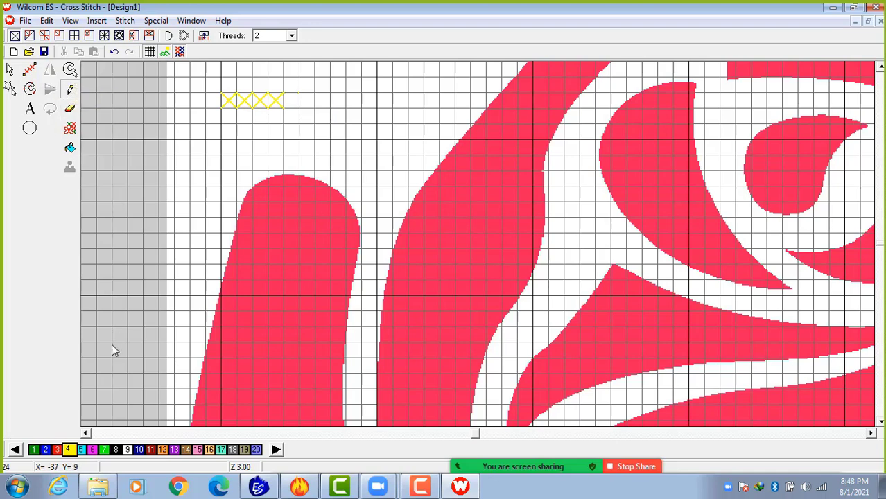
left_click(94, 450)
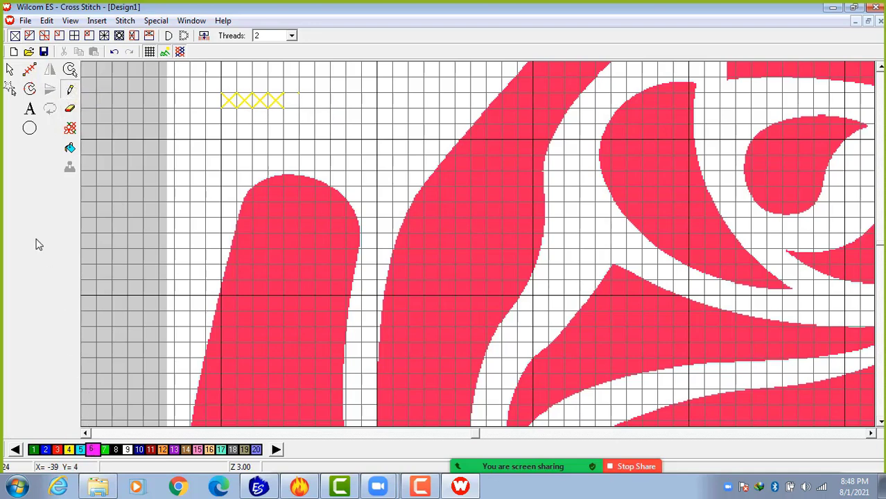
left_click(30, 37)
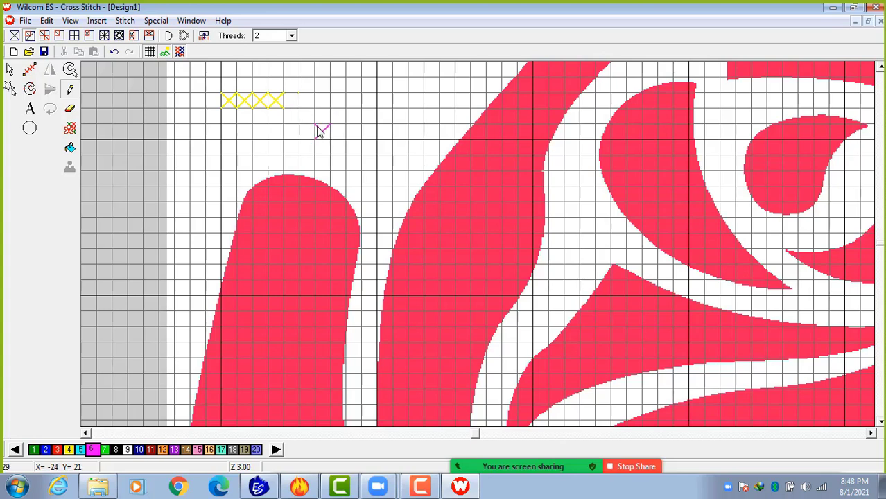
left_click(320, 132)
left_click(345, 143)
left_click(346, 116)
left_click(334, 116)
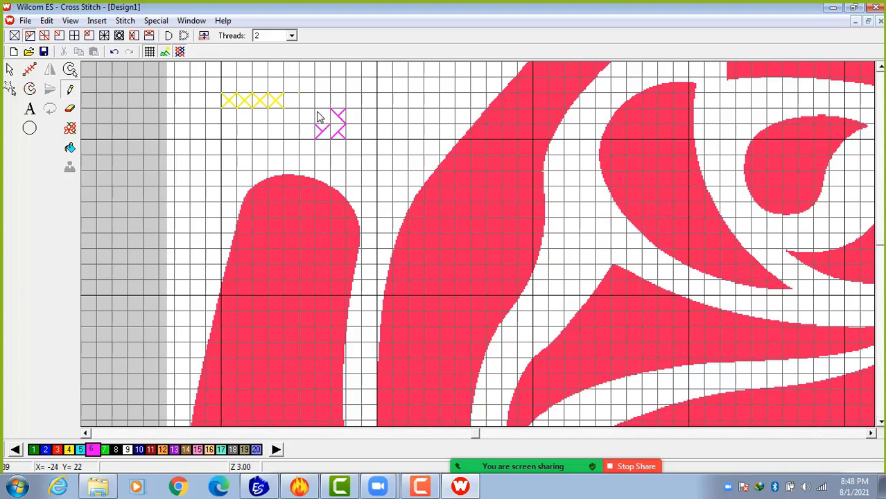
left_click(318, 115)
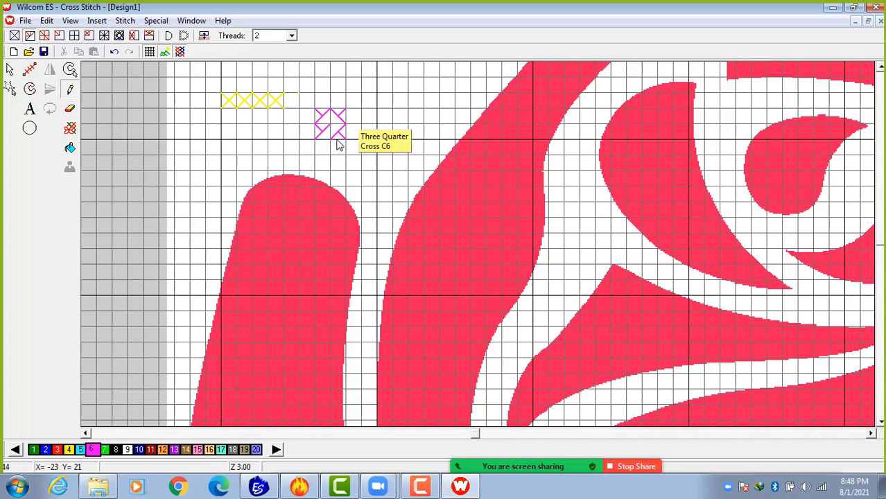
Pencil four magenta half crosses forming a diamond directly below the yellow row.
left_click(45, 38)
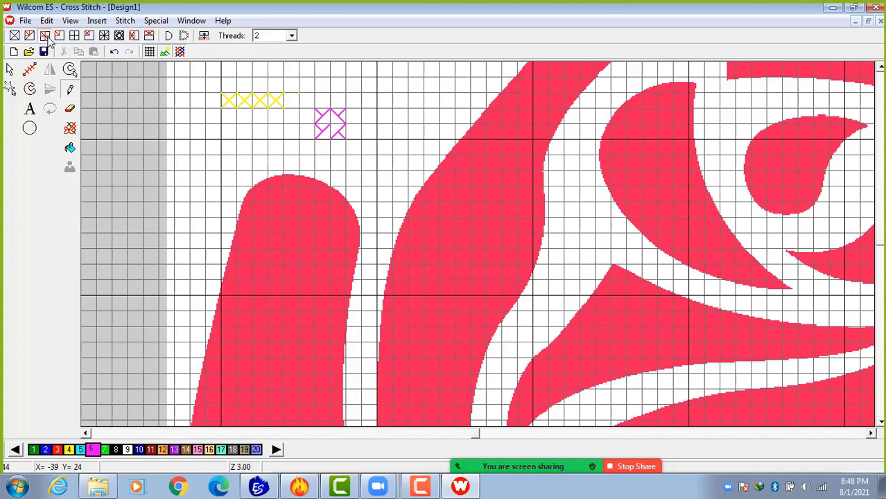
left_click(258, 133)
left_click(275, 132)
left_click(276, 120)
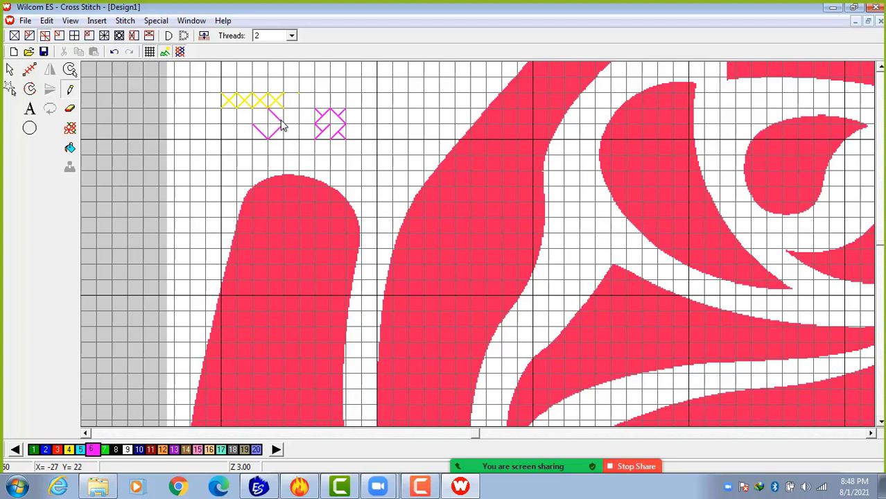
left_click(263, 119)
left_click(266, 117)
Place magenta quarter crosses as an X on the leftmost petal's tip and as a zigzag beside that petal.
left_click(297, 185)
left_click(287, 185)
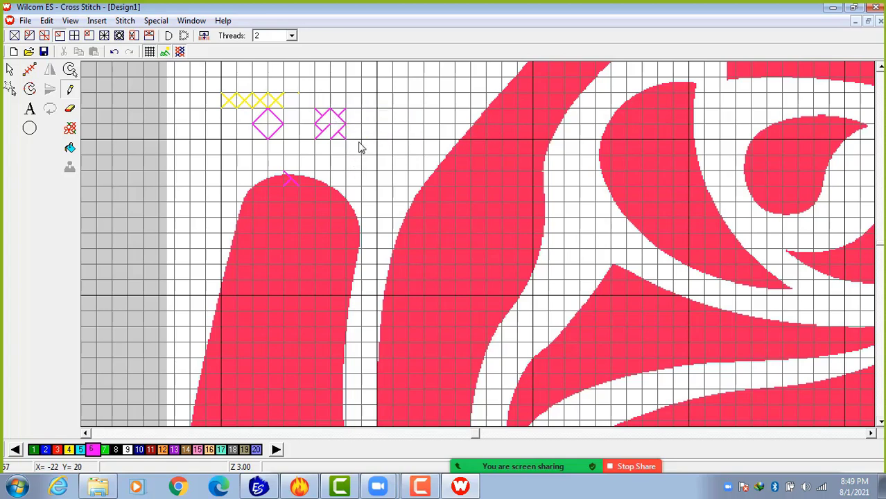
left_click(358, 146)
left_click(359, 151)
right_click(366, 168)
left_click(366, 164)
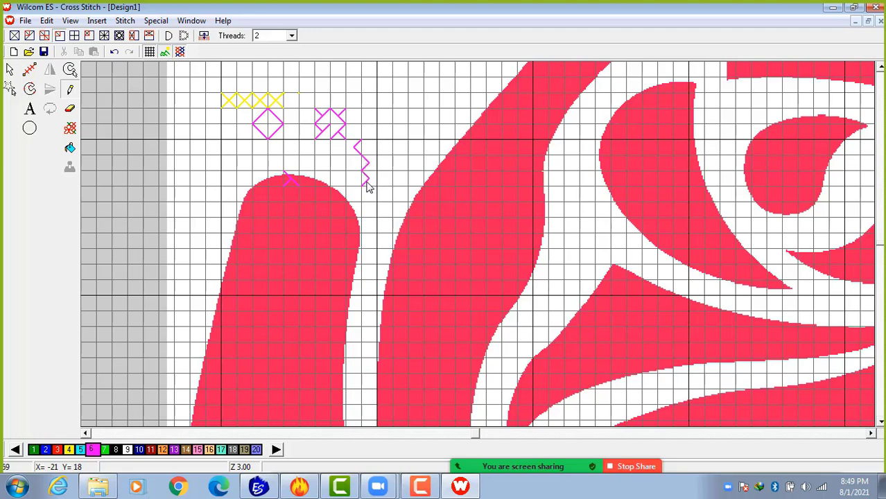
Pencil three mini crosses diagonally below the diamond and one Double Cross to the left of them.
left_click(89, 38)
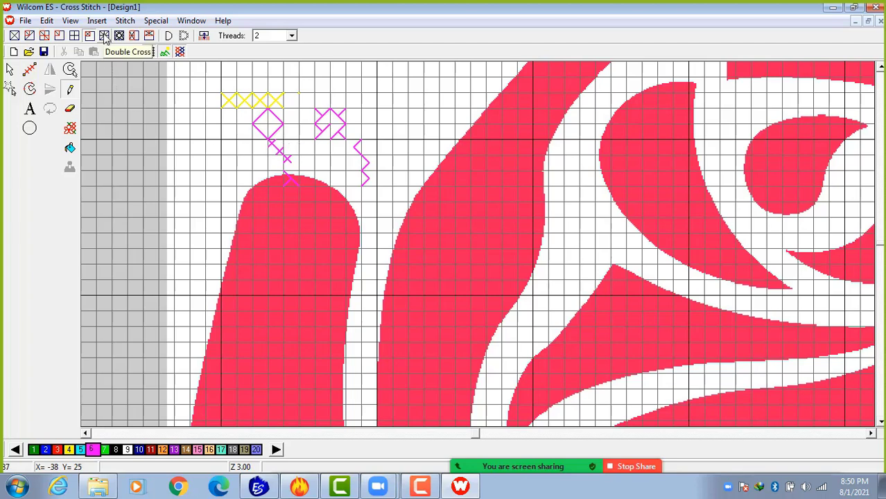
left_click(214, 153)
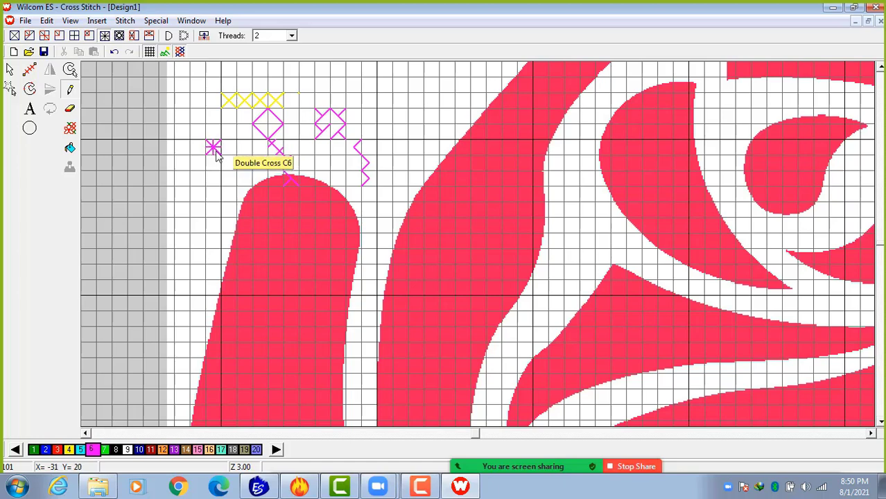
Pencil a vertical column of three French Knot stitches in magenta to the right of the Three Quarter Cross block.
left_click(119, 37)
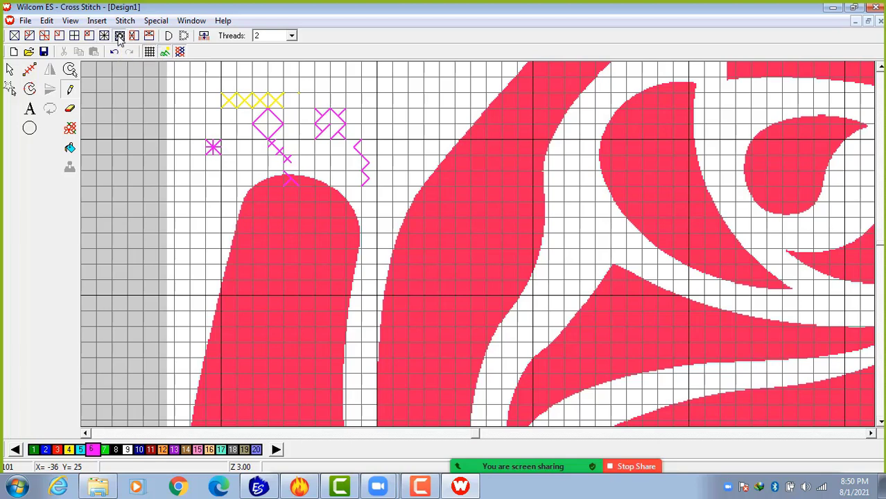
left_click(400, 133)
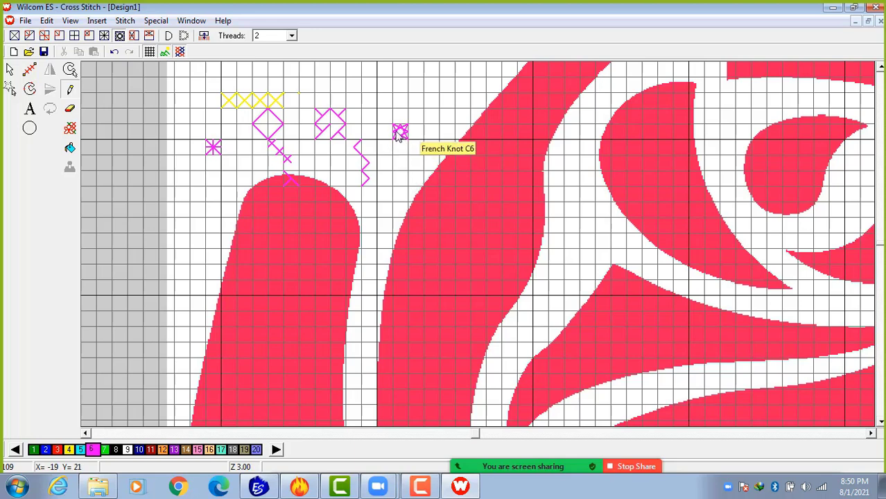
left_click(400, 122)
left_click(400, 114)
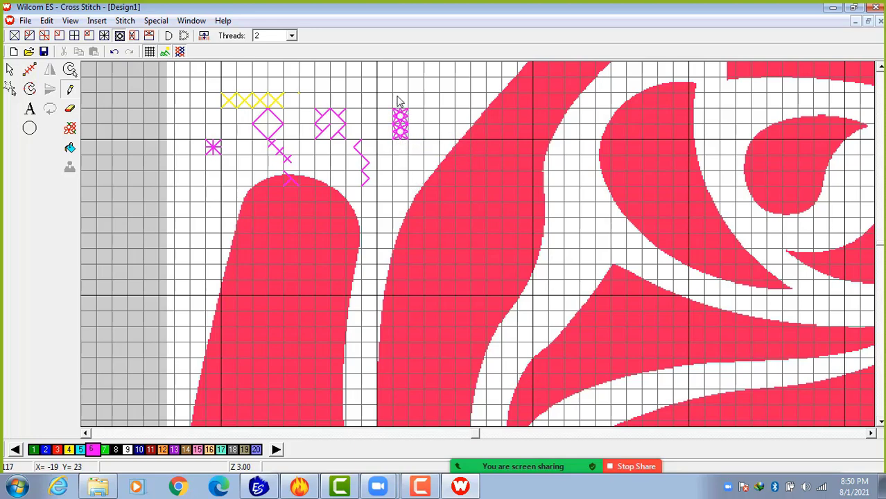
left_click(401, 100)
View the whole rose with its sample stitches, and switch to EmbroideryStudio to view the cross-stitch leaf.
key("shift+z")
key("shift+z")
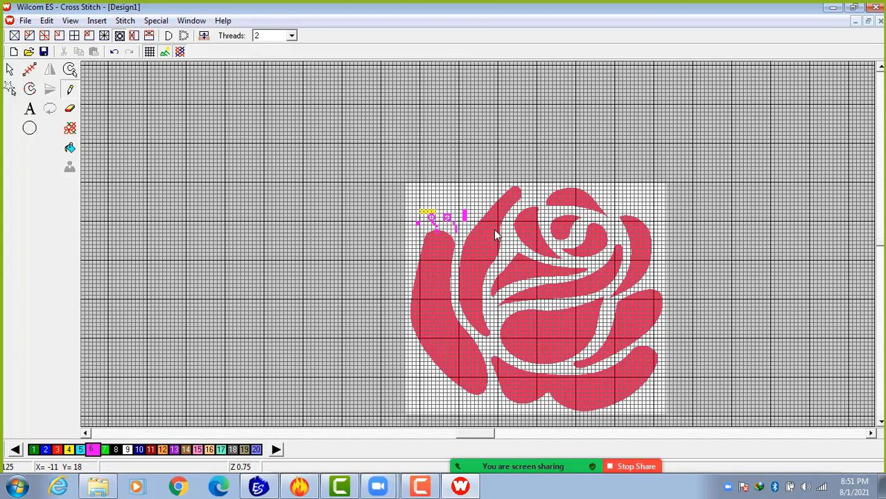
left_click(299, 487)
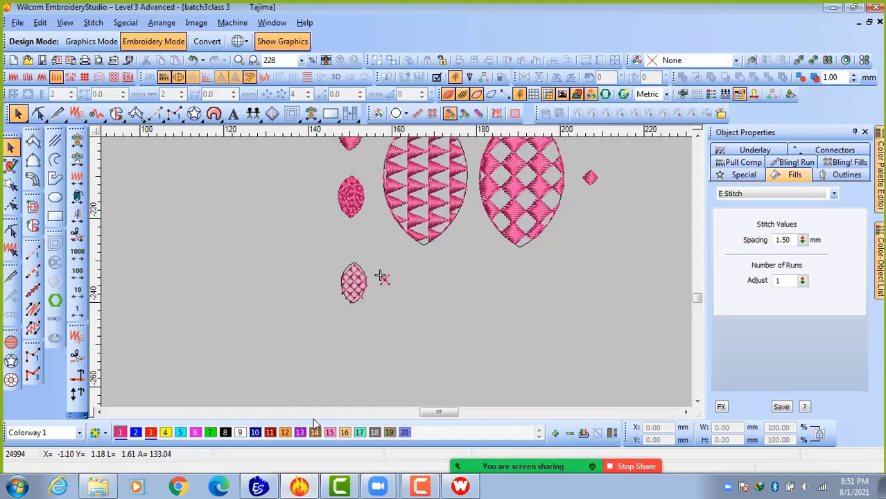
left_click(18, 23)
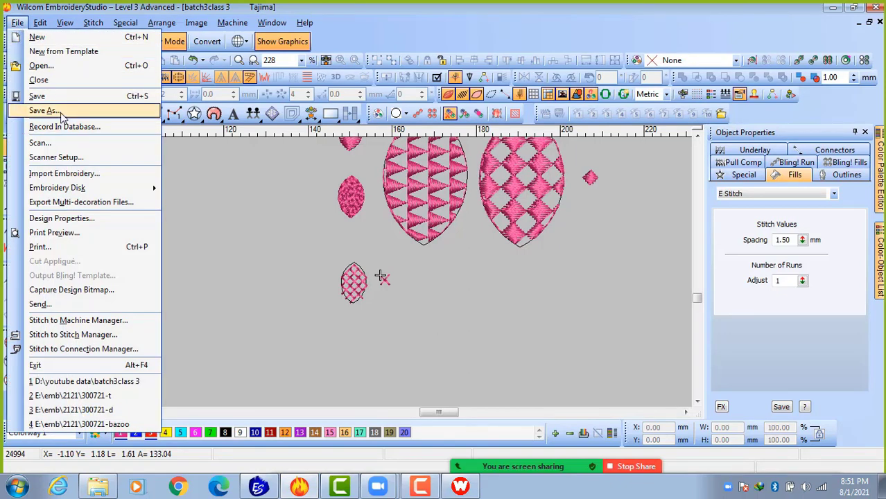
left_click(49, 111)
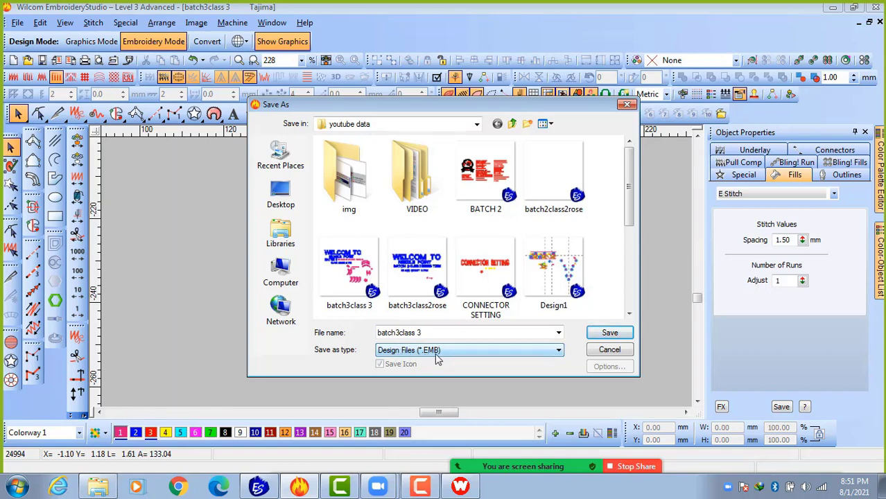
left_click(602, 350)
Switch to the Cross Stitch editor and begin saving the rose design under a new name, with the Desktop as location.
left_click(460, 487)
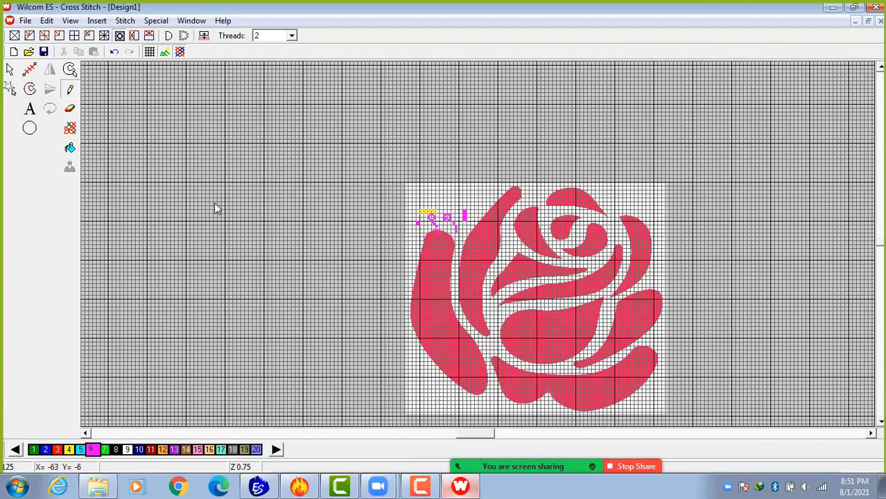
left_click(24, 21)
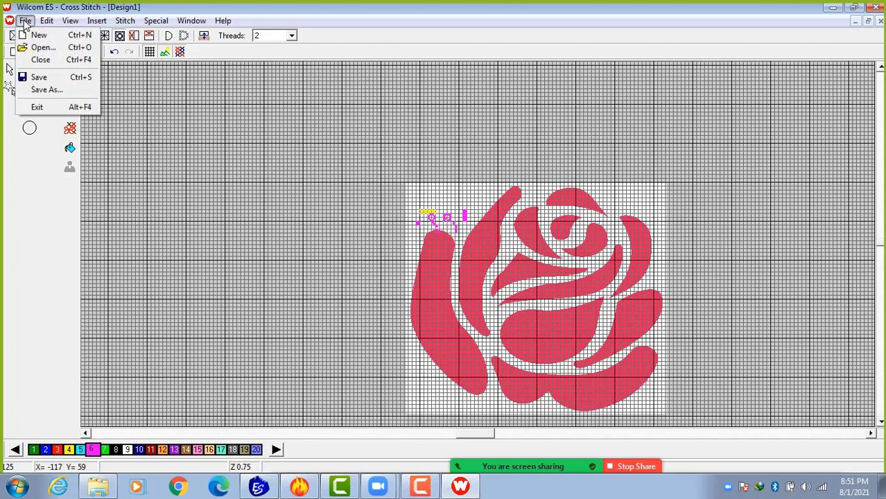
left_click(45, 90)
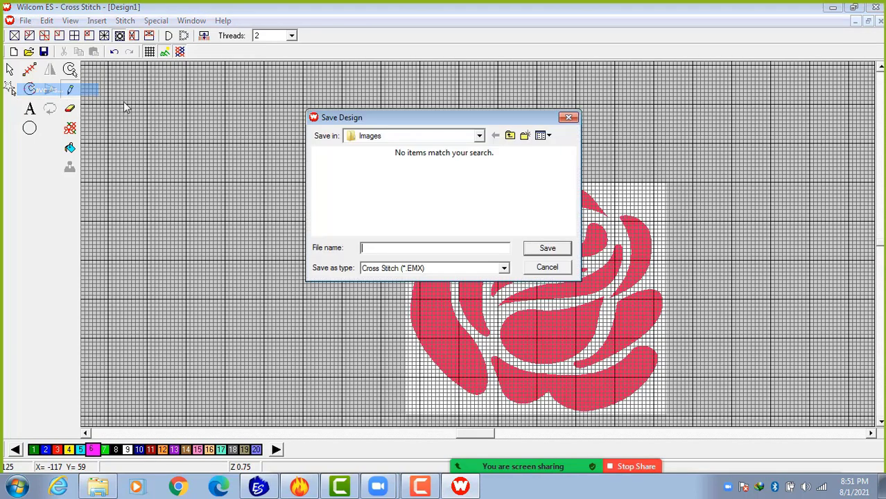
left_click(410, 142)
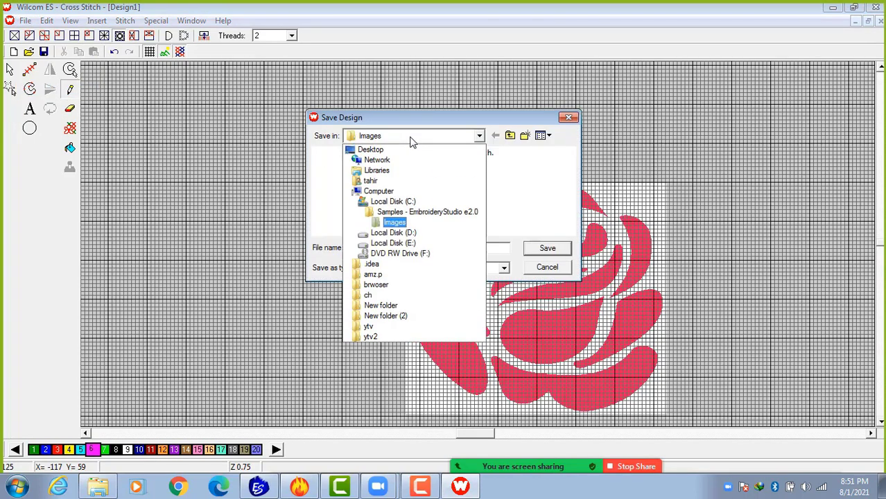
left_click(392, 154)
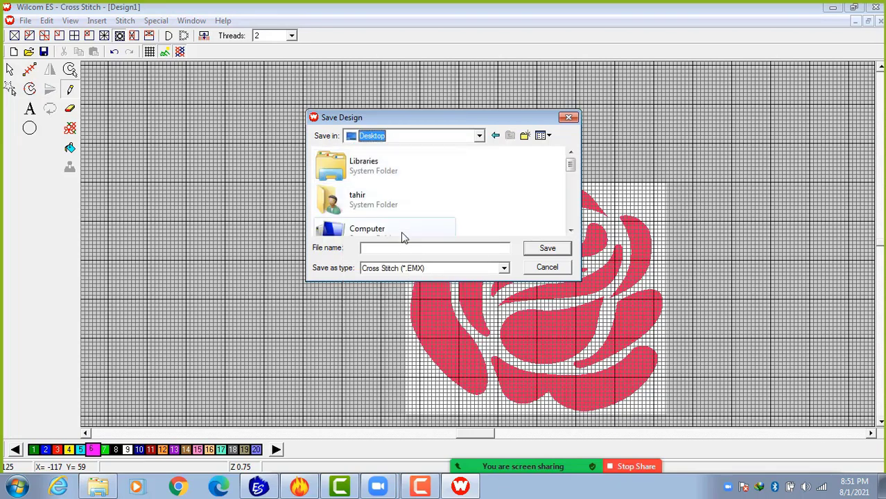
Create a folder named BACTH 3 on the Desktop and save the cross-stitch design in it as 0 in EMX format.
right_click(528, 181)
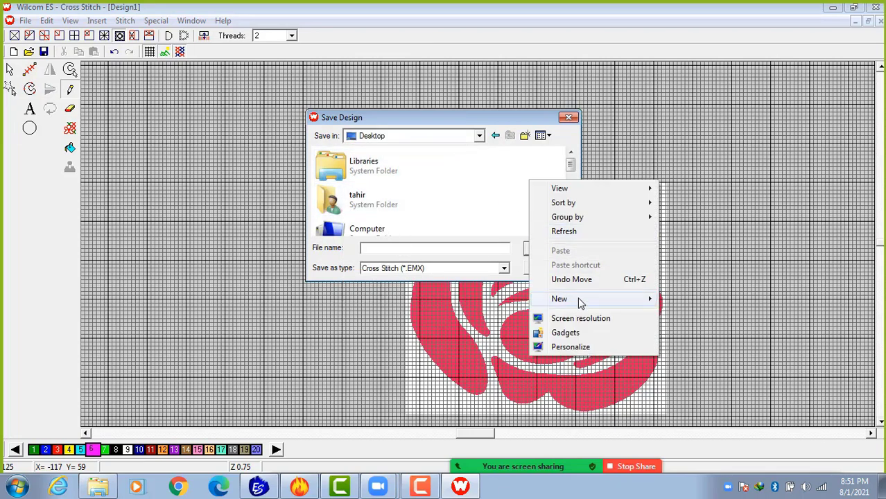
mouse_move(559, 299)
left_click(714, 298)
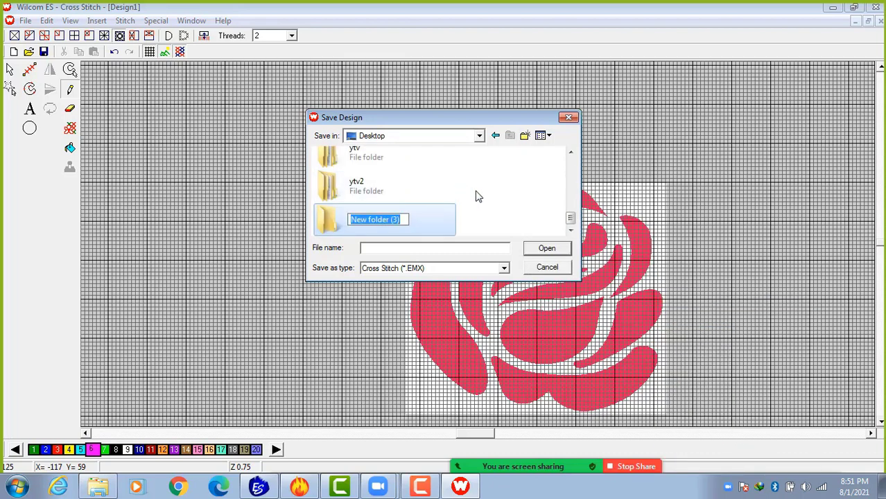
type("BACT")
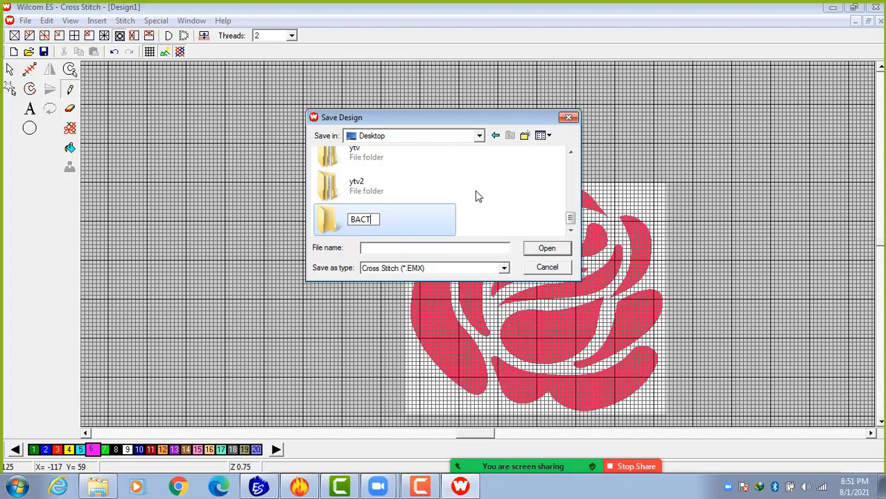
type("H 3")
left_click(428, 224)
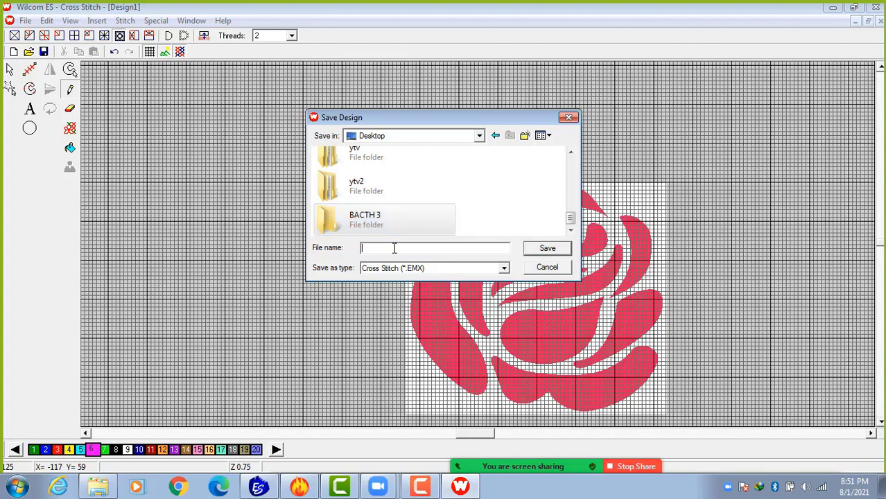
double_click(375, 219)
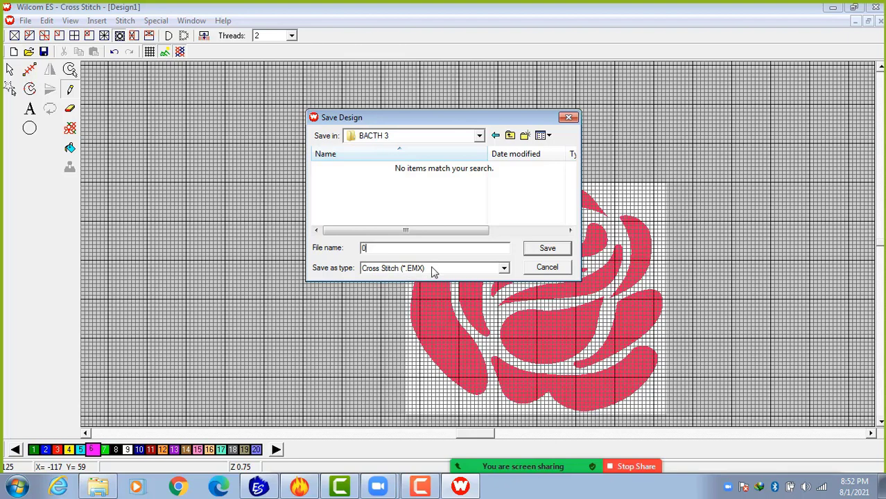
left_click(548, 251)
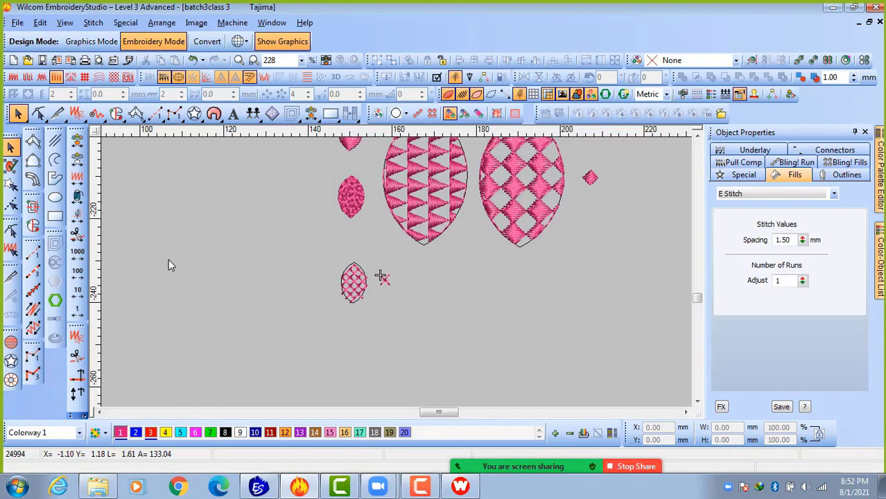
Open the saved file 0 from the Desktop folder BACTH 3 in EmbroideryStudio.
left_click(97, 487)
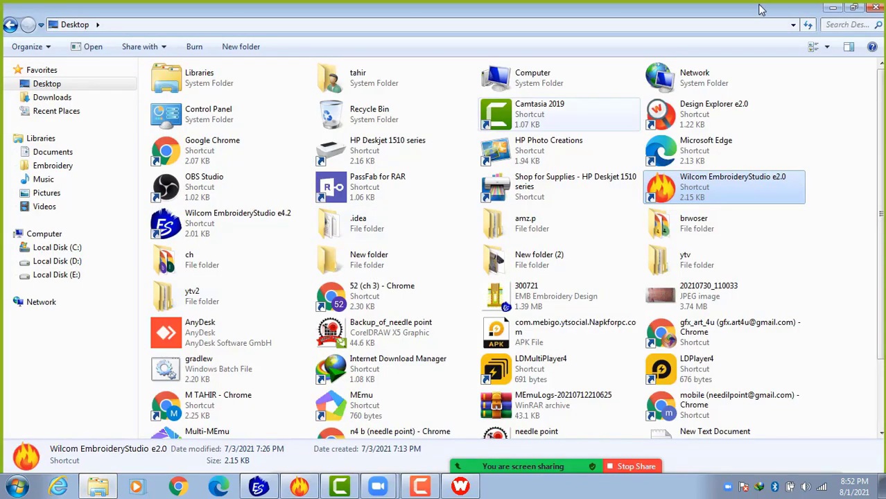
left_click(854, 8)
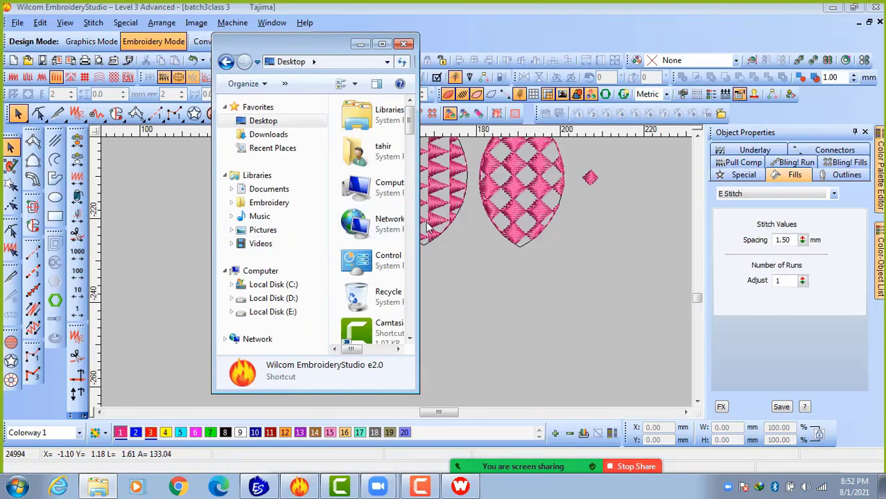
left_click_drag(411, 130, 408, 331)
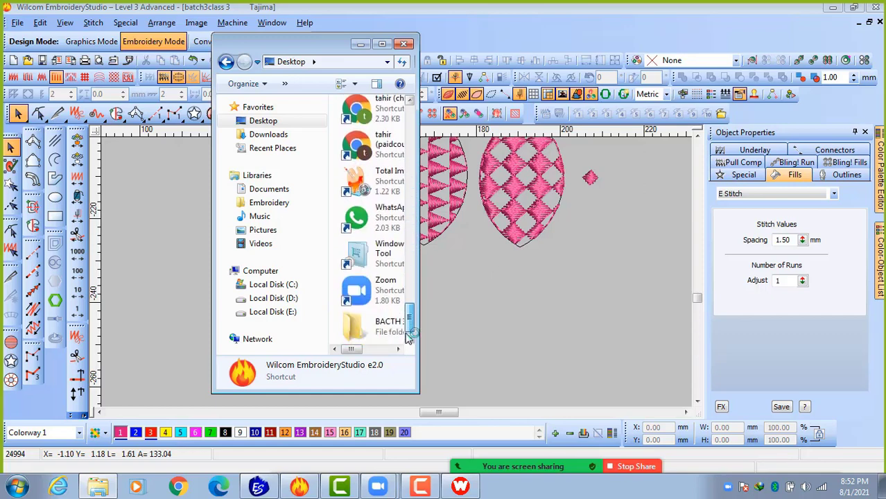
double_click(385, 324)
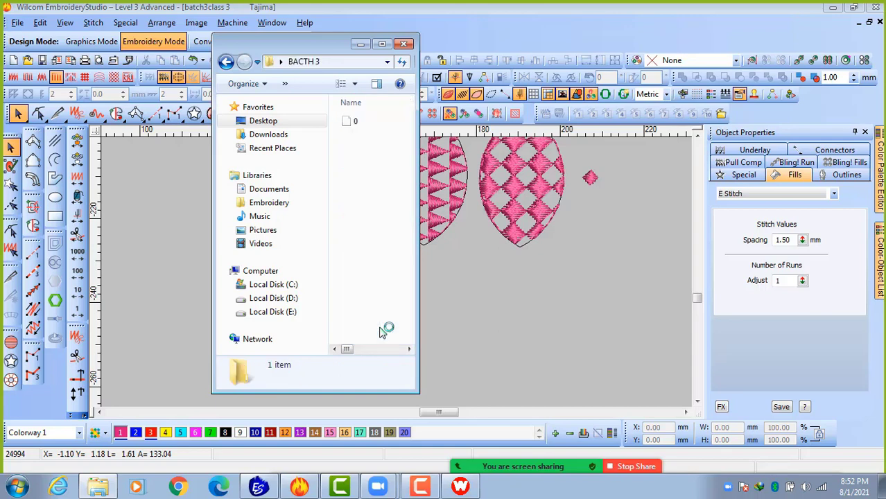
left_click(351, 123)
left_click_drag(402, 160, 496, 296)
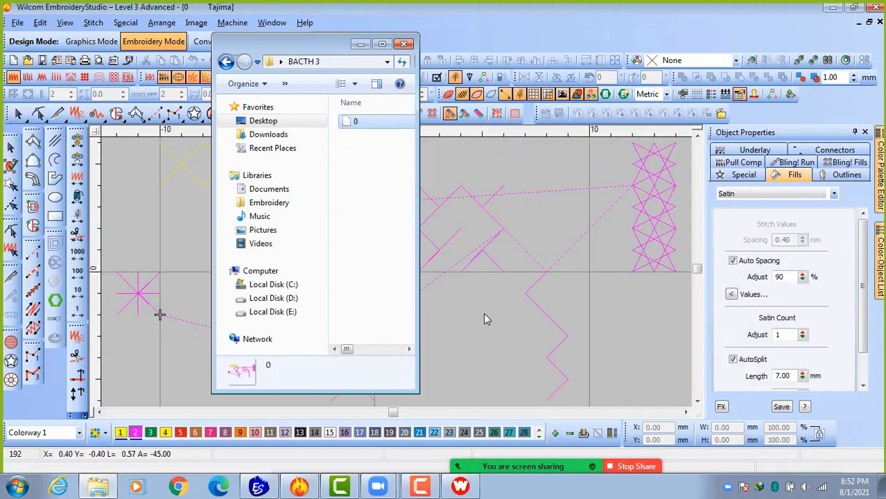
left_click(477, 313)
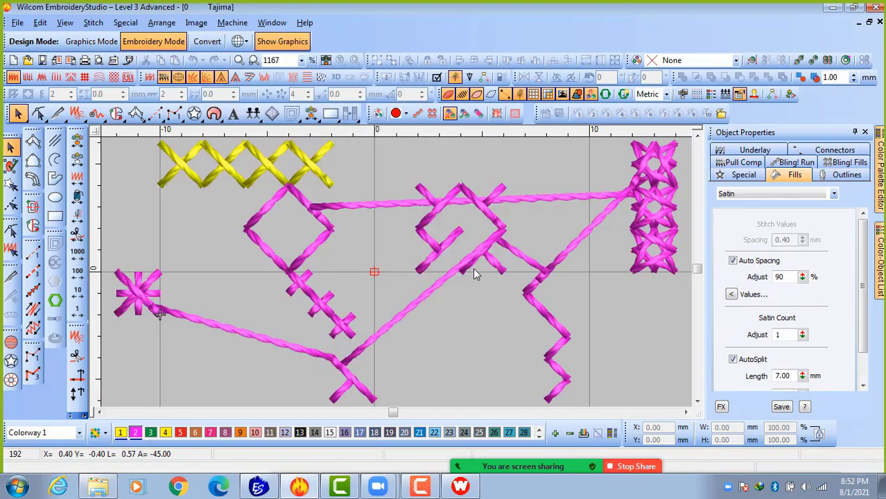
Raise the yellow cross row to the 10 mm grid line and shift the magenta stitches to about X -2.4, Y 0.9 mm.
scroll(474, 271, "down", 5)
scroll(398, 278, "up", 4)
scroll(398, 277, "down", 1)
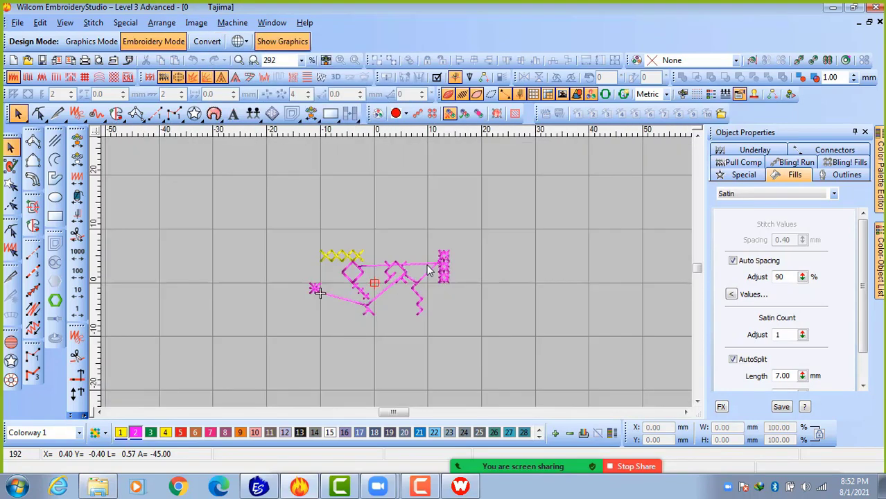
left_click(350, 261)
left_click_drag(337, 260, 332, 231)
left_click(362, 278)
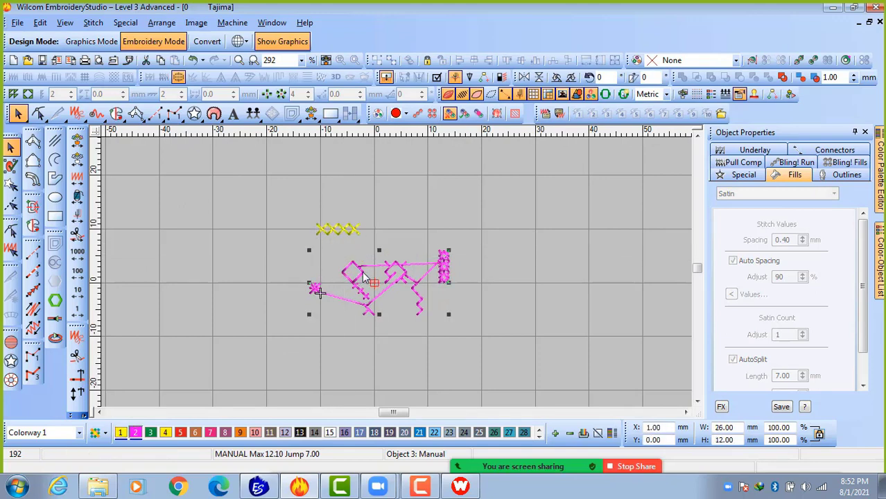
left_click_drag(362, 276, 344, 271)
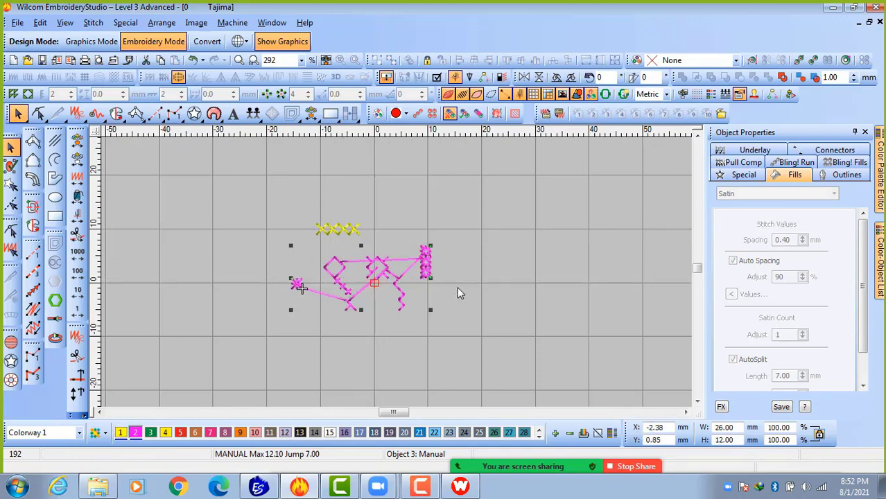
Compare with the Cross Stitch editor, then move the magenta stitches to about X 13, Y -1.5 mm and the yellow row about 7 mm up.
left_click(460, 487)
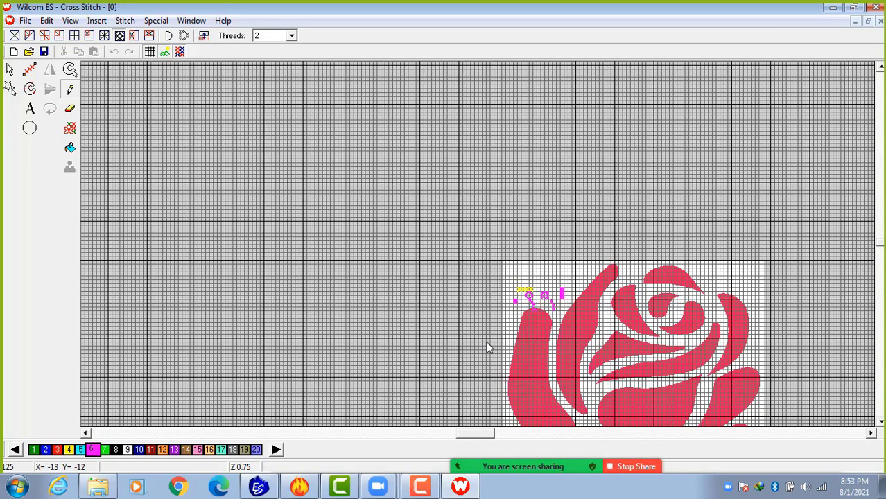
left_click(299, 487)
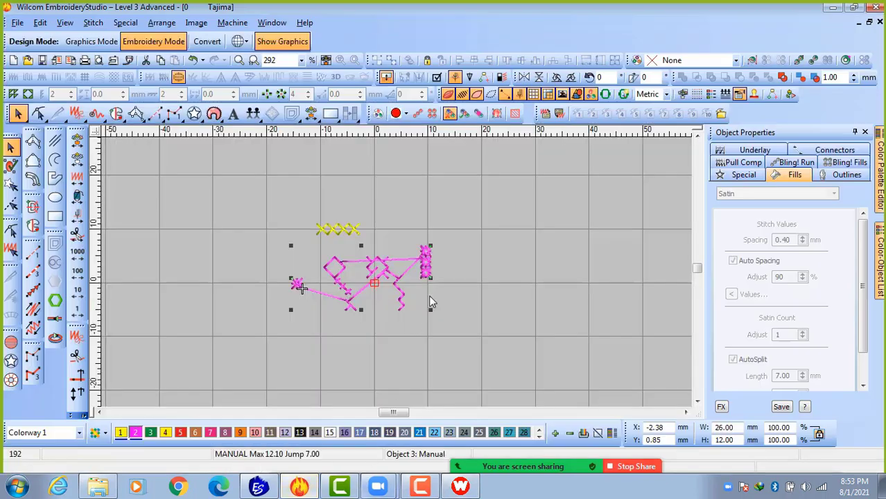
left_click_drag(429, 258, 511, 270)
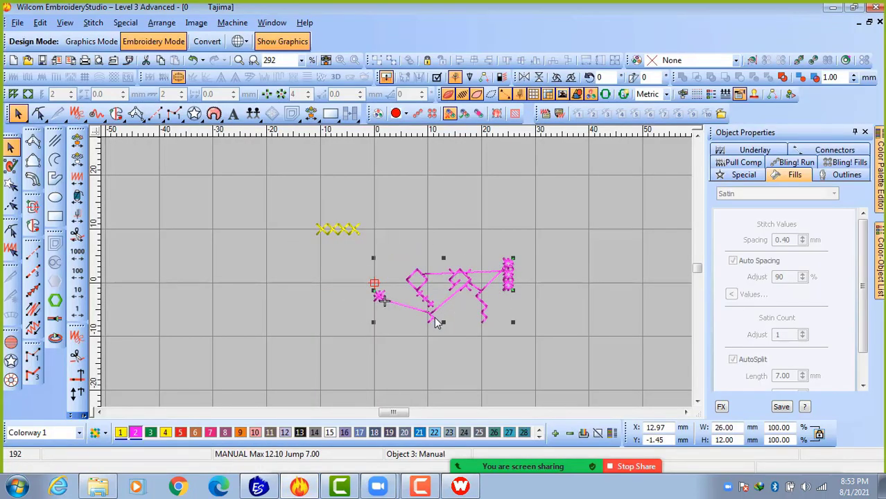
left_click(342, 234)
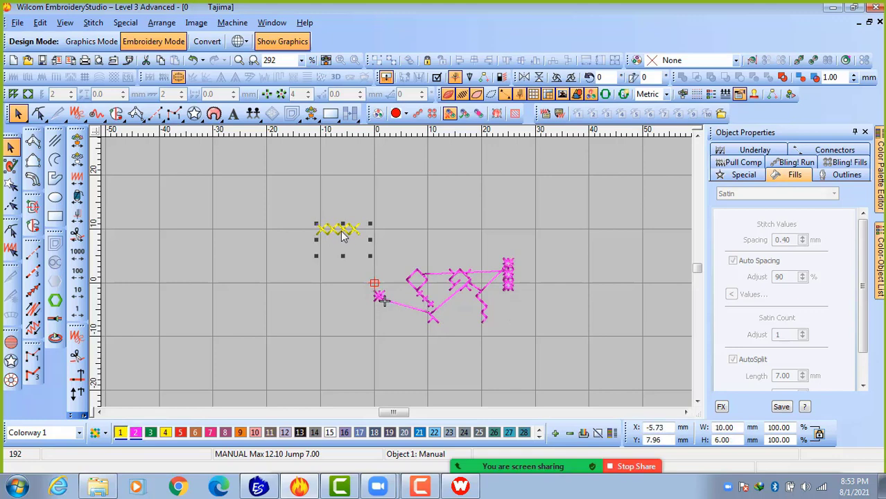
left_click_drag(342, 236, 342, 199)
left_click(340, 263)
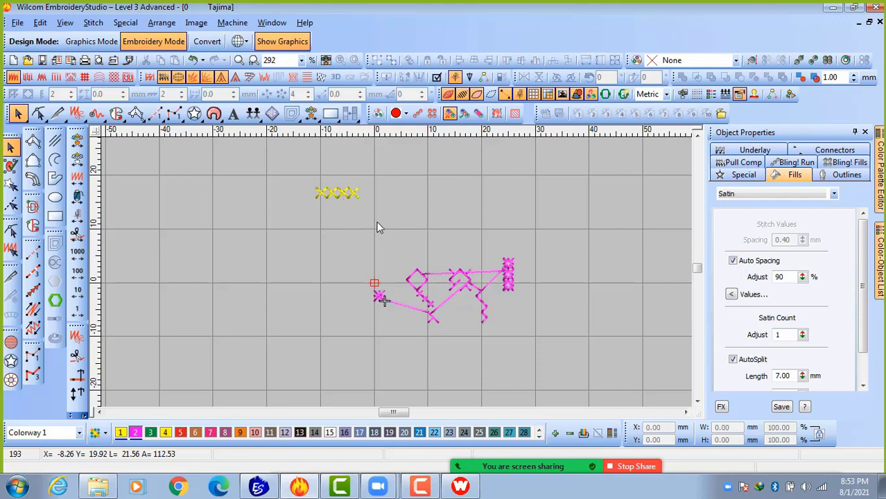
left_click(18, 23)
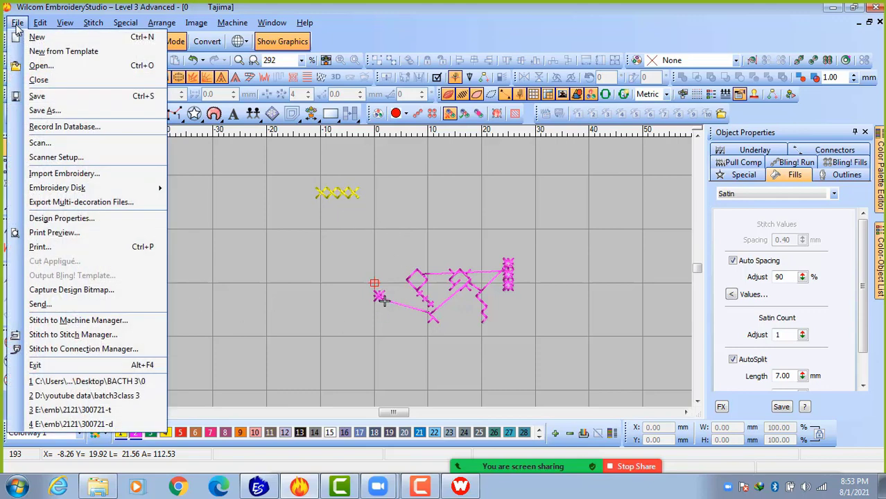
left_click(91, 291)
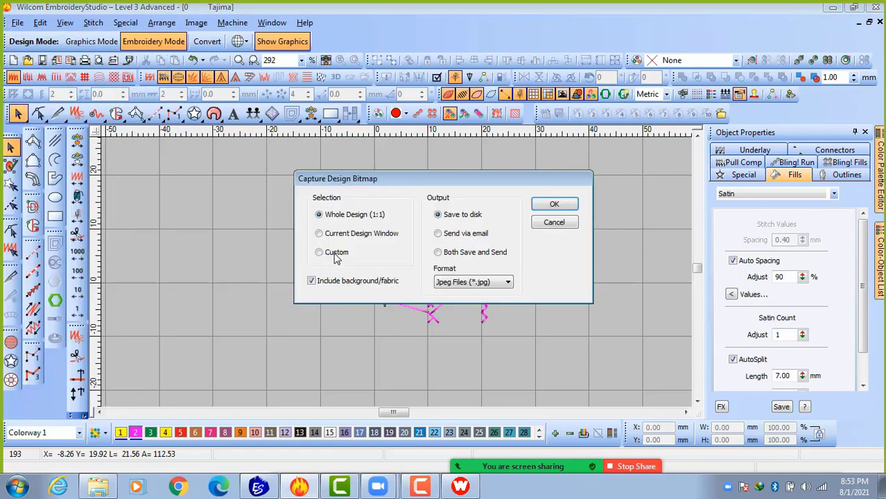
left_click(555, 223)
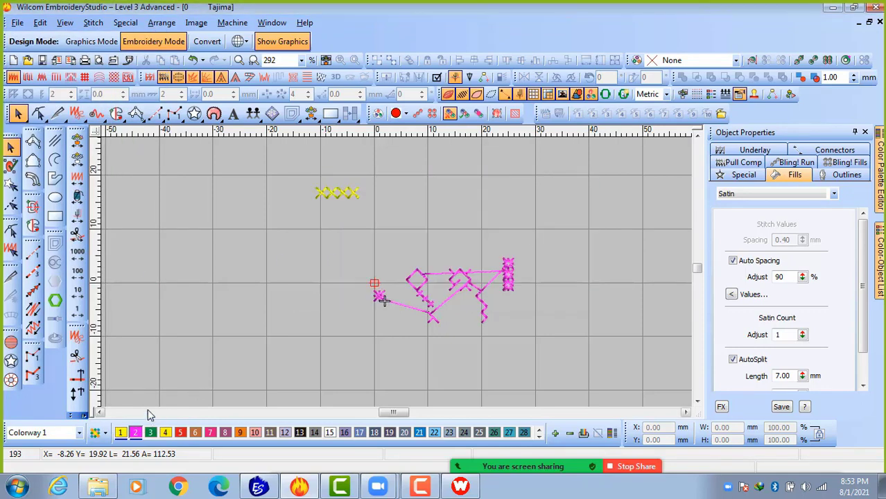
Set the design window's background color to black.
left_click(105, 434)
mouse_move(197, 387)
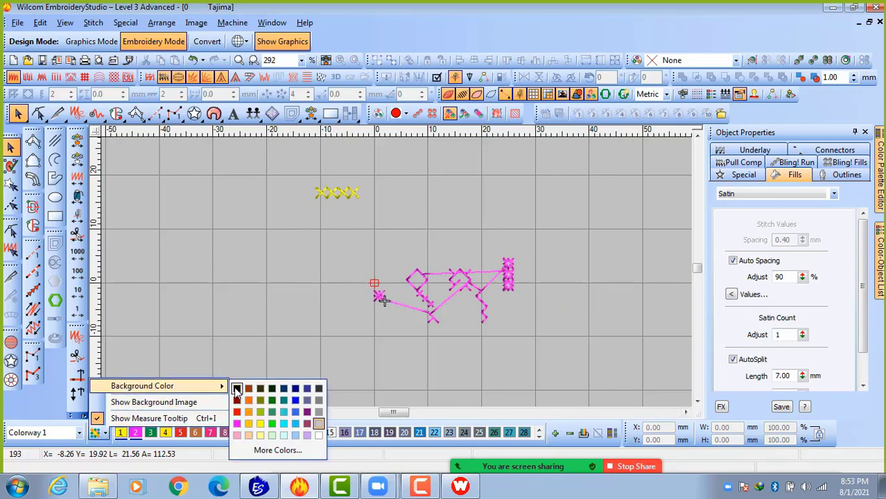
left_click(236, 390)
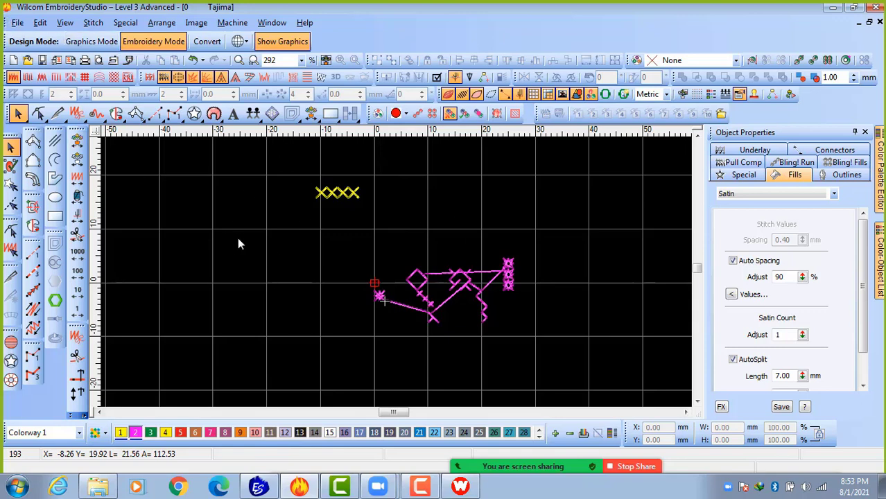
Close design 0 without saving its changes and inspect the cross-stitch leaf in batch3class 3.
left_click(879, 22)
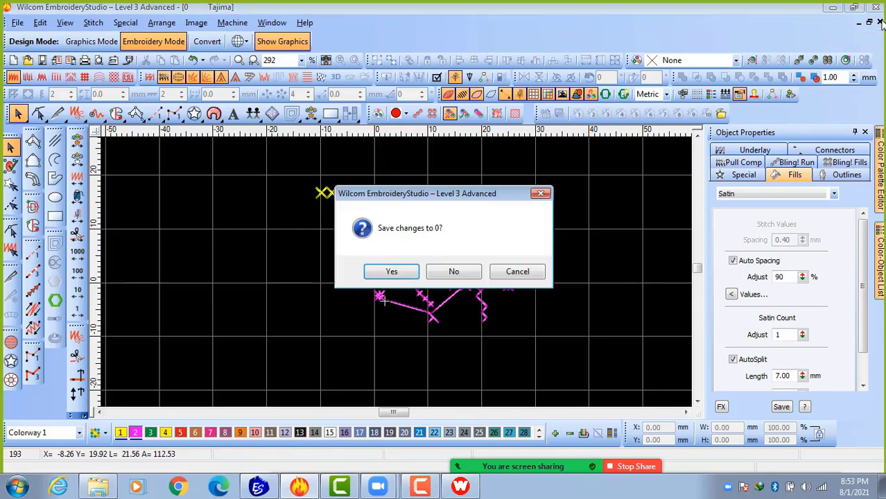
left_click(454, 273)
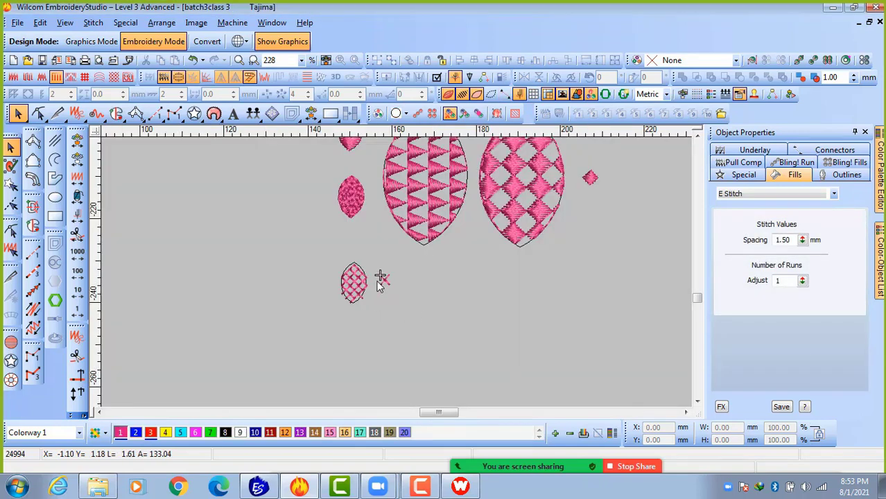
scroll(361, 289, "down", 2)
scroll(393, 280, "up", 3)
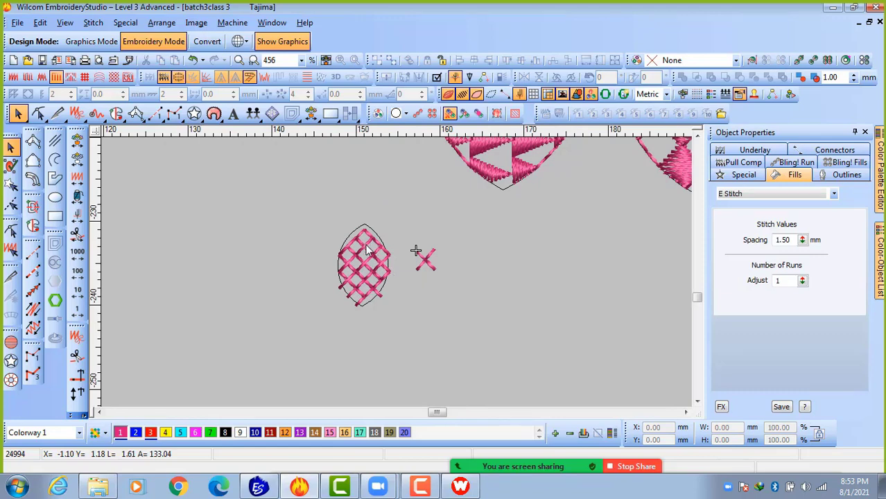
Set the cross-stitch leaf's fabric count to 8 stitches/inch.
scroll(373, 244, "up", 3)
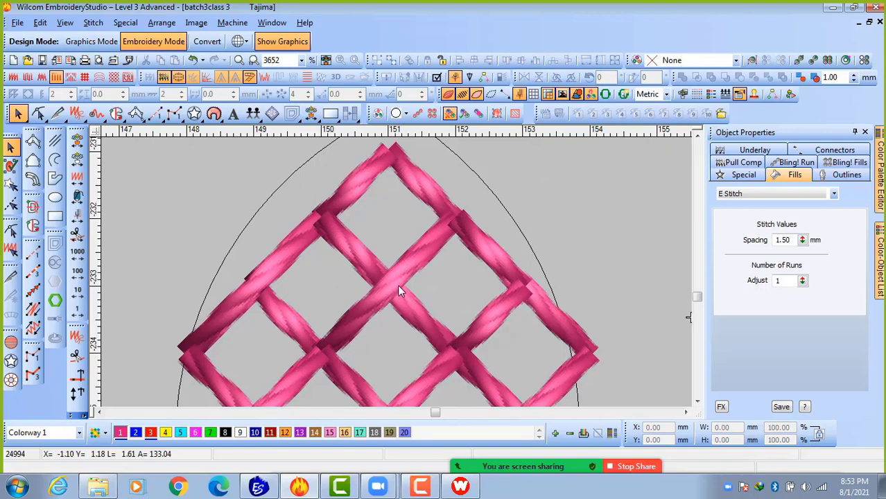
scroll(398, 285, "down", 1)
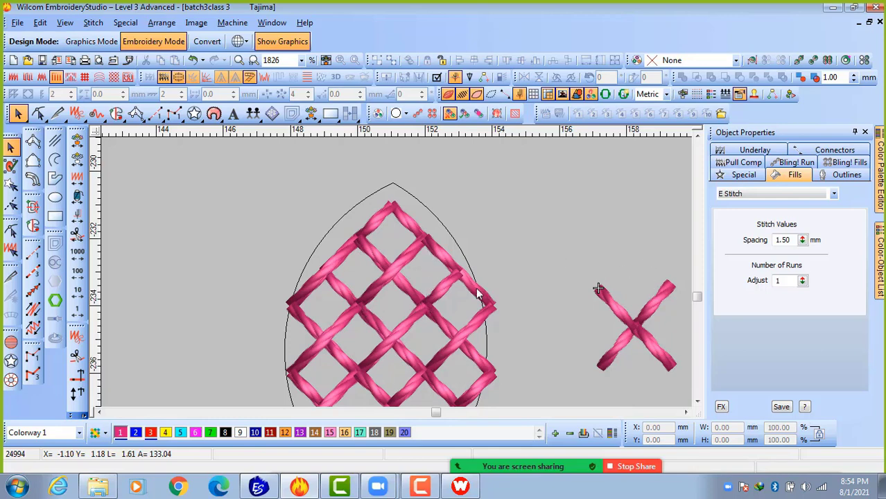
left_click(400, 292)
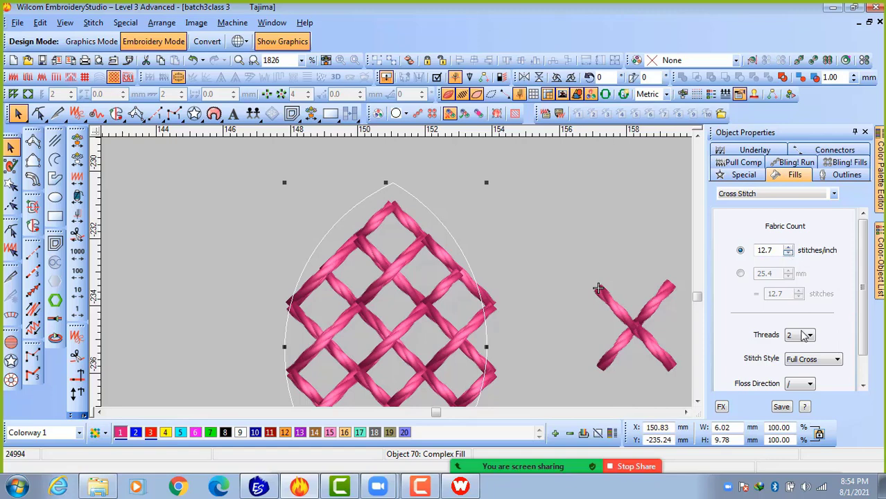
left_click(788, 254)
double_click(788, 253)
left_click(788, 254)
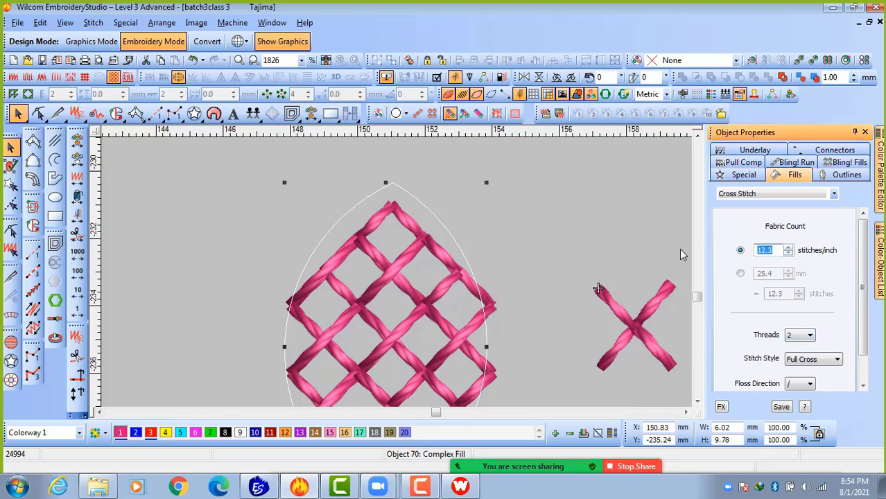
type("8")
key("Return")
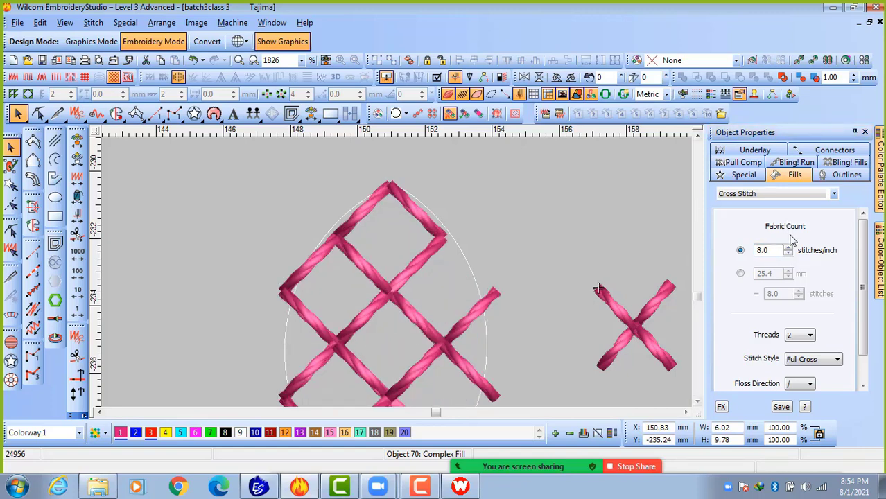
Set the cross-stitch leaf's fabric count to 12 stitches/inch.
left_click_drag(778, 250, 732, 251)
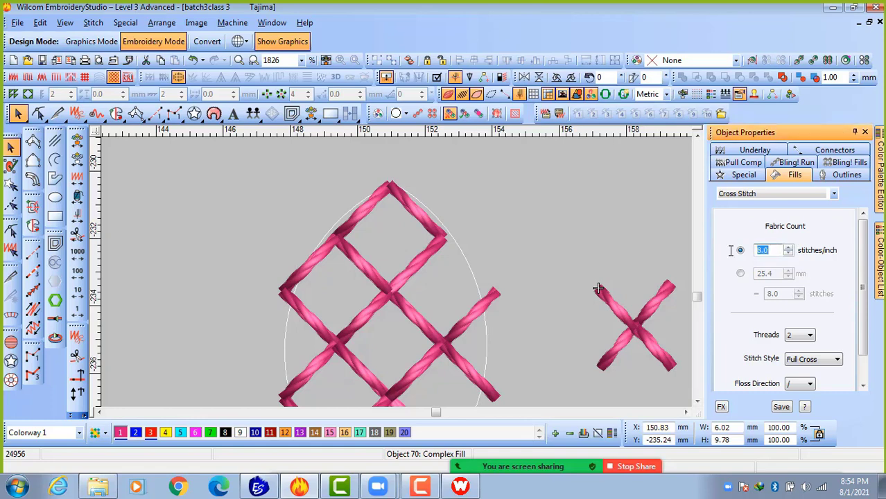
type("12")
key("Return")
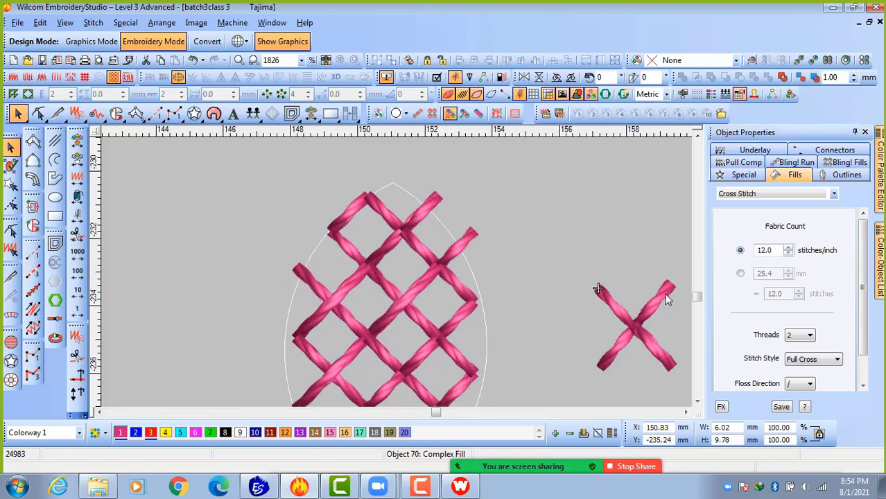
key("shift+z")
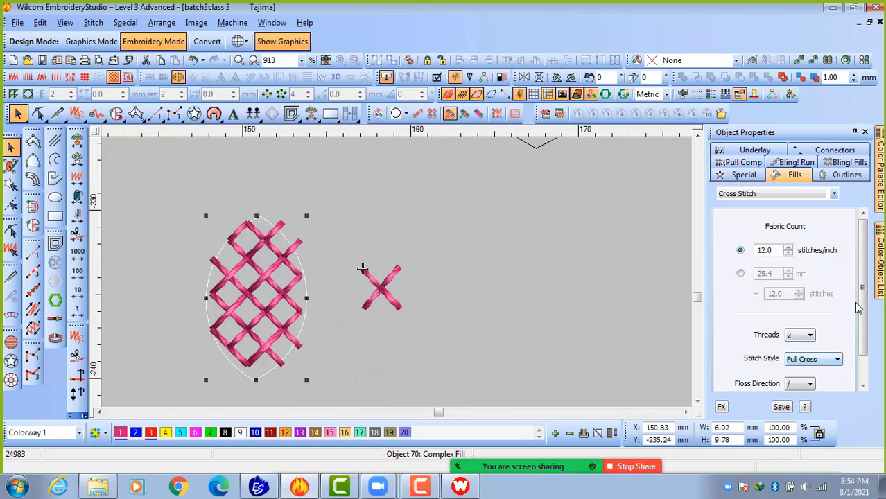
Check the thread count options, try the Upright Cross stitch style on the leaf, and return it to Full Cross.
scroll(859, 308, "down", 1)
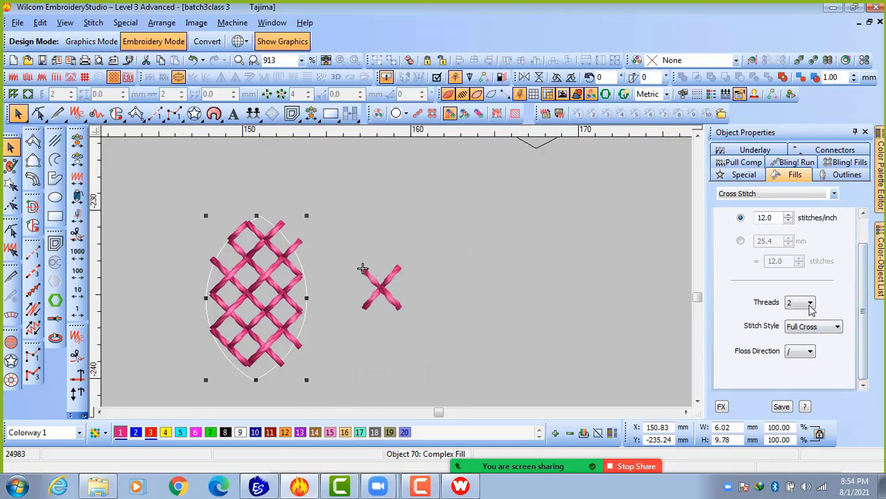
left_click(810, 305)
left_click(811, 307)
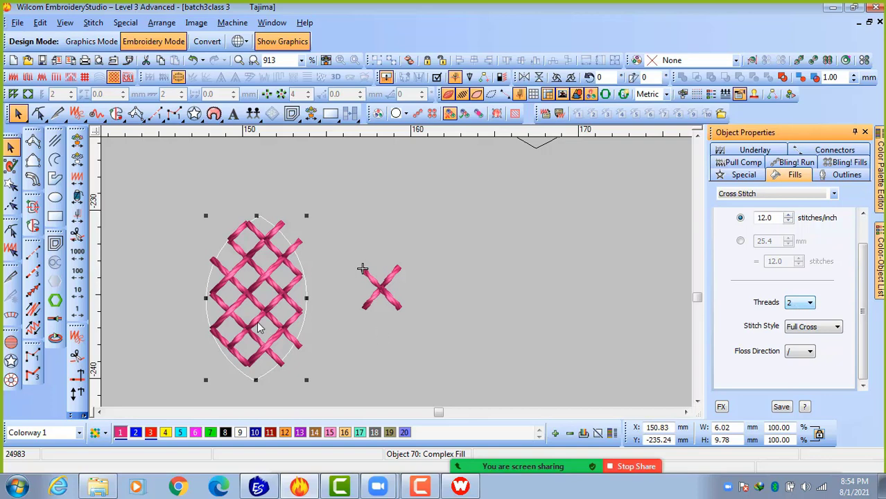
left_click(837, 328)
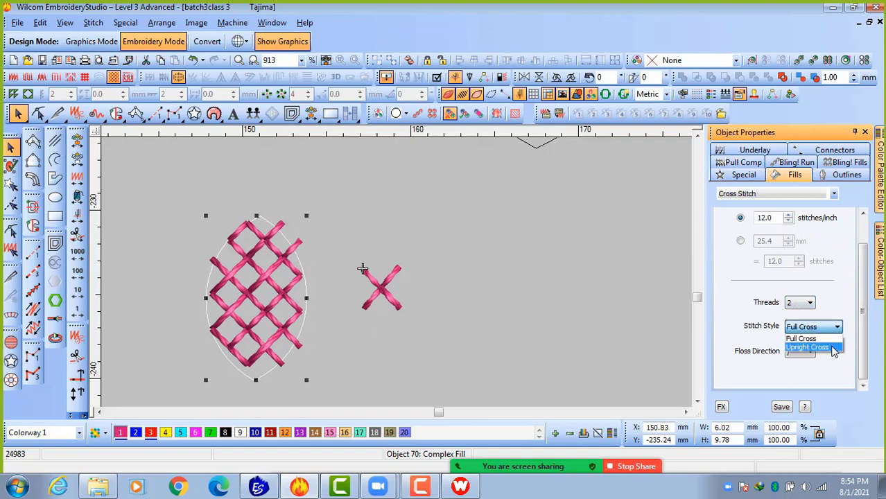
left_click(832, 348)
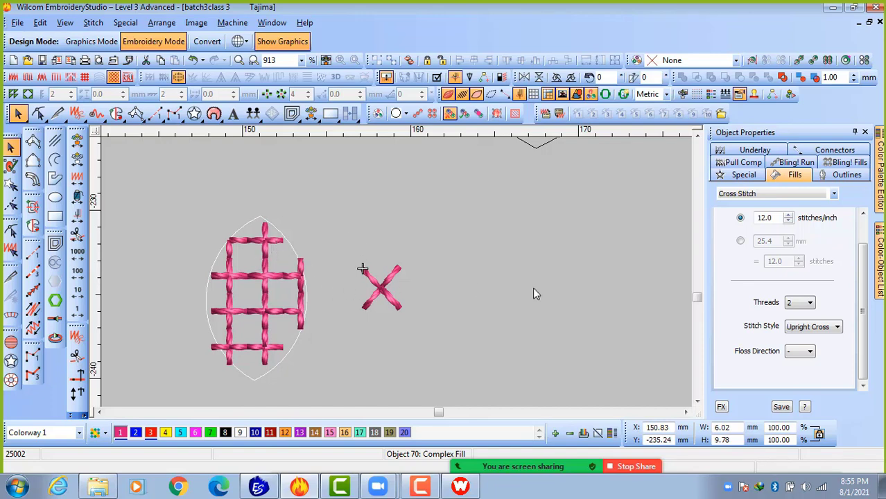
left_click(837, 327)
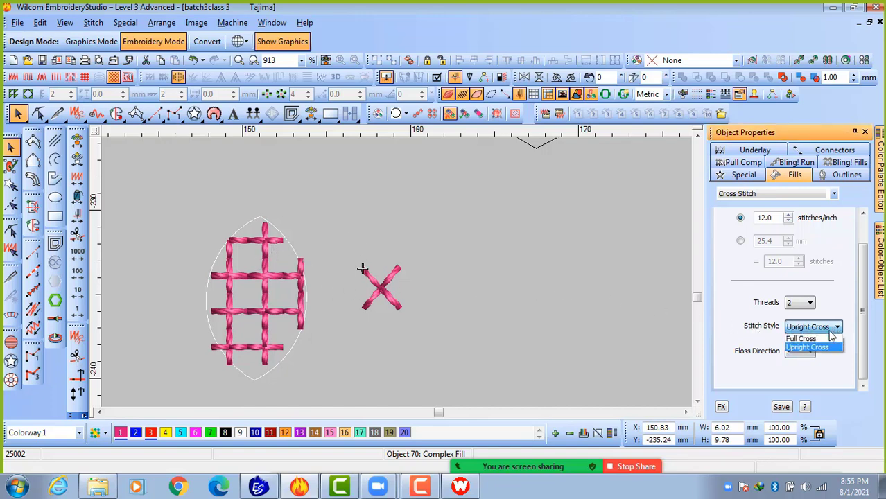
left_click(805, 338)
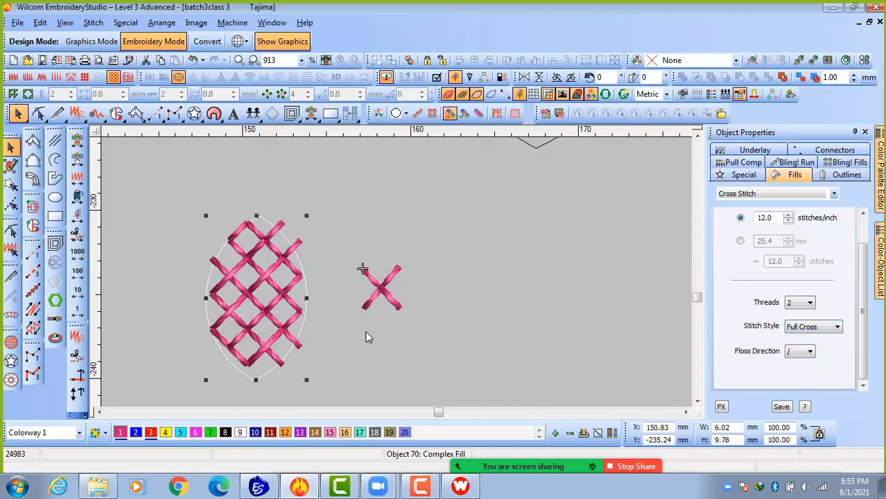
Copy the cross-stitch leaf about 13 mm to the right and set the copy's stitch style to Upright Cross.
left_click_drag(277, 305, 498, 303)
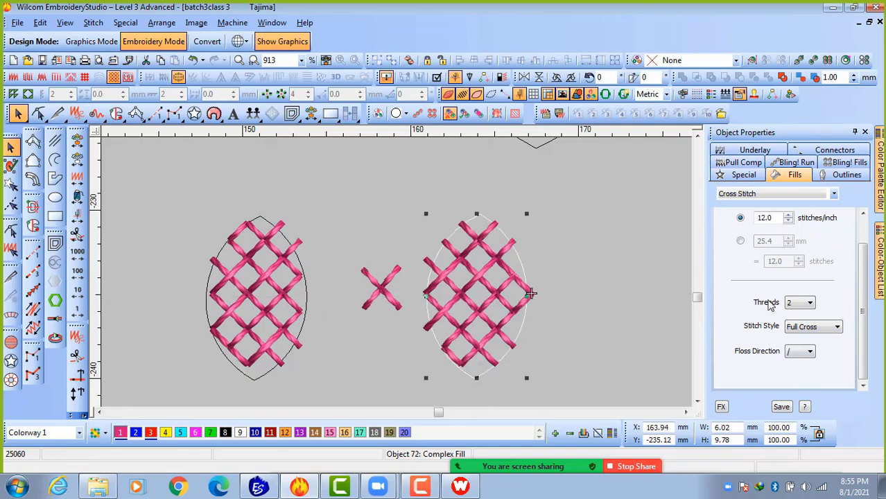
left_click(837, 328)
left_click(805, 351)
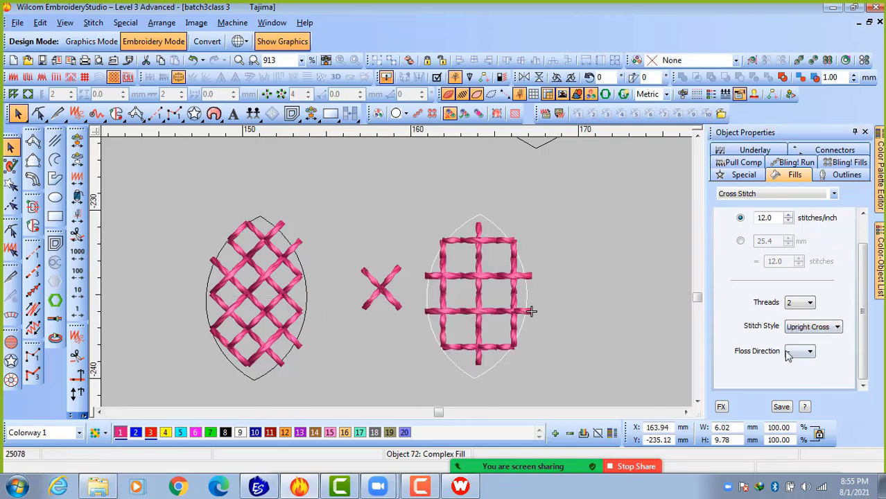
Copy the Upright Cross leaf about 7.7 mm further right and set the new copy's stitch style to Full Cross.
left_click(600, 293)
left_click_drag(480, 288, 606, 284)
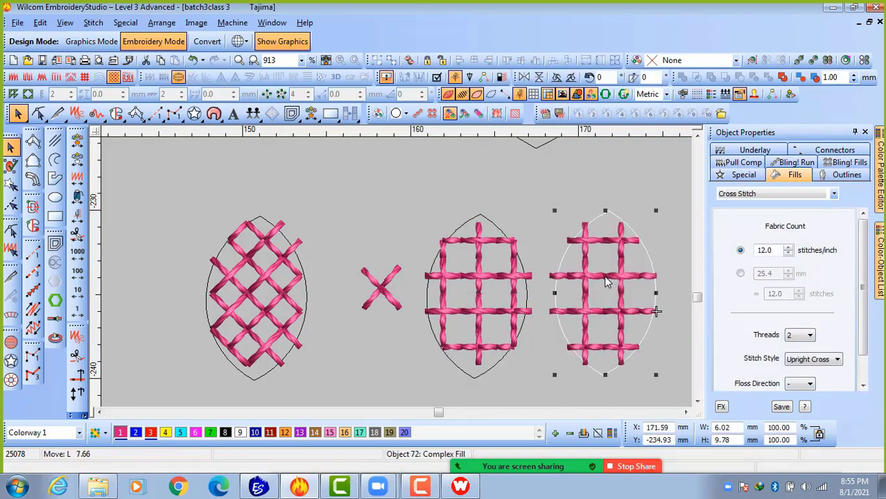
left_click(837, 359)
left_click(804, 370)
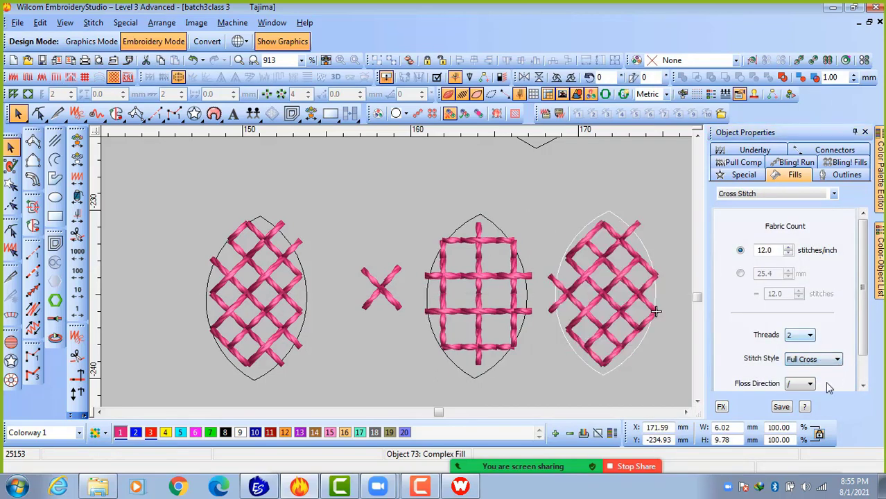
Compare both floss directions on the rightmost Full Cross leaf, ending with the backslash (\) direction, and deselect the leaf.
scroll(836, 373, "down", 1)
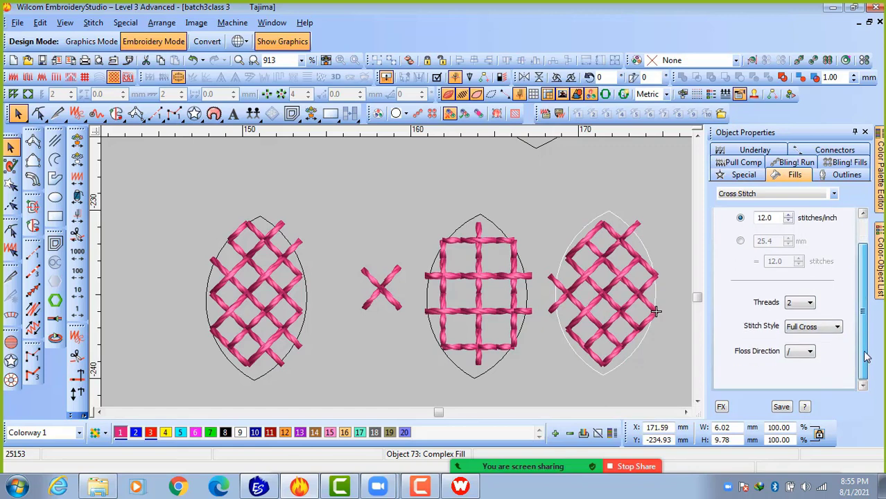
left_click(812, 352)
left_click(803, 364)
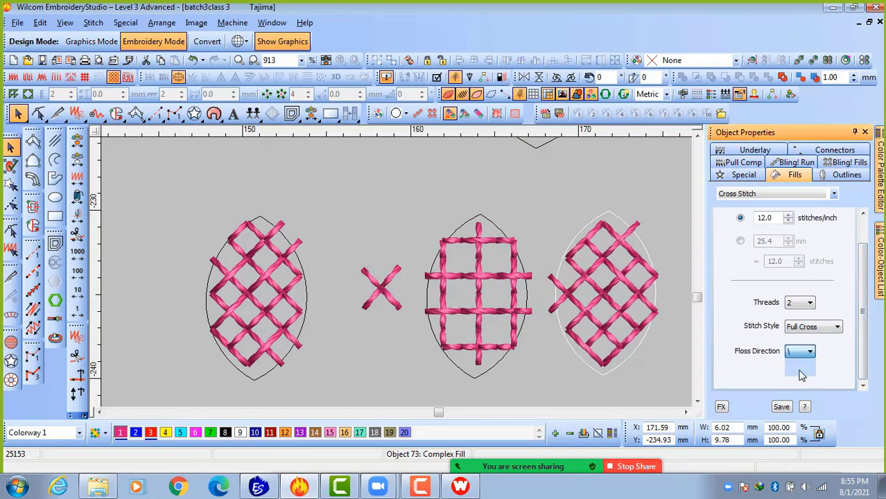
left_click(809, 352)
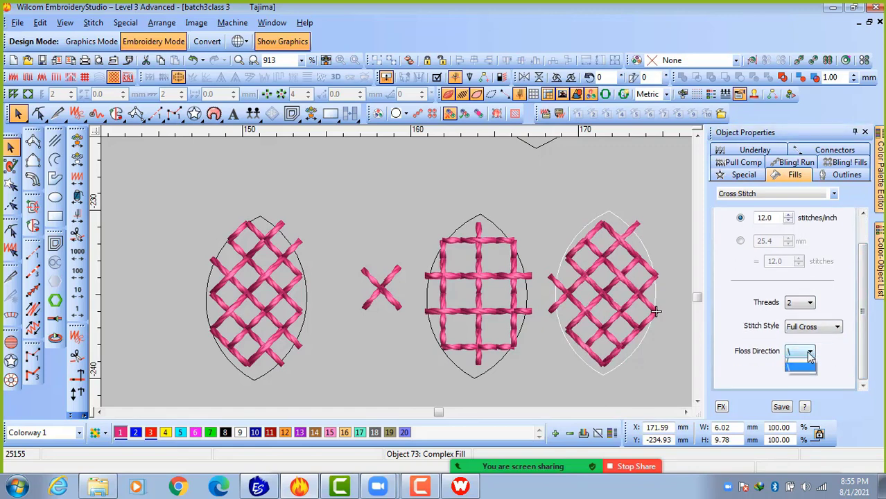
left_click(796, 371)
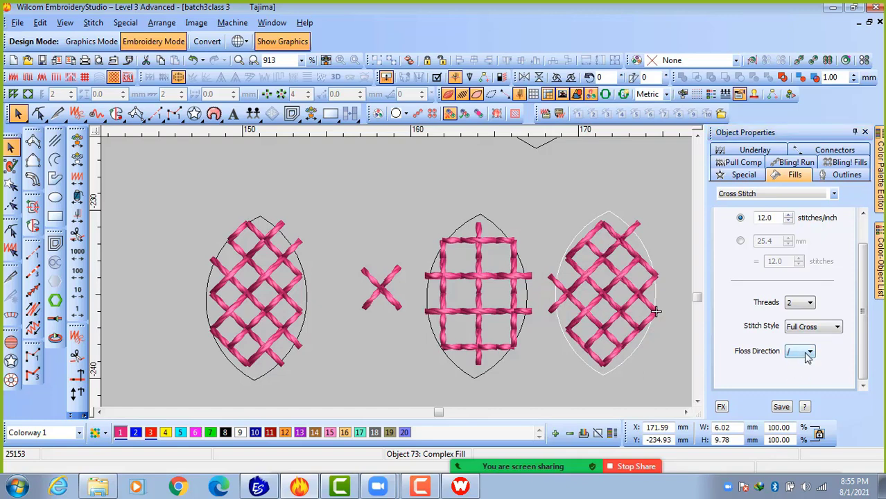
left_click(802, 353)
left_click(795, 373)
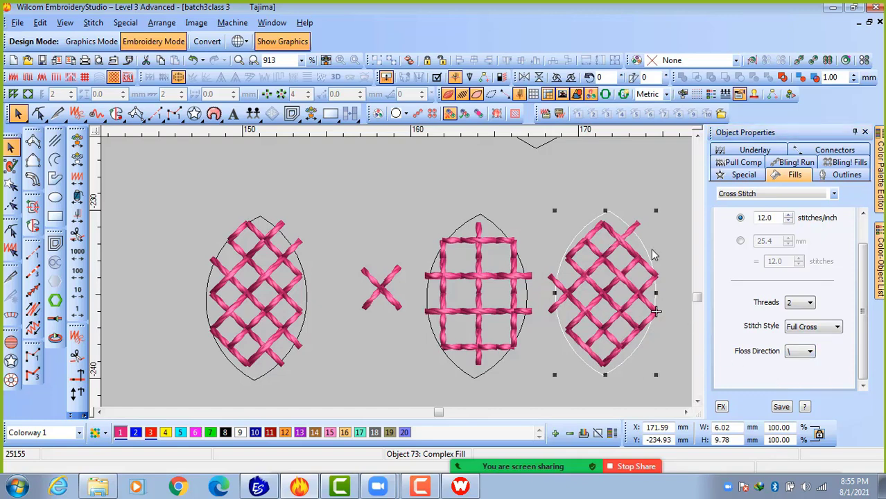
left_click(637, 191)
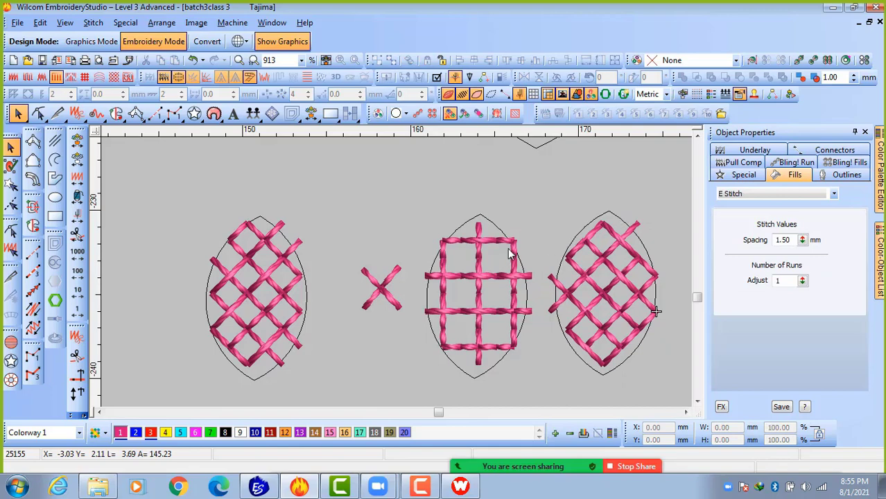
Copy the small satin leaf below the cross-stitch row, at about X 151, Y -251.6 mm, and dismiss the meeting-time notice.
scroll(382, 283, "down", 5)
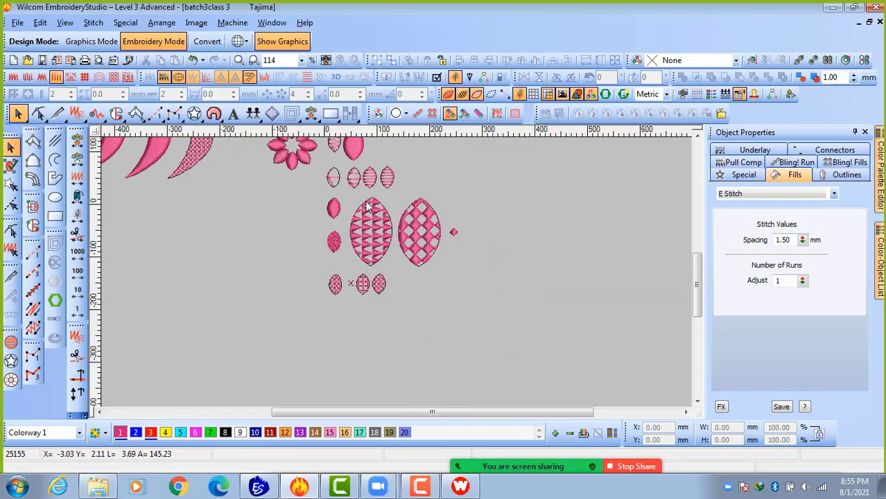
scroll(414, 295, "down", 3)
scroll(415, 295, "up", 2)
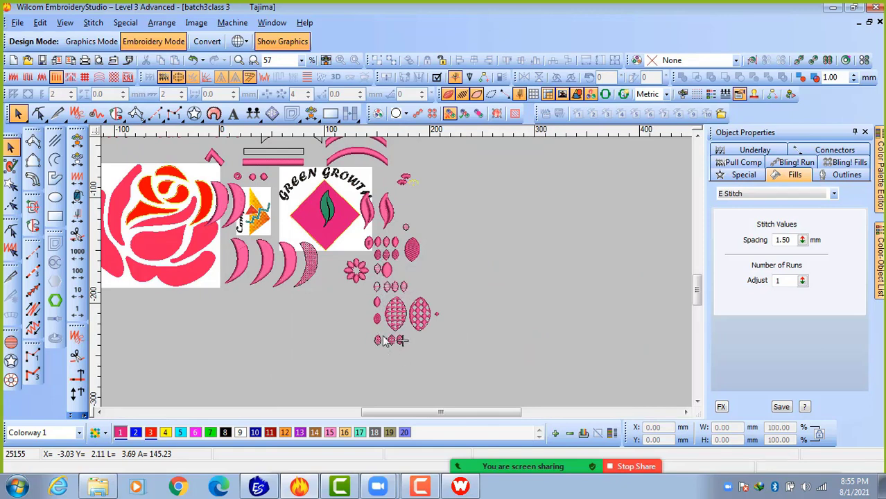
scroll(392, 338, "up", 2)
key("Tab")
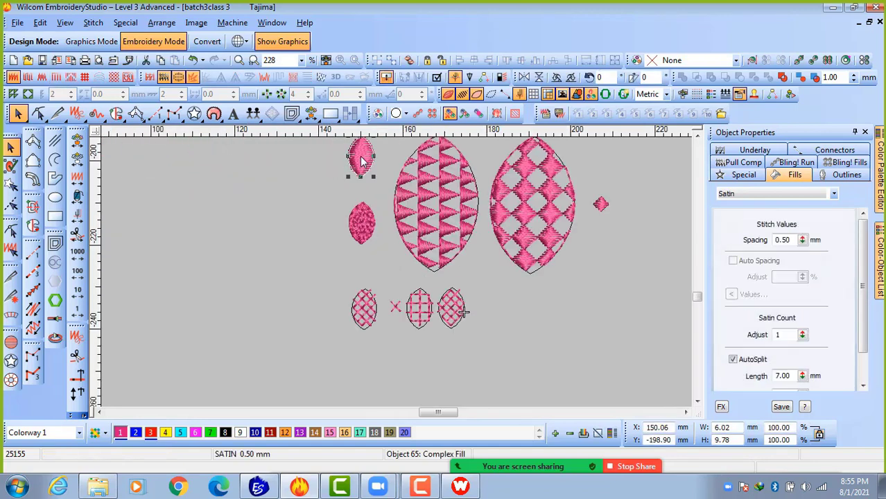
left_click_drag(378, 337, 385, 326)
scroll(400, 177, "down", 1)
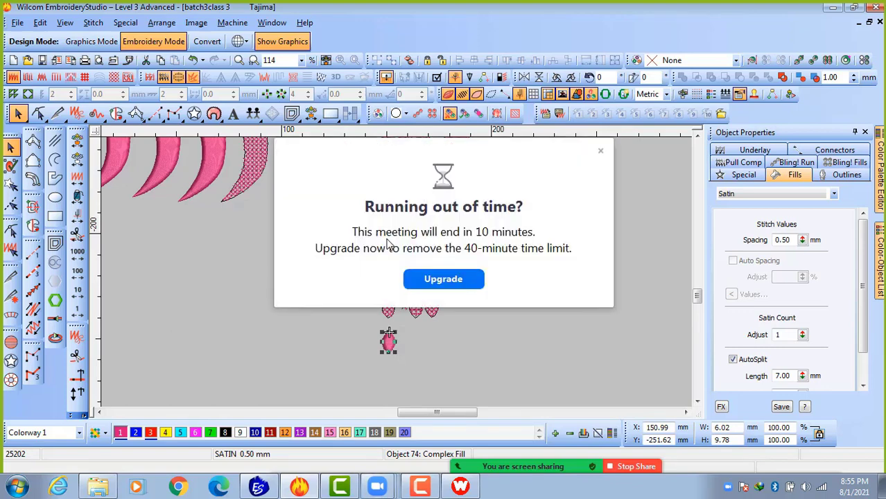
left_click(600, 151)
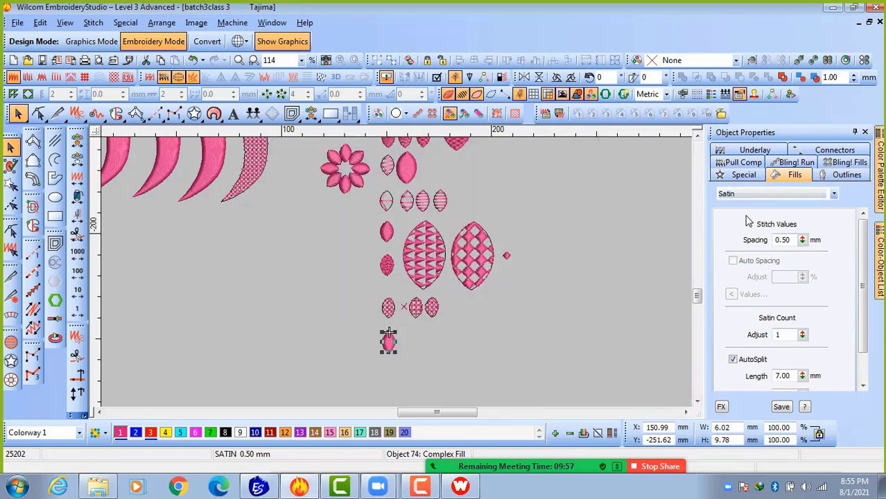
Try to apply Stipple Fill to the small satin leaf below the cross-stitch row.
left_click(757, 197)
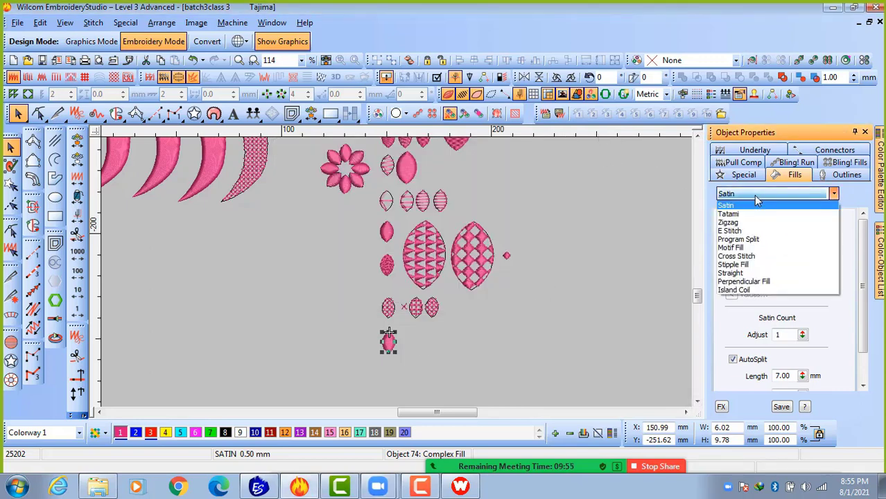
left_click(756, 267)
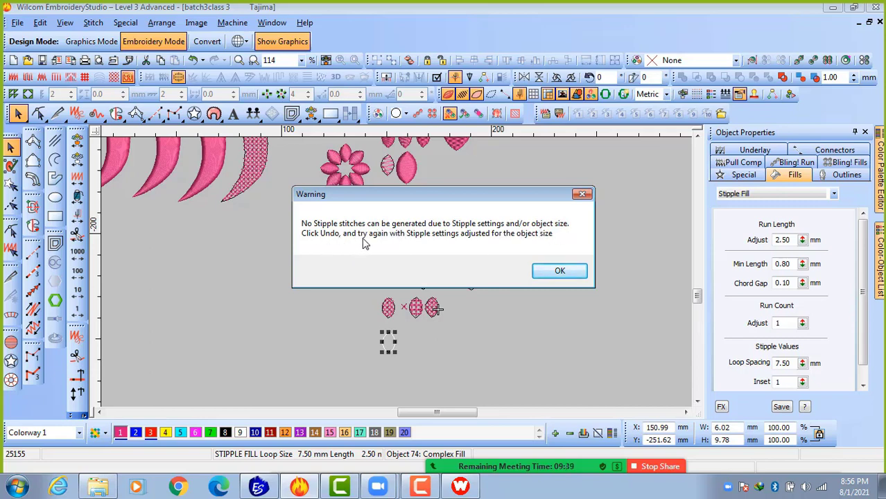
left_click(573, 274)
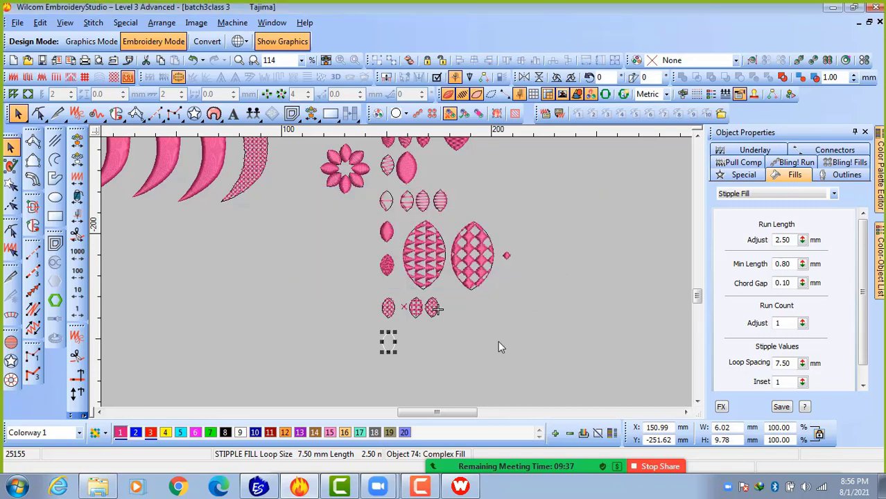
Try enlarging the stipple leaf to about 26 x 42 mm, and undo back to the small satin leaf.
left_click(350, 343)
left_click(388, 344)
left_click_drag(396, 353, 451, 368)
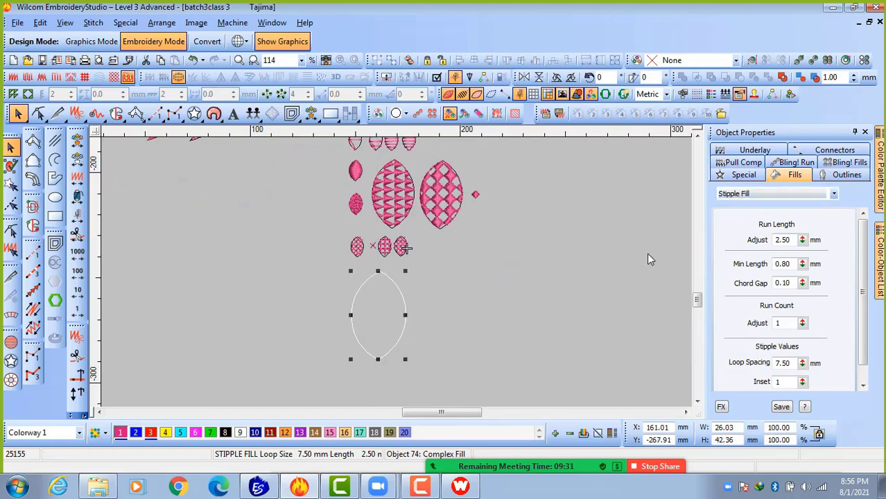
key("ctrl+z")
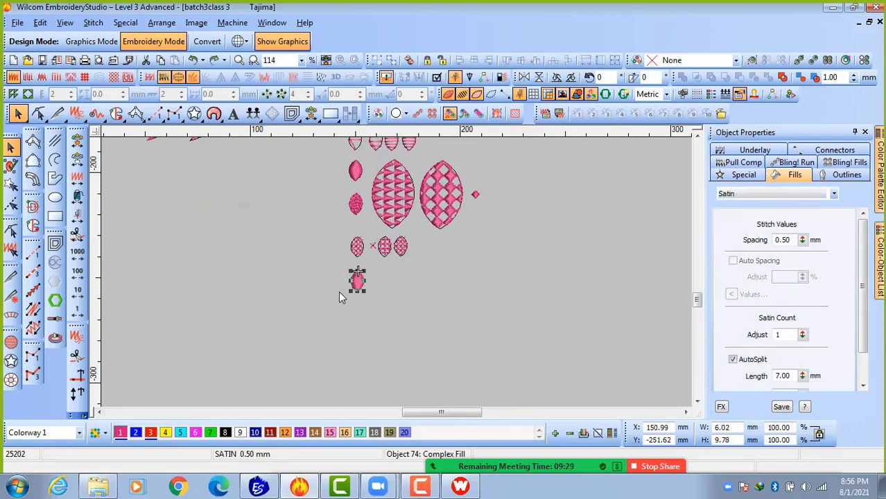
Enlarge the small satin leaf below the cross-stitch row to about 34.6 x 56.3 mm.
left_click_drag(368, 294, 487, 391)
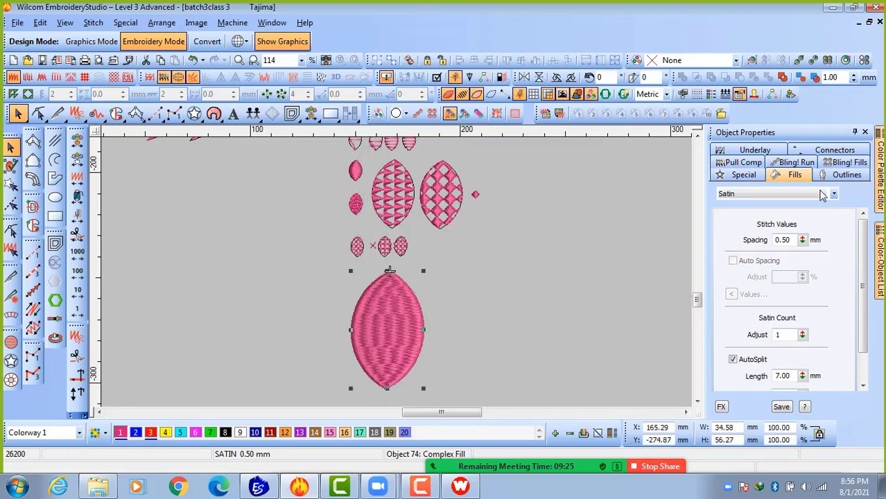
Apply Stipple Fill to the enlarged satin leaf below the cross-stitch row.
left_click(772, 196)
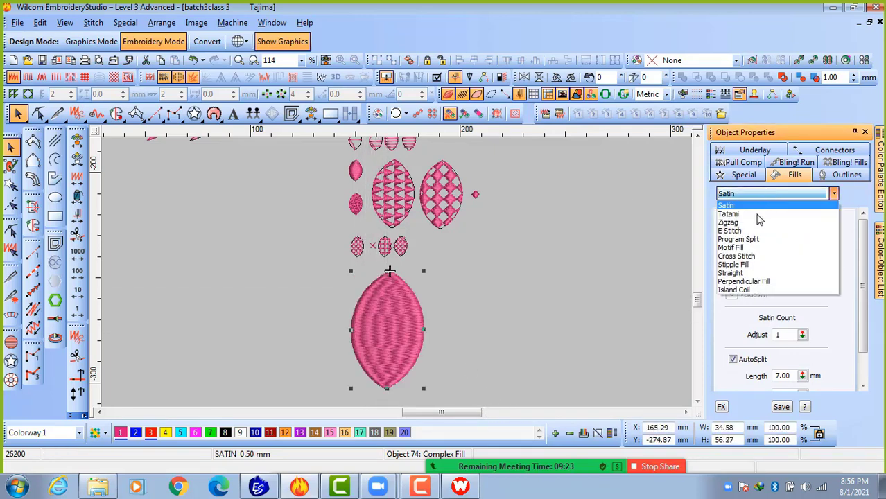
left_click(759, 267)
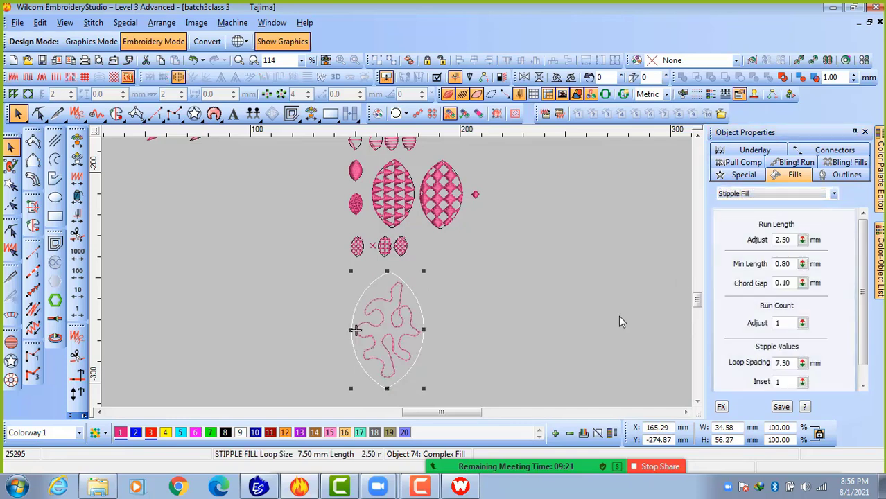
left_click(471, 300)
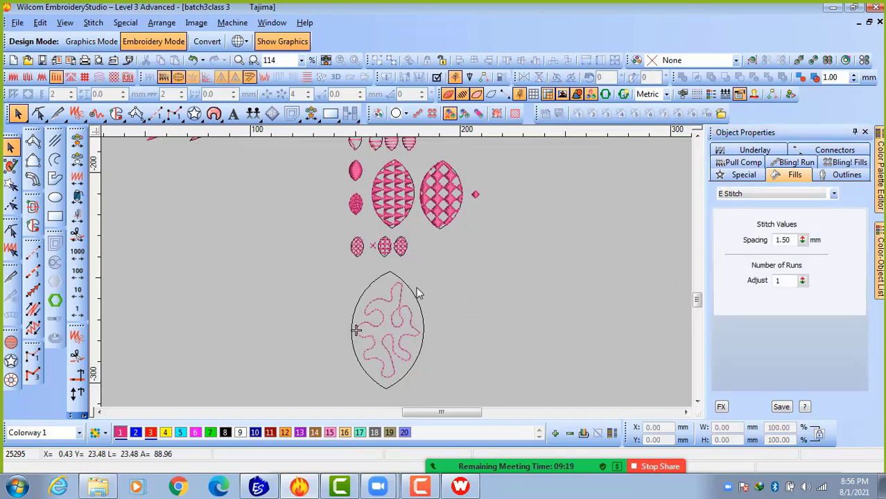
scroll(416, 291, "down", 3)
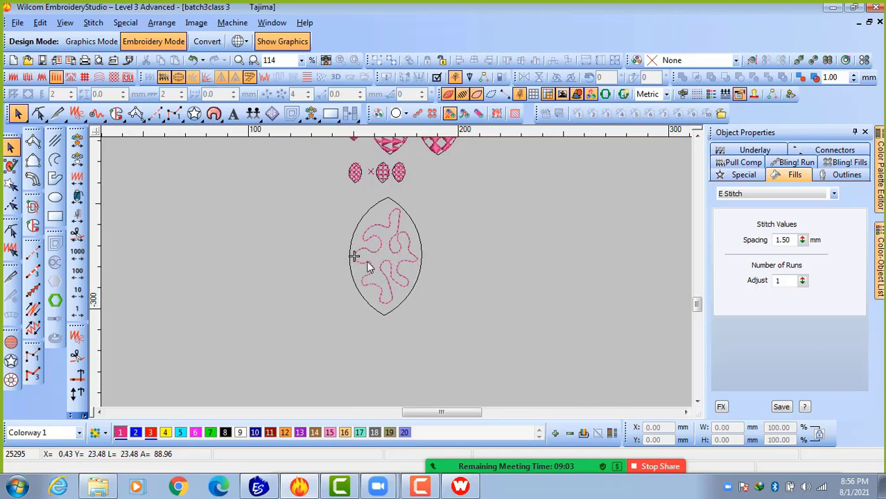
Check the stipple leaf's Run Count setting and examine its running stitches up close.
left_click(421, 248)
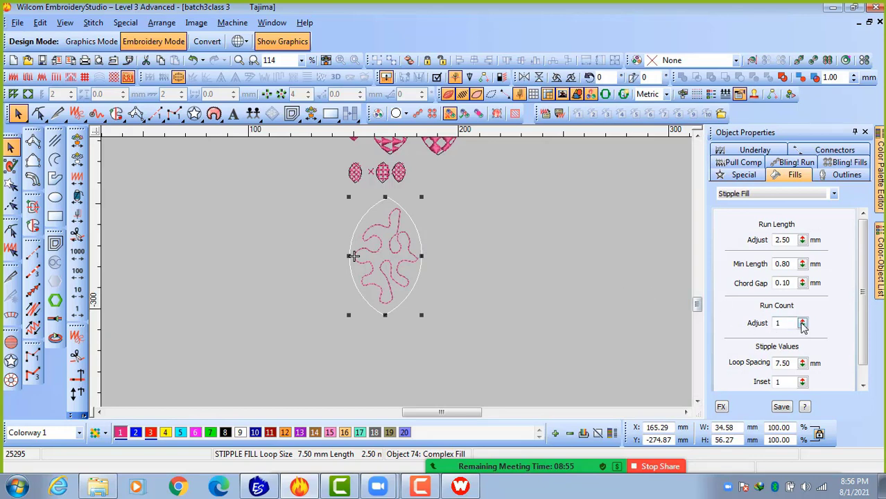
left_click_drag(803, 325, 752, 362)
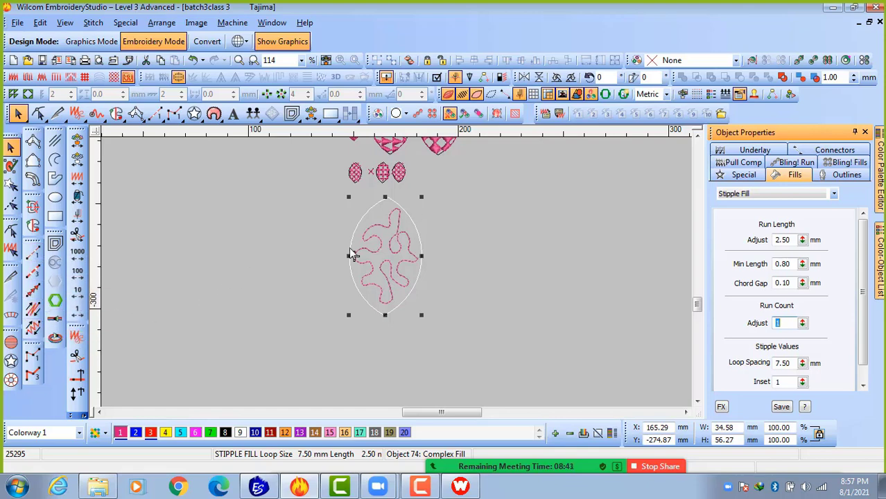
key("Escape")
scroll(373, 261, "up", 5)
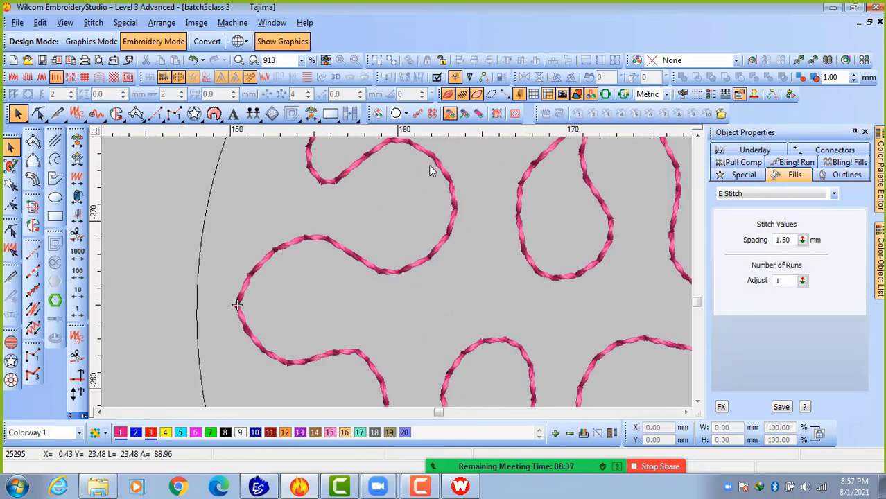
scroll(331, 186, "down", 4)
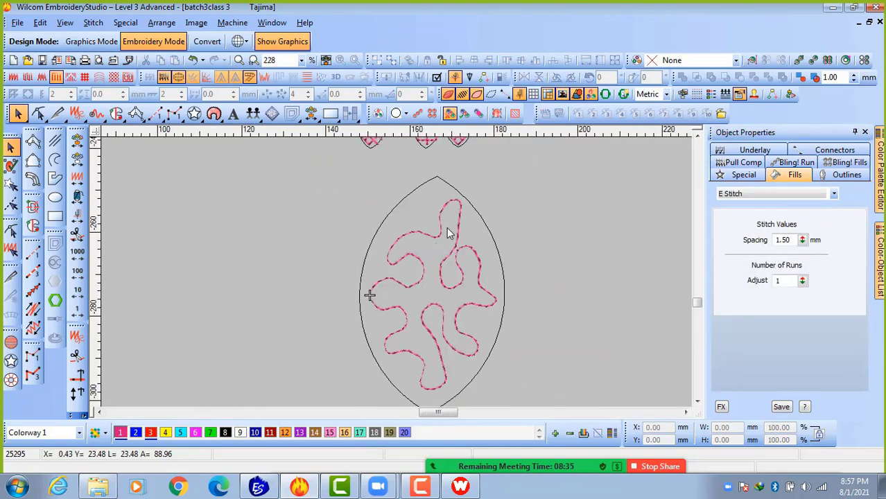
Reduce the stipple leaf's Loop Spacing in stages to 3.50 mm.
left_click(481, 286)
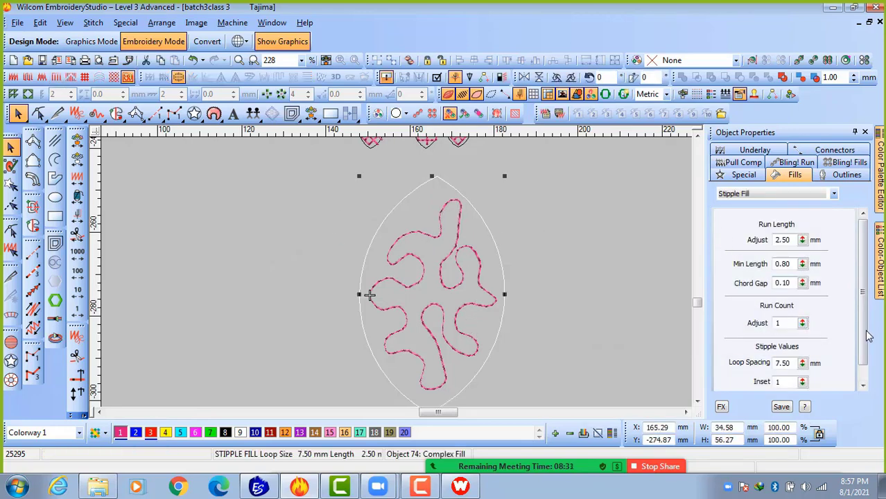
scroll(869, 336, "down", 1)
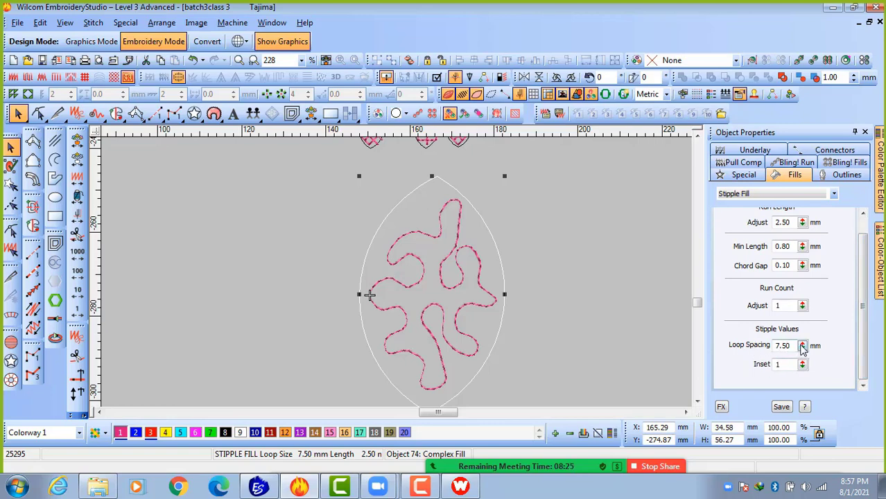
left_click_drag(803, 346, 740, 408)
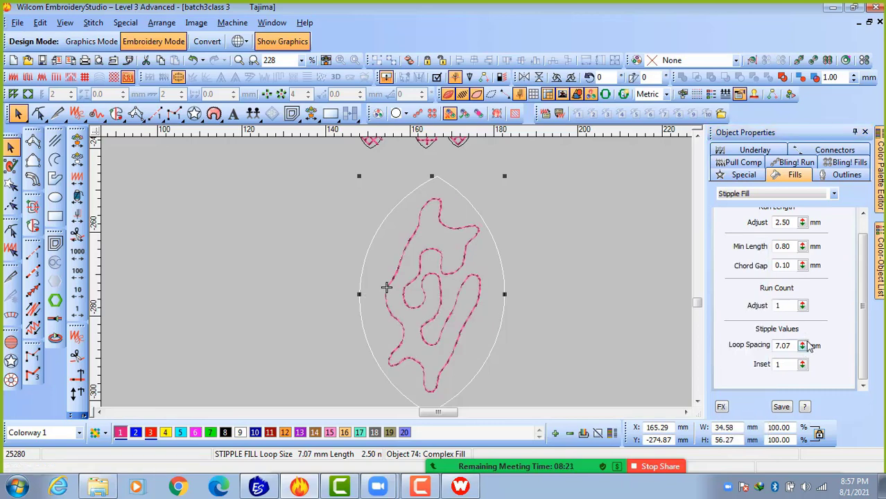
left_click_drag(803, 347, 738, 424)
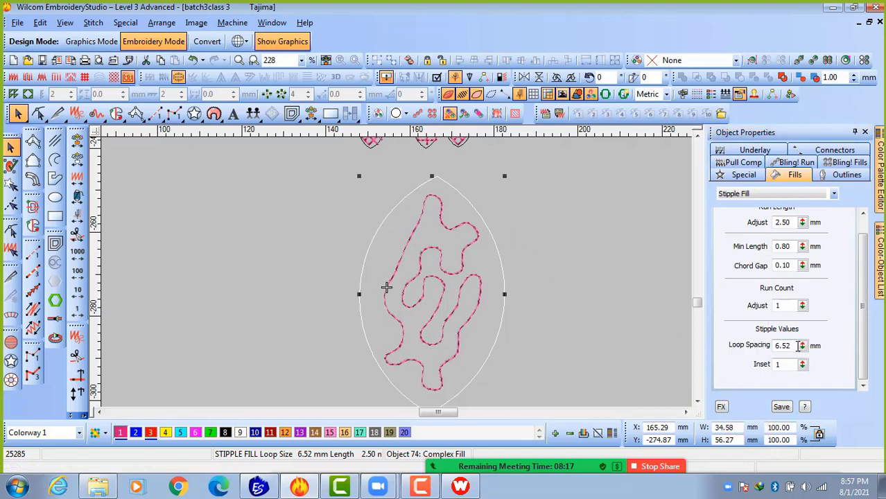
left_click_drag(802, 346, 740, 436)
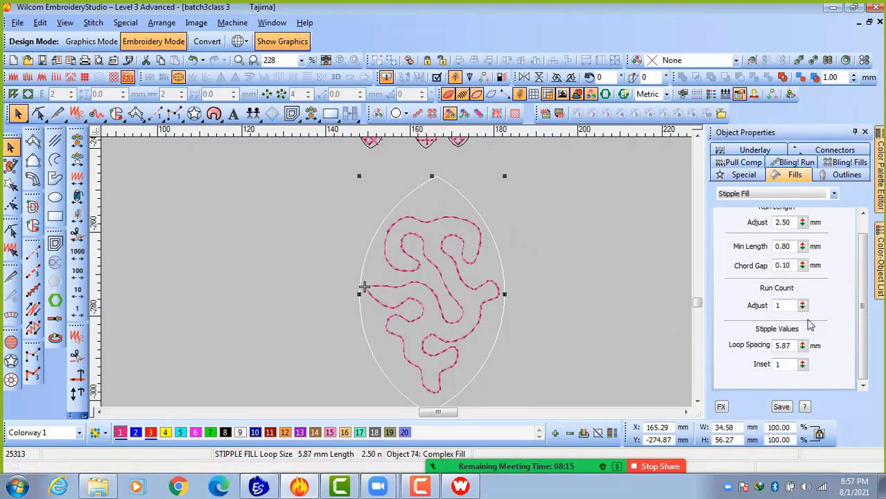
left_click_drag(802, 346, 739, 416)
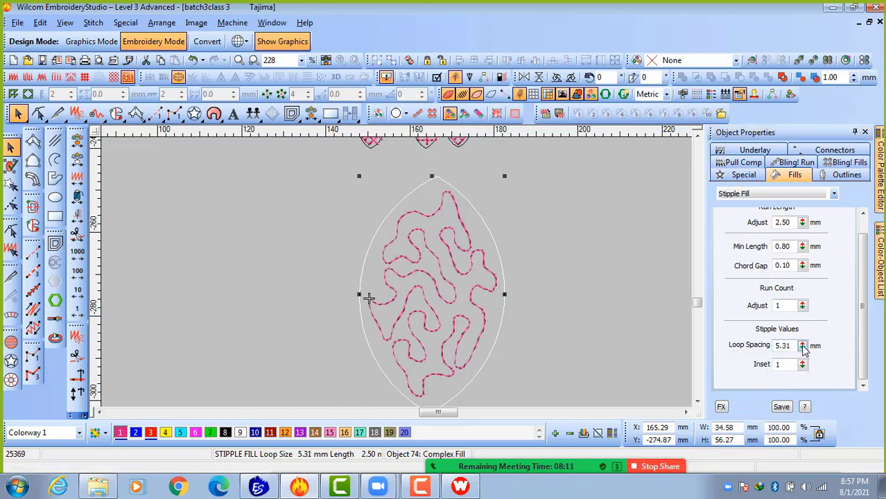
left_click_drag(803, 347, 739, 427)
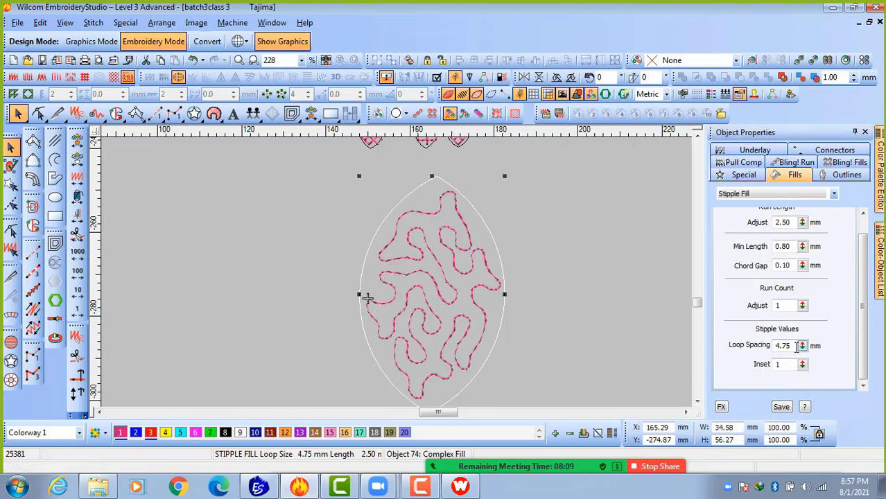
left_click_drag(803, 347, 738, 427)
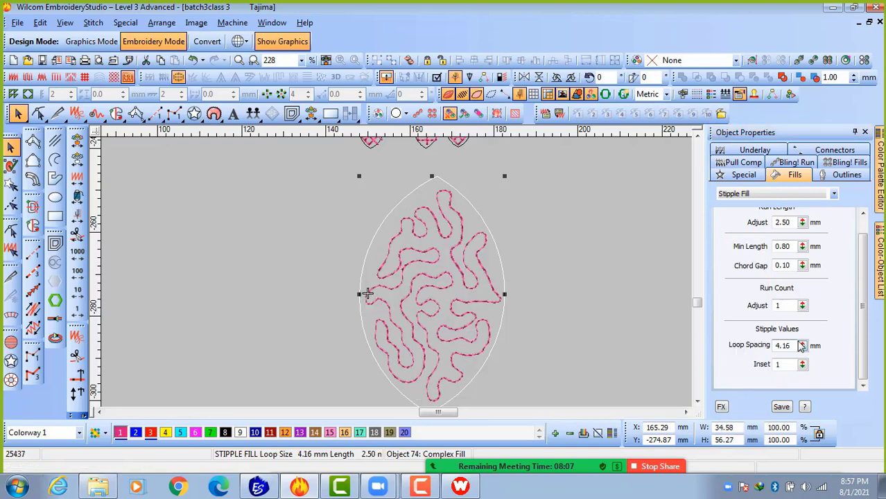
left_click_drag(803, 350, 740, 432)
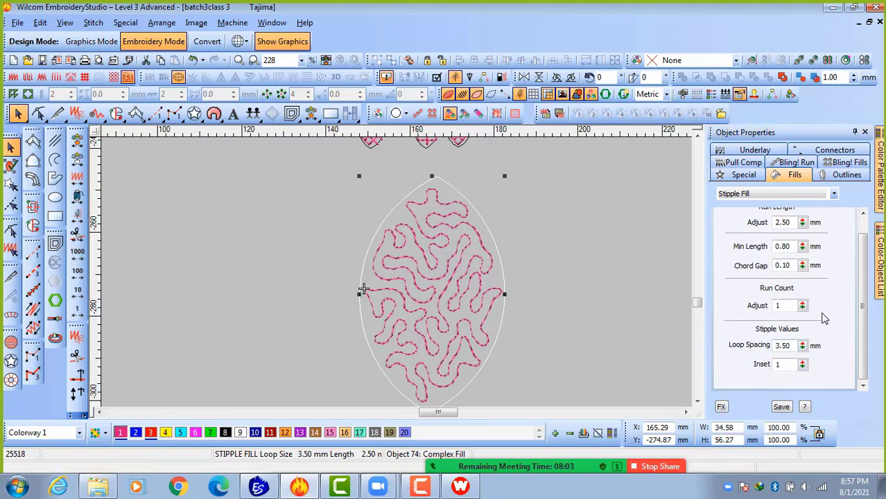
left_click(566, 236)
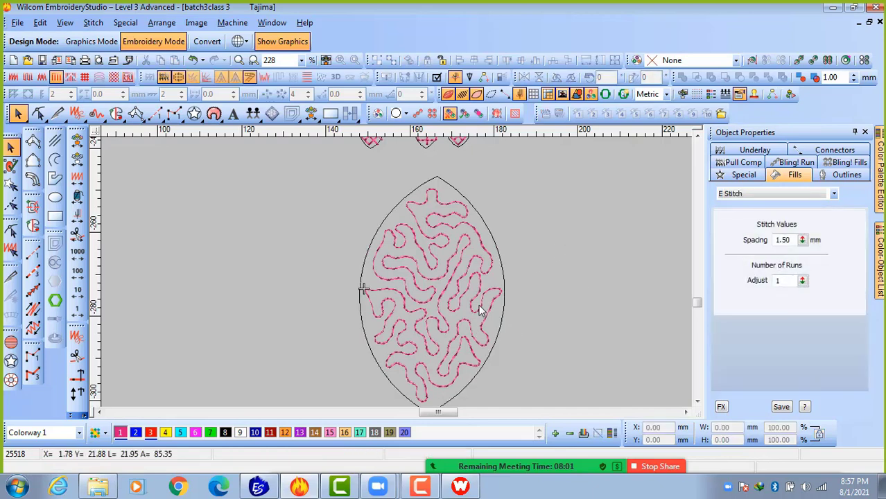
Shrink the stipple leaf to about 27 x 44 mm and place a copy beside it at about X 188.7, Y -266.2 mm.
scroll(369, 271, "down", 2)
scroll(355, 255, "up", 1)
left_click(378, 270)
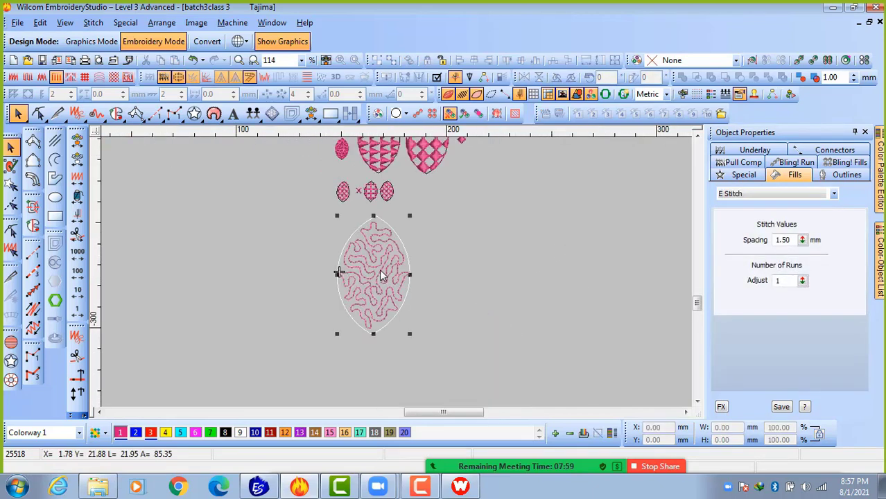
left_click_drag(377, 274, 371, 275)
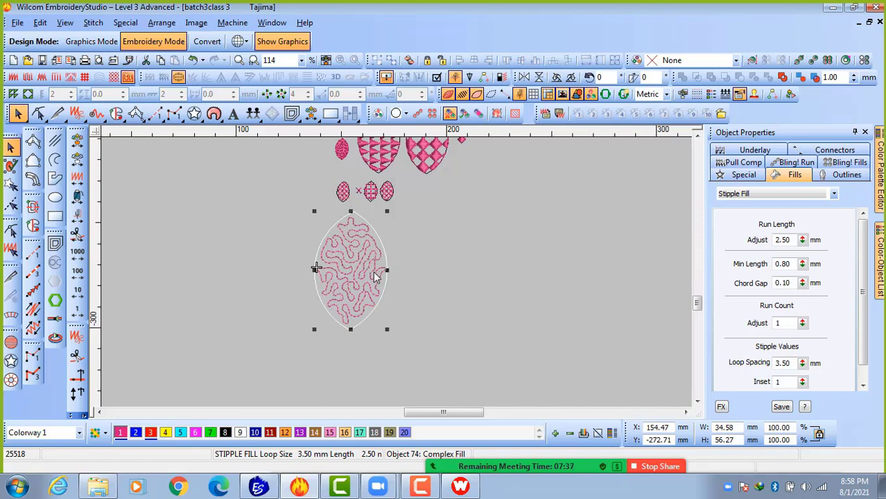
left_click_drag(387, 212, 427, 254)
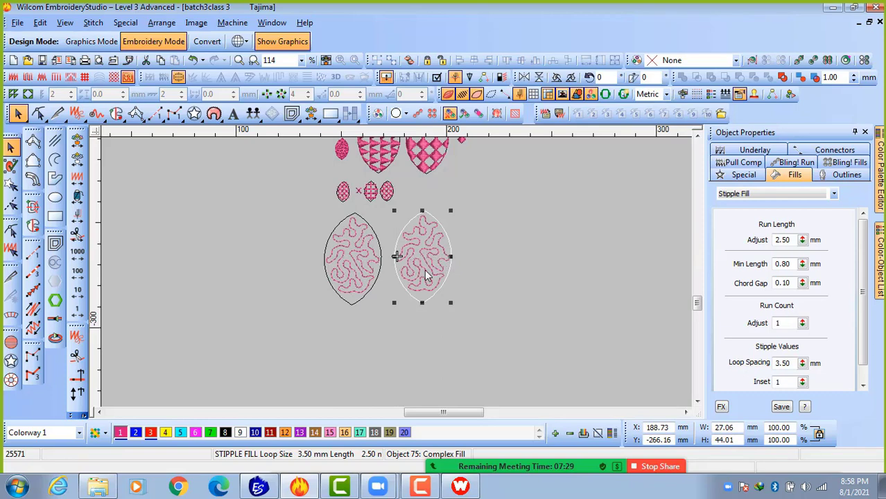
Examine the copied leaf's stipple stitches and its reshape control points up close.
scroll(431, 271, "up", 2)
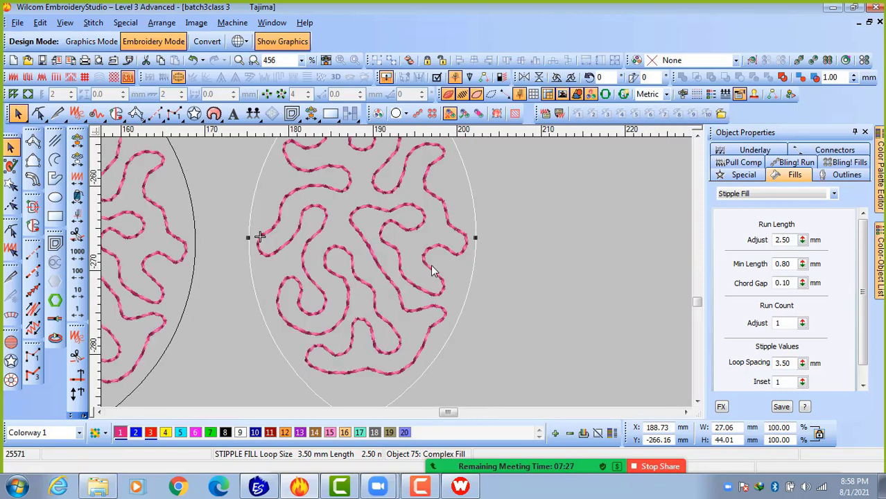
key("h")
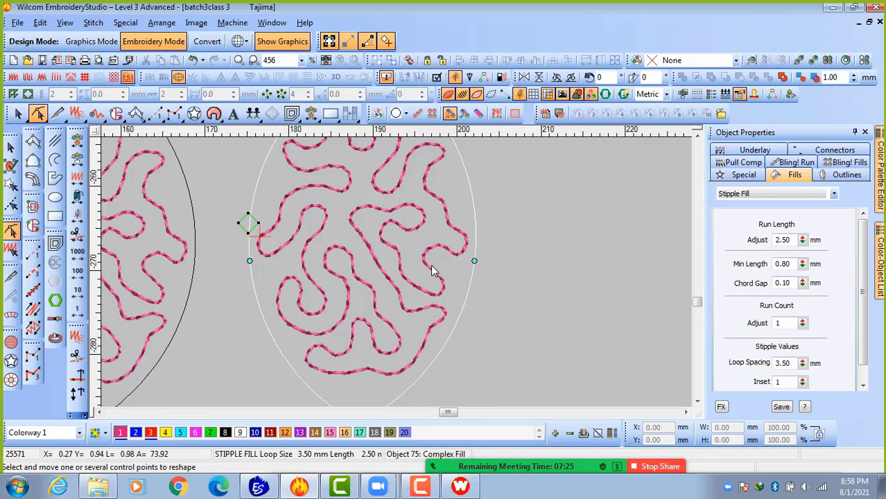
key("Escape")
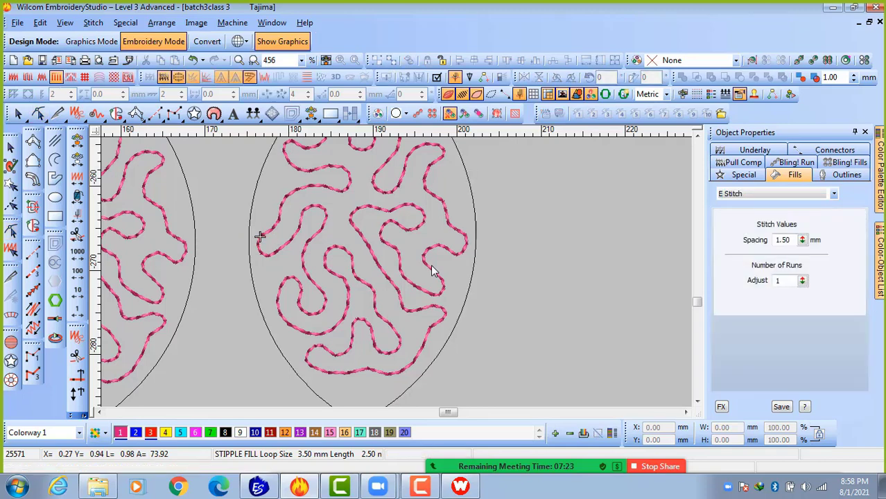
scroll(398, 278, "down", 2)
Set the copied stipple leaf's Run Length to 15.10 mm and Min Length to 4.50 mm.
left_click(390, 260)
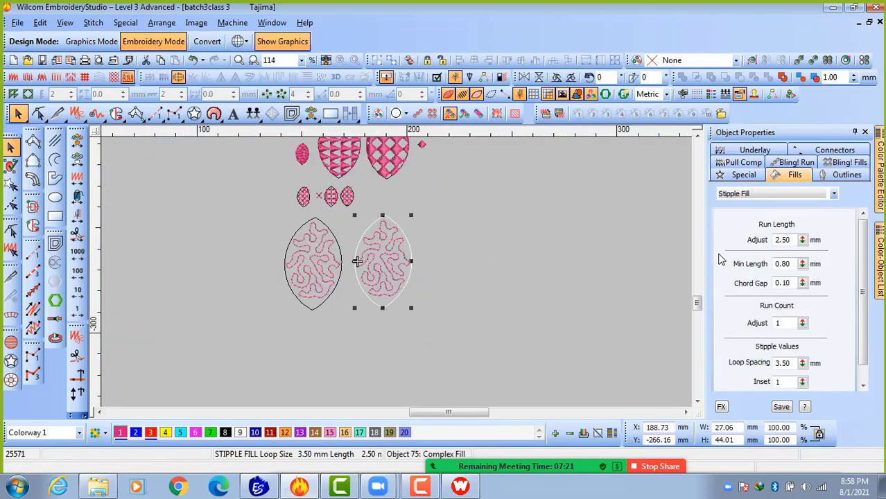
mouse_move(864, 290)
left_mouse_down()
mouse_move(865, 306)
mouse_move(864, 288)
left_mouse_up()
scroll(415, 313, "up", 4)
scroll(378, 315, "down", 1)
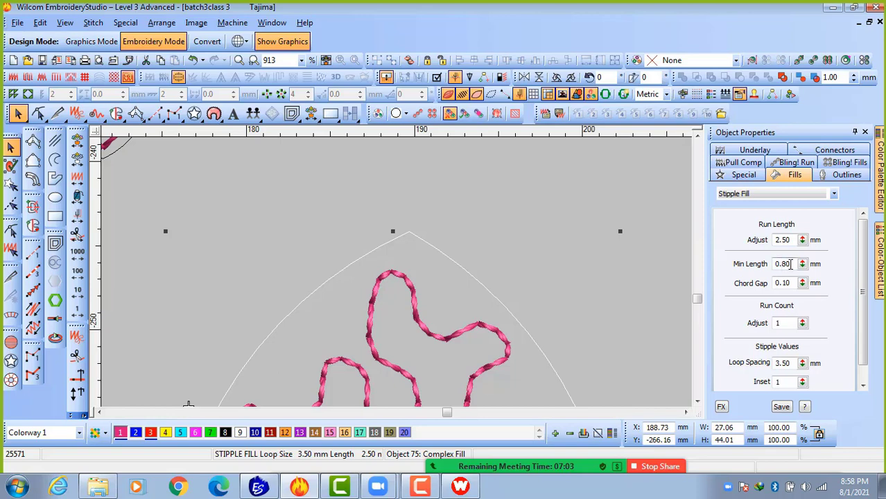
left_click_drag(803, 240, 742, 255)
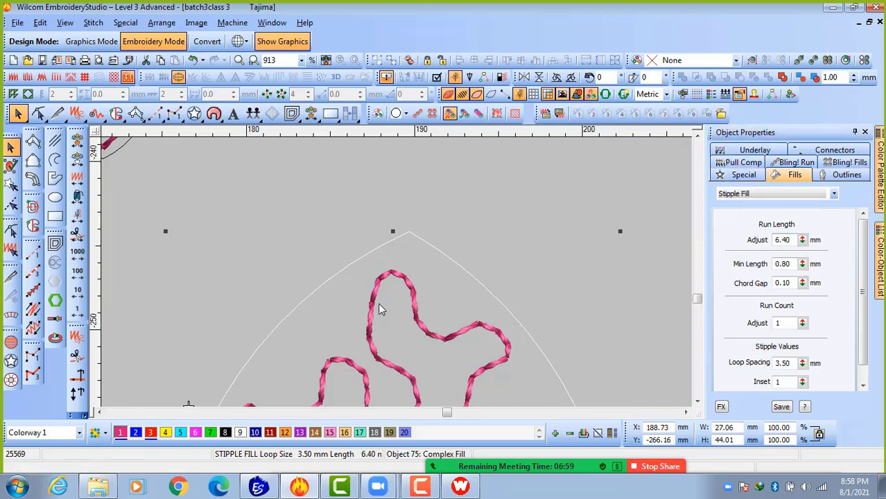
left_click_drag(803, 240, 742, 201)
left_click_drag(803, 240, 740, 191)
left_click_drag(802, 265, 741, 303)
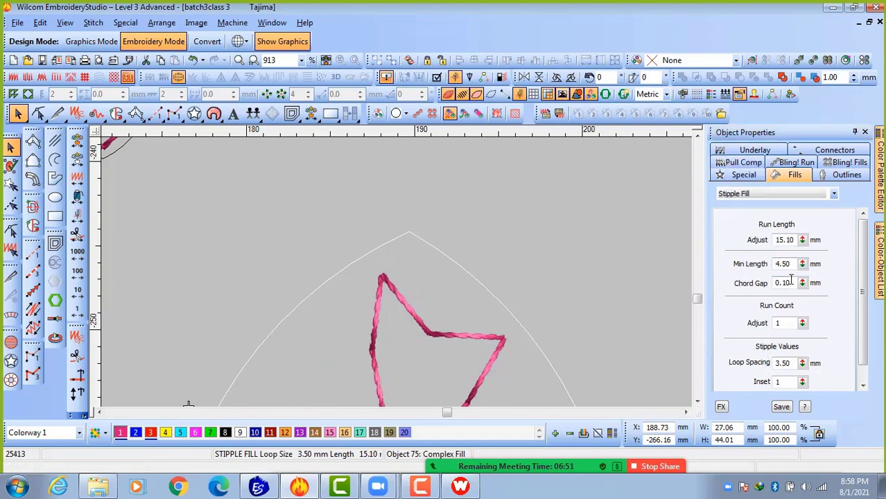
Compare the stitch paths of the two stipple leaves and reselect the copied leaf.
key("shift+z")
key("shift+z")
left_click(380, 309)
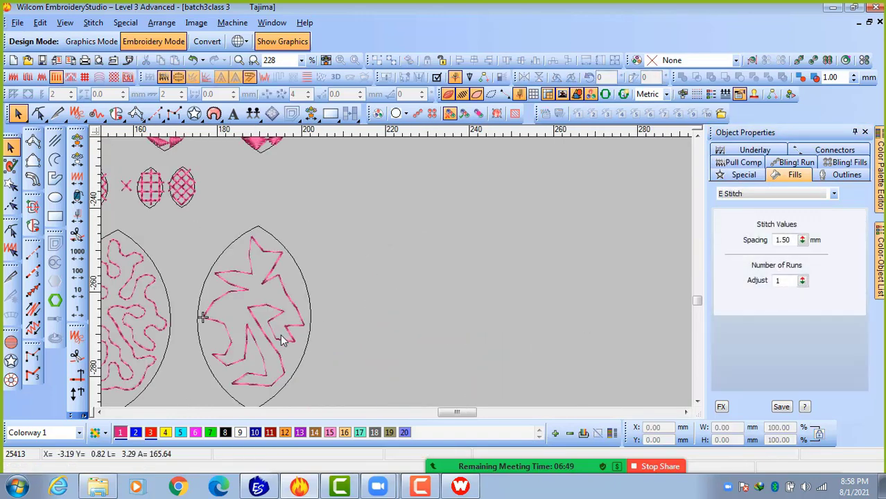
key("z")
key("shift+z")
key("shift+z")
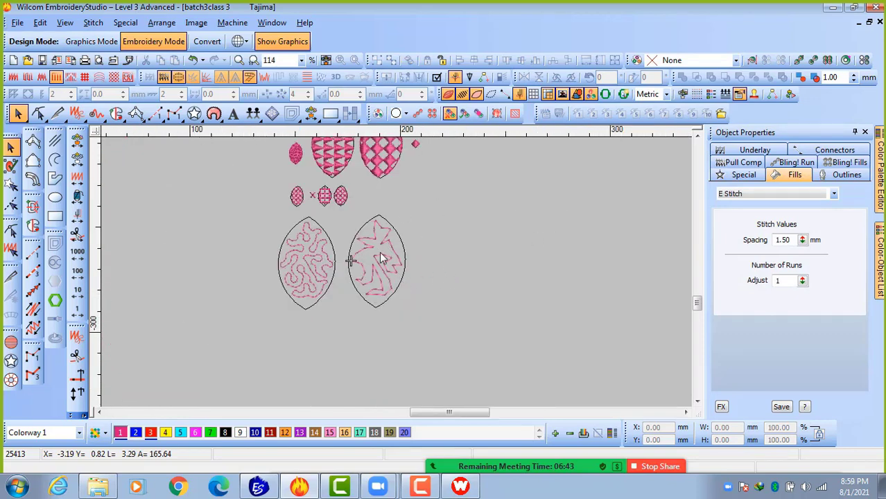
left_click(392, 262)
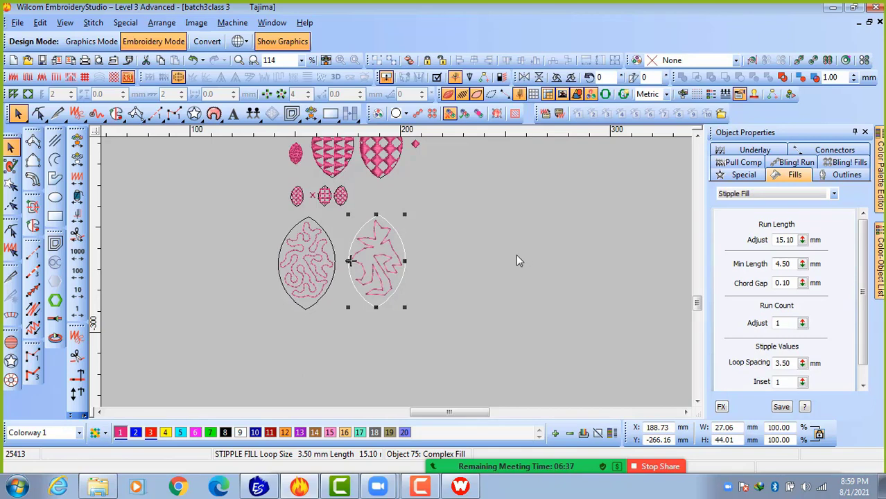
Place a copy of a small satin leaf below the two stipple-filled leaves and change its fill to Straight.
left_click(444, 270)
key("shift+z")
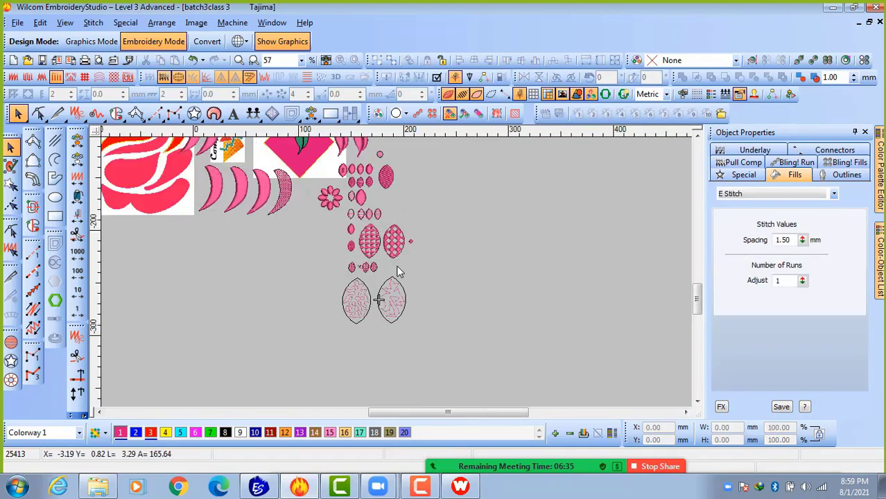
left_click(352, 170)
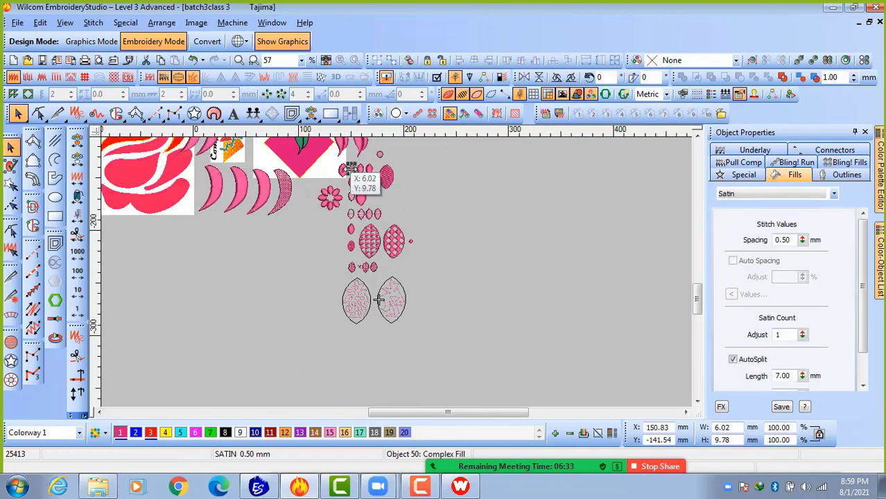
left_click_drag(361, 172, 358, 342)
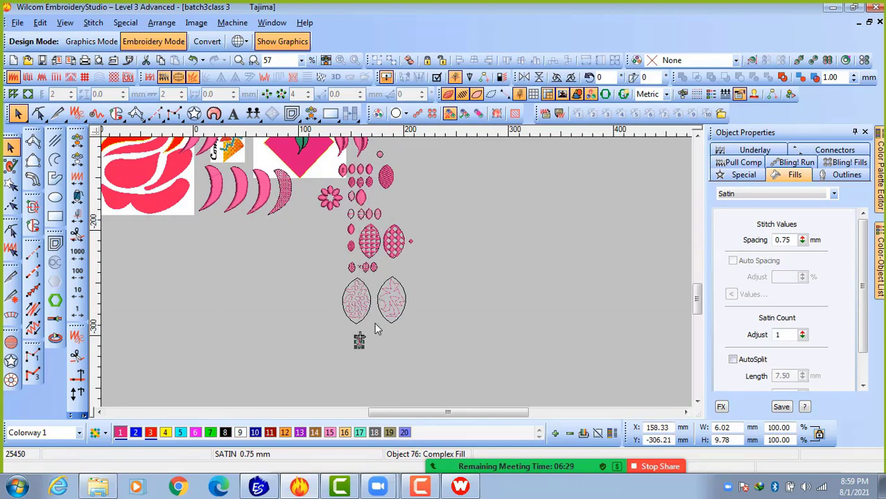
left_click(794, 196)
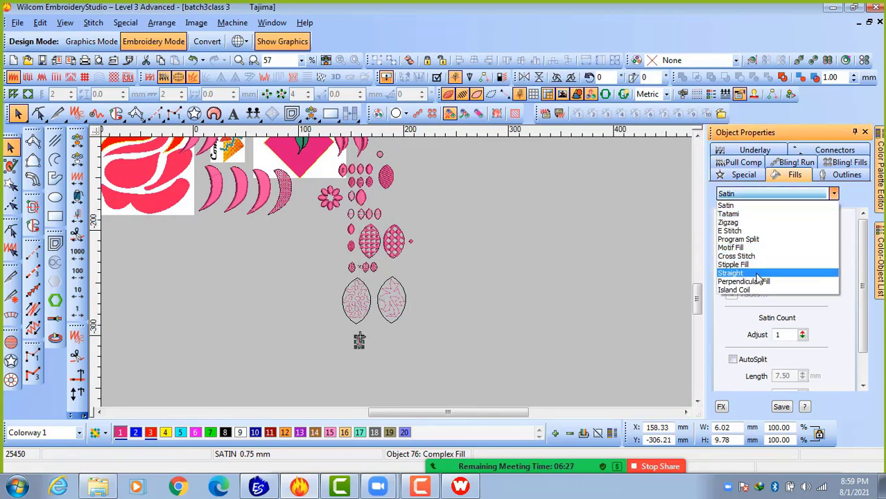
left_click(756, 274)
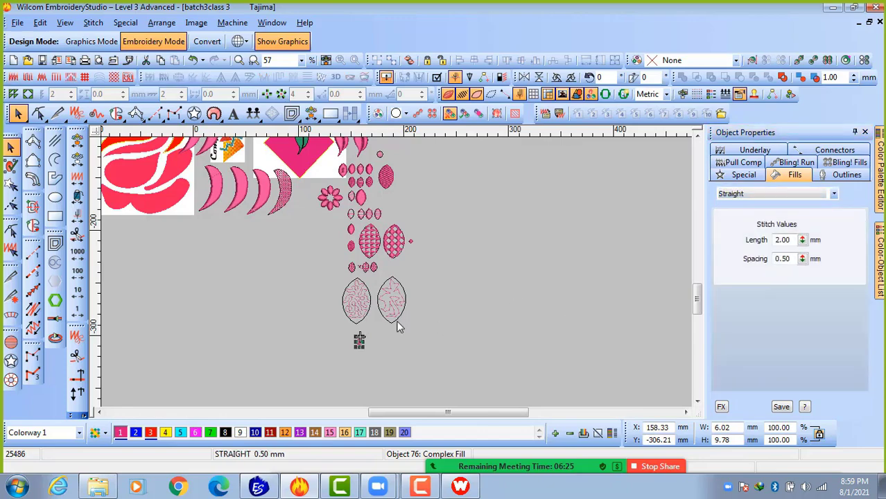
Try enlarging the small Straight-fill leaf to about 13 × 21 mm.
scroll(367, 227, "up", 3)
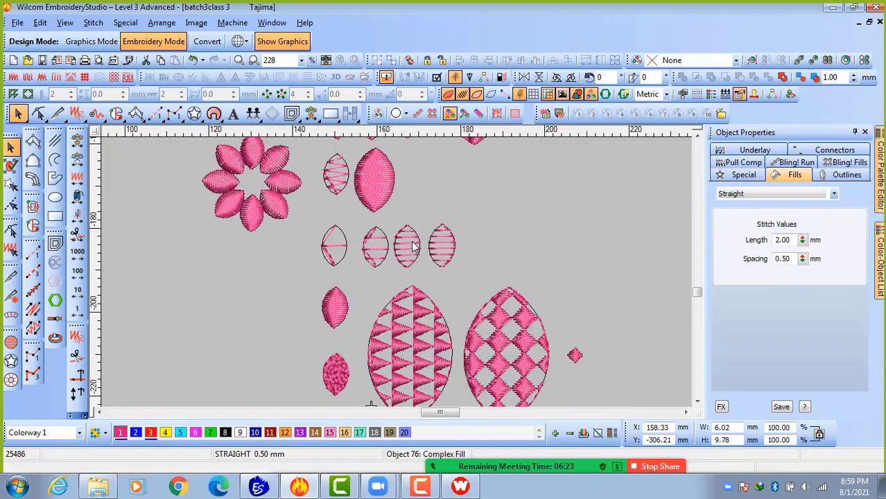
scroll(391, 324, "down", 8)
scroll(393, 303, "up", 10)
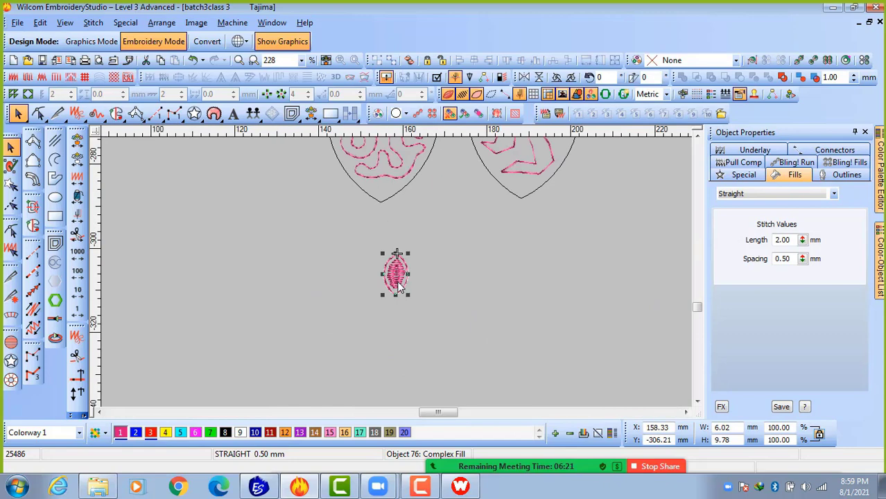
scroll(409, 298, "down", 1)
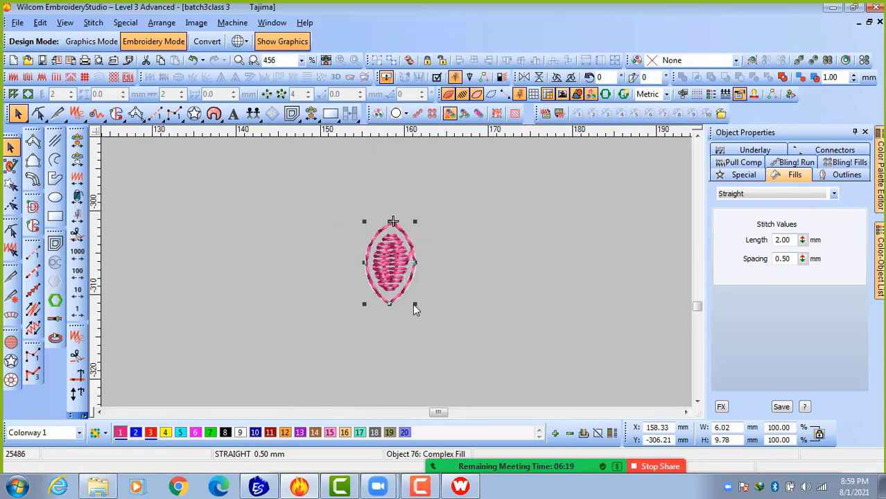
left_click_drag(415, 305, 487, 339)
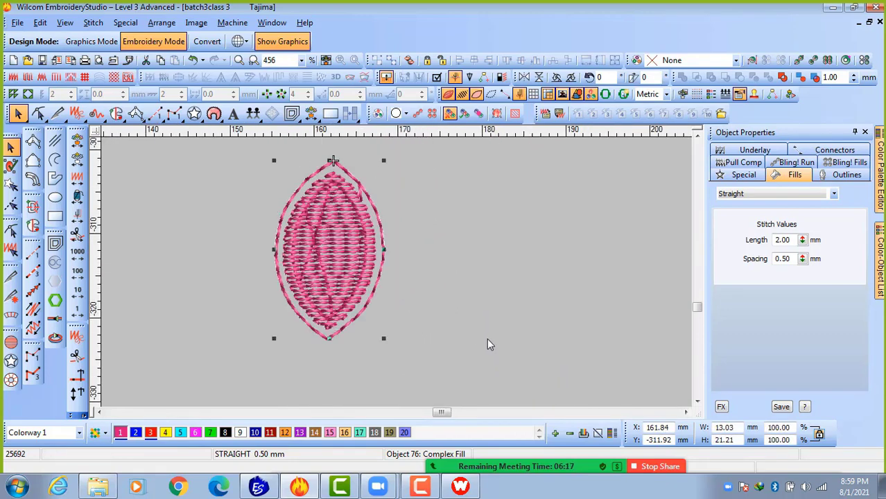
scroll(378, 259, "down", 2)
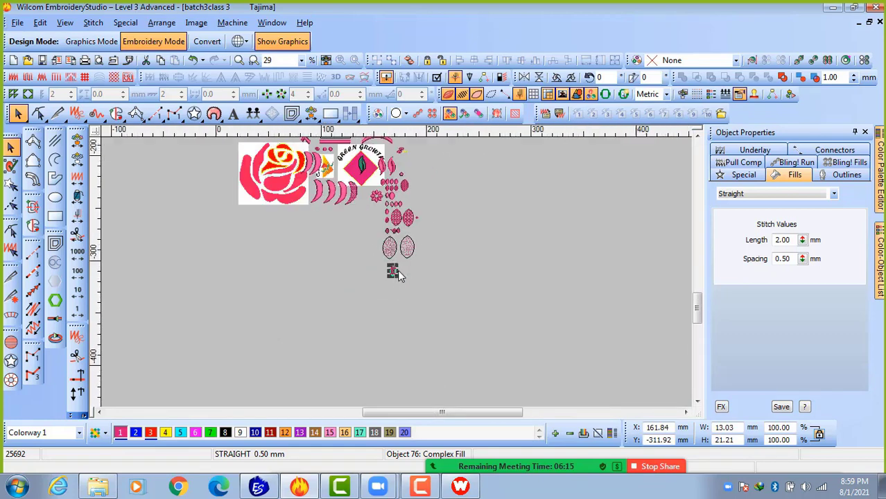
scroll(388, 274, "up", 2)
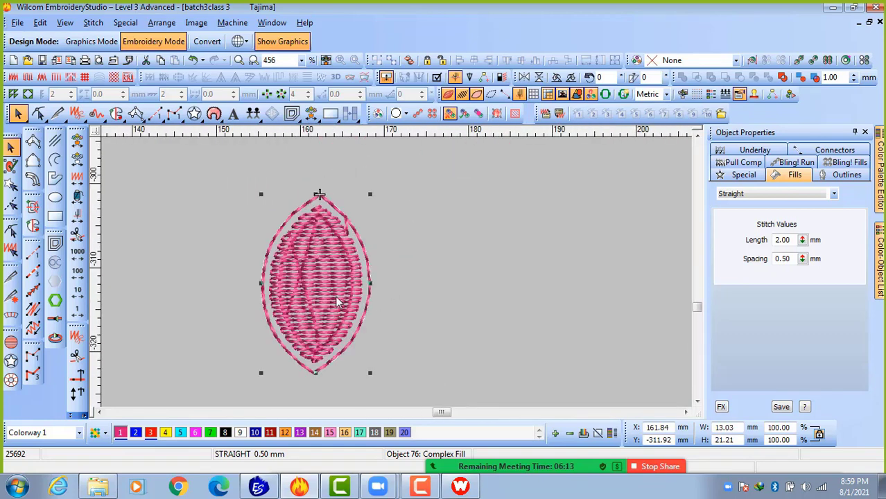
key("ctrl+z")
left_click(392, 261)
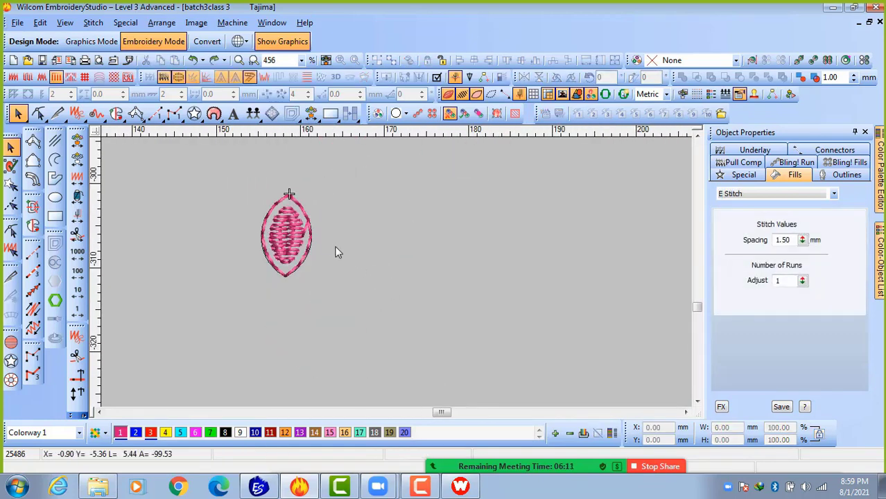
Trace the small leaf's outline as an Input A column object with E Stitch fill, about 5.8 × 9.9 mm.
left_click(32, 141)
scroll(292, 208, "up", 1)
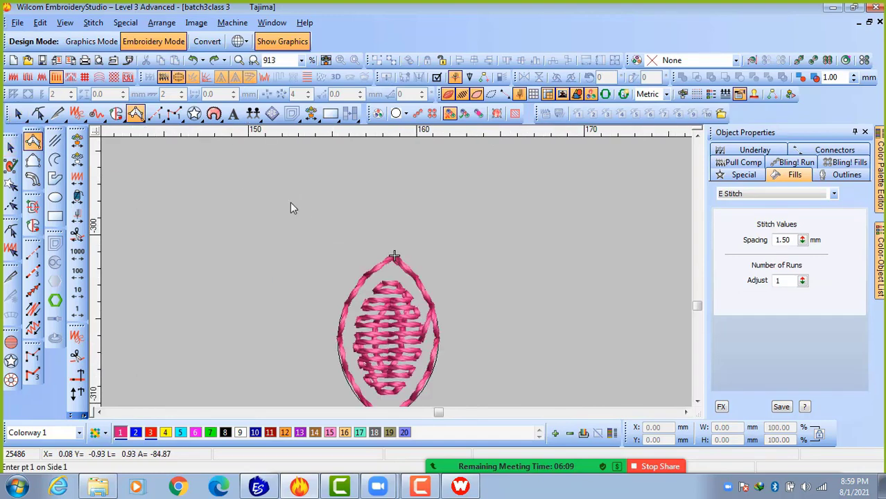
left_click(395, 255)
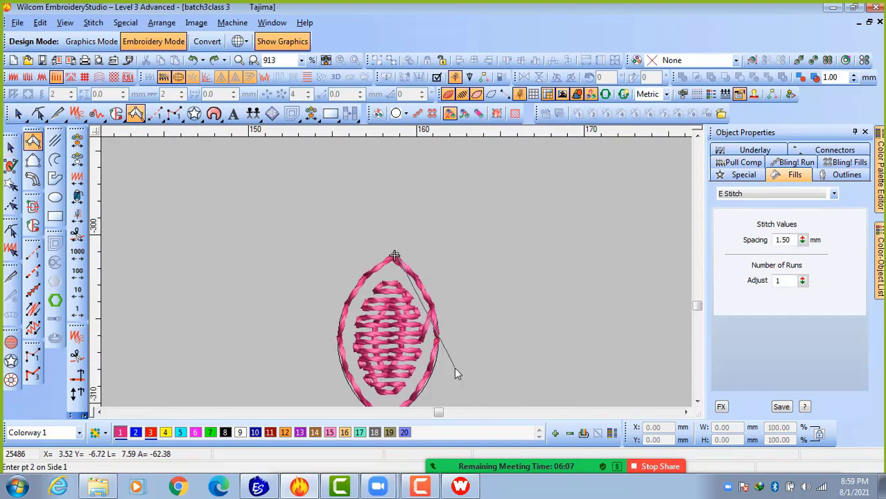
left_click(435, 333)
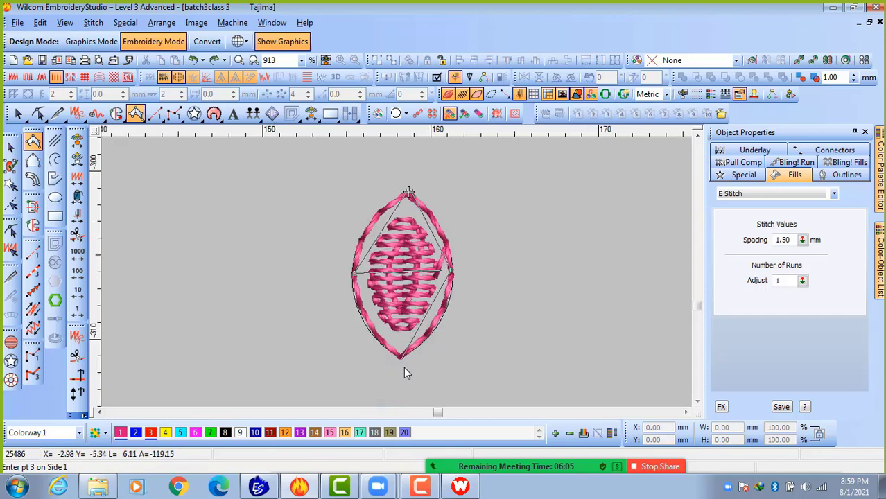
left_click(404, 357)
left_click(400, 358)
key("Return")
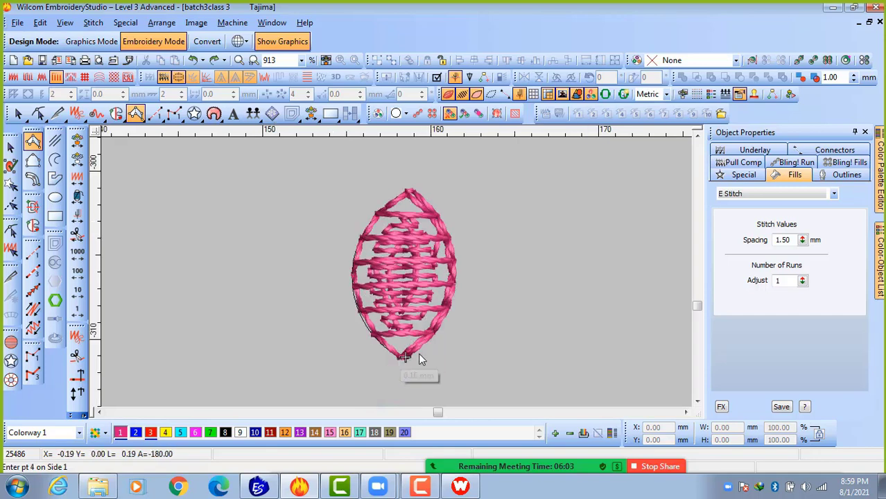
key("Escape")
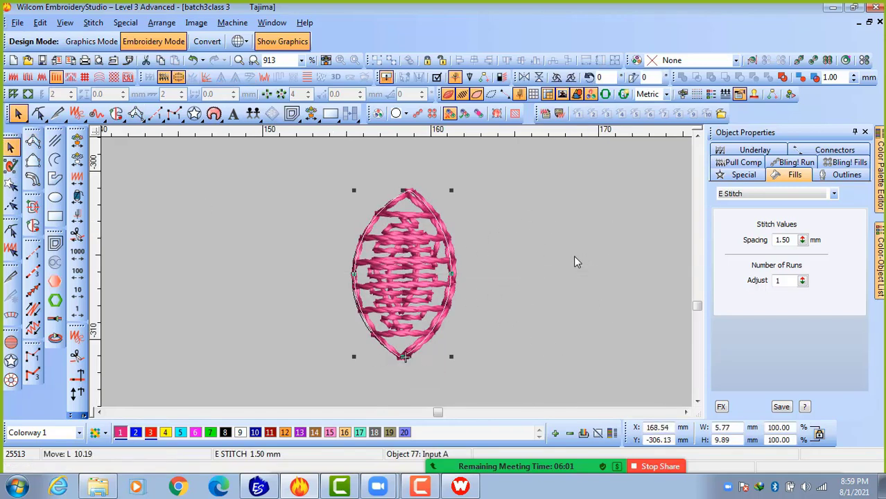
Set the traced Input A leaf about 10 mm to the right of the original and change its fill to Straight.
key("ctrl+d")
left_click(801, 195)
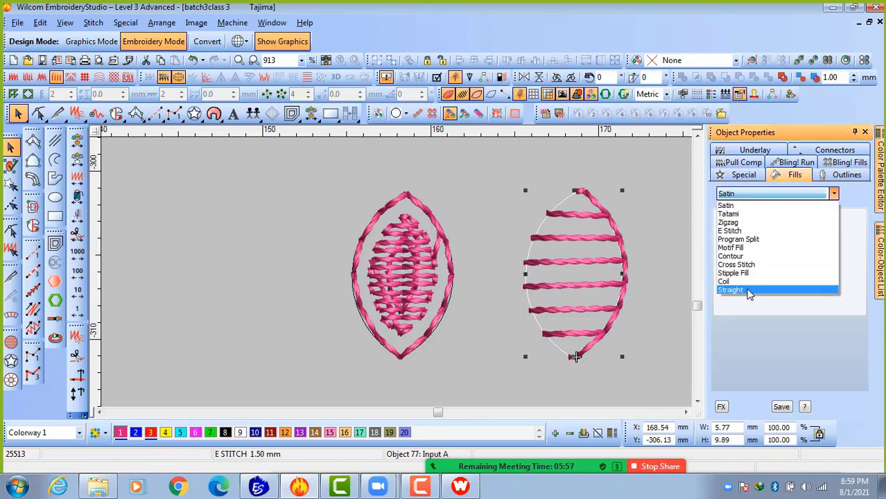
left_click(749, 291)
left_click(636, 268)
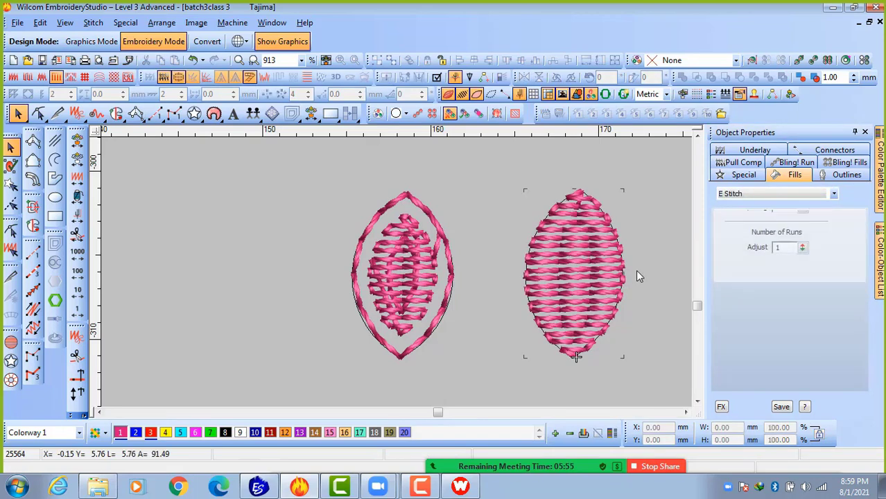
Move the Input A leaf about 3 mm closer to the first Straight-fill leaf.
scroll(447, 240, "down", 2)
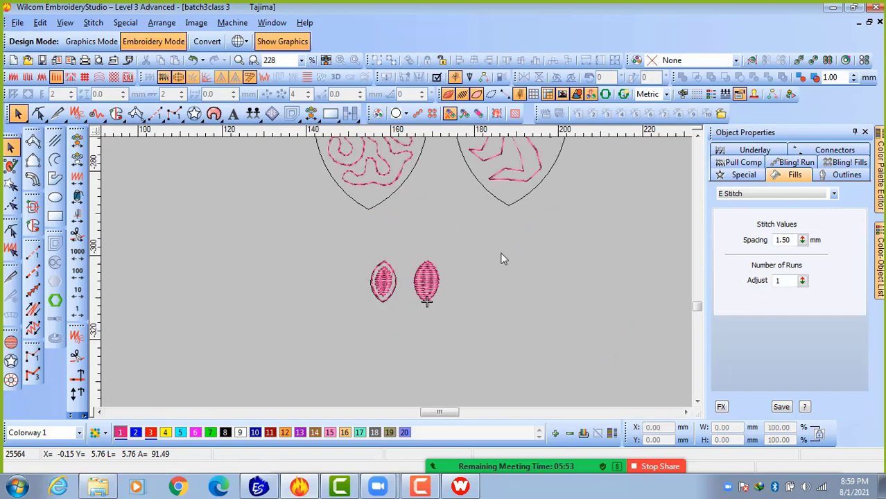
scroll(399, 285, "down", 3)
scroll(392, 277, "up", 4)
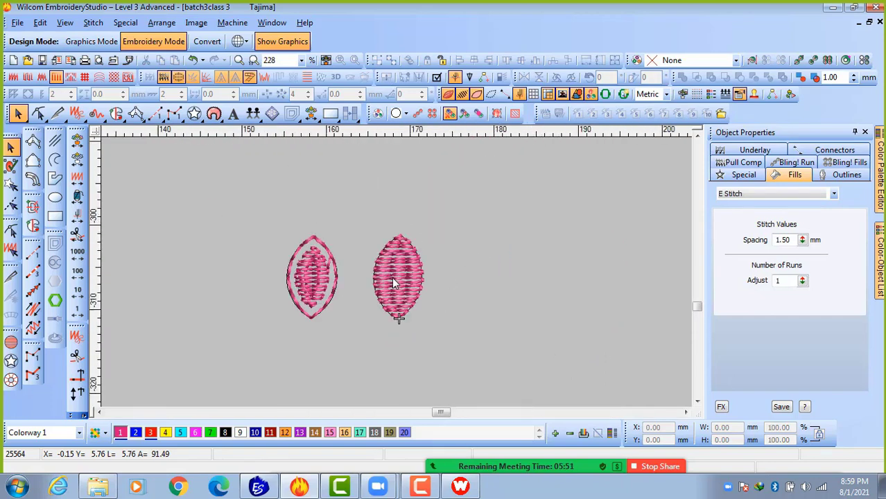
left_click(399, 280)
left_click_drag(399, 280, 379, 281)
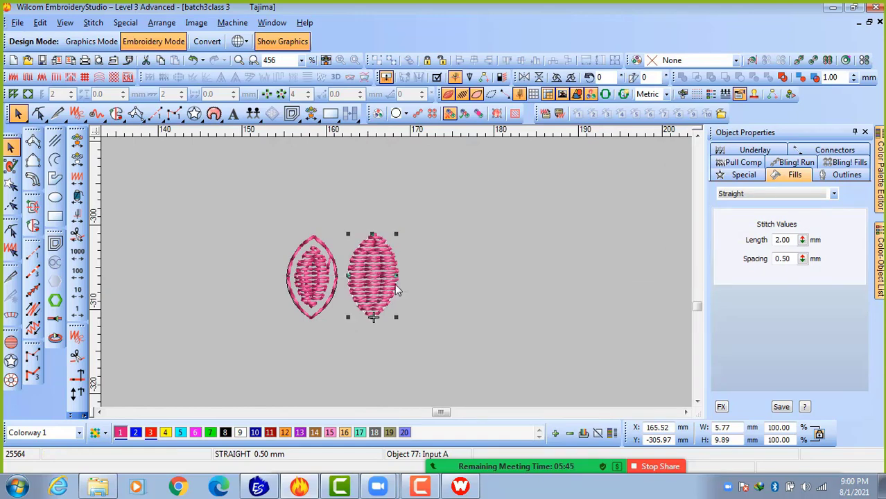
left_click(469, 290)
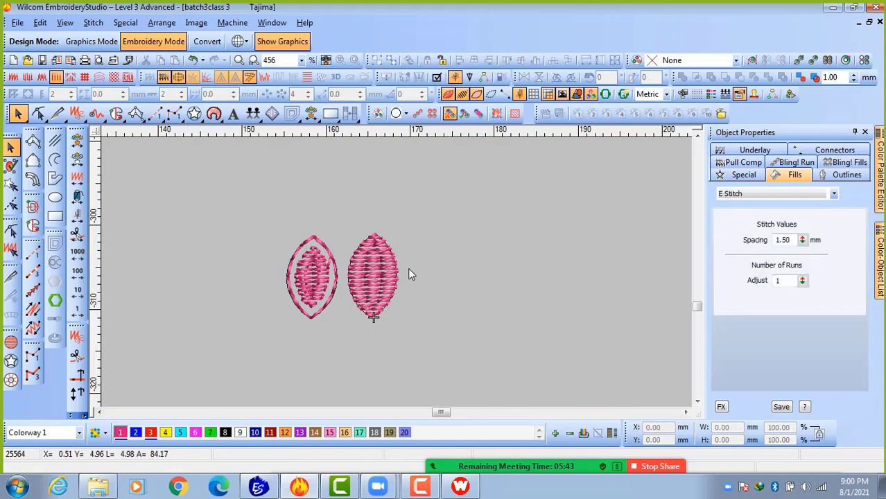
Place a copy of a satin leaf, about 12.5 × 20.3 mm, beside the two small leaves and change its fill to Straight.
scroll(408, 268, "down", 3)
scroll(396, 283, "up", 2)
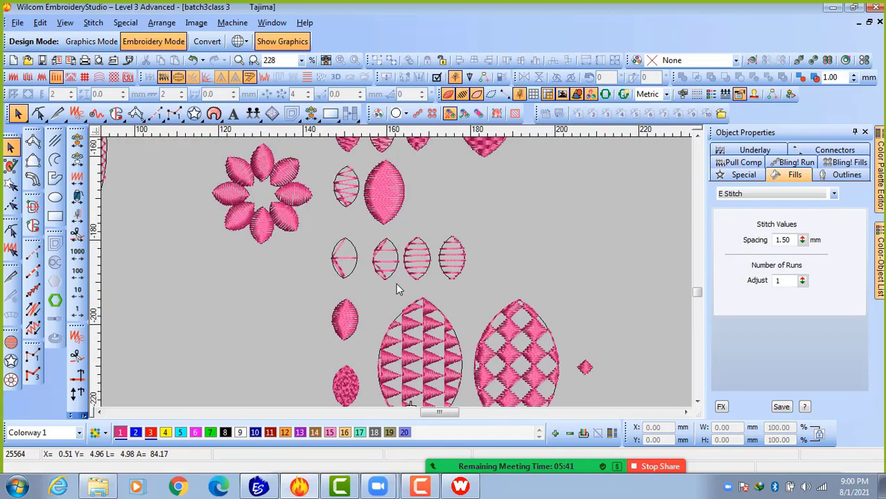
scroll(390, 193, "down", 1)
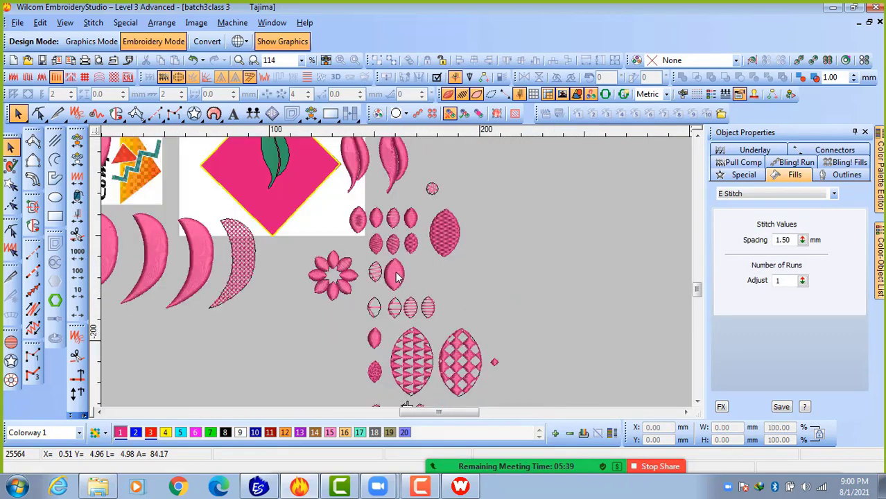
left_click(376, 217)
left_click_drag(378, 221, 407, 321)
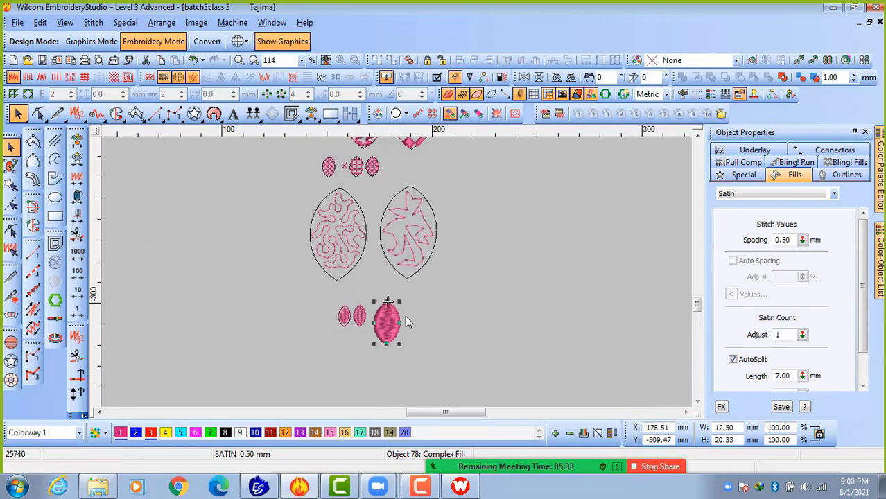
left_click(777, 195)
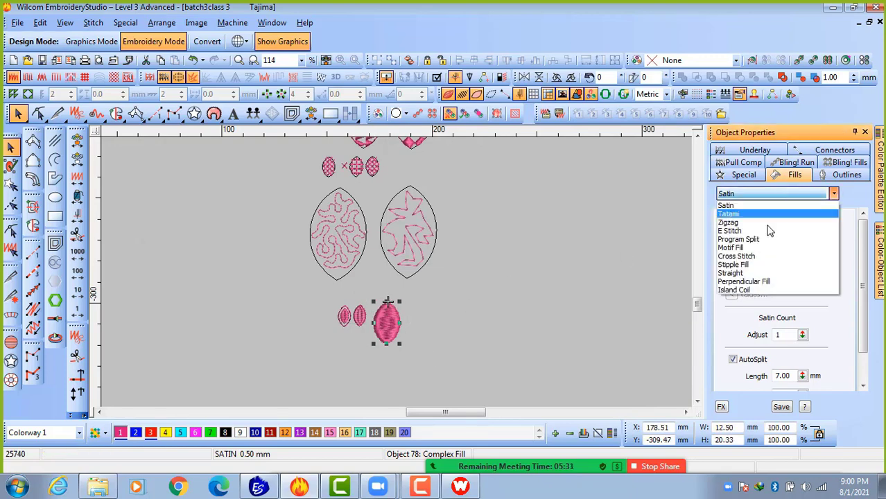
left_click(766, 274)
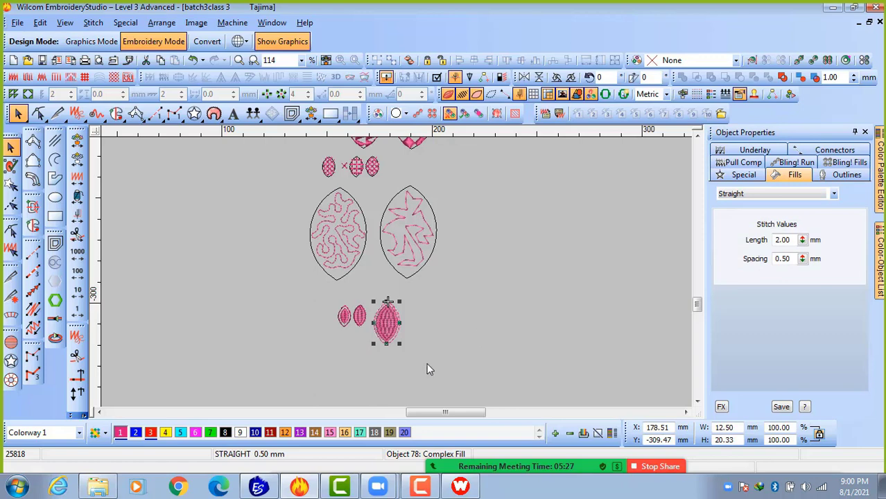
Set the large Straight-fill leaf's stitch spacing to 1.14 mm.
scroll(383, 324, "up", 2)
scroll(396, 272, "up", 1)
scroll(396, 271, "down", 1)
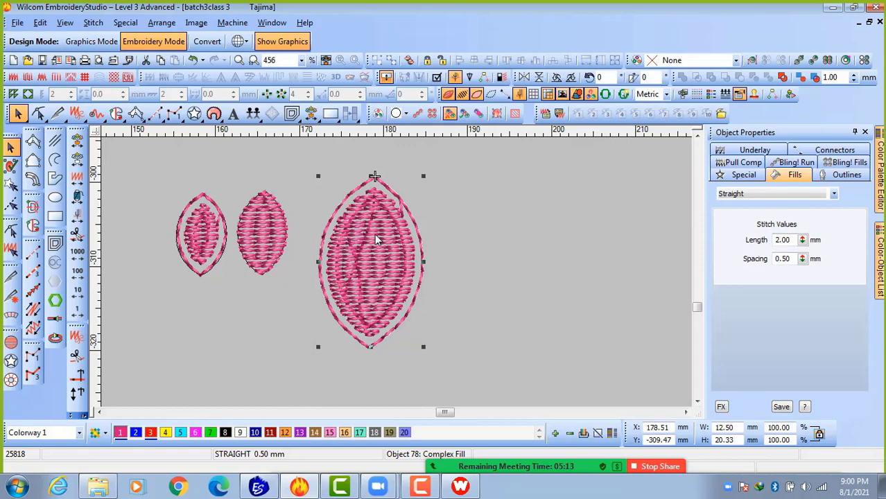
scroll(382, 258, "down", 3)
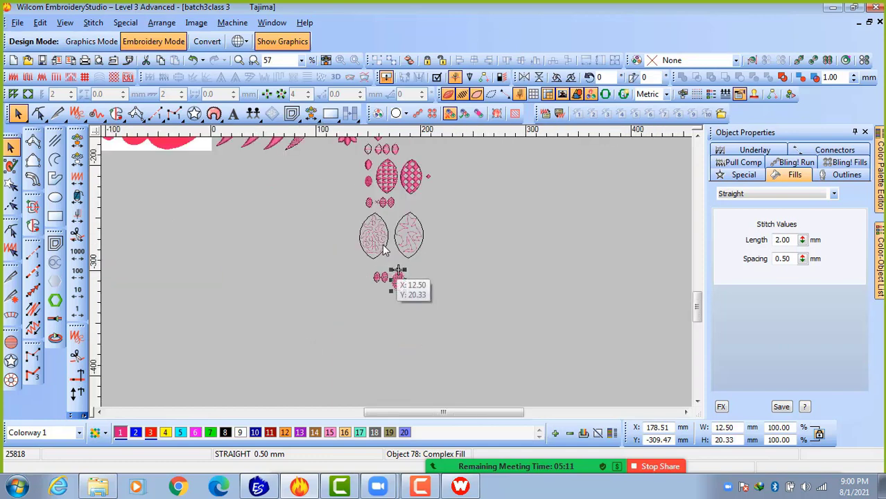
scroll(389, 170, "up", 2)
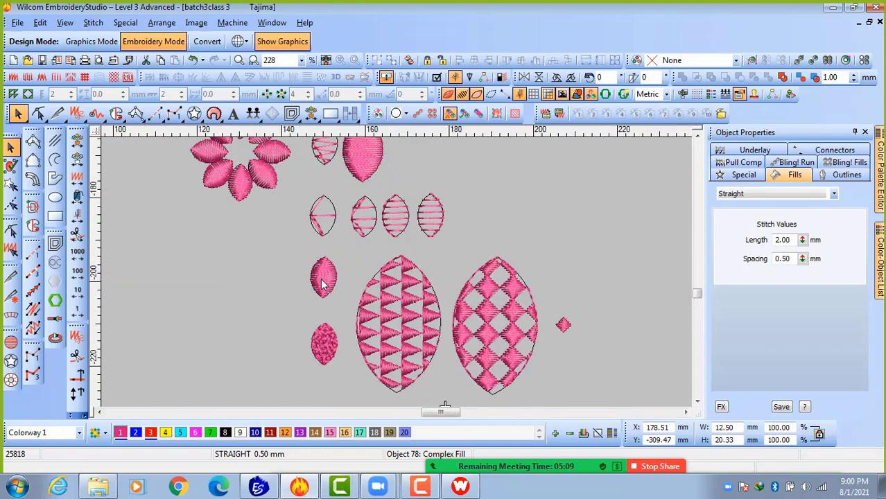
scroll(400, 329, "down", 2)
scroll(395, 369, "up", 3)
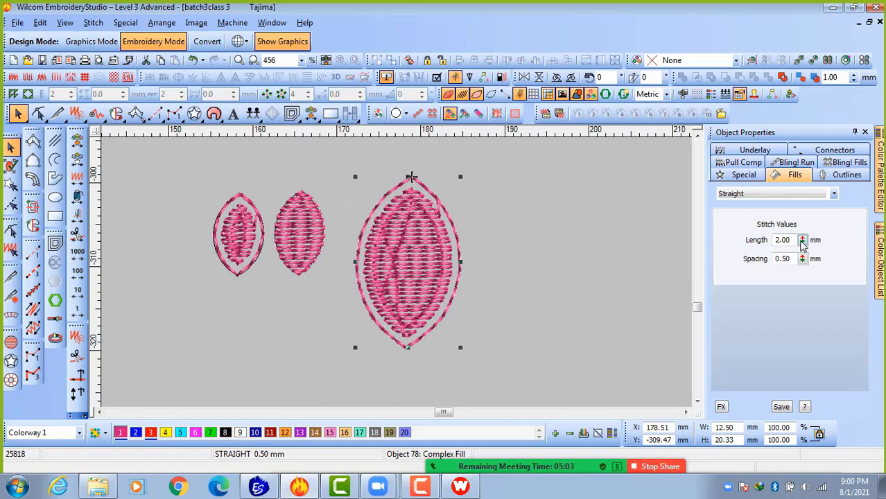
left_click_drag(802, 257, 741, 209)
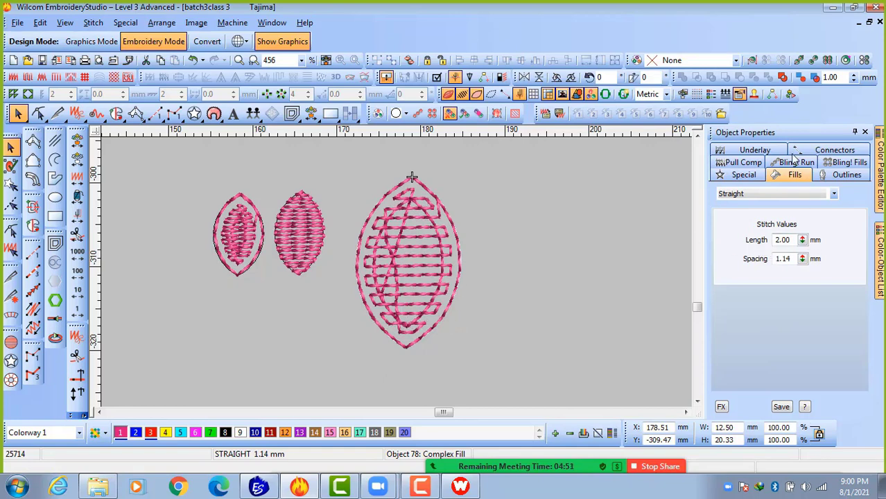
Check the pull compensation settings of the large Straight-fill leaf.
left_click(743, 166)
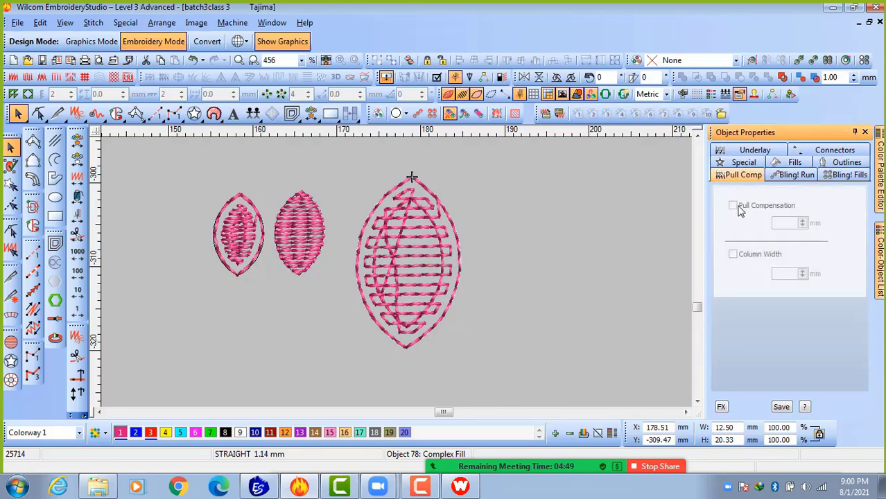
left_click(458, 251)
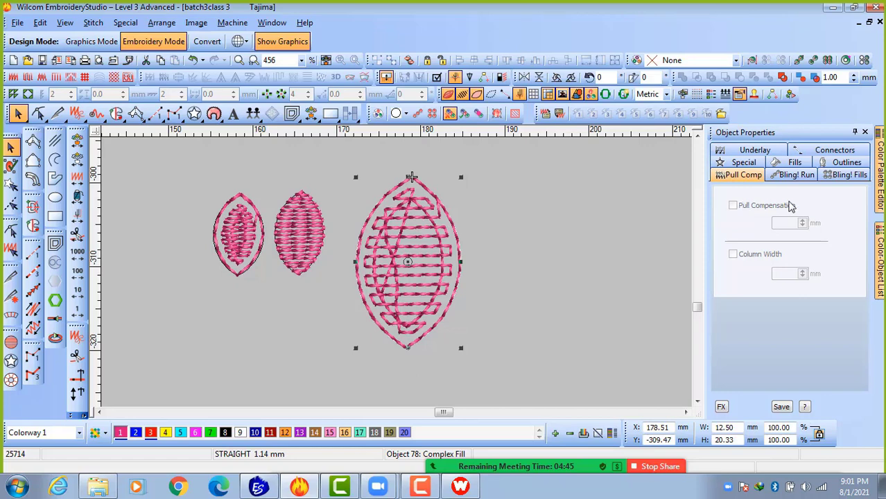
Set the large Straight-fill leaf's stitch length to 4.00 mm.
left_click(797, 165)
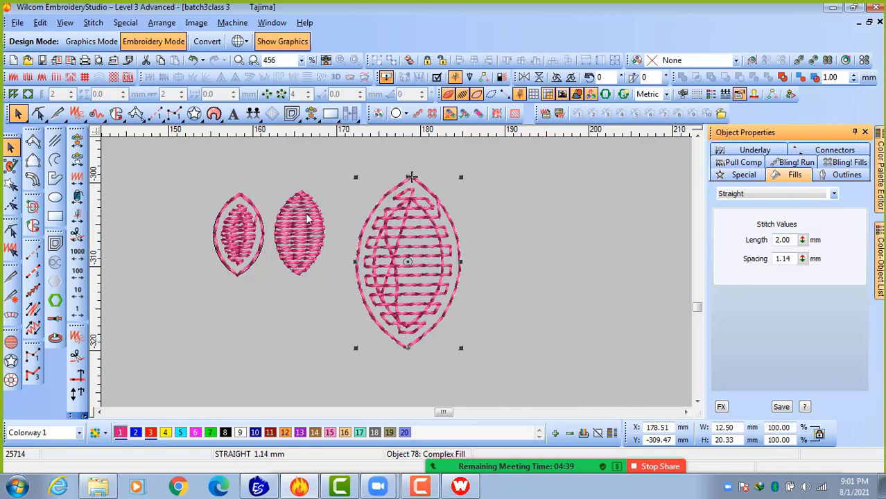
left_click(533, 265)
scroll(380, 275, "down", 2)
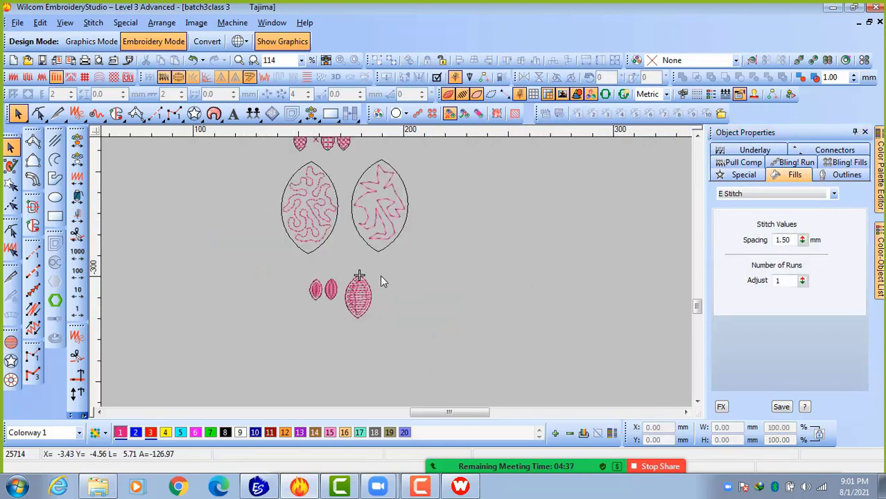
scroll(305, 229, "up", 3)
scroll(436, 277, "down", 1)
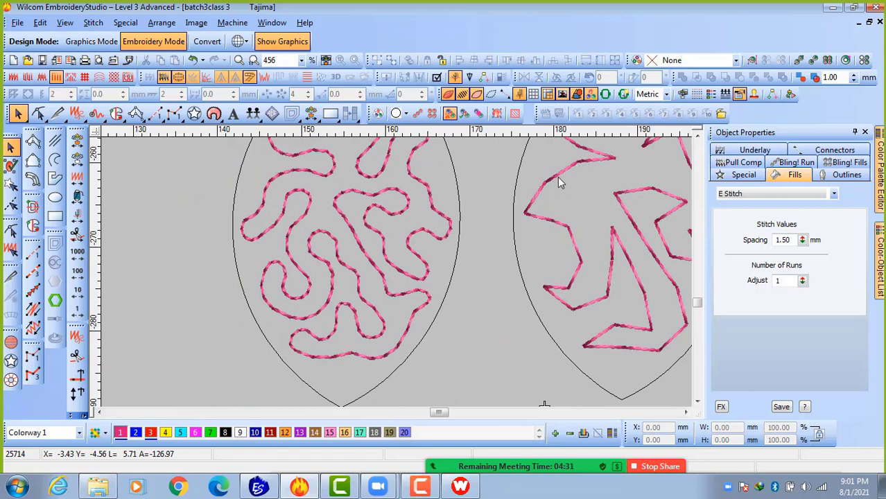
scroll(409, 281, "down", 3)
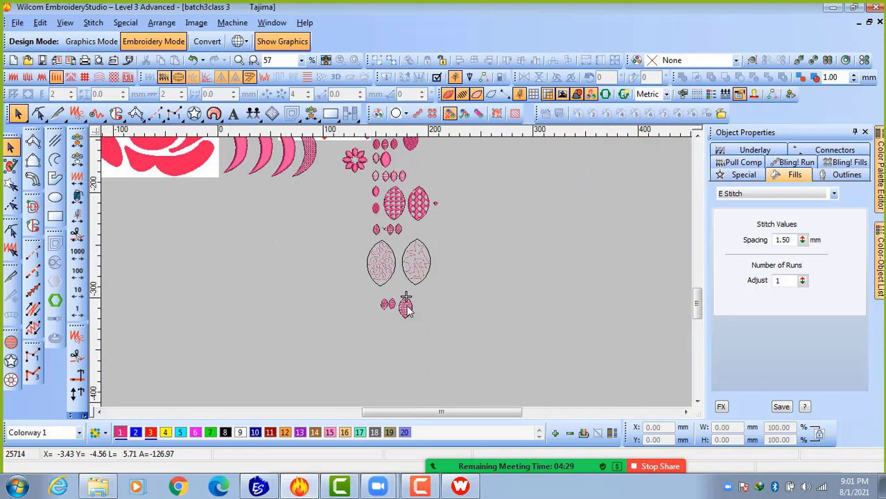
scroll(398, 278, "up", 4)
left_click(406, 231)
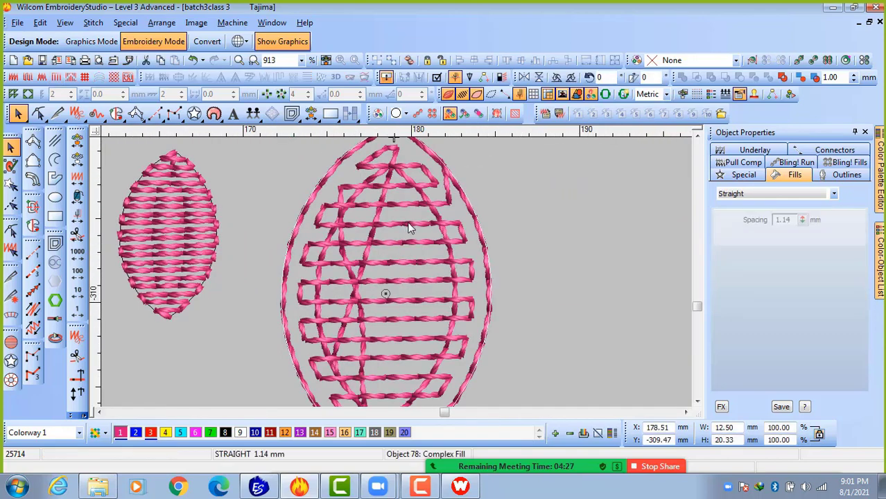
left_click_drag(803, 240, 740, 285)
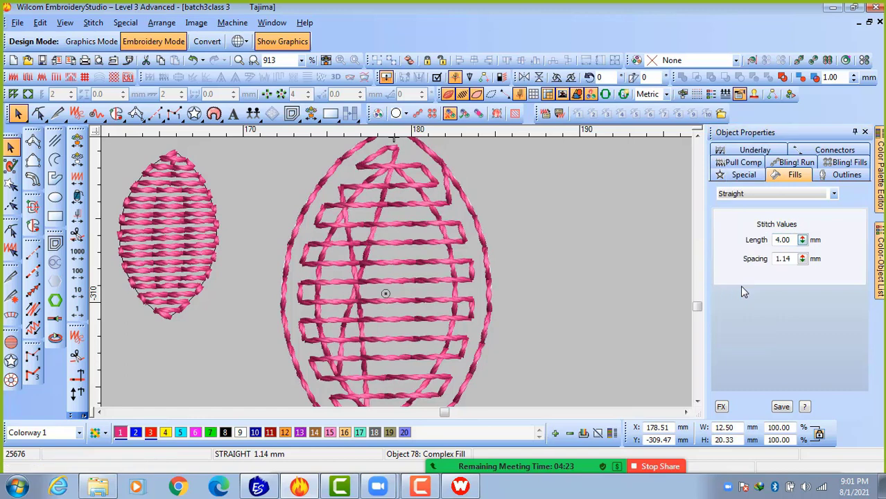
left_click(561, 256)
Draw an upright rectangle about 5.6 × 11.3 mm beside the large Straight-fill leaf.
left_click(55, 215)
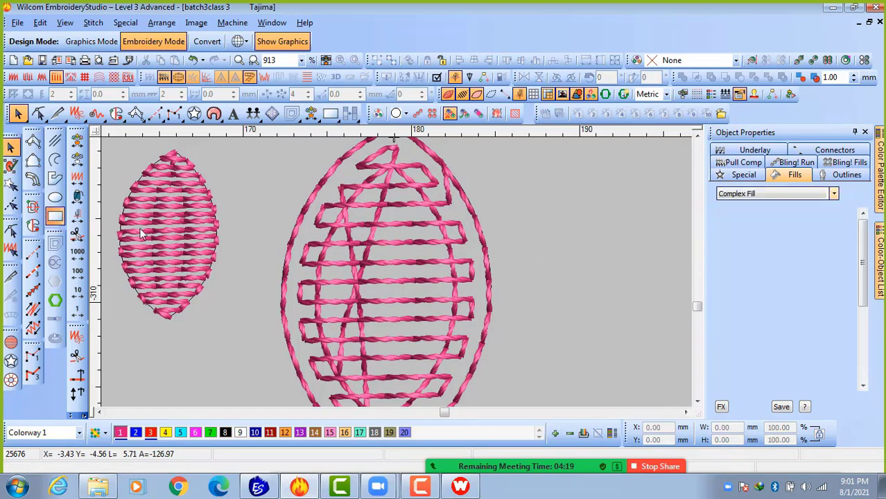
left_click(517, 160)
left_click(613, 350)
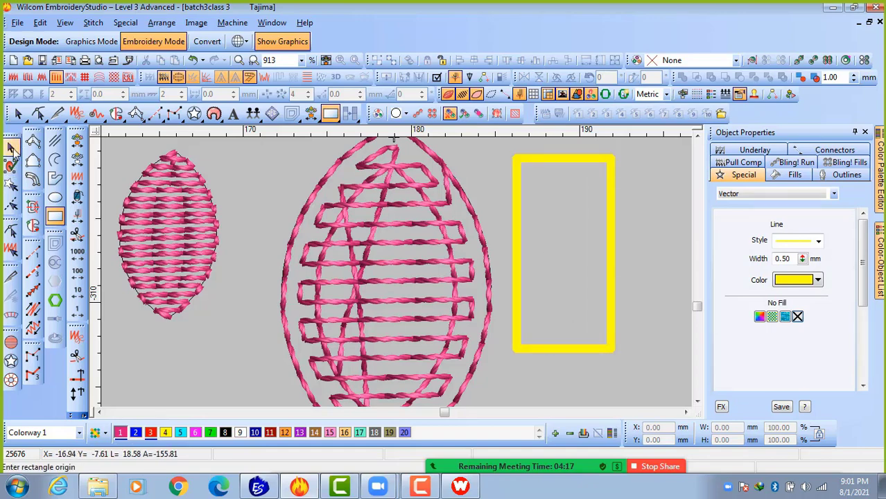
Convert the rectangle outline into a Complex Fill object with a nearly horizontal stitch angle.
left_click(12, 147)
left_click(32, 226)
left_click(339, 260)
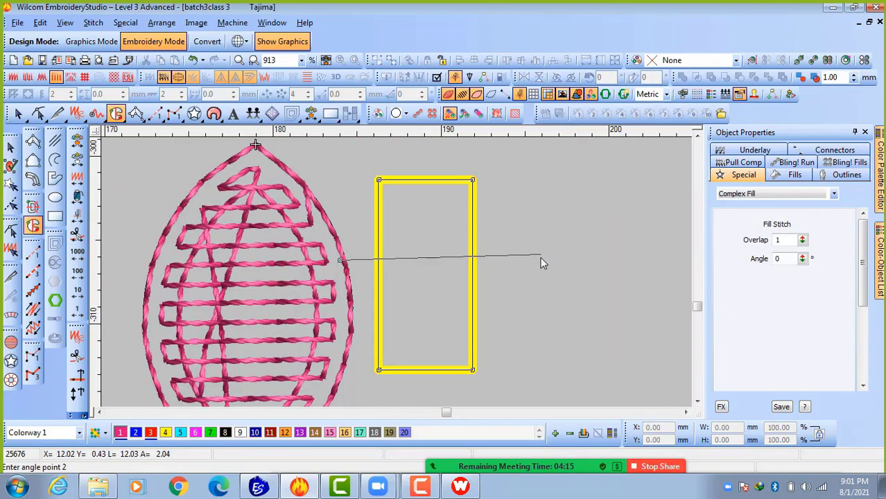
left_click(553, 258)
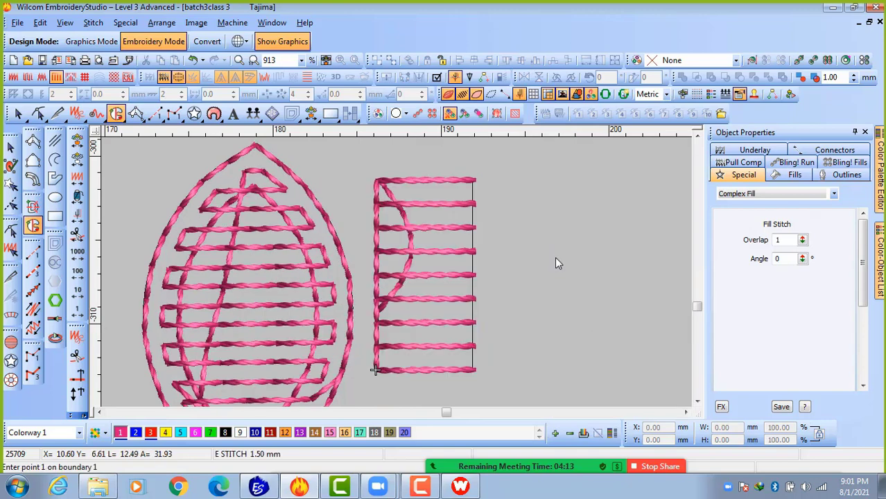
key("Escape")
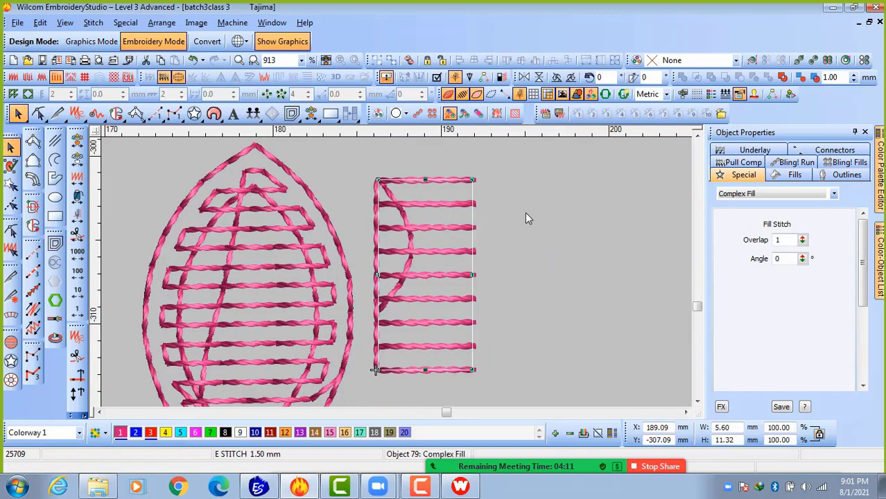
Change the rectangle's fill to Satin and finally to Straight.
left_click(789, 193)
left_click(789, 191)
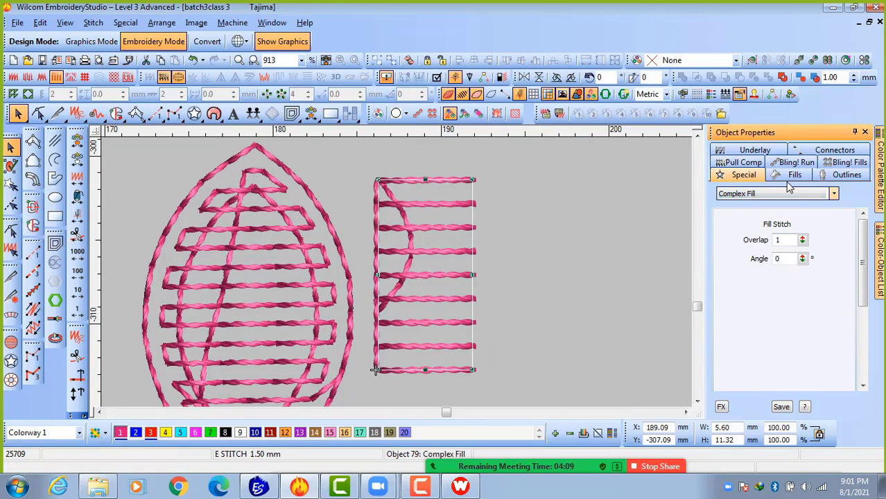
left_click(792, 177)
left_click(798, 194)
left_click(735, 203)
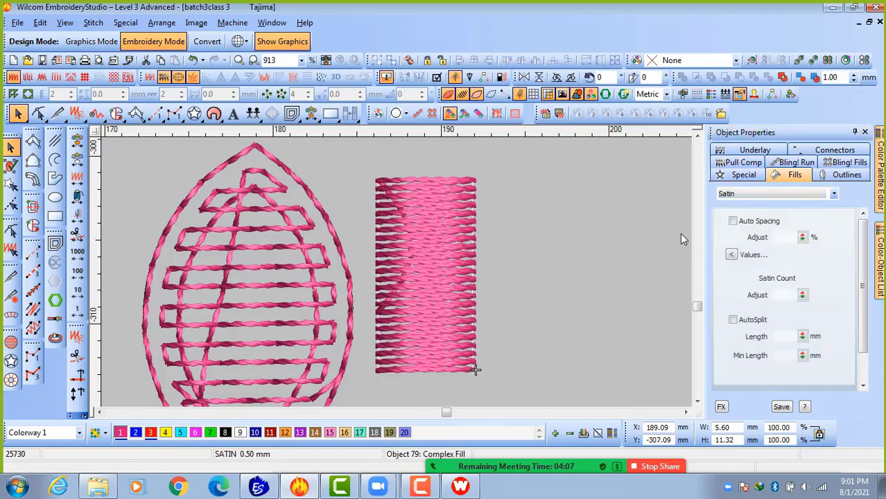
left_click(777, 194)
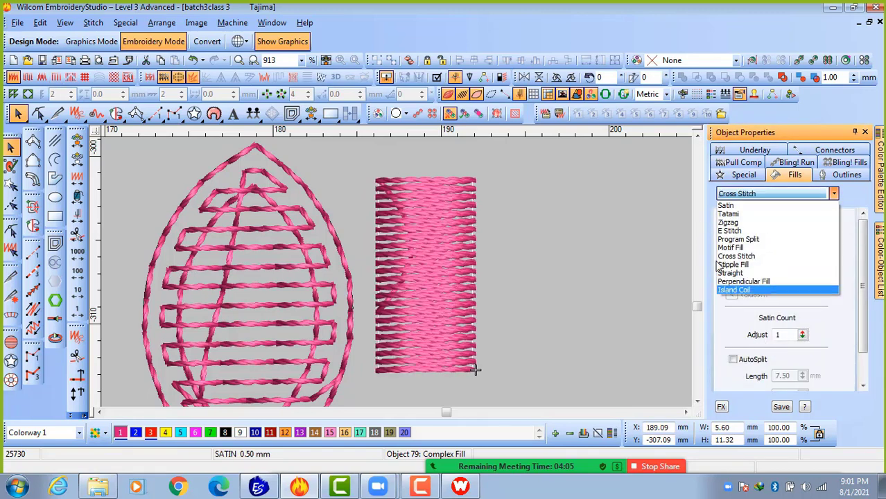
left_click(745, 276)
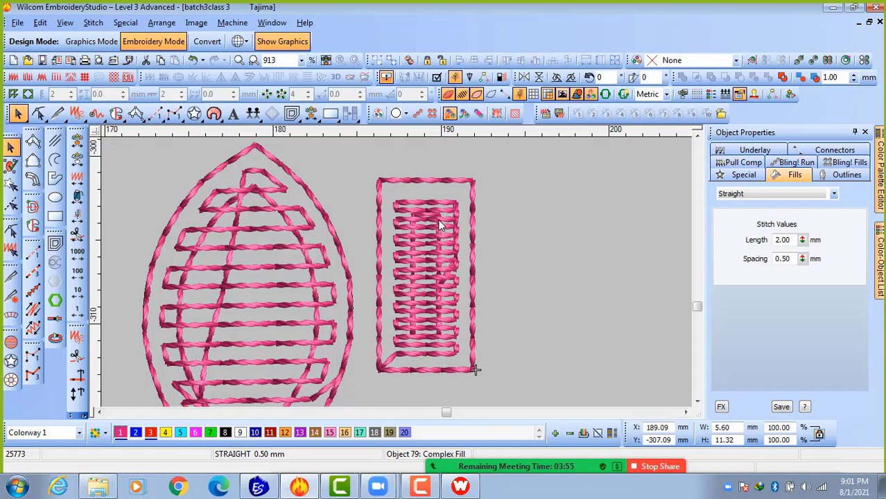
Check the rectangle's underlay settings, and set its stitch length to 2.10 mm and spacing to 0.96 mm.
left_click(756, 151)
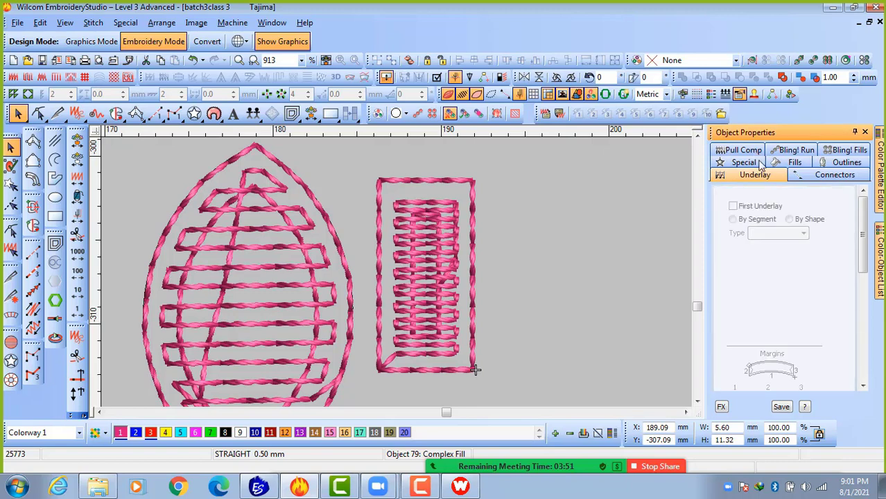
left_click(795, 164)
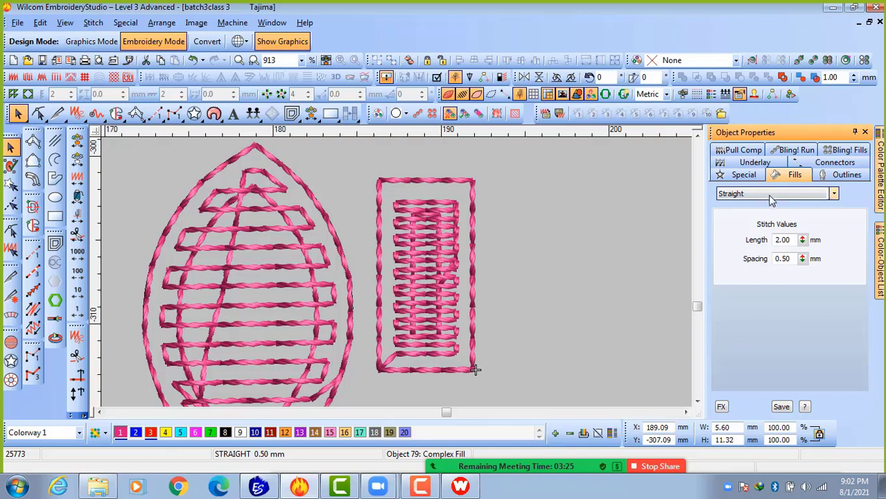
left_click(802, 240)
left_click_drag(803, 240, 743, 292)
left_click_drag(802, 240, 741, 313)
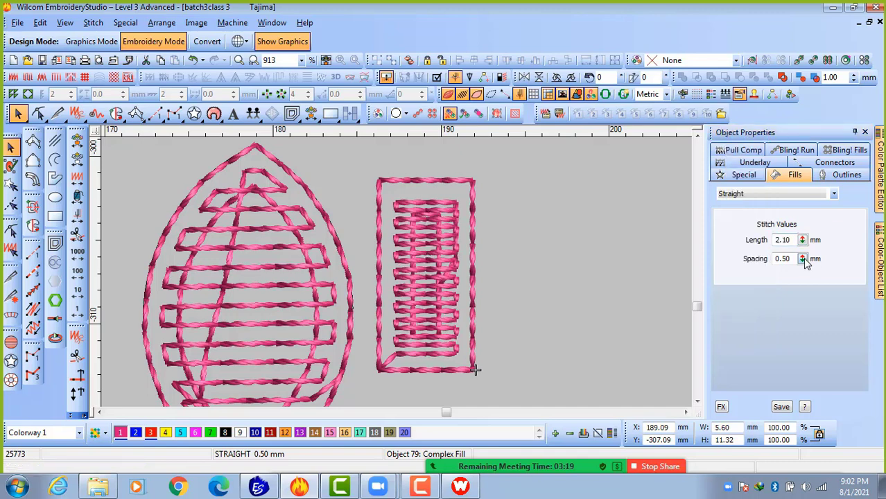
left_click_drag(803, 257, 738, 238)
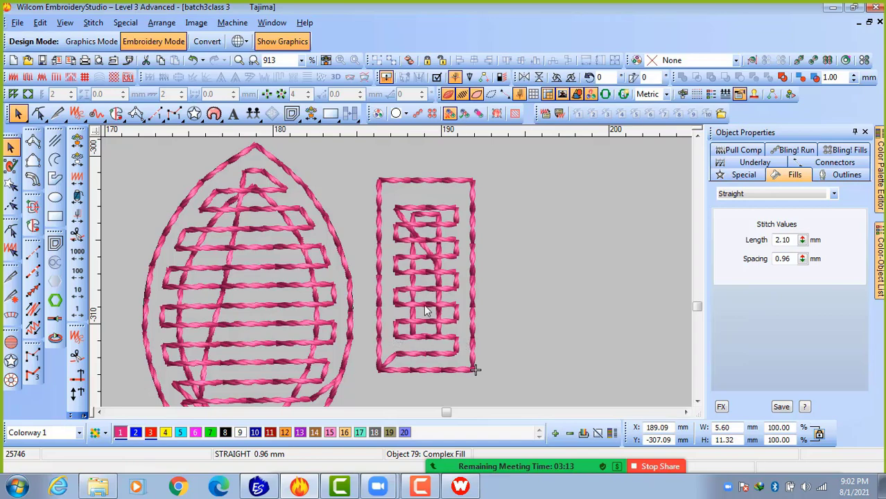
left_click(528, 289)
Set the small Complex Fill leaf's stitch spacing to 1.02 mm.
scroll(396, 271, "down", 3)
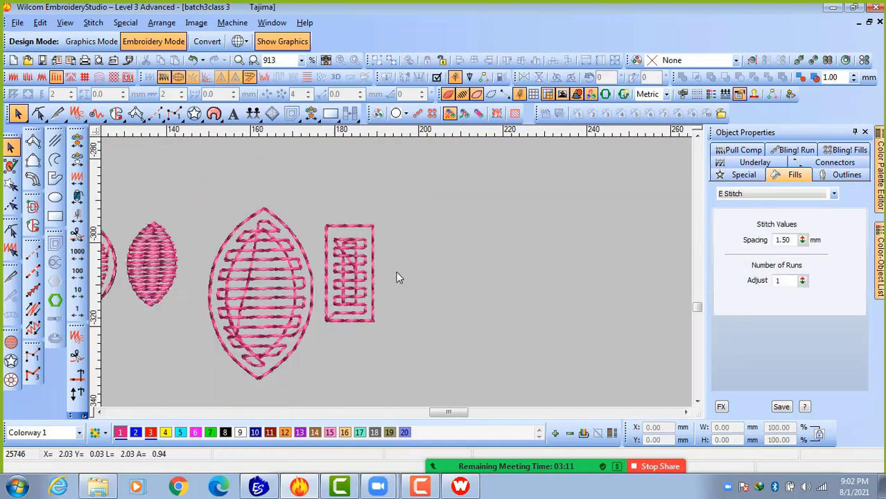
scroll(397, 271, "up", 1)
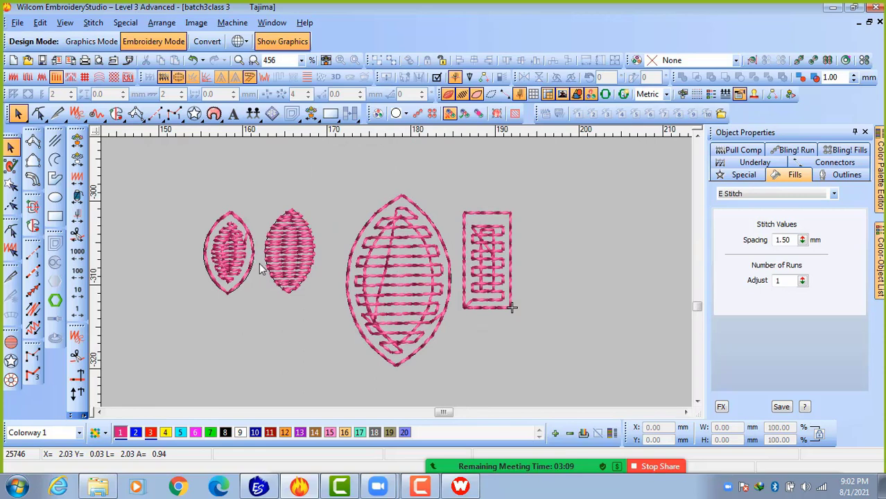
left_click(236, 258)
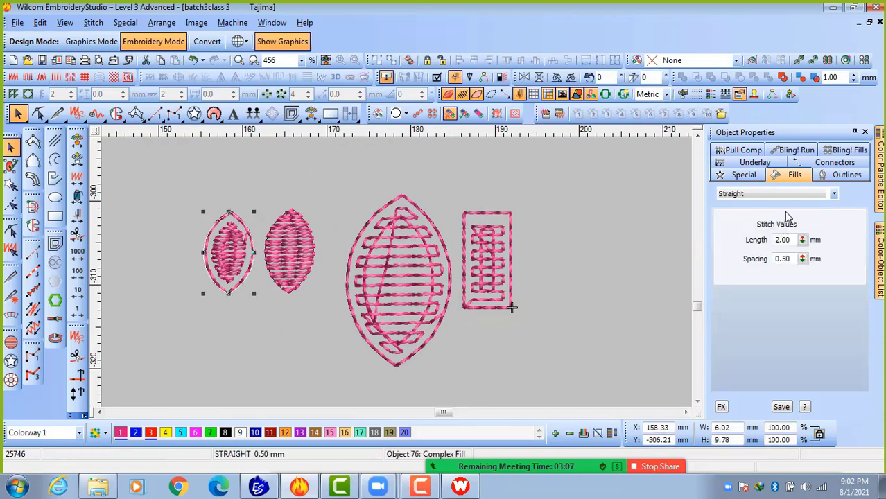
left_click(803, 240)
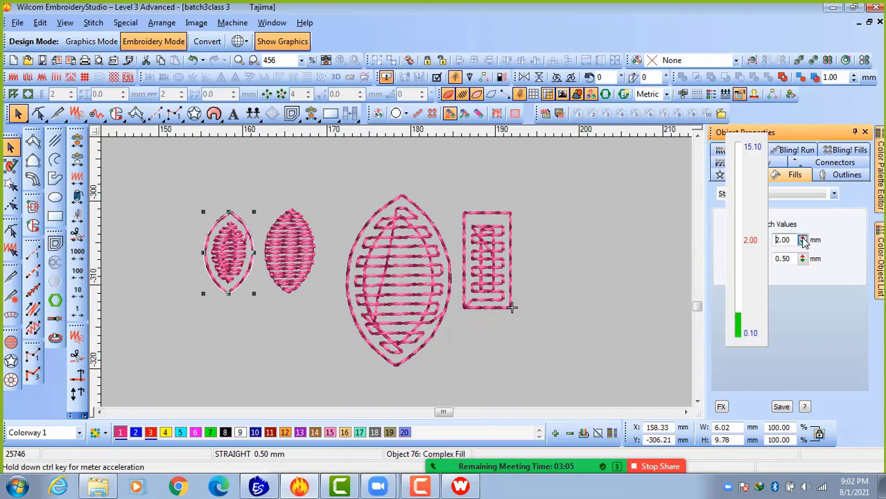
left_click(802, 240)
left_click(803, 259)
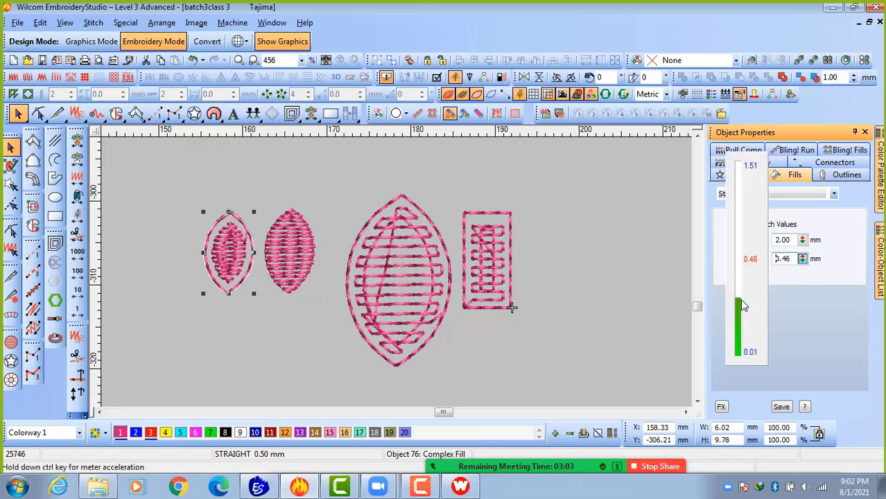
left_click_drag(803, 259, 741, 231)
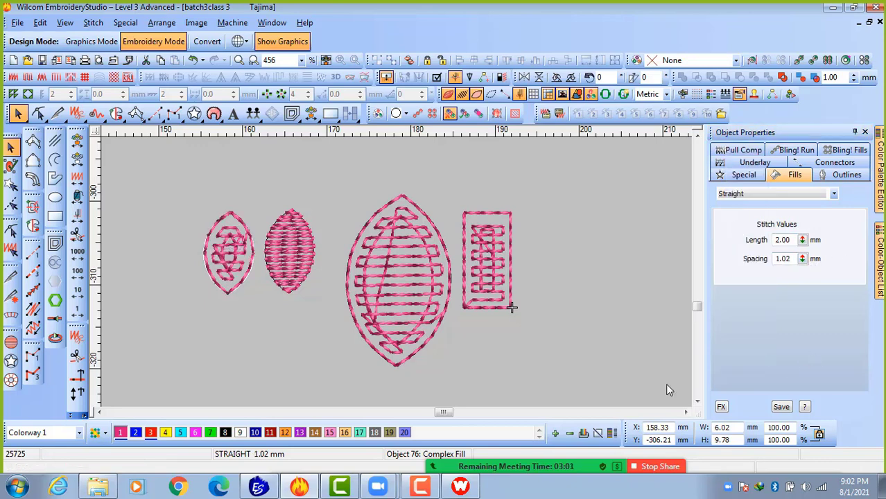
Place a copy of a small satin leaf in the empty area below the crescents and change its fill to Perpendicular Fill.
scroll(412, 299, "down", 2)
scroll(393, 141, "down", 2)
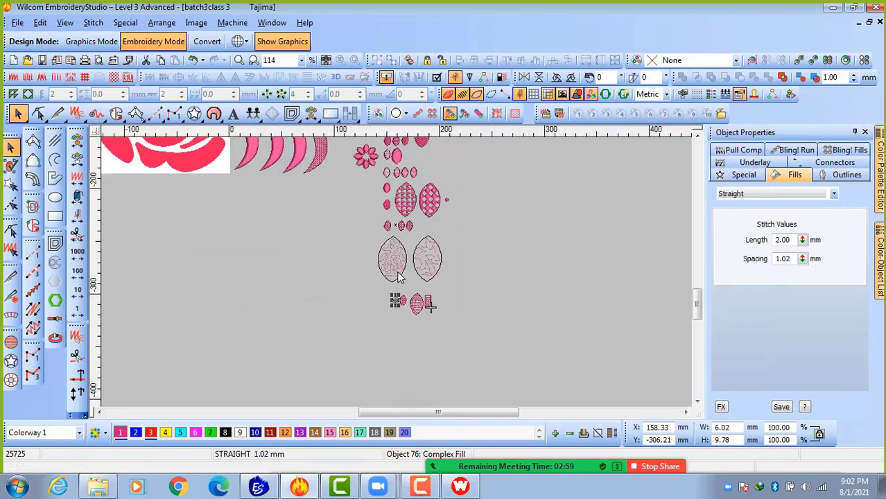
left_click(454, 246)
scroll(401, 229, "up", 2)
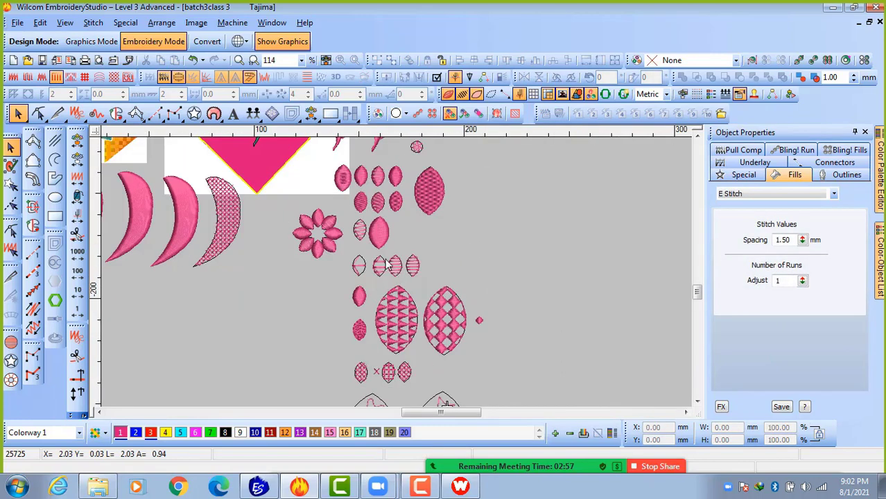
left_click(360, 175)
left_click_drag(318, 246, 189, 304)
left_click(770, 197)
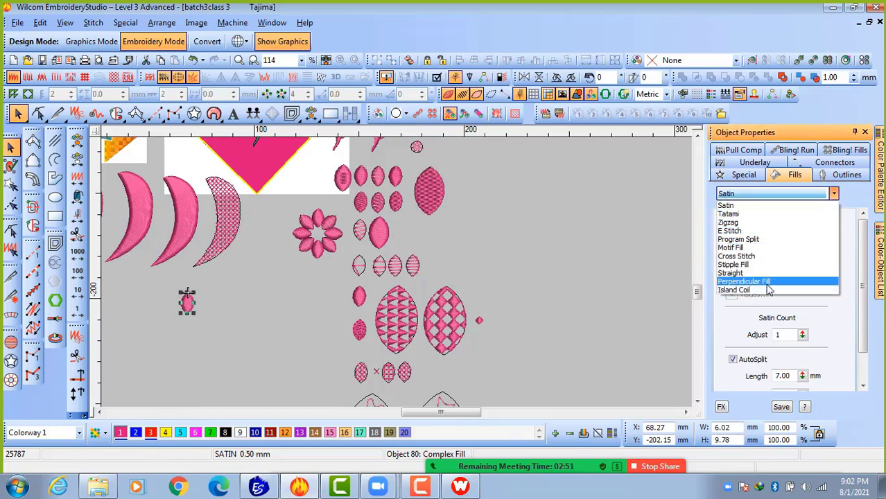
left_click(774, 282)
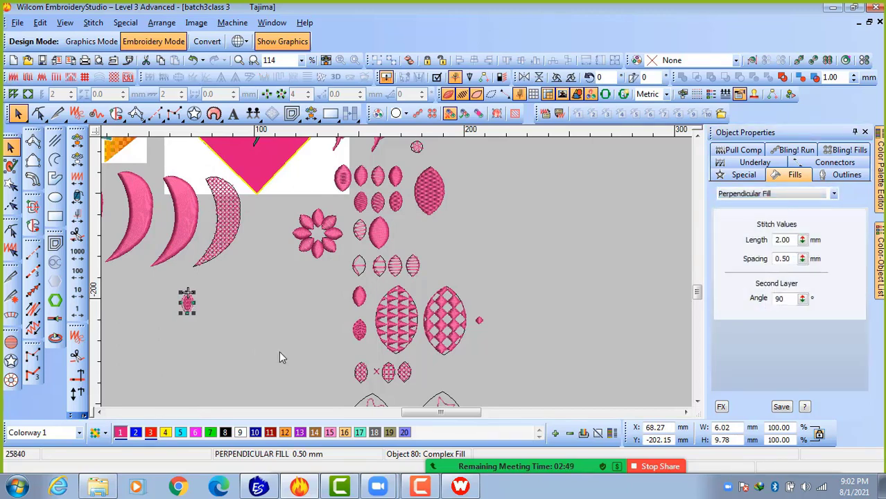
Place an enlarged copy of the Perpendicular Fill leaf, about 11.5 × 18.7 mm, beside the small one.
key("shift+0")
key("shift+z")
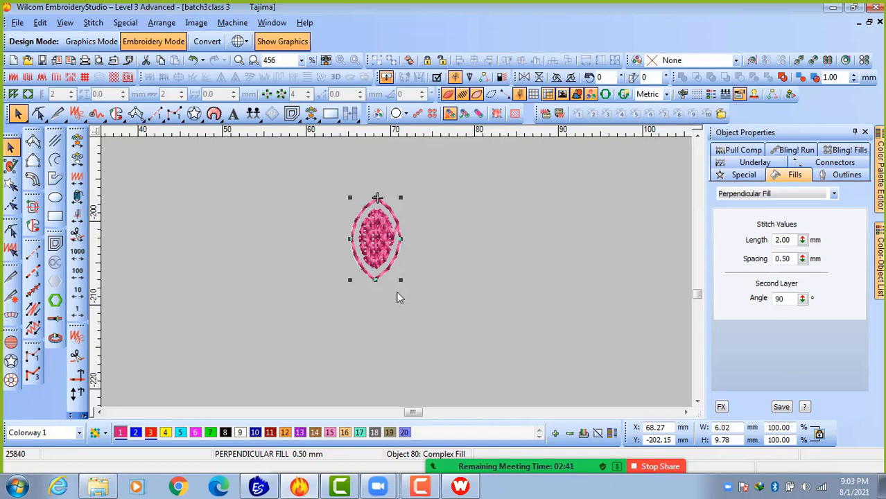
left_click_drag(378, 254, 602, 353)
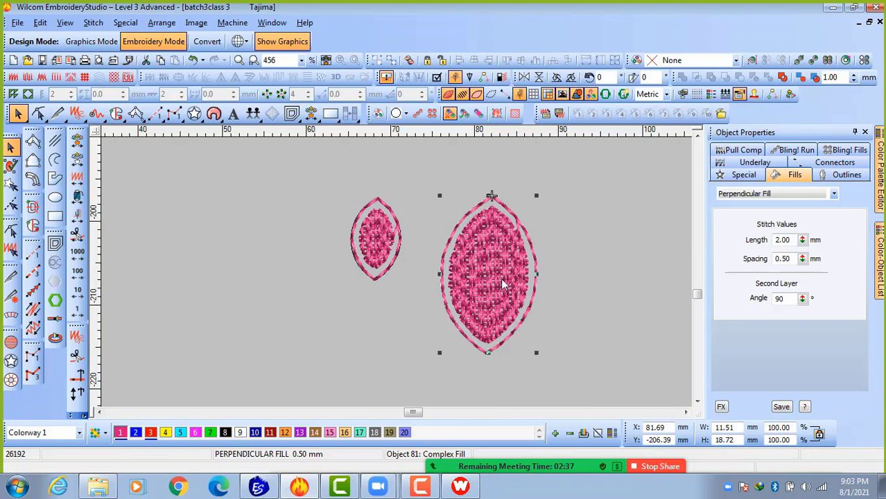
Examine the enlarged leaf's Perpendicular Fill stitches and compare them with the Straight-fill leaves and rectangle.
scroll(501, 276, "up", 2)
scroll(501, 276, "down", 1)
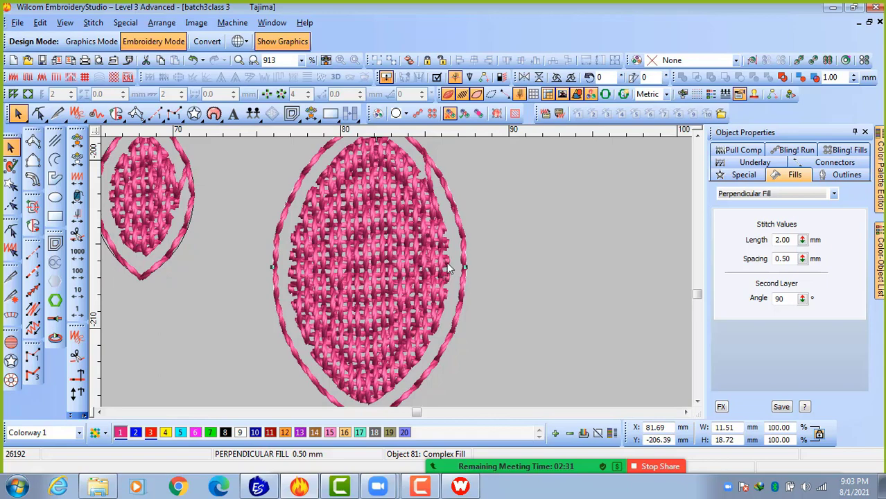
scroll(419, 330, "down", 4)
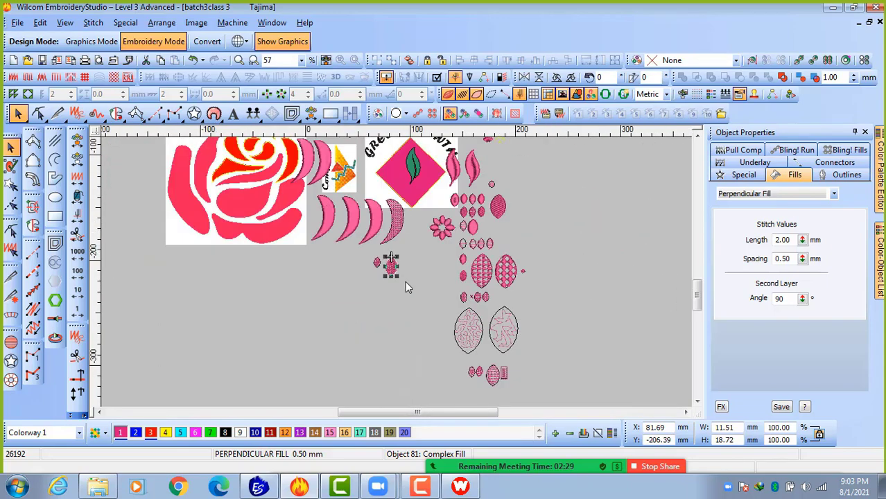
scroll(400, 277, "up", 2)
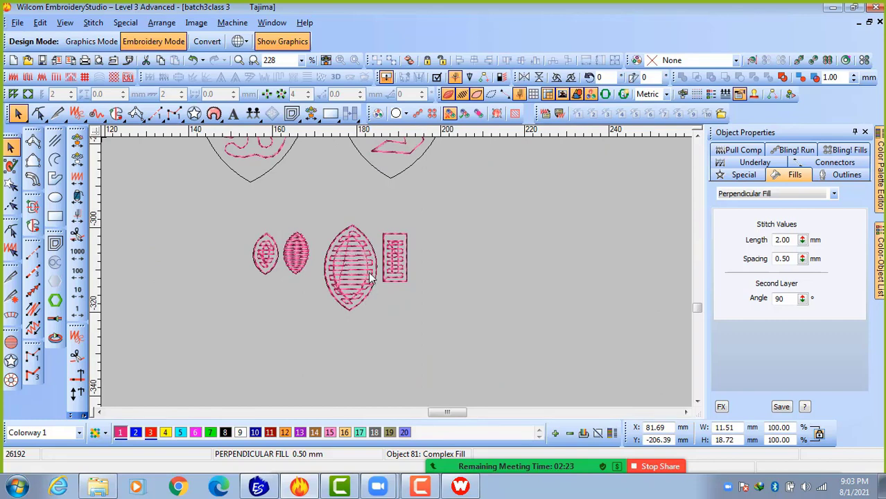
key("shift+z")
key("shift+z")
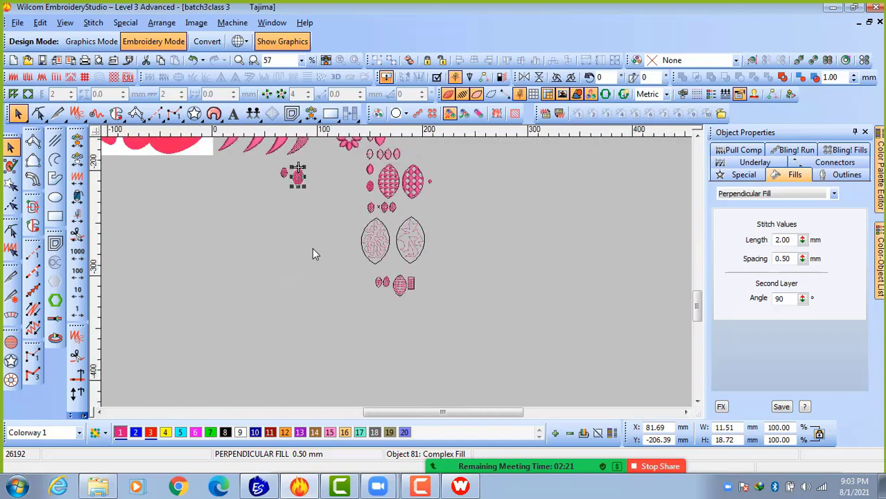
Set the enlarged Perpendicular Fill leaf's stitch spacing to 1.05 mm.
key("shift+0")
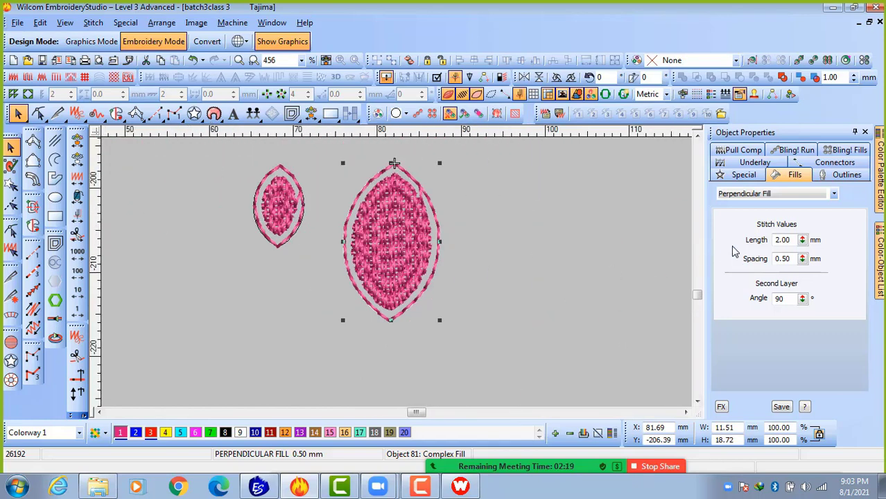
left_click_drag(803, 267, 738, 260)
left_click_drag(802, 259, 742, 228)
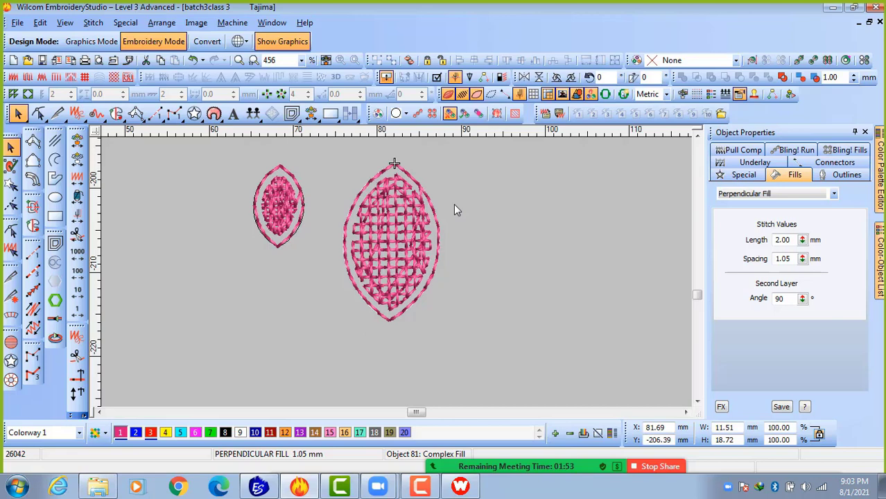
left_click(531, 293)
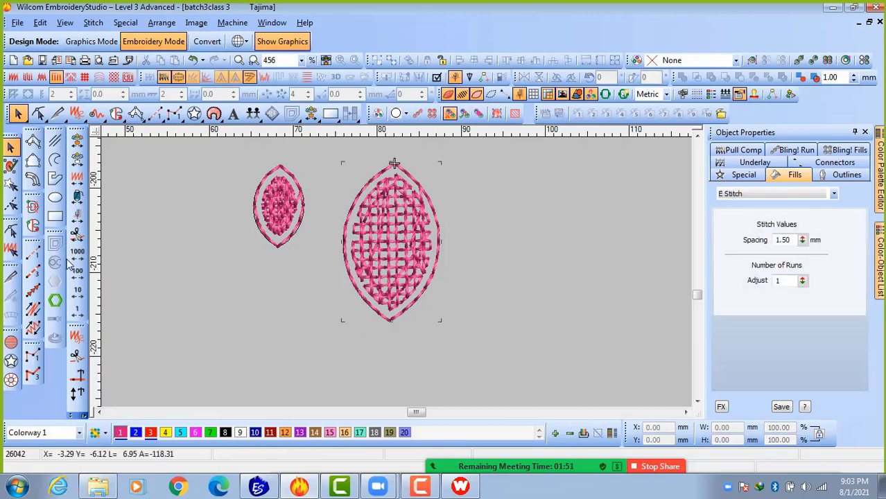
Draw a vector rectangle about 19.7 × 20.8 mm beside the enlarged Perpendicular Fill leaf.
left_click(55, 216)
key("shift+z")
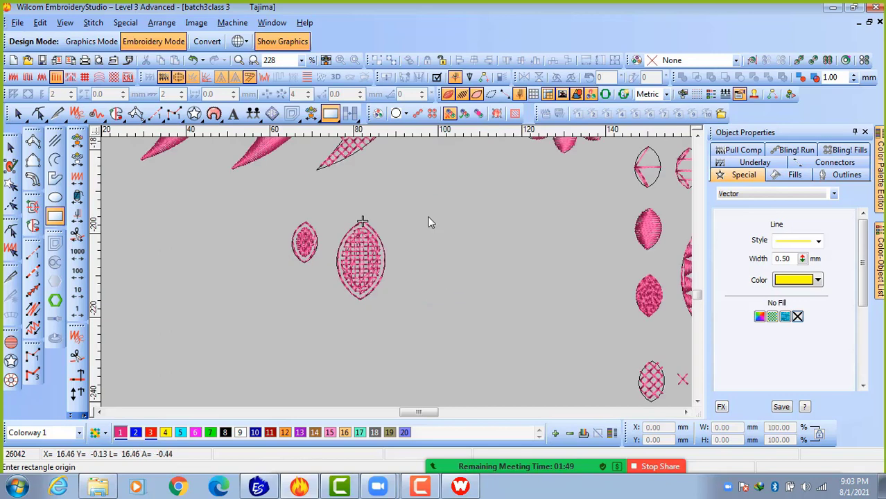
left_click(426, 215)
left_click(508, 301)
key("Escape")
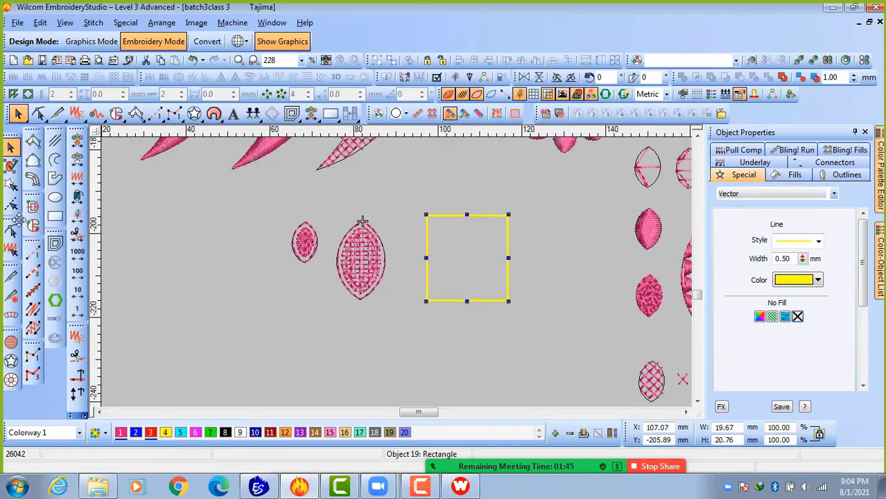
Convert the rectangle to a Complex Fill object with Perpendicular Fill stitches and a horizontal stitch angle.
left_click(32, 225)
left_click(795, 175)
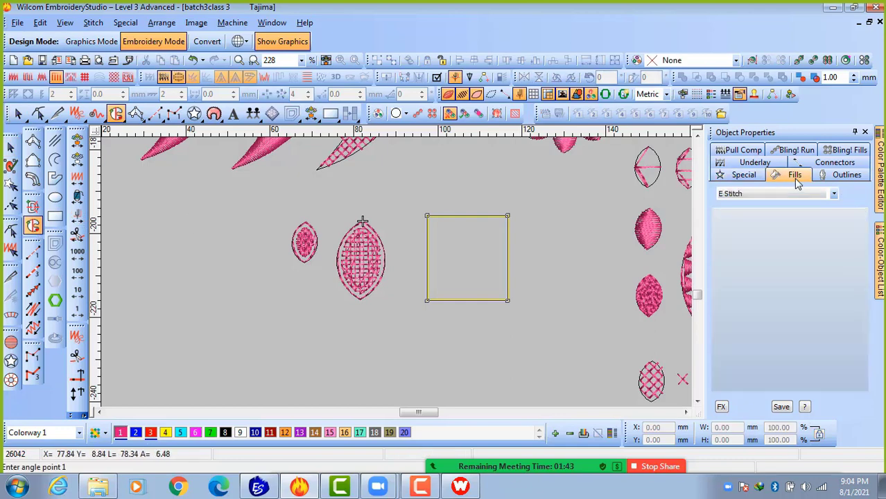
left_click(834, 194)
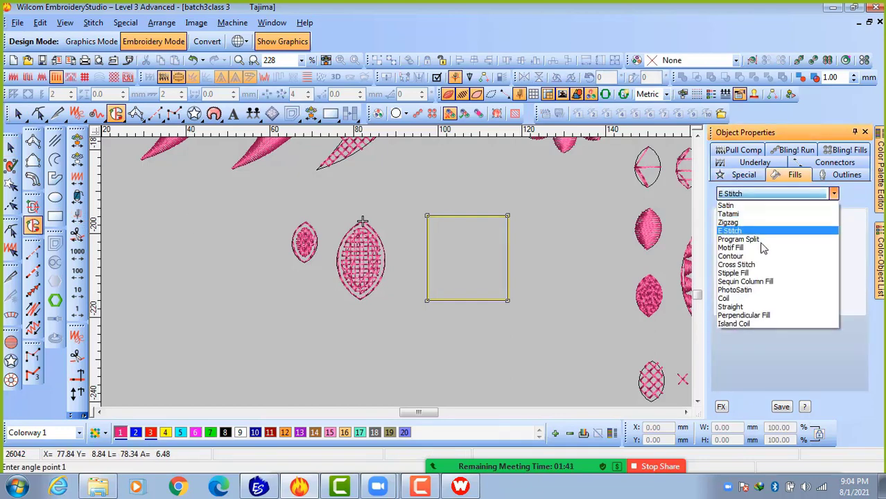
left_click(757, 315)
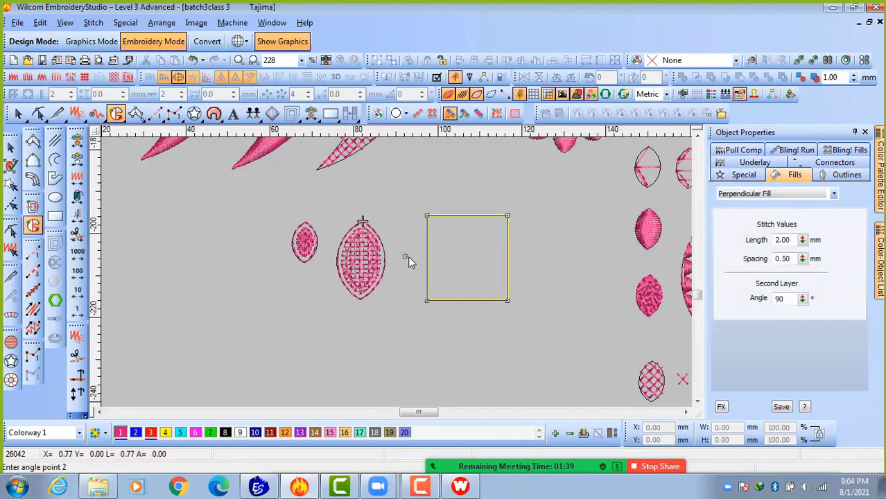
left_click(573, 258)
key("Return")
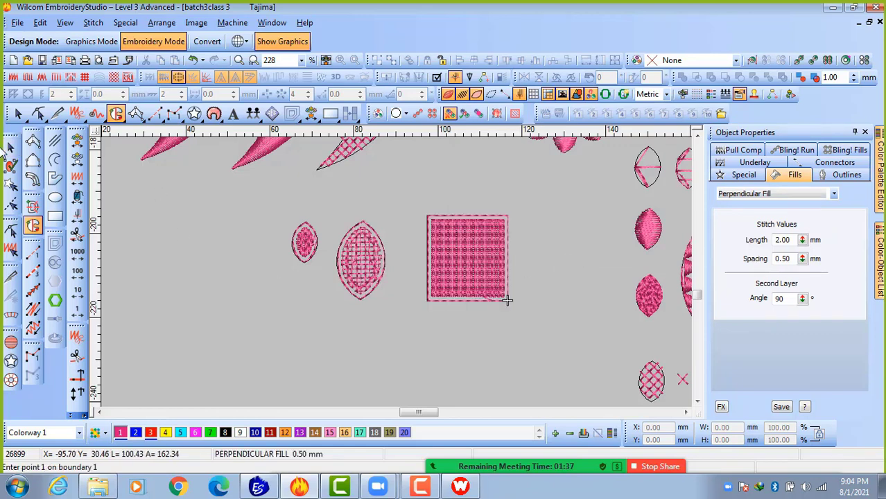
key("Escape")
Set the rectangle's Perpendicular Fill stitch spacing to 1.22 mm.
key("z")
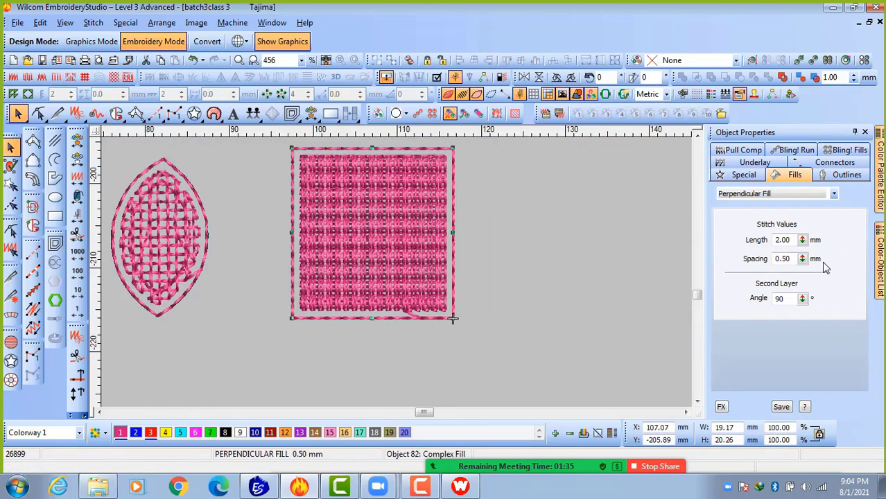
left_click_drag(803, 259, 741, 204)
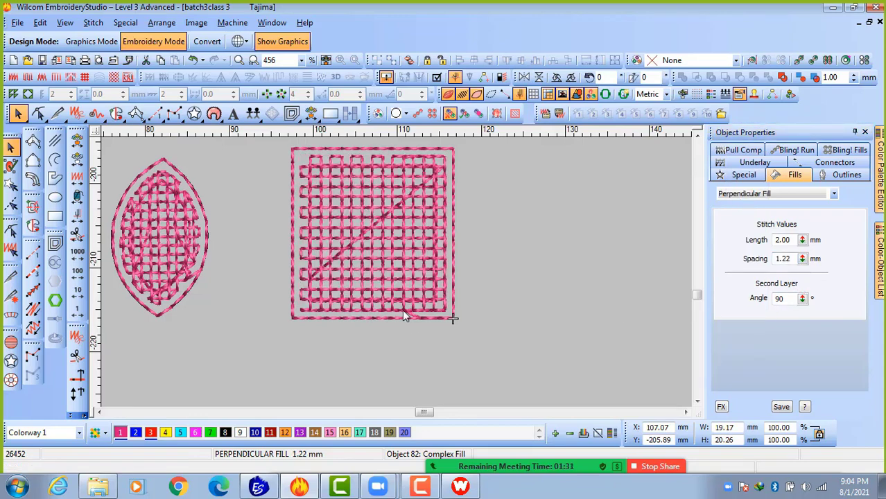
Place four vertical guides along neighbouring vertical stitch rows near the left side of the filled rectangle.
key("shift+z")
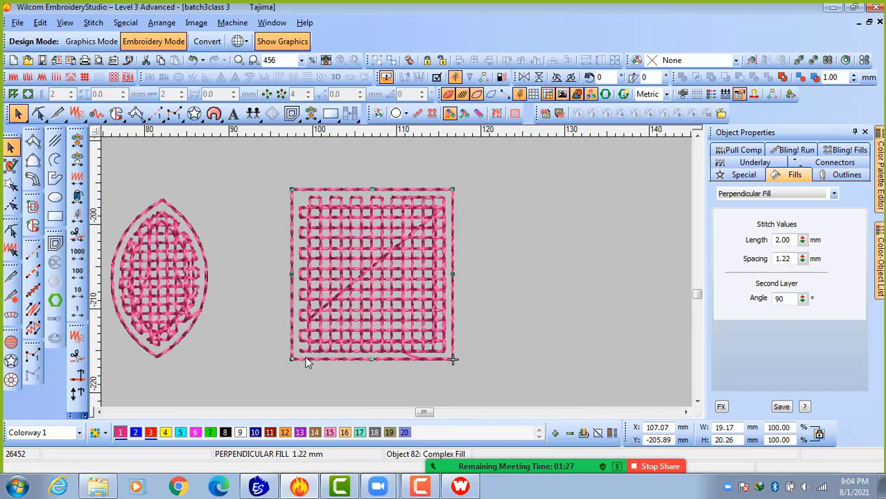
left_click(313, 131)
left_click(321, 134)
left_click(332, 133)
left_click(341, 133)
left_click(515, 289)
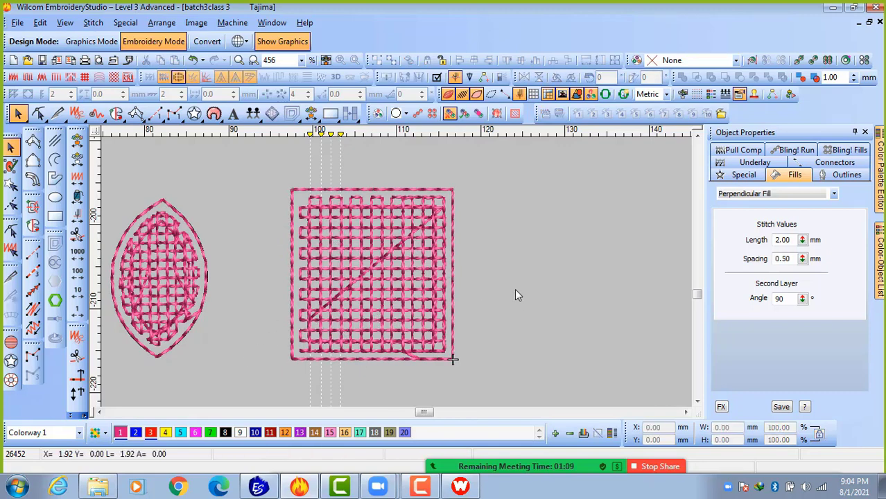
Check the small Perpendicular Fill leaf's stitch values and compare it with the E Stitch, stipple and Straight-fill samples.
key("shift+z")
key("shift+z")
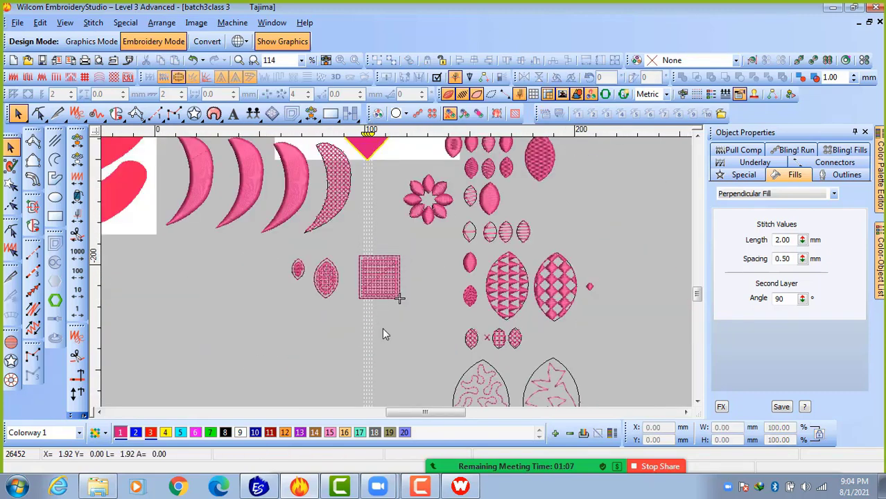
key("z")
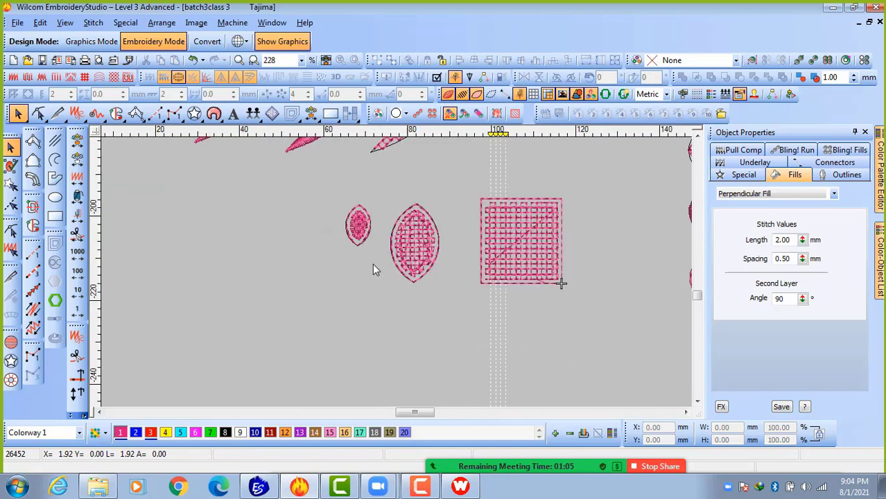
left_click(358, 228)
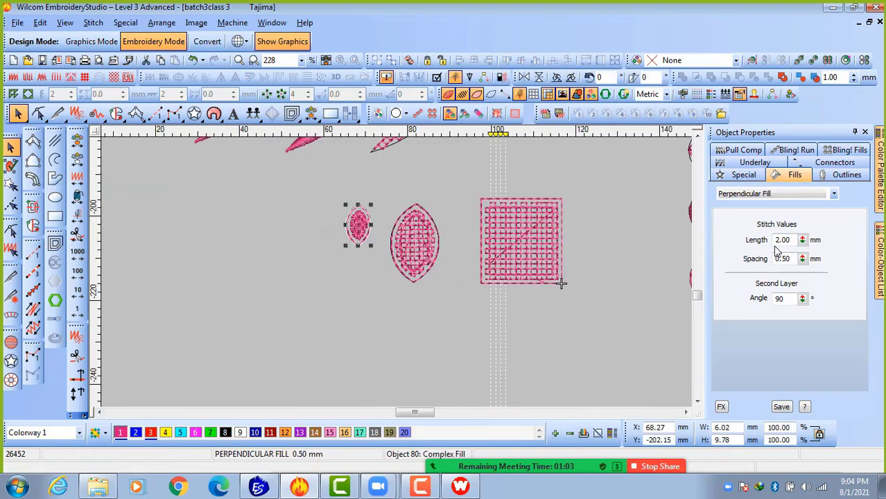
key("shift+z")
key("shift+z")
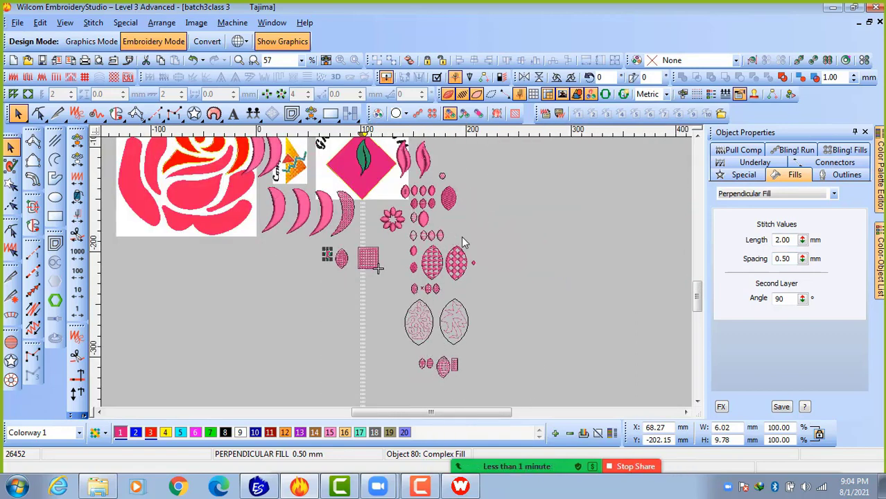
key("z")
key("z")
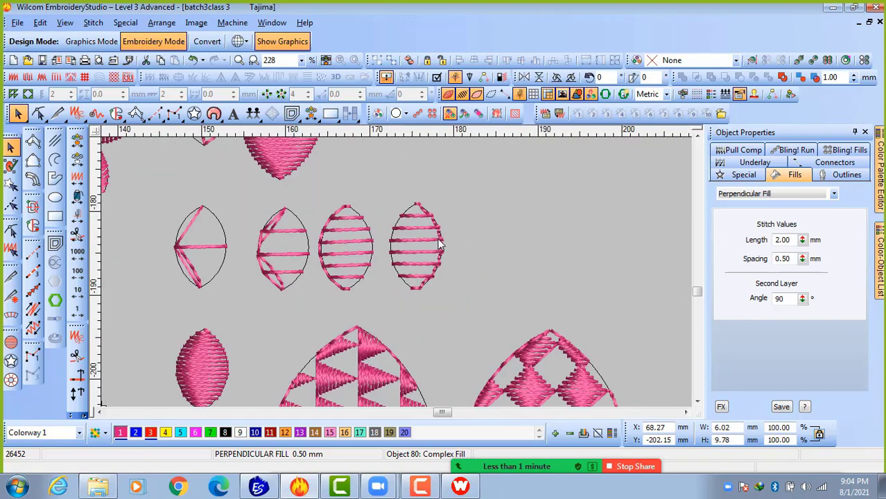
key("z")
key("shift+z")
key("shift+z")
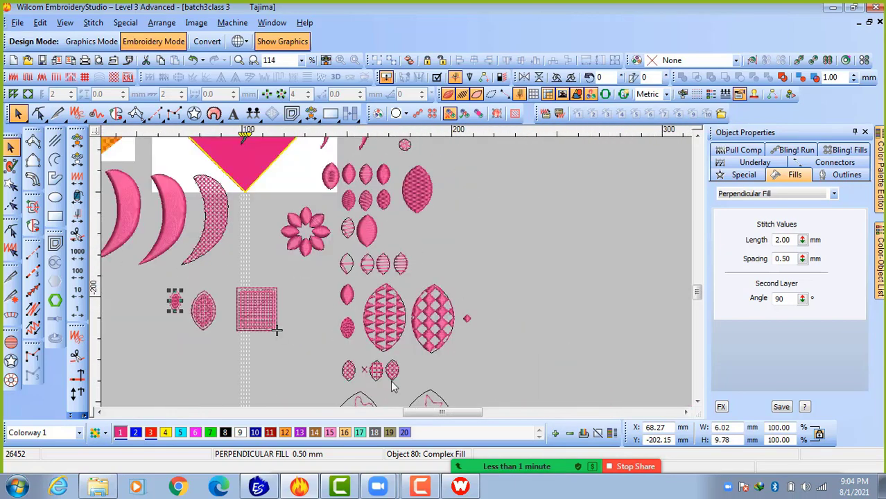
key("z")
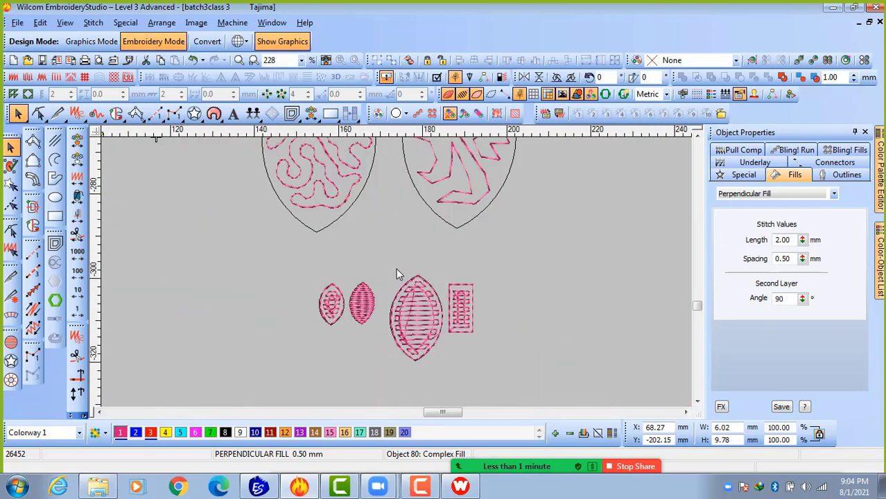
key("shift+z")
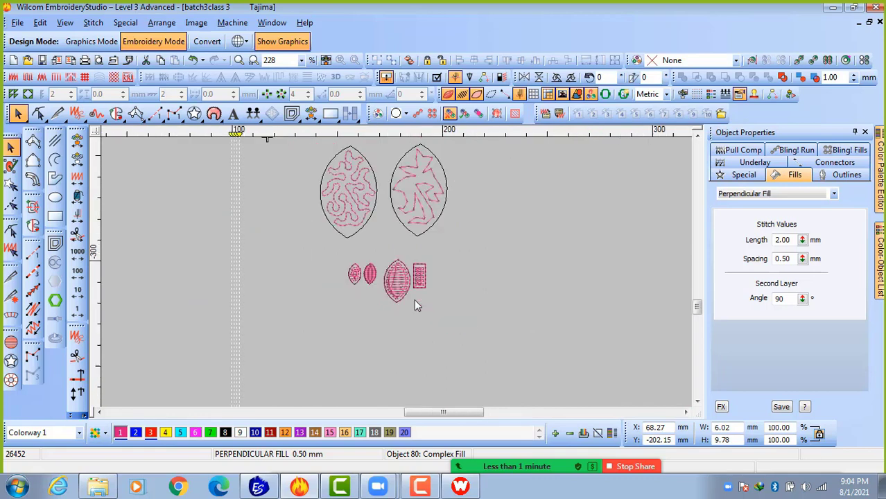
key("shift+z")
key("shift+z")
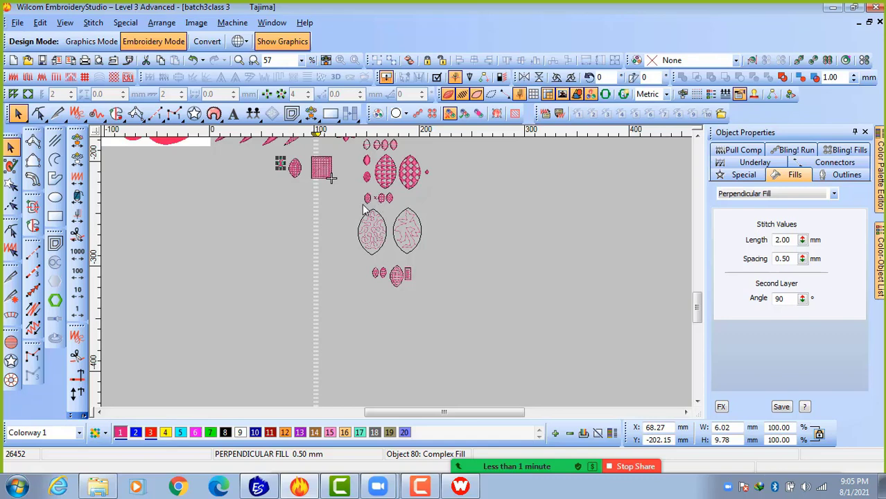
Examine the crossing horizontal and vertical stitch rows of the Perpendicular Fill rectangle at close range.
key("z")
key("z")
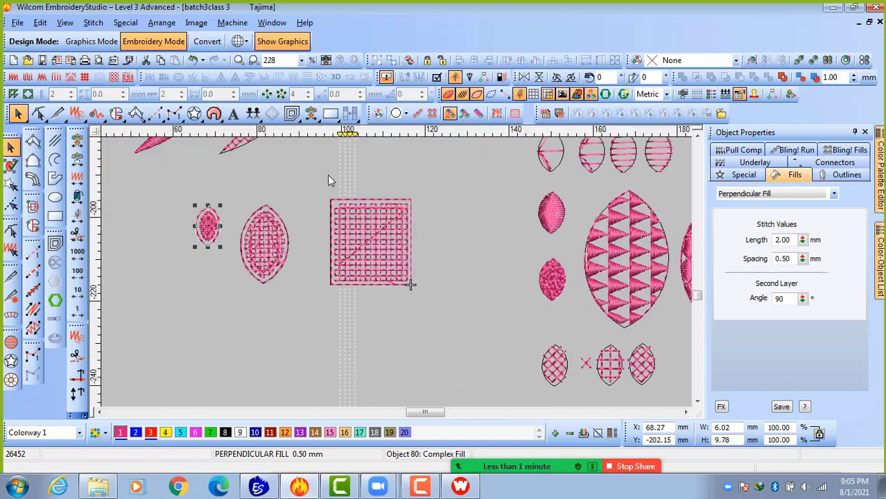
key("z")
key("z")
key("z")
key("z")
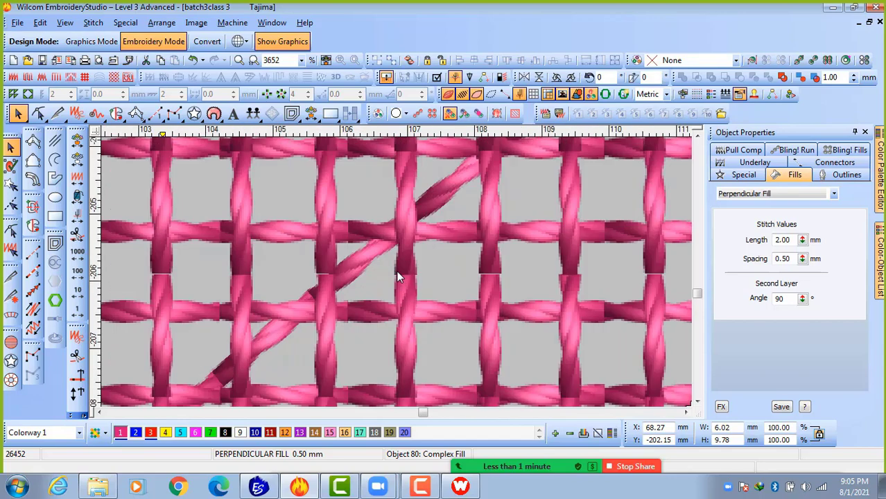
key("shift+z")
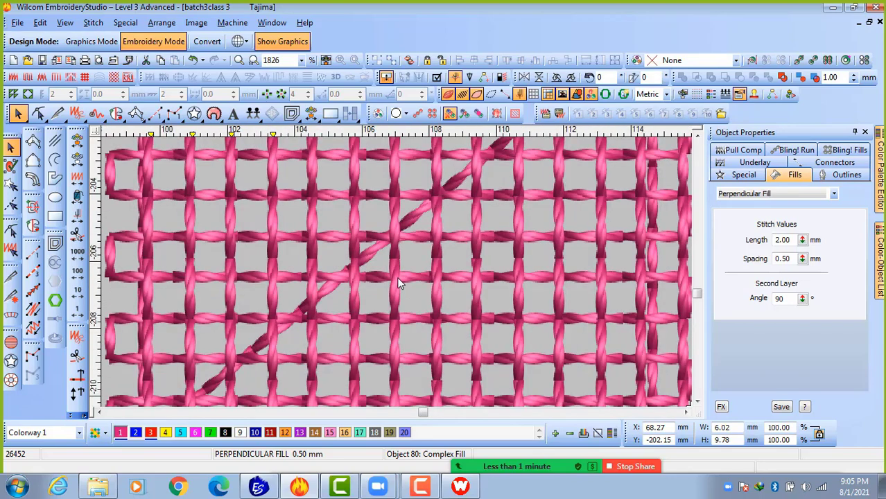
key("shift+z")
key("shift+z")
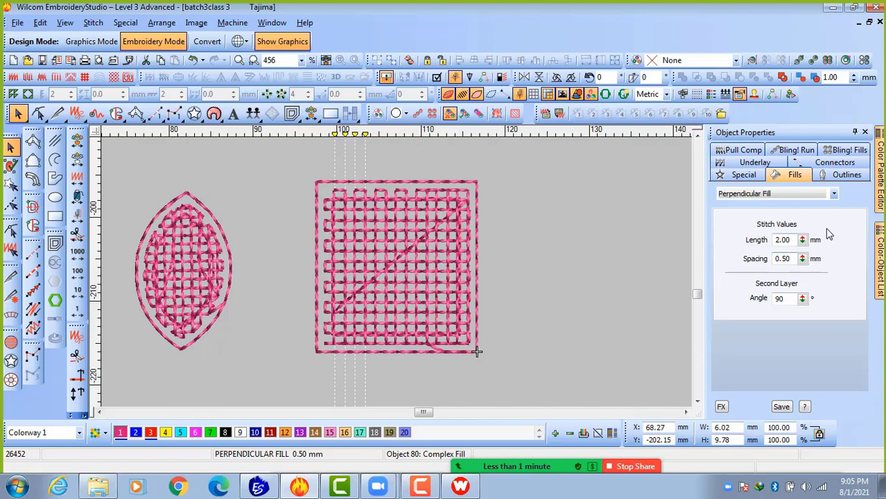
Place a copy of the small Perpendicular Fill leaf about 27 mm below the original.
scroll(551, 269, "down", 2)
left_click(360, 315)
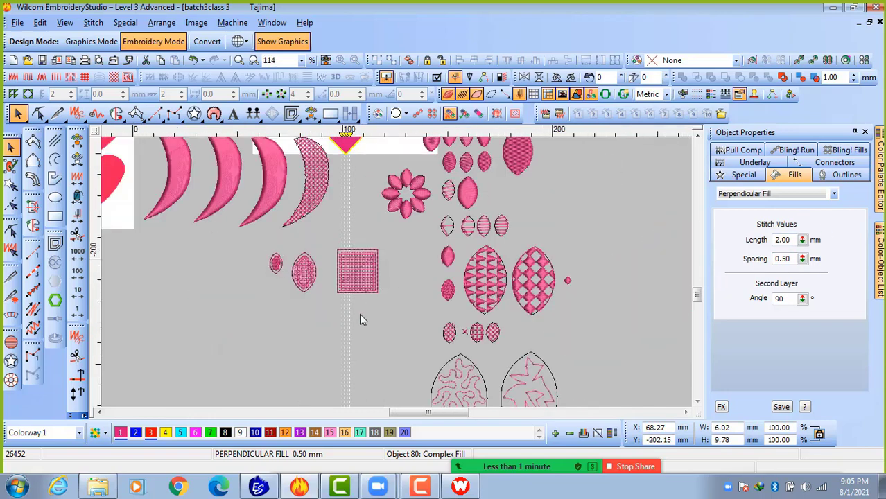
scroll(290, 295, "up", 1)
left_click(367, 208)
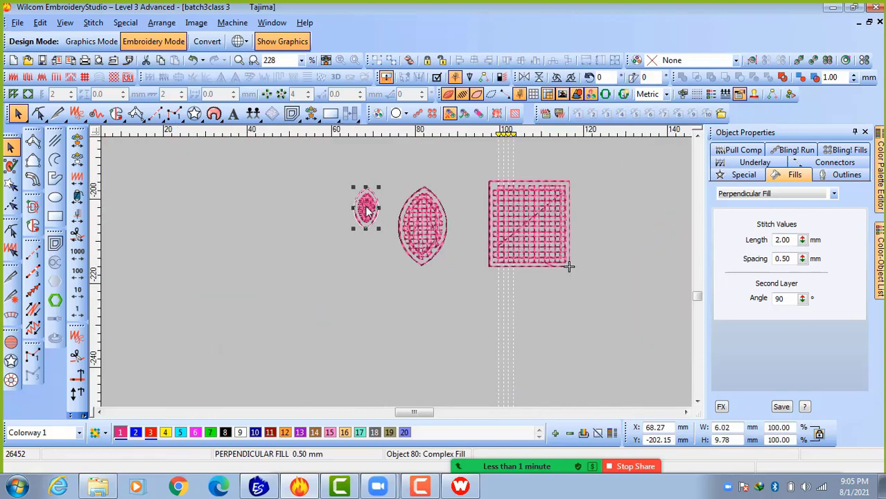
left_click_drag(367, 208, 366, 324)
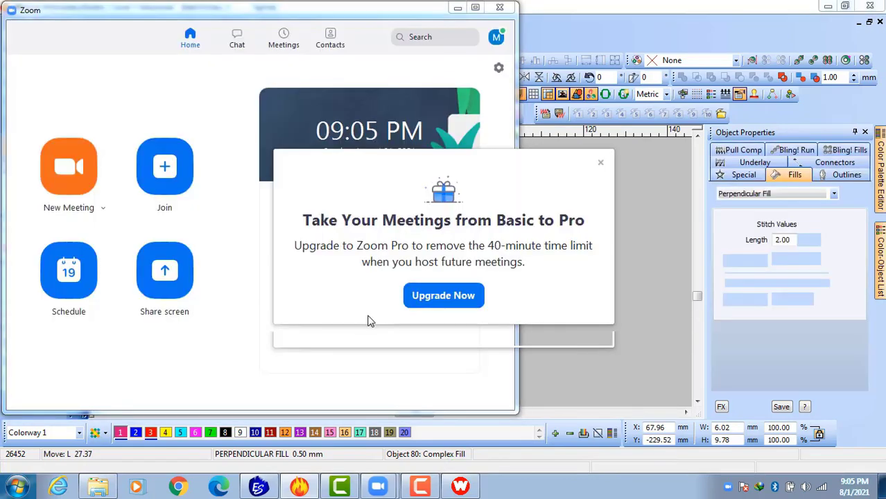
Switch to Zoom, dismiss the upgrade offer and start joining a meeting.
left_click(601, 163)
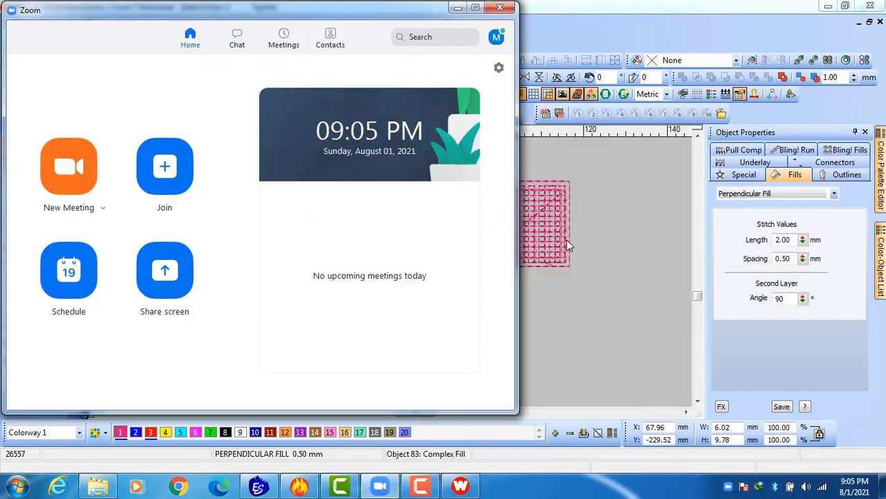
left_click(165, 177)
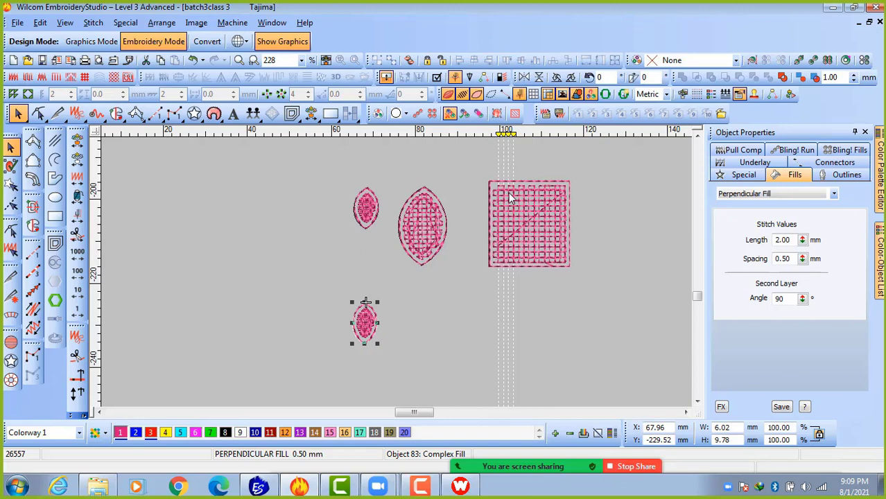
Change the fill of the lower small leaf copy to Island Coil.
left_click(369, 210)
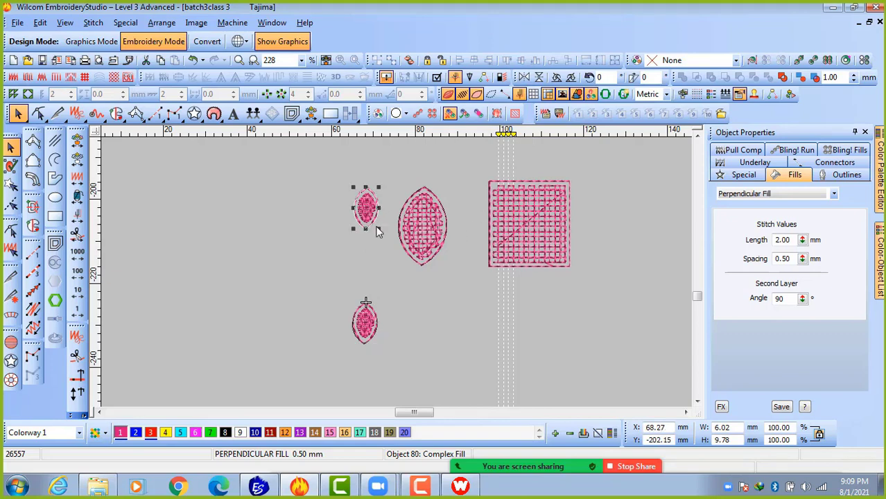
left_click(365, 326)
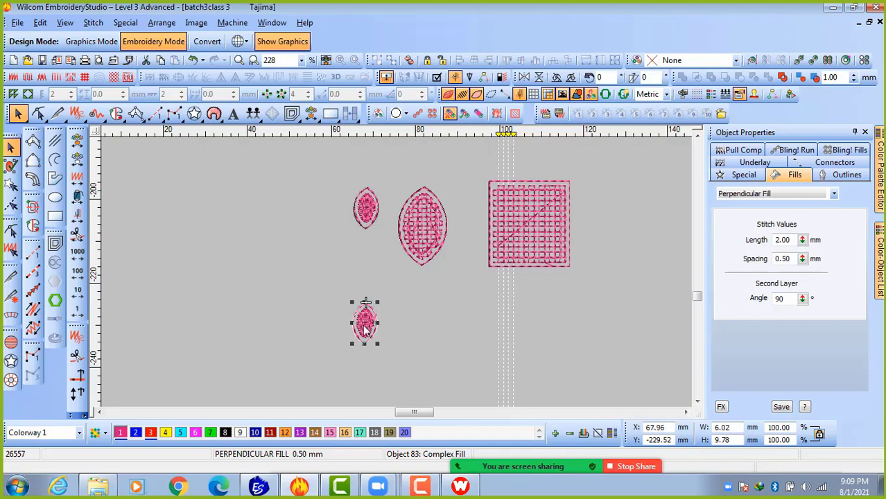
left_click(766, 195)
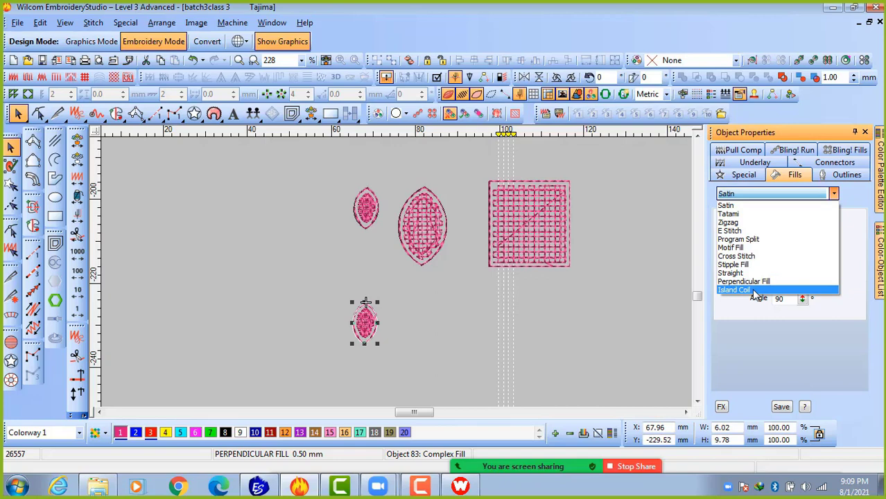
left_click(754, 292)
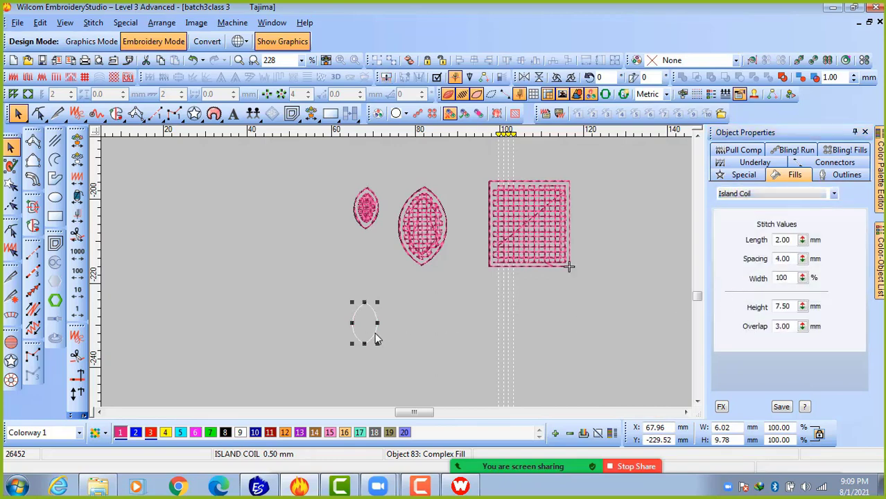
Undo the Island Coil change on the small leaf copy and place a copy of the Perpendicular Fill square about 24 mm lower.
key("ctrl+z")
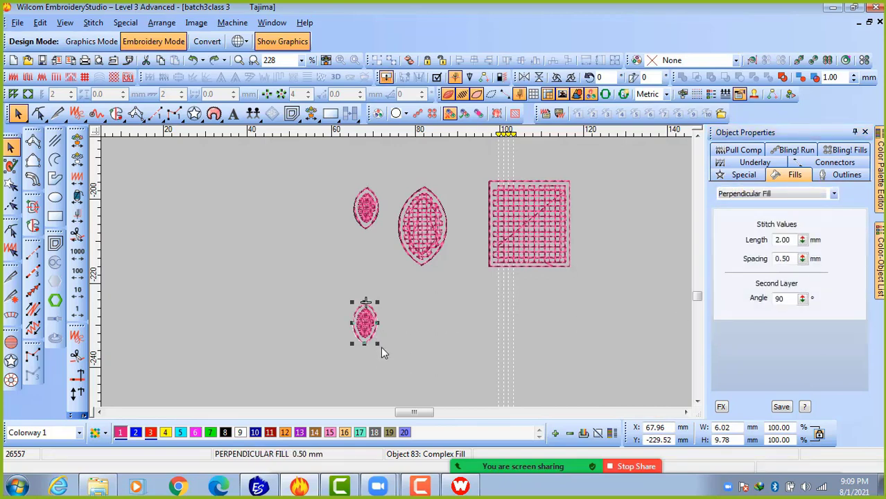
left_click(553, 258)
left_click_drag(530, 221, 459, 321)
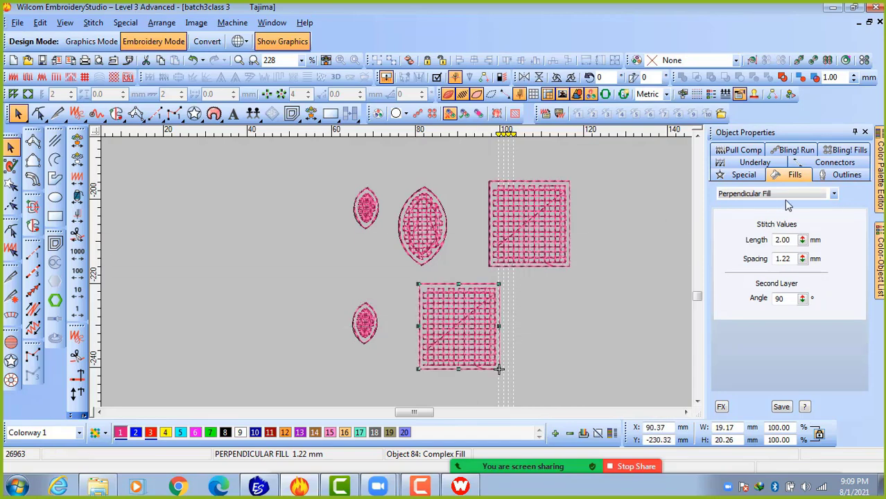
Change the fill of the copied square to Island Coil and view its coil stitches up close.
left_click(794, 195)
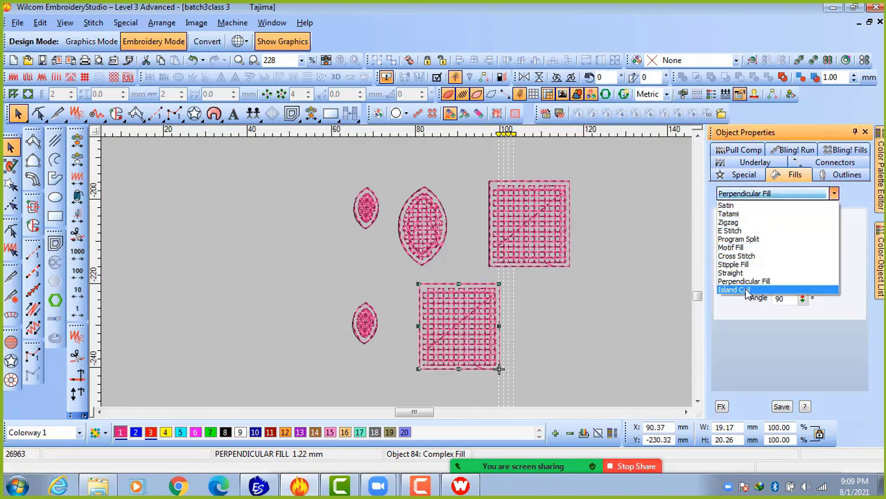
left_click(751, 290)
left_click(621, 298)
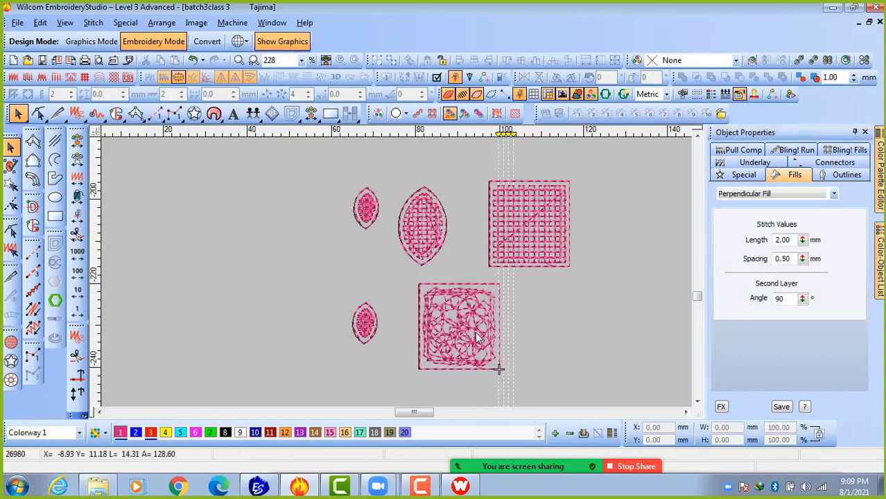
scroll(471, 342, "up", 2)
scroll(471, 342, "up", 1)
scroll(401, 270, "down", 2)
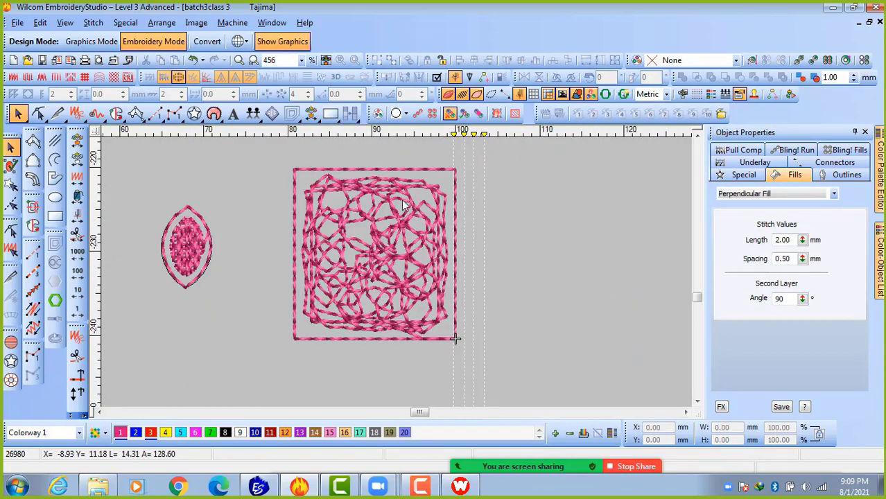
Digitize a curved crescent about 11 × 19 mm with Input A and Straight fill beside the Island Coil square.
left_click(55, 197)
left_click(33, 142)
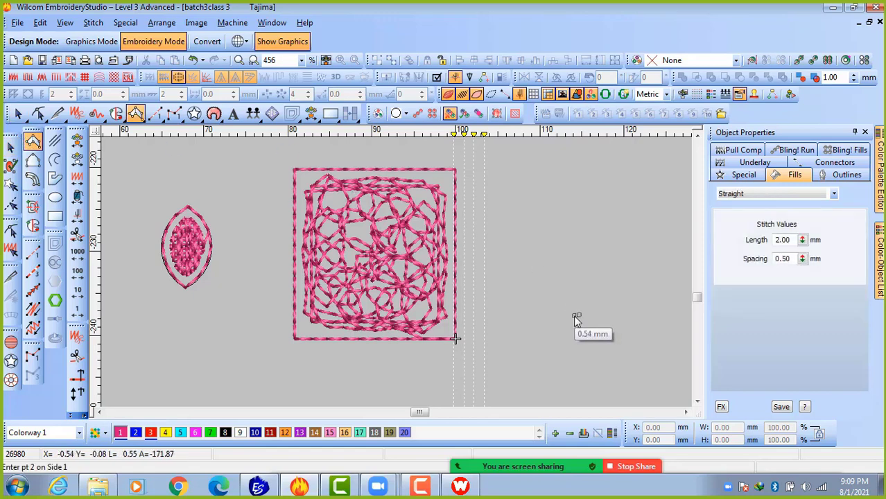
left_click(590, 247)
left_click(556, 254)
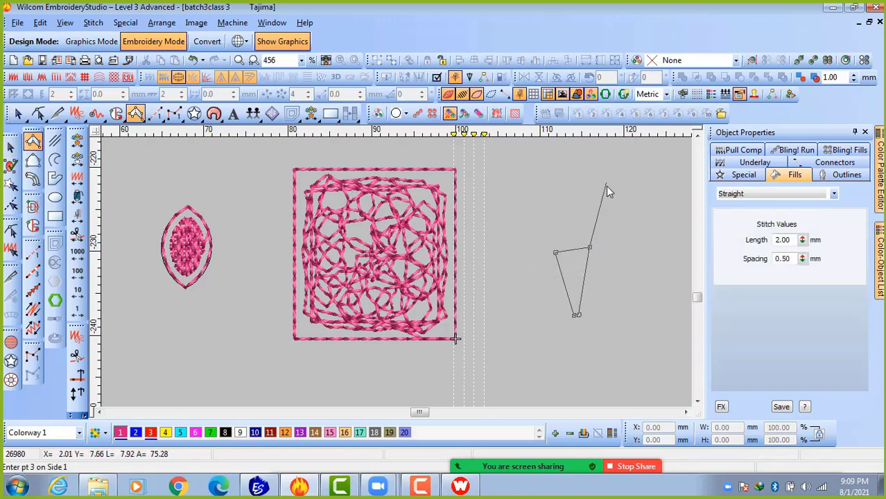
left_click(581, 184)
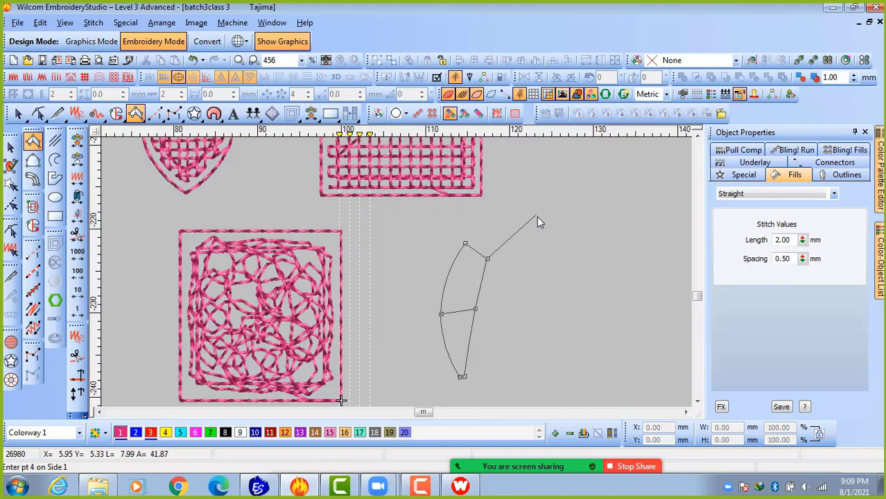
left_click(537, 224)
key("Return")
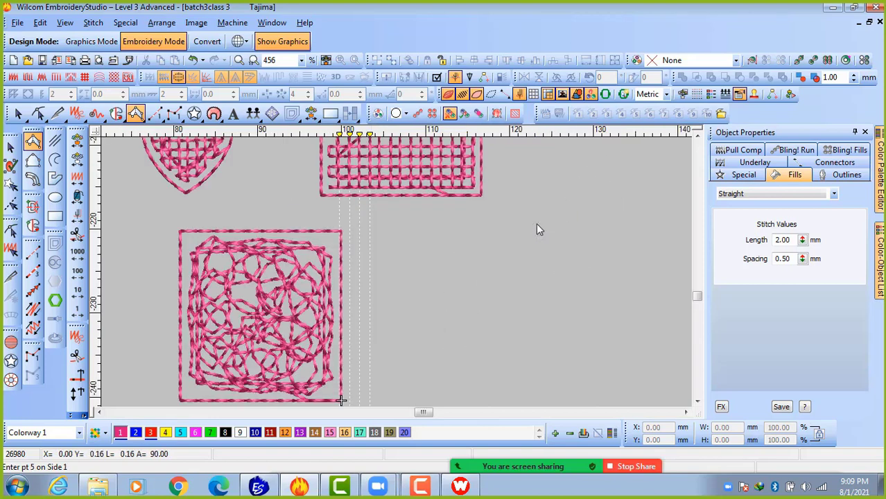
left_click(11, 147)
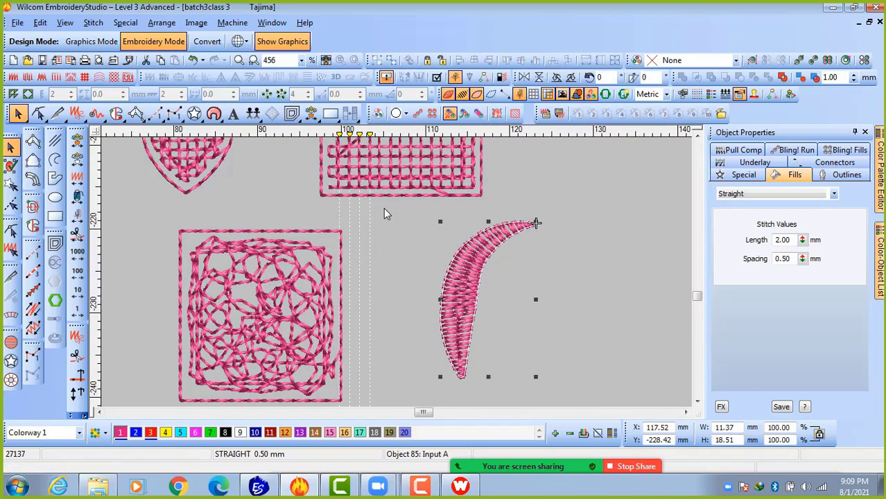
Review the fill types available for the crescent and convert the shape to Complex Fill.
left_click(777, 194)
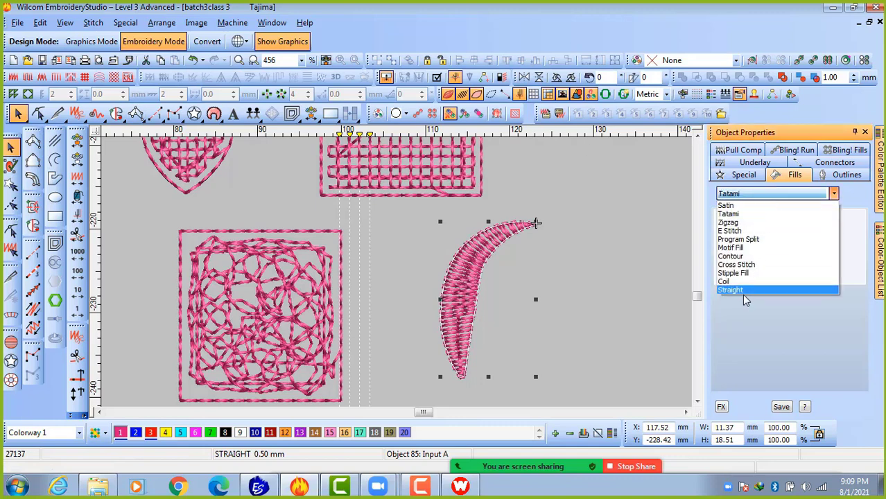
left_click(596, 306)
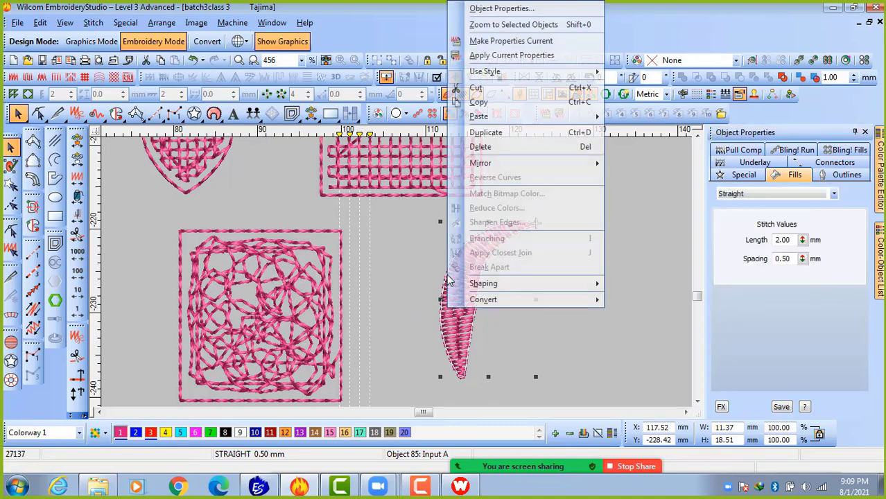
right_click(448, 305)
mouse_move(517, 300)
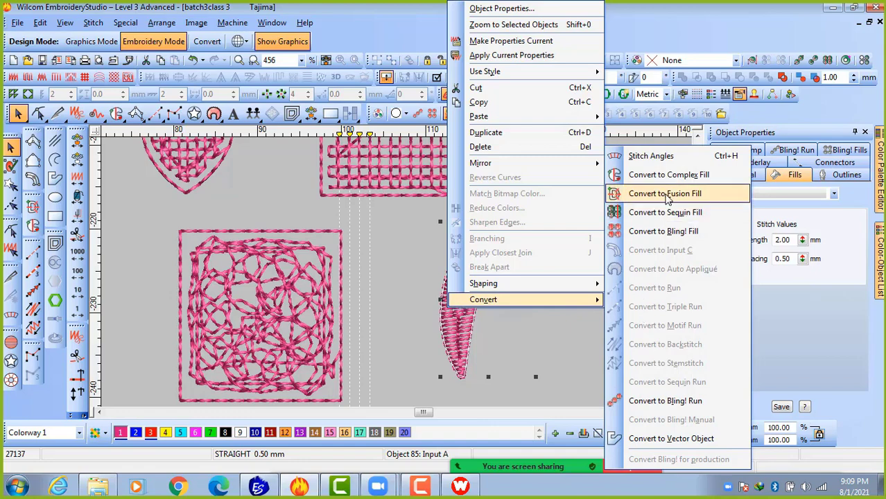
left_click(679, 176)
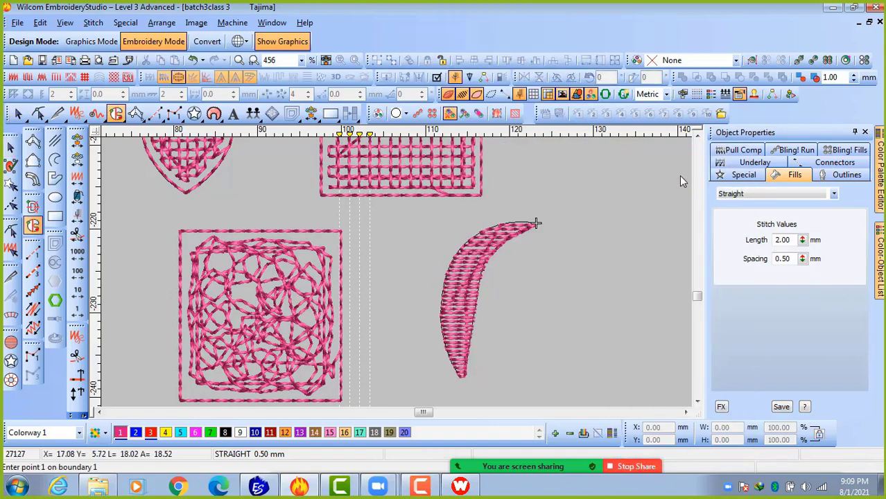
key("Escape")
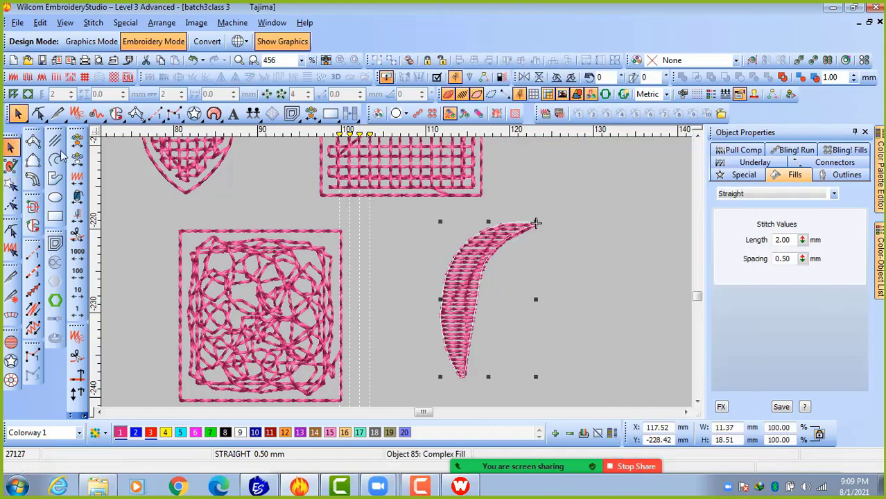
Try to apply the Island Coil fill to the small crescent and dismiss the warning.
left_click(789, 195)
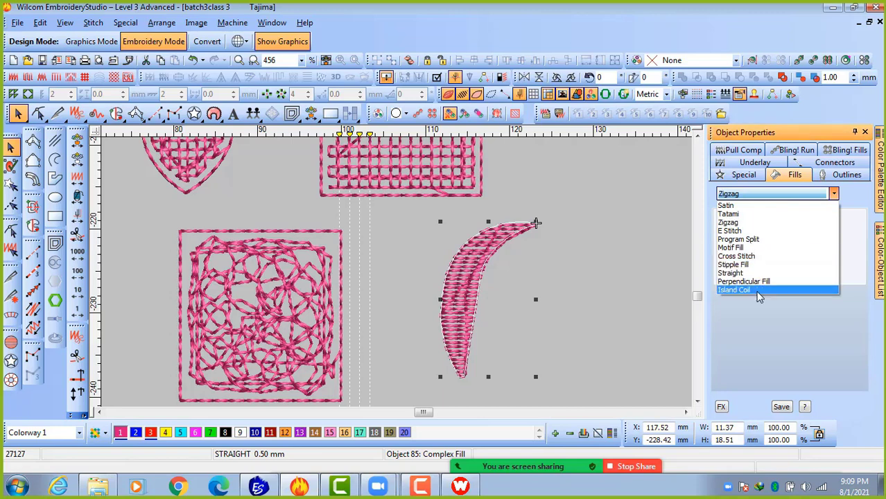
left_click(757, 291)
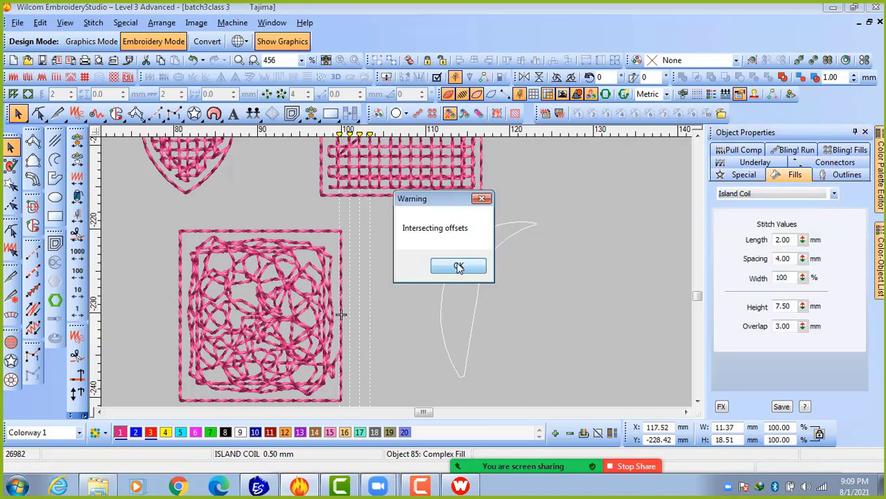
left_click(459, 267)
left_click(569, 239)
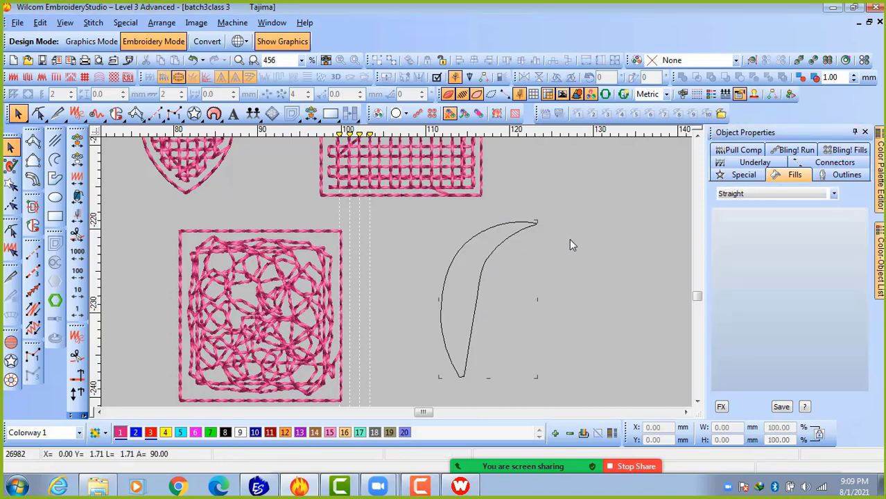
Try enlarging the Island Coil crescent to about 20 × 33 mm, and undo both the resize and the fill change.
scroll(375, 272, "down", 2)
left_click(370, 272)
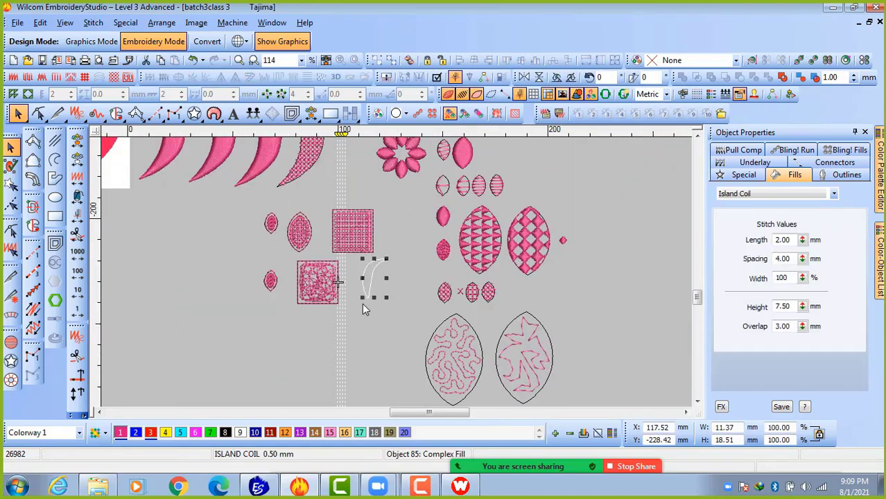
left_click_drag(363, 300, 343, 328)
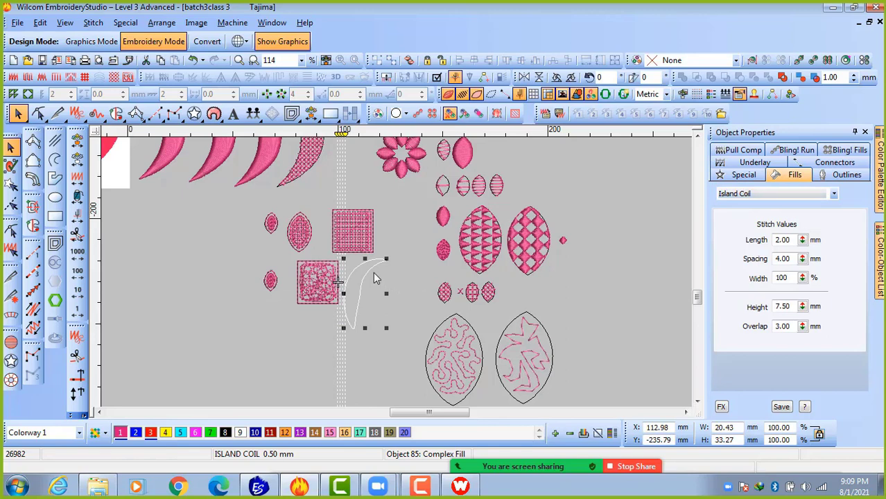
key("ctrl+z")
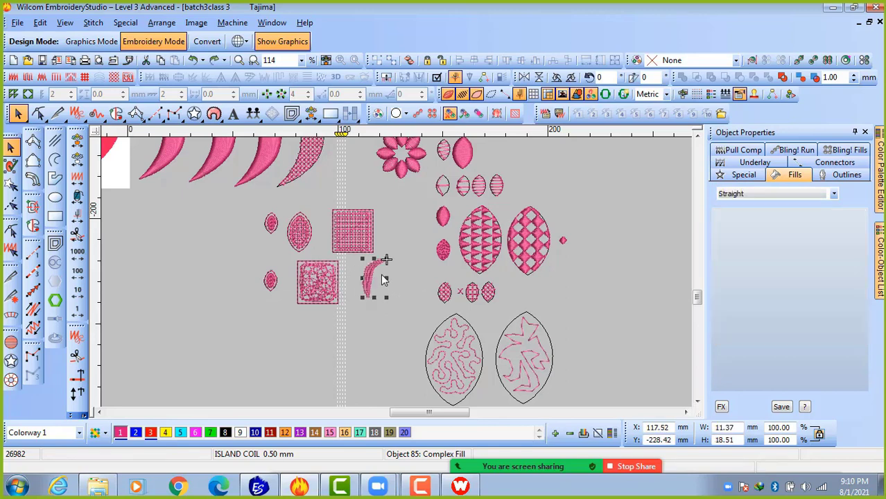
Enlarge the Straight fill crescent to about 26 × 42 mm and move it clear of the Island Coil square.
left_click_drag(362, 299, 324, 346)
left_click_drag(352, 287, 373, 286)
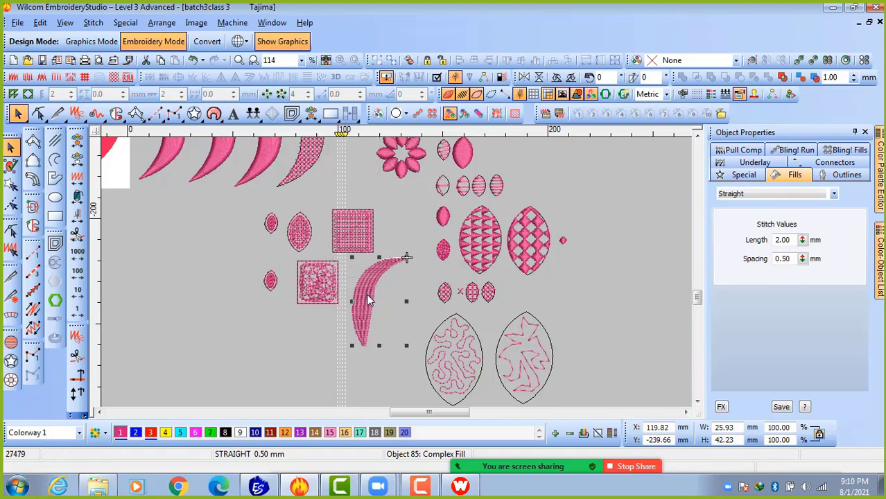
Adjust the stitch angle of the enlarged crescent in Reshape mode.
key("h")
left_click_drag(352, 345, 328, 298)
left_click_drag(407, 346, 402, 329)
left_click(10, 147)
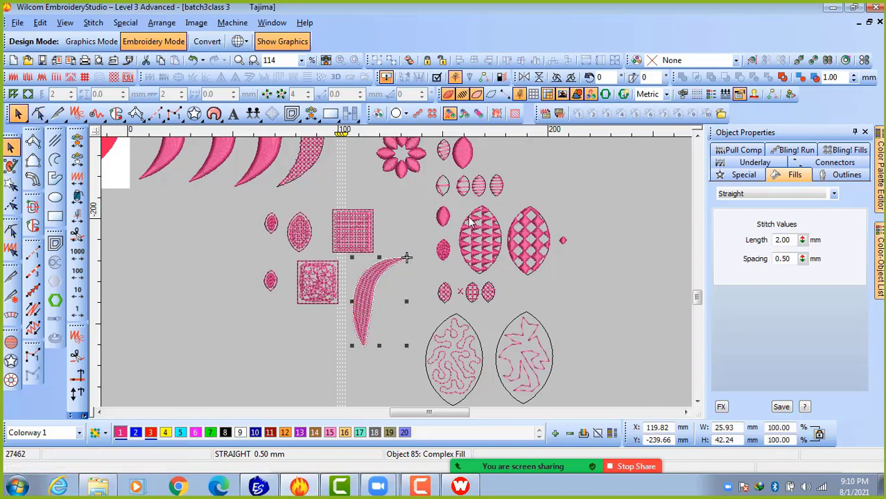
Change the fill of the enlarged crescent to Island Coil and inspect the overlapping coils up close.
left_click(758, 197)
left_click(751, 293)
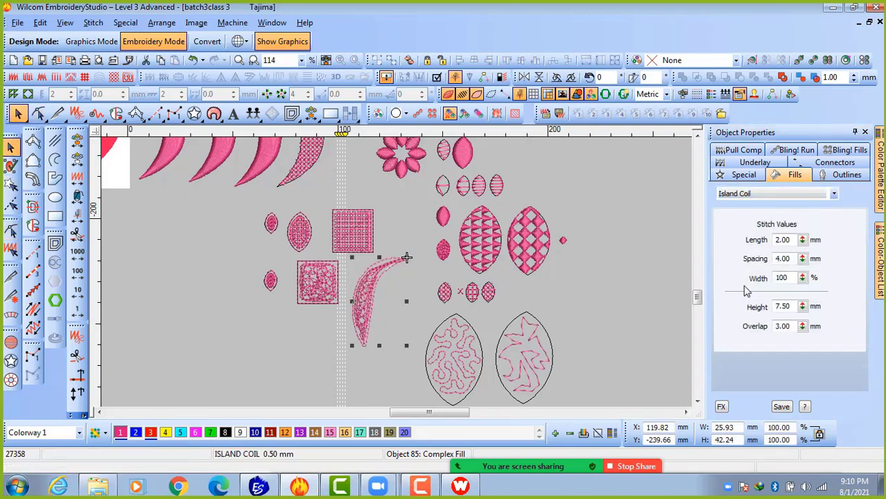
scroll(398, 277, "up", 2)
scroll(414, 278, "down", 2)
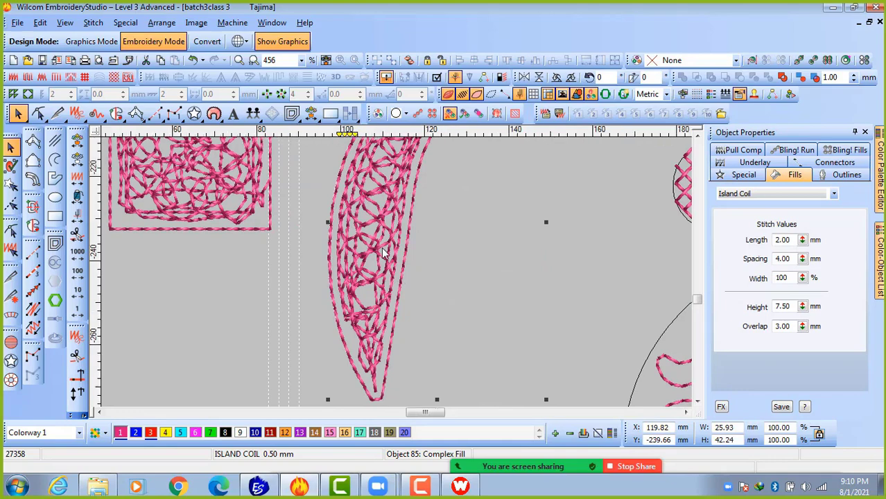
scroll(413, 278, "up", 2)
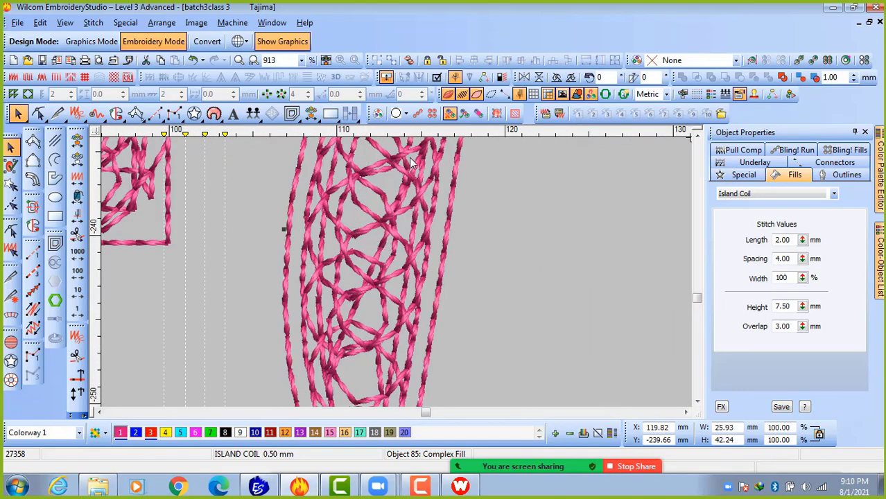
scroll(406, 278, "down", 2)
Draw a horizontal rectangle about 34 × 7 mm below the Island Coil square and turn it into a Complex Fill object.
key("m")
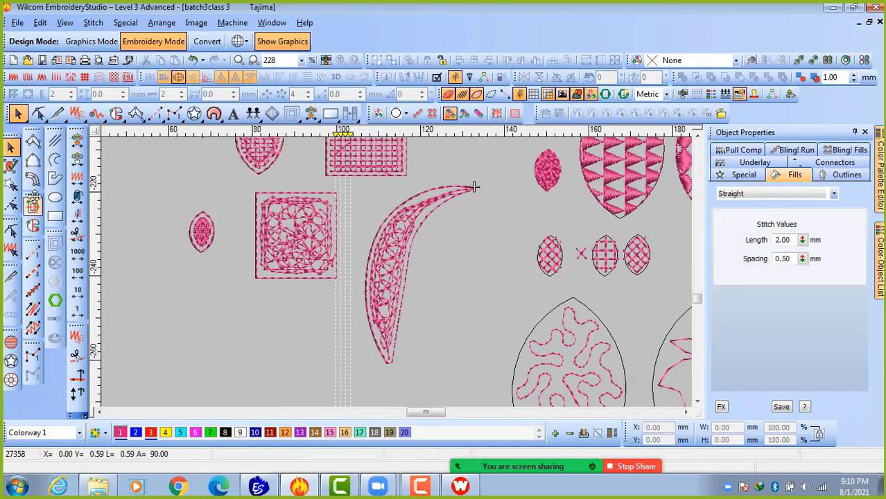
left_click(55, 217)
left_click(189, 297)
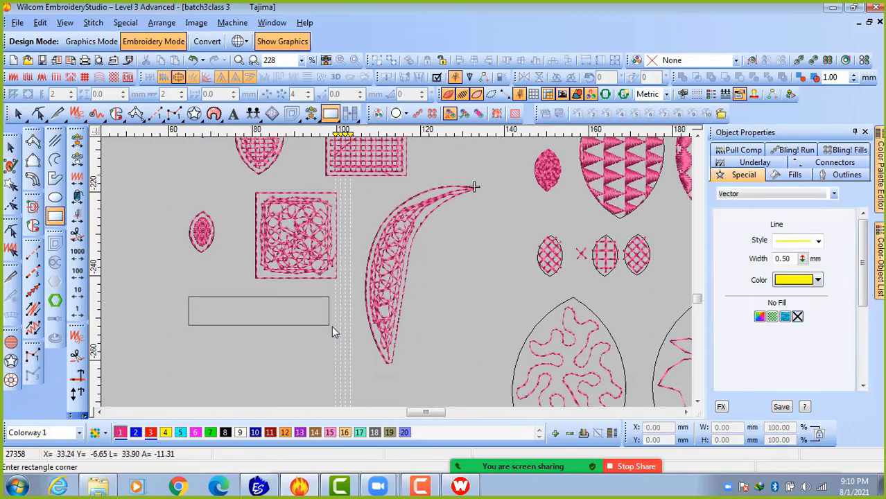
left_click(331, 326)
left_click(10, 147)
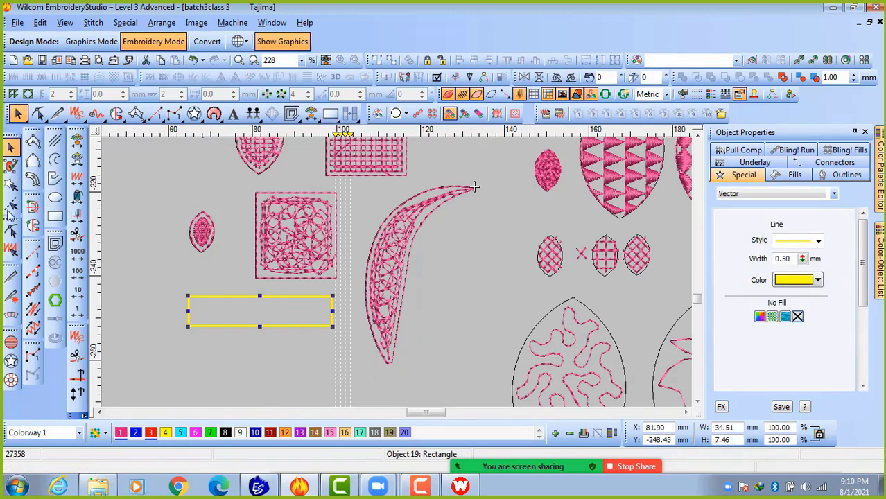
left_click(33, 225)
key("Return")
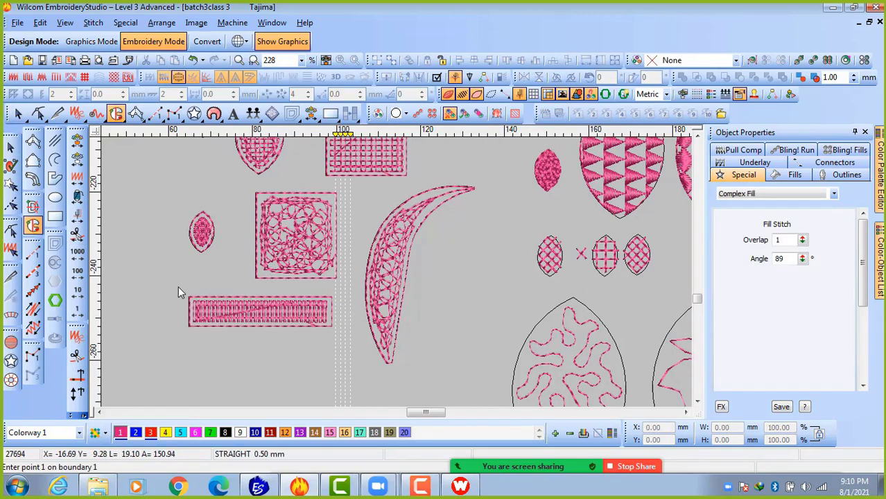
left_click(11, 146)
Change the fill of the long rectangle to Island Coil and examine the coils along its length.
left_click(791, 177)
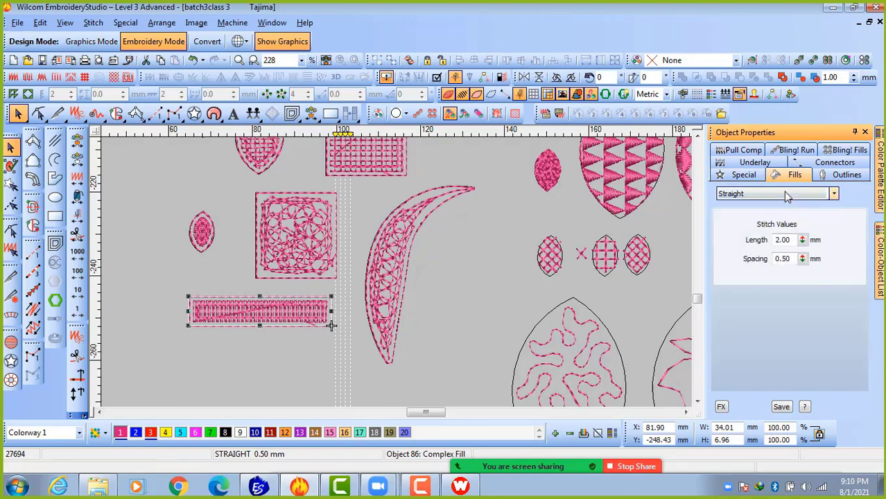
left_click(787, 194)
left_click(741, 290)
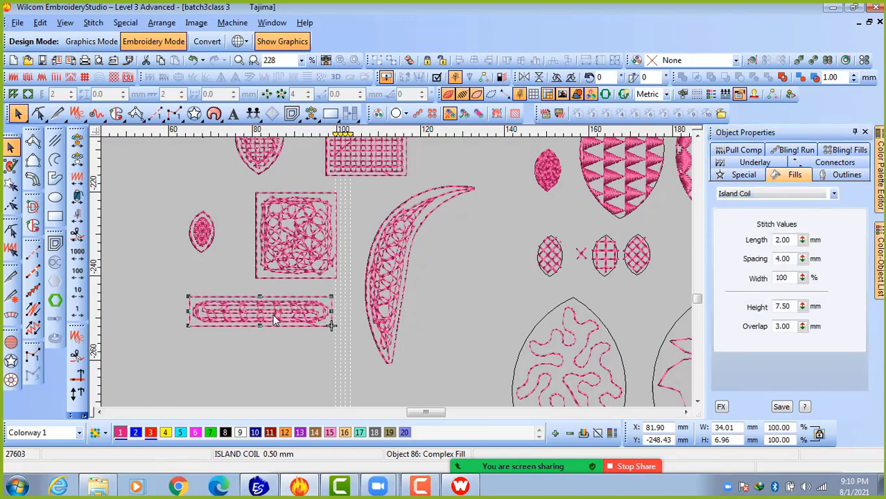
scroll(402, 274, "up", 3)
scroll(402, 271, "down", 1)
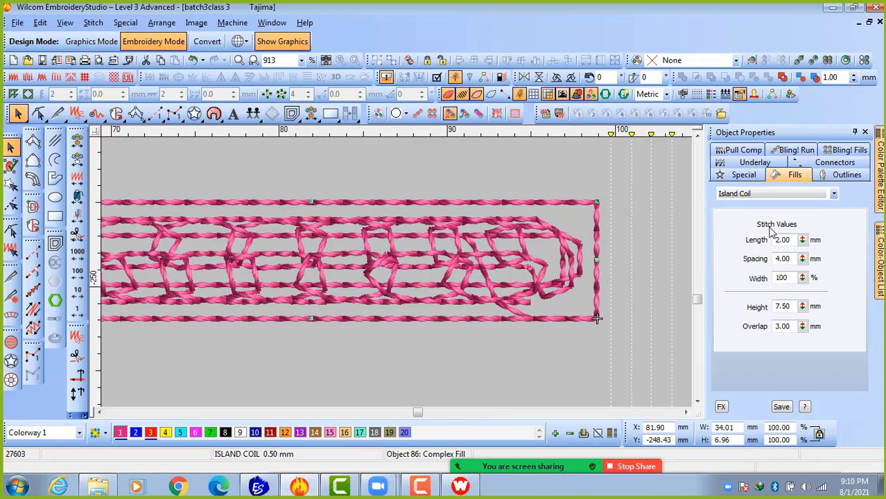
scroll(566, 273, "down", 3)
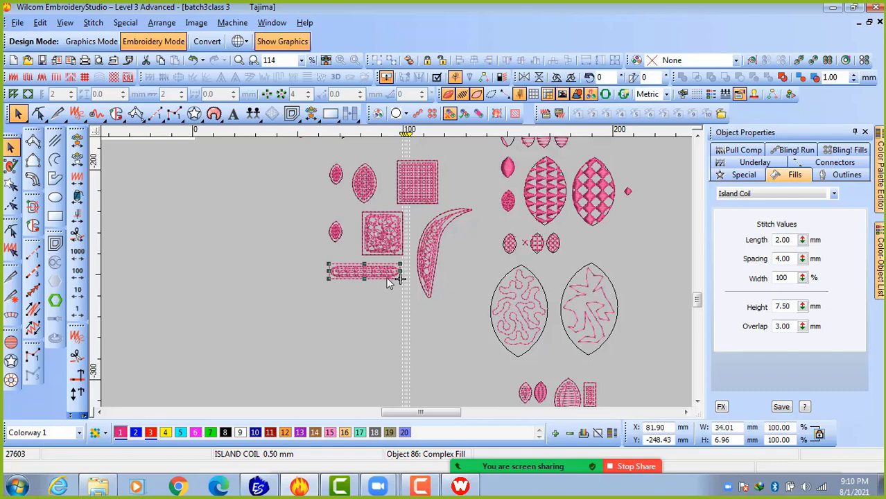
scroll(389, 282, "up", 4)
scroll(410, 274, "down", 2)
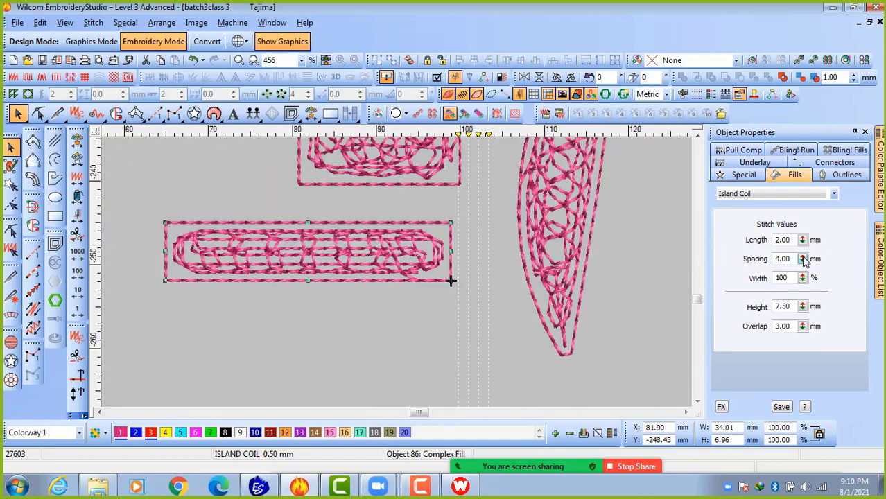
Set the long rectangle's Island Coil spacing to 2.25 mm and its overlap to 0.75 mm.
left_click_drag(803, 259, 802, 310)
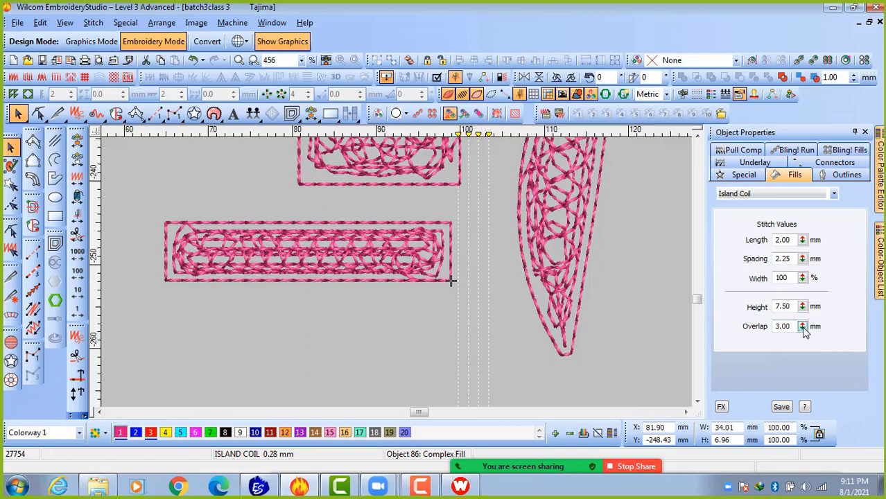
left_click_drag(803, 329, 804, 399)
left_click_drag(803, 327, 745, 297)
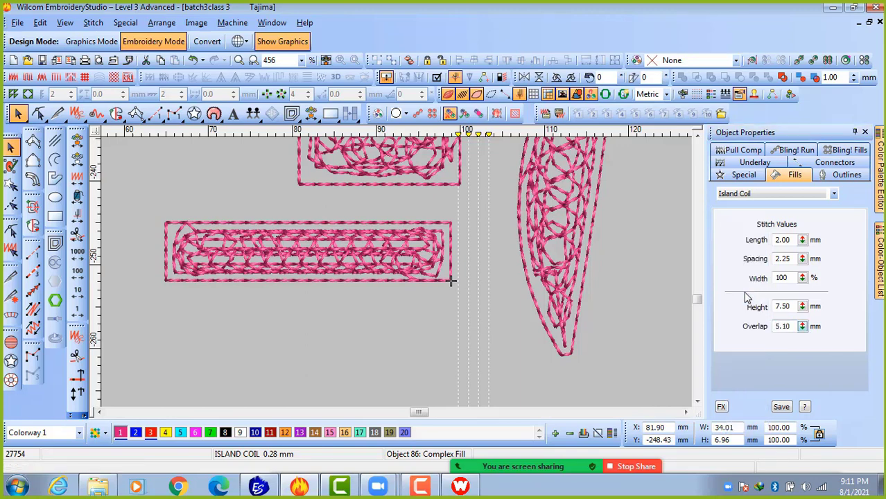
left_click(373, 254)
left_click_drag(803, 327, 745, 296)
left_click_drag(803, 327, 741, 420)
left_click_drag(803, 327, 744, 409)
Reduce the coil height in the long rectangle to 2.45 mm and set the stitch length to 2.50 mm.
left_click_drag(803, 307, 743, 351)
left_click_drag(803, 307, 741, 360)
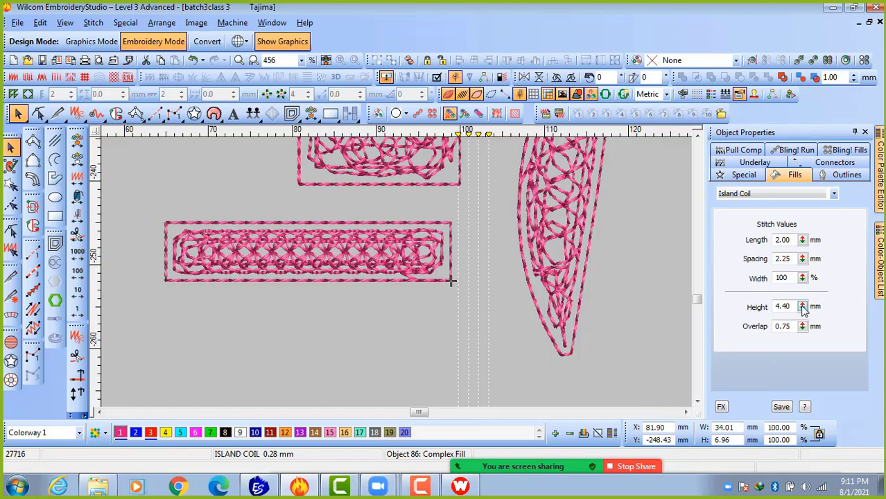
left_click_drag(804, 307, 741, 368)
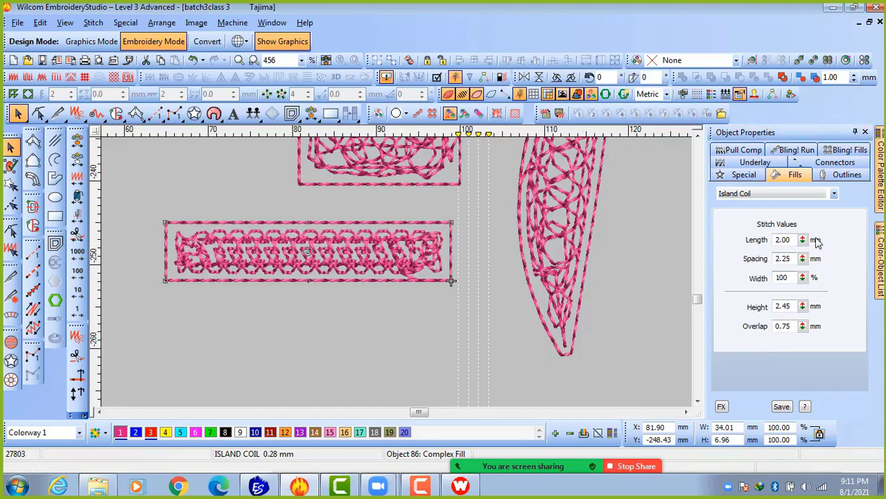
left_click_drag(802, 238, 740, 298)
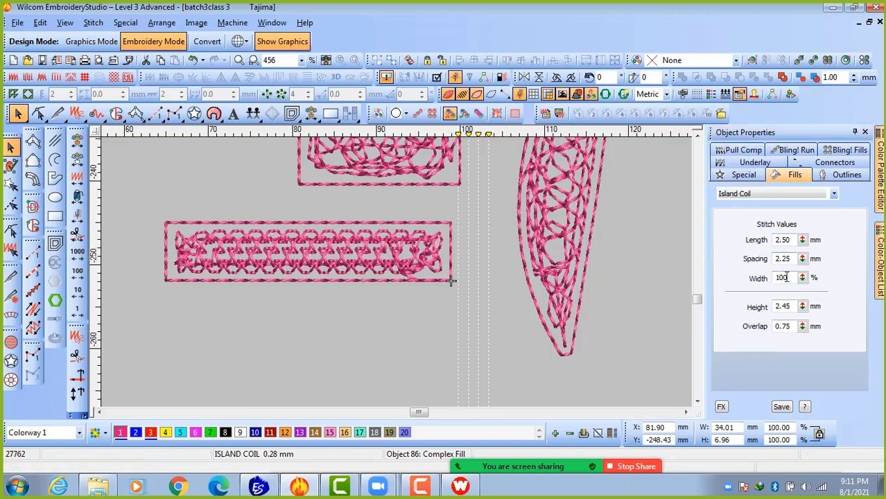
Increase the long rectangle's coil spacing to 3.15 mm and the coil height to 3.35 mm.
left_click_drag(804, 260, 743, 280)
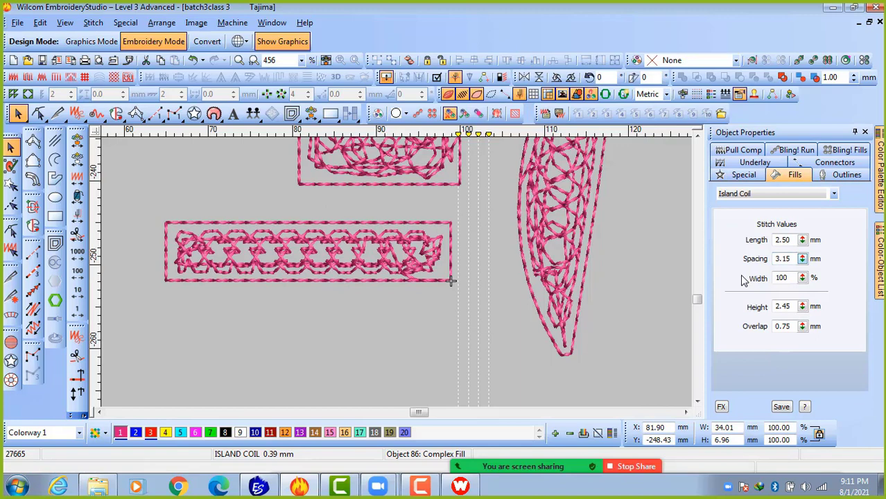
left_click_drag(802, 306, 744, 321)
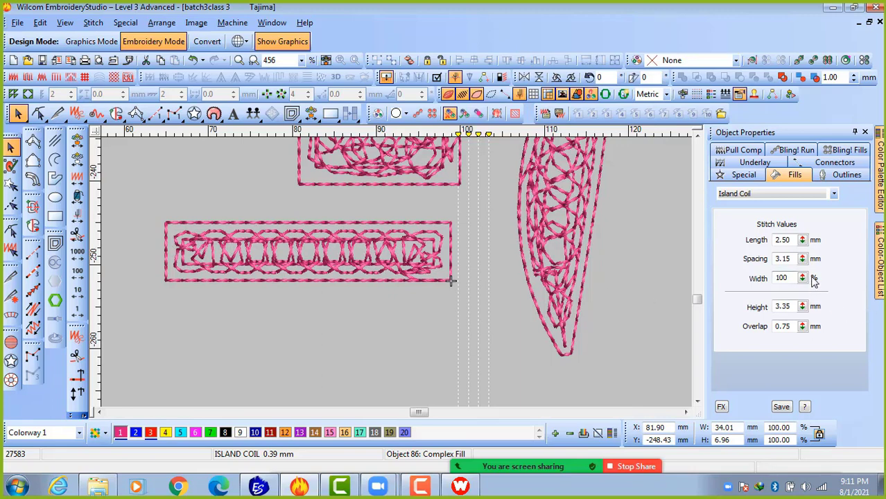
Try Island Coil spacings of 2.10, 1.50 and 1.05 mm in the long rectangle, and settle on 2.30 mm.
left_click_drag(802, 259, 743, 308)
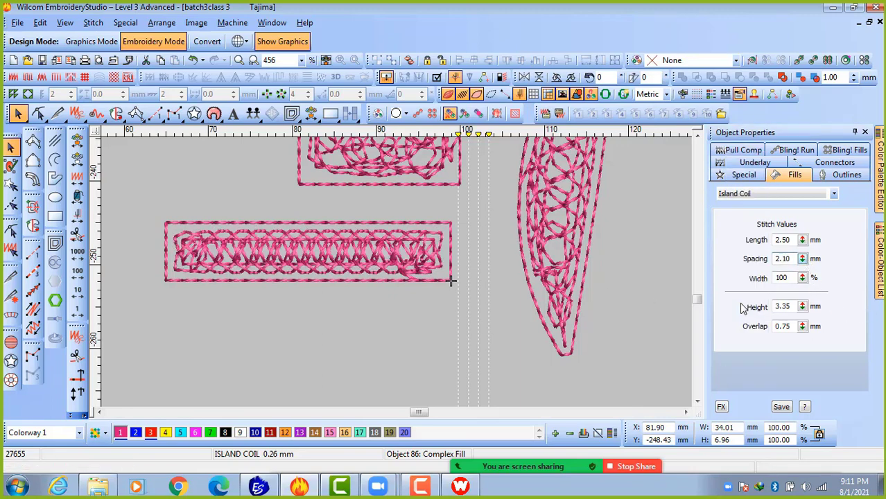
left_click_drag(802, 259, 742, 258)
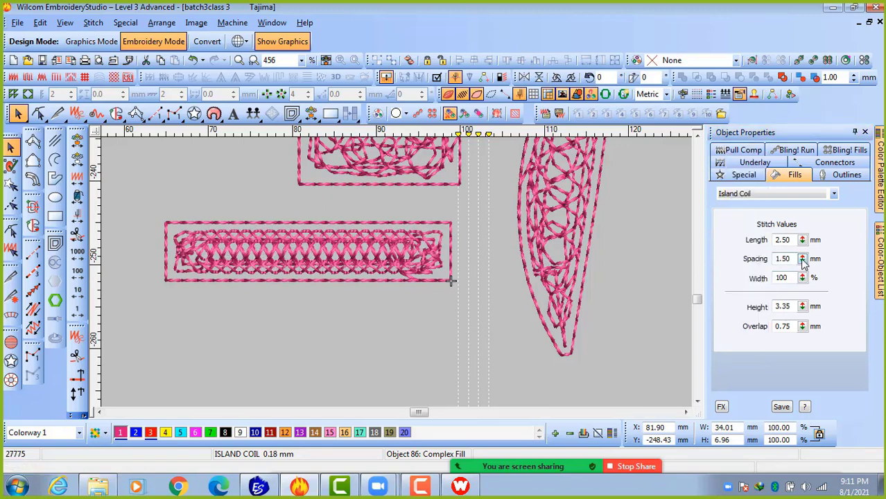
left_click_drag(803, 258, 740, 331)
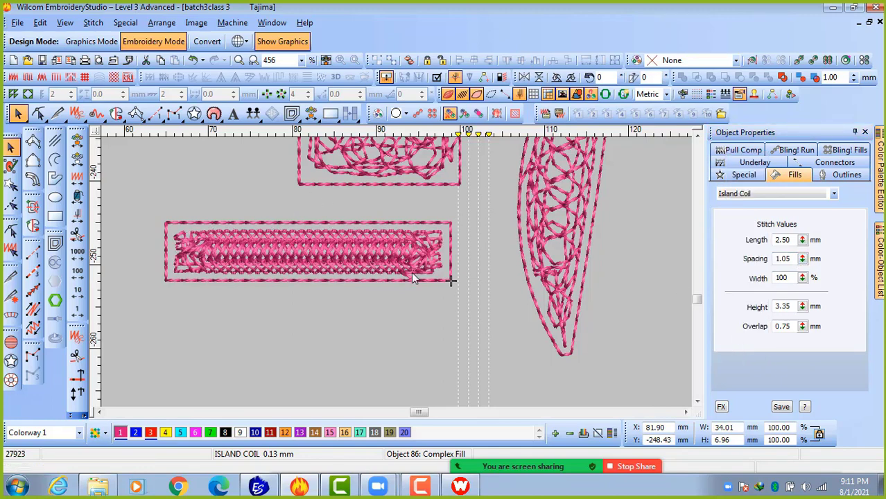
scroll(449, 280, "down", 2)
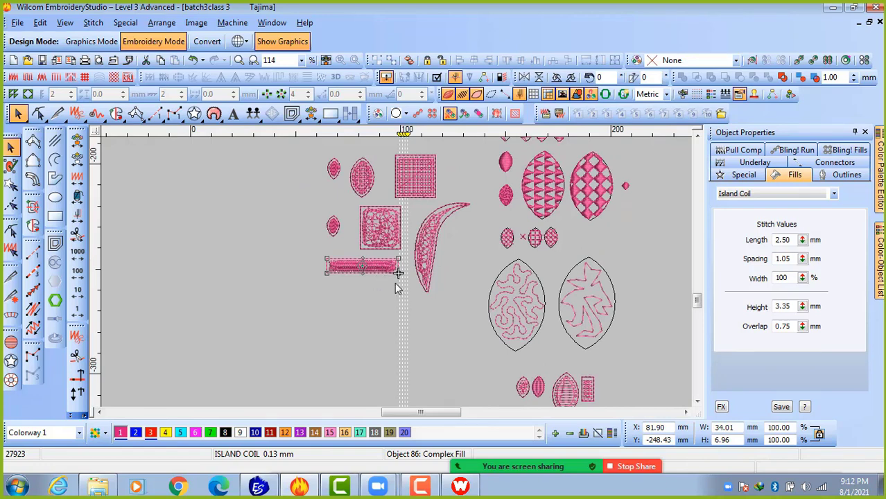
scroll(392, 281, "up", 2)
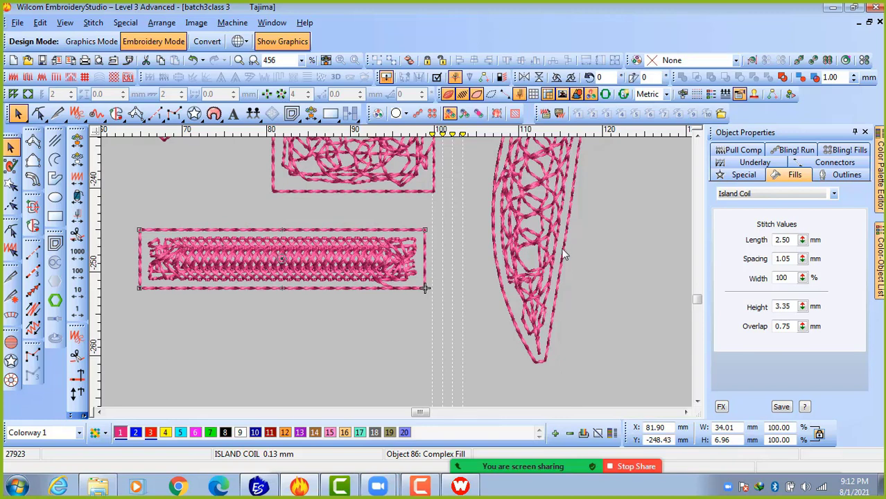
left_click_drag(803, 262, 742, 303)
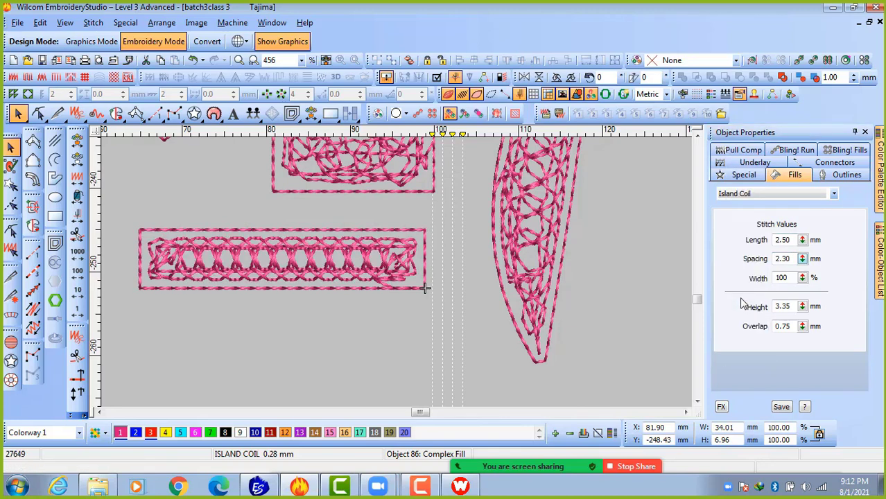
left_click(449, 353)
Look over the stitch samples across the design and check the fill types of the small Tatami and Satin leaves.
scroll(399, 278, "down", 2)
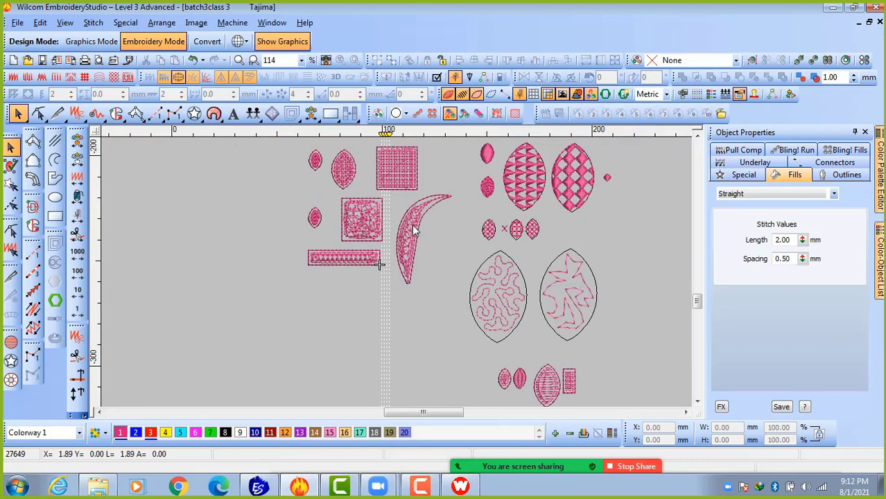
scroll(487, 211, "down", 1)
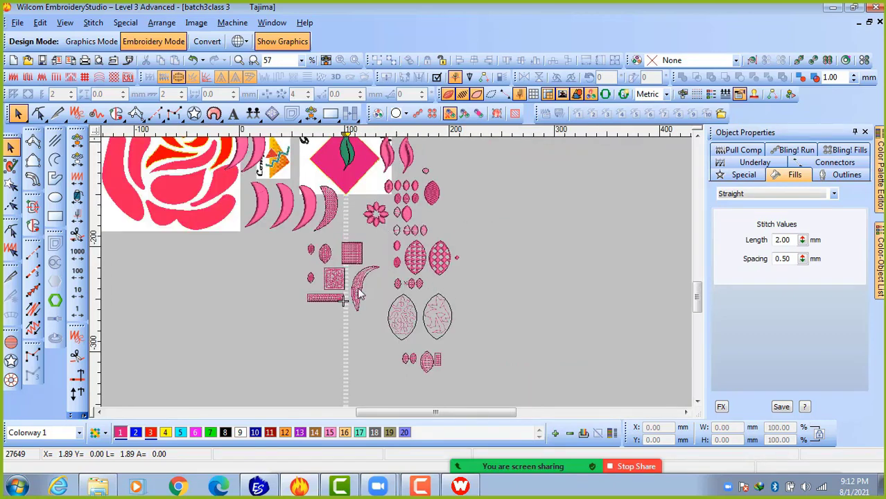
scroll(359, 315, "up", 1)
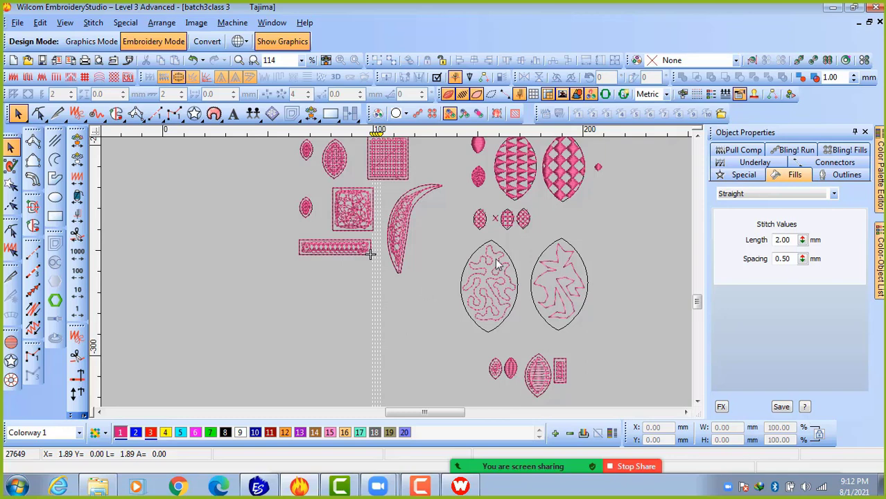
key("shift+z")
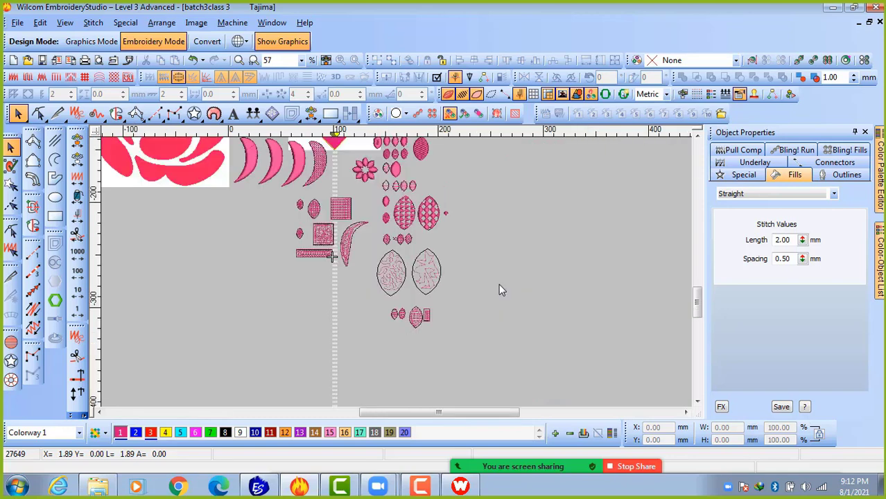
key("z")
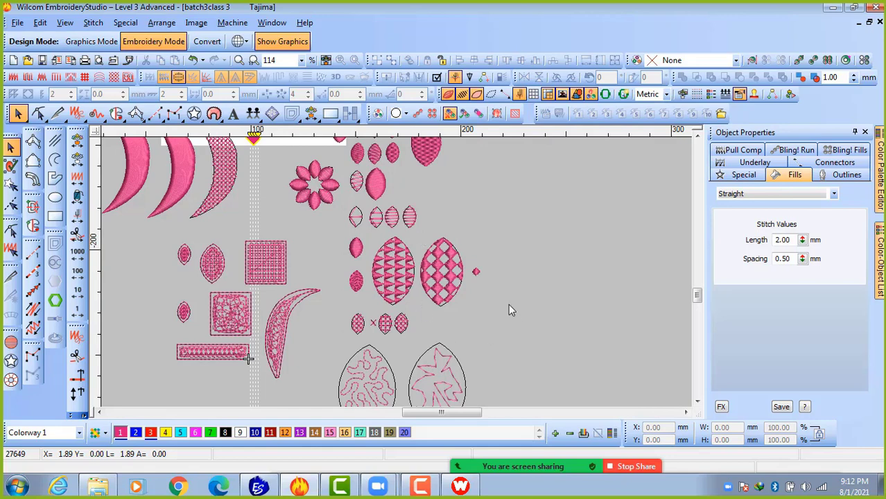
left_click(357, 154)
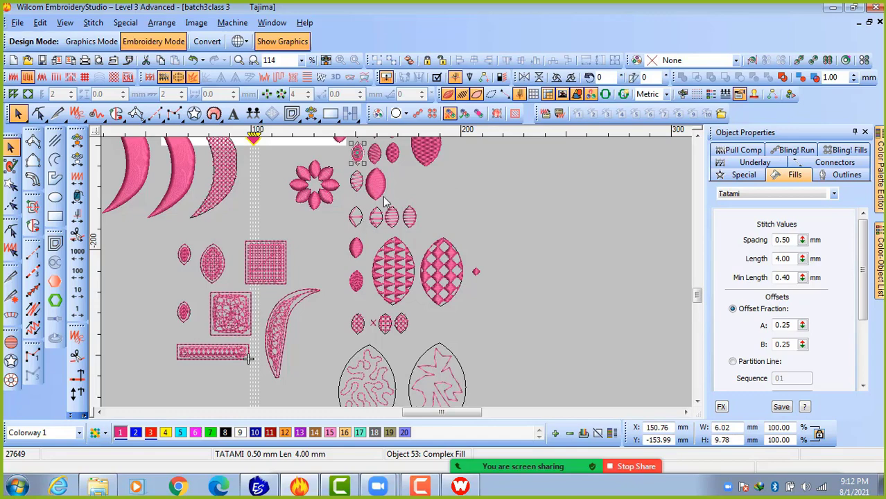
scroll(398, 277, "down", 2)
scroll(399, 277, "up", 2)
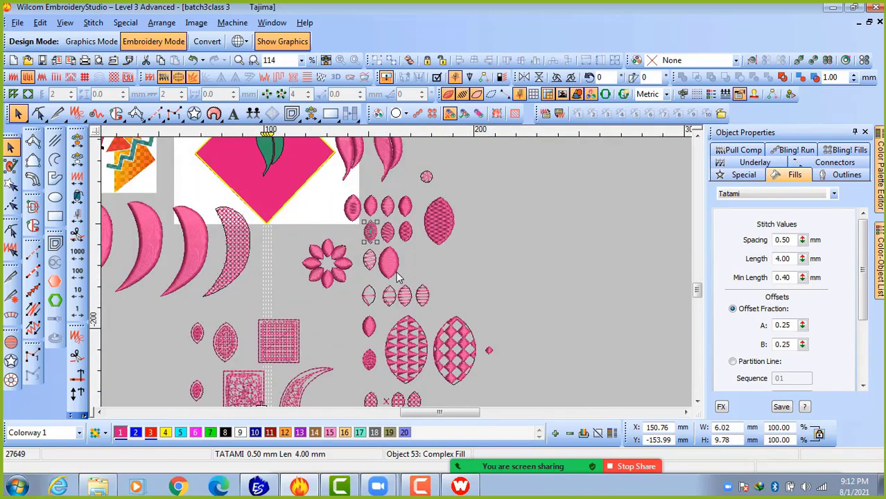
left_click(373, 208)
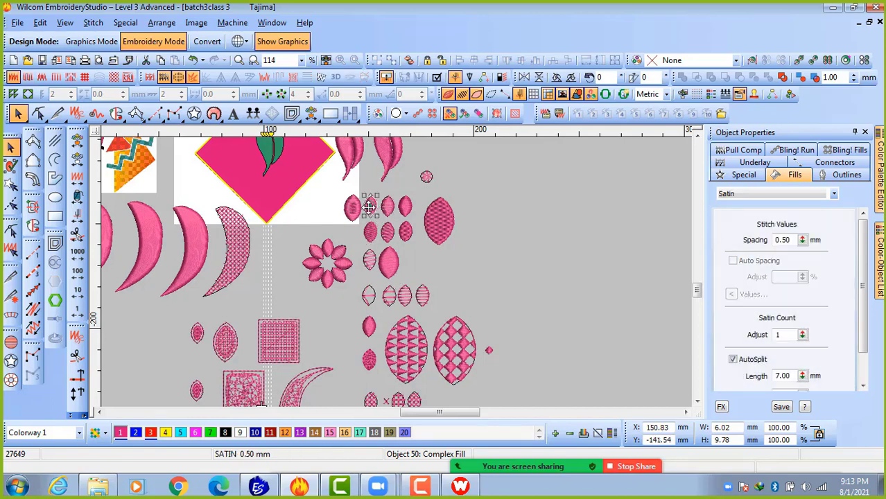
left_click(518, 258)
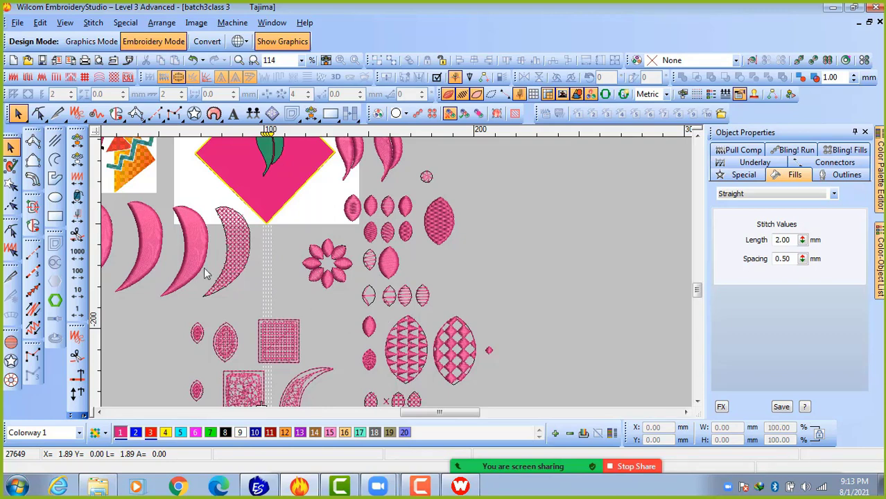
left_click(373, 209)
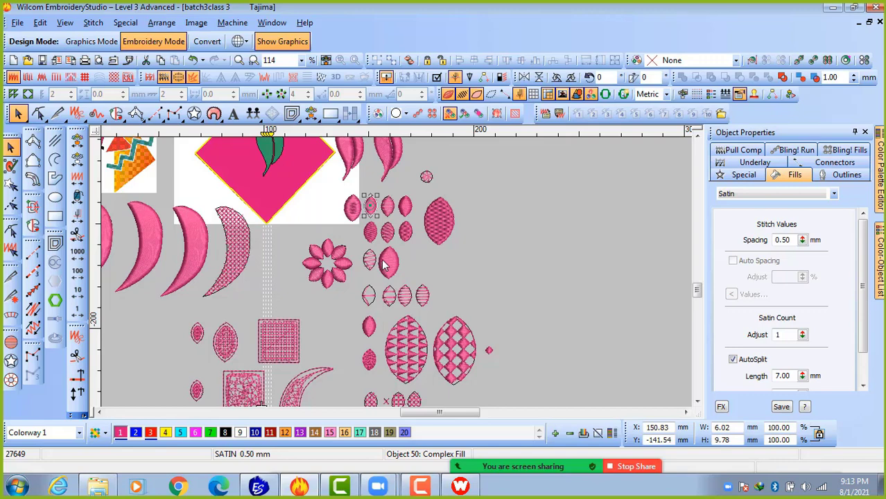
left_click(441, 272)
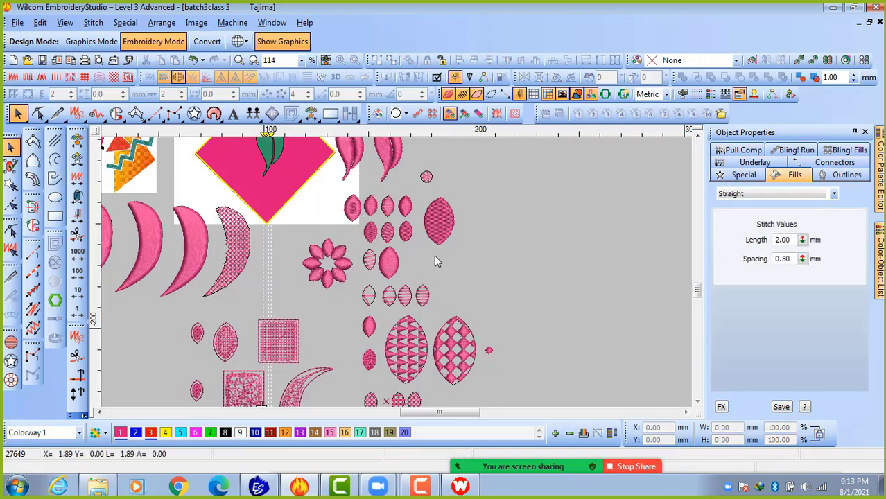
Try the Island Coil fill on the small Satin leaf in the upper leaf row and undo the change.
left_click(371, 207)
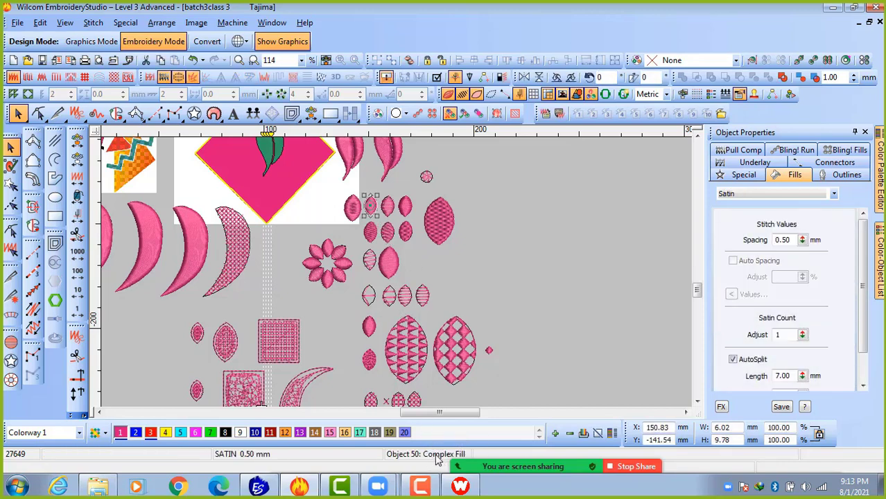
left_click(764, 200)
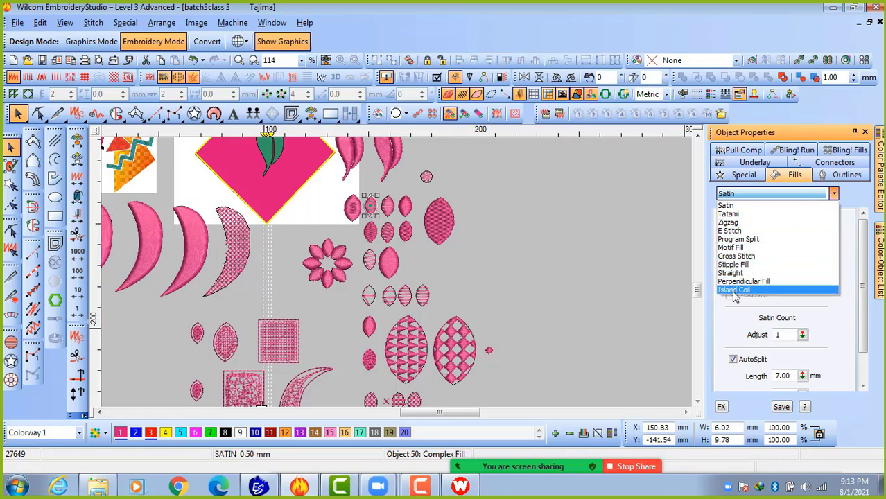
left_click(586, 296)
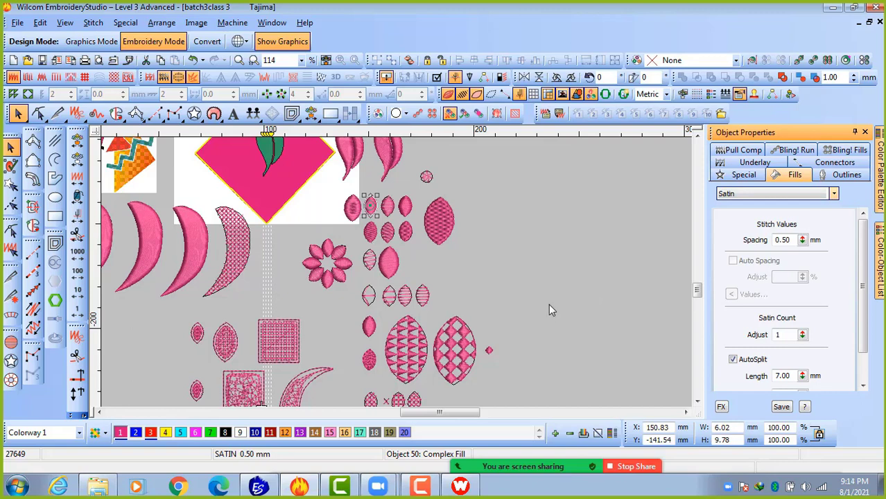
scroll(548, 303, "down", 1)
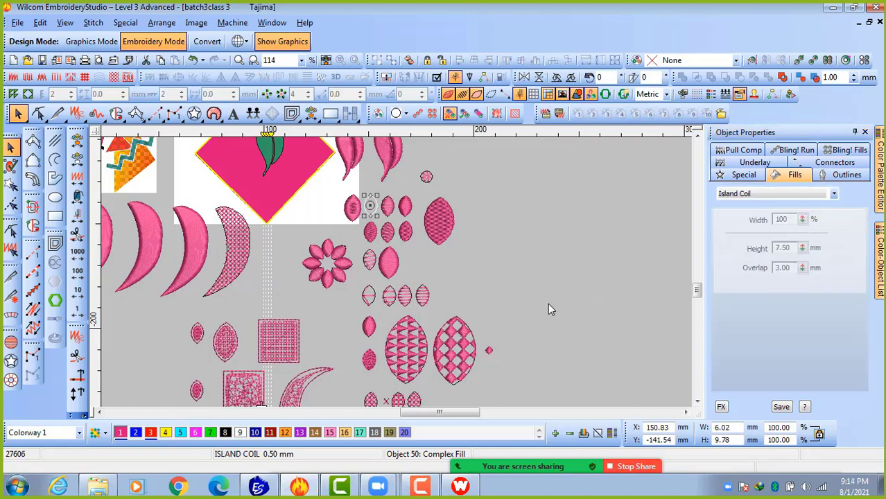
key("shift+z")
key("z")
key("z")
key("shift+z")
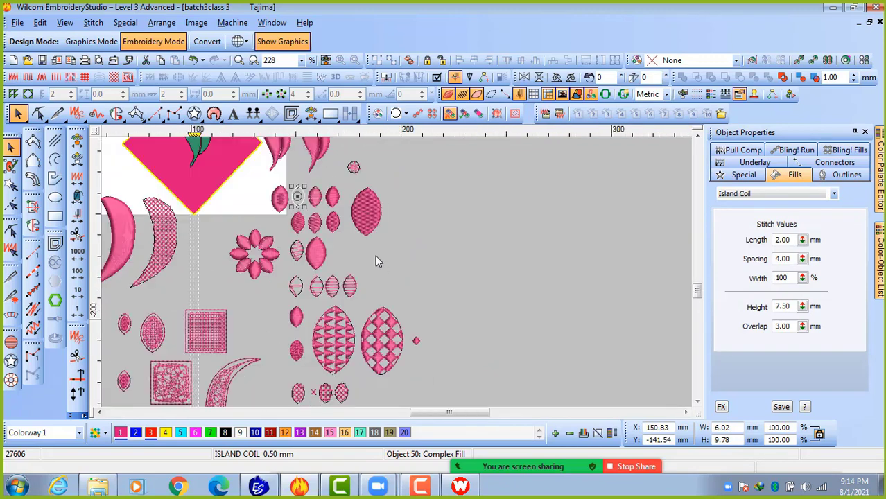
left_click(521, 252)
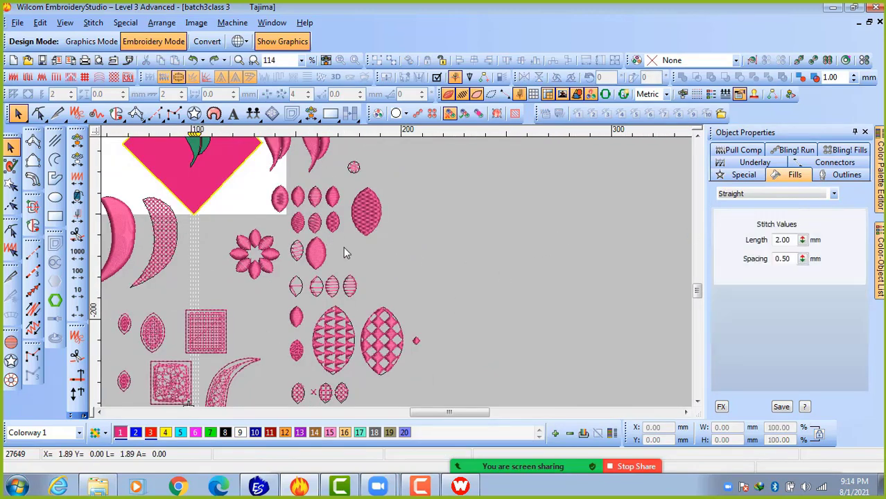
Check the fill values of the large and small Straight leaves in the lowest sample row, undoing the small leaf's move.
key("shift+z")
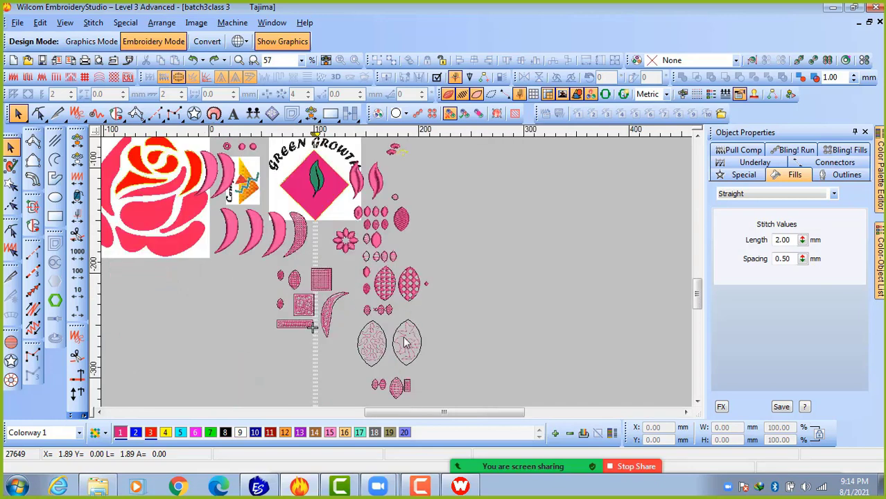
key("z")
key("z")
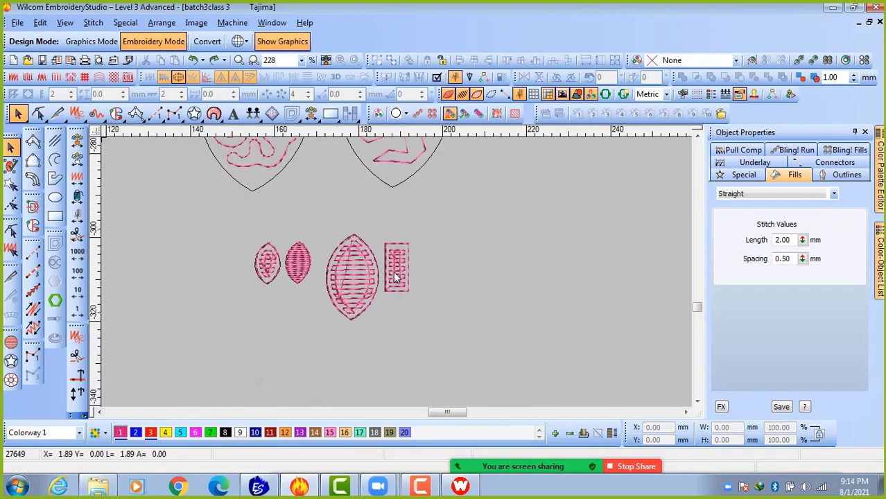
left_click(351, 274)
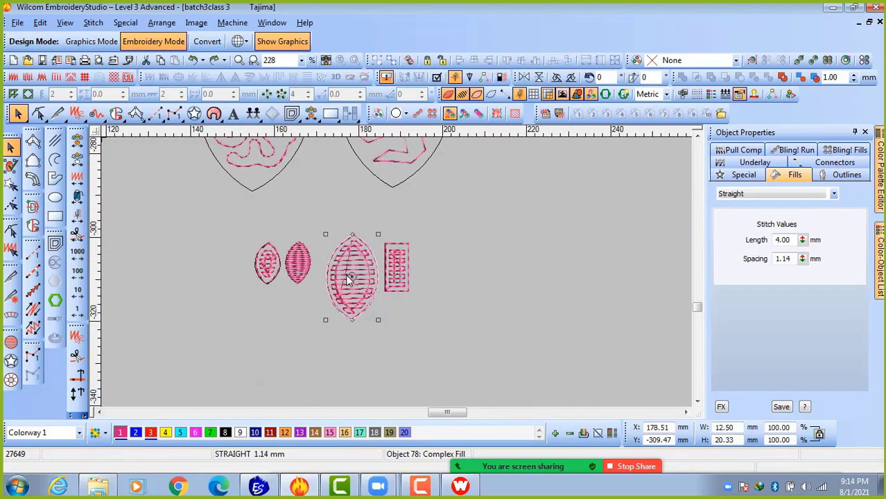
left_click(298, 273)
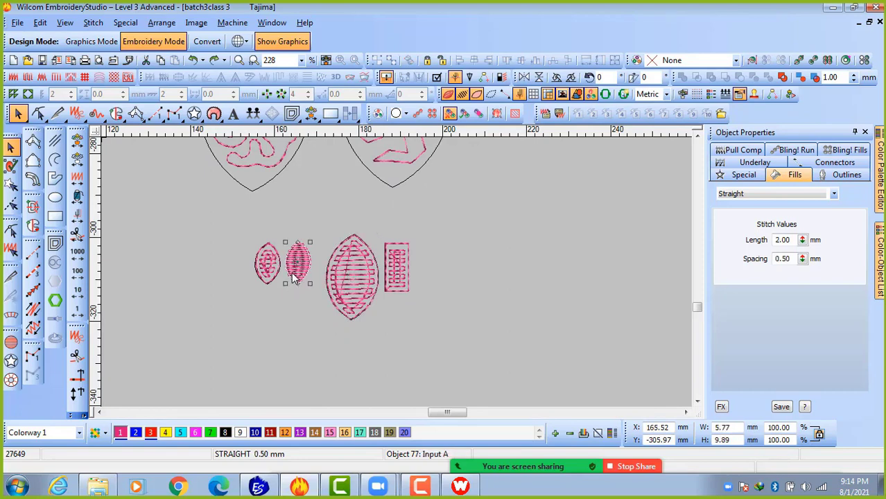
left_click_drag(291, 284, 238, 227)
key("ctrl+z")
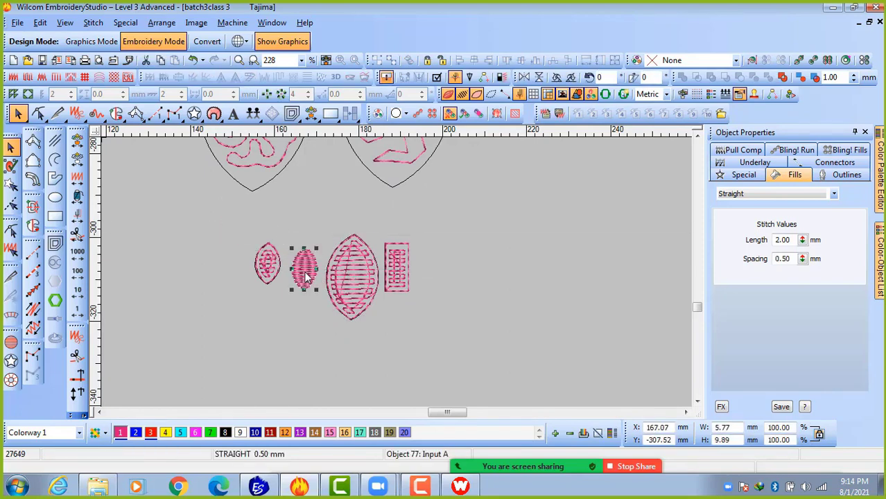
Place a copy of the small Straight leaf from the lowest sample row below the long Island Coil rectangle.
key("shift+z")
key("shift+z")
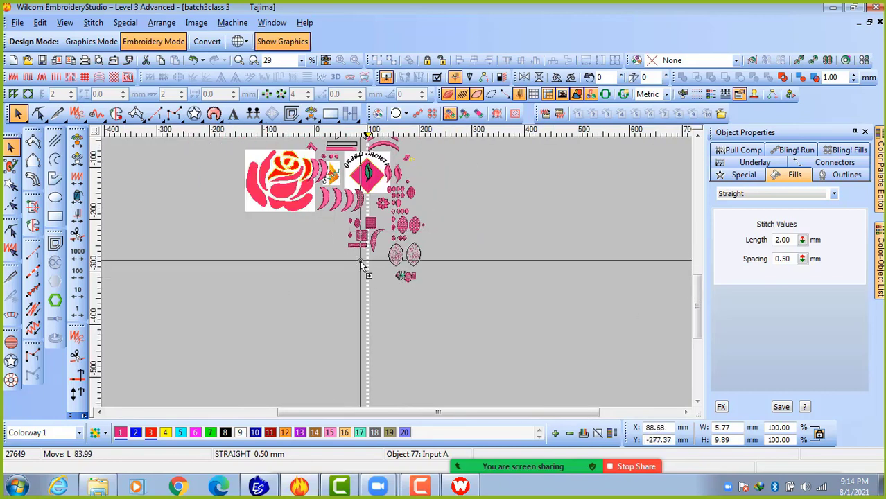
key("z")
left_click_drag(372, 257, 366, 251)
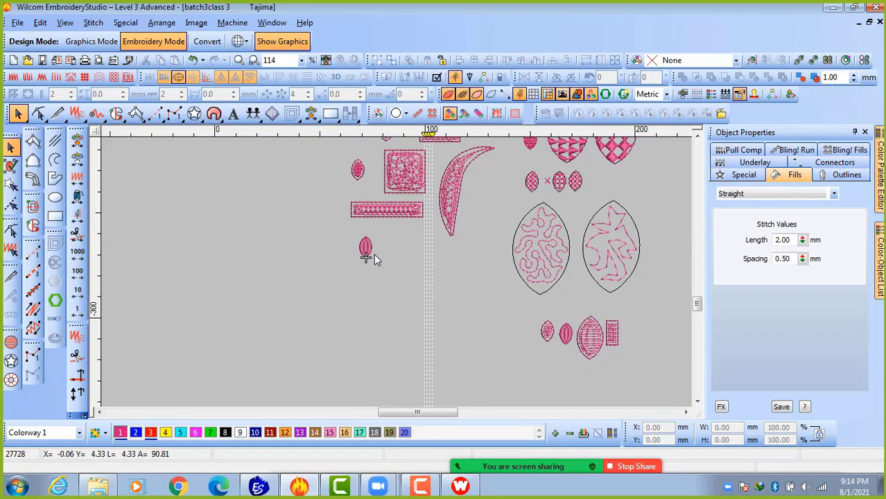
key("z")
left_click(380, 270)
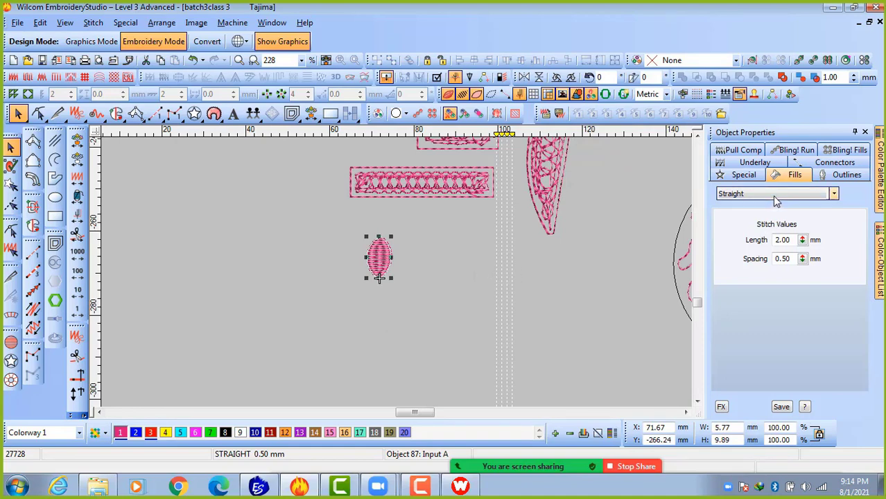
Check which fill types are offered for the Complex Fill leaf at the start of the lowest sample row.
left_click(466, 277)
key("shift+z")
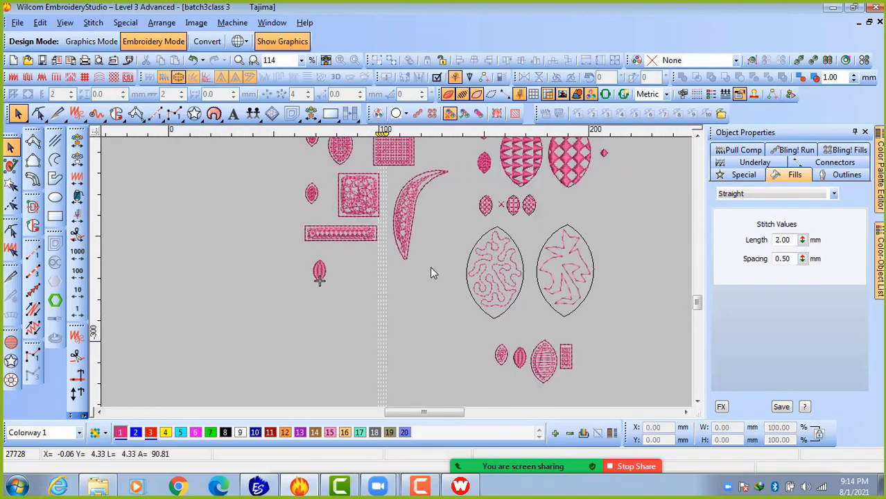
left_click(502, 355)
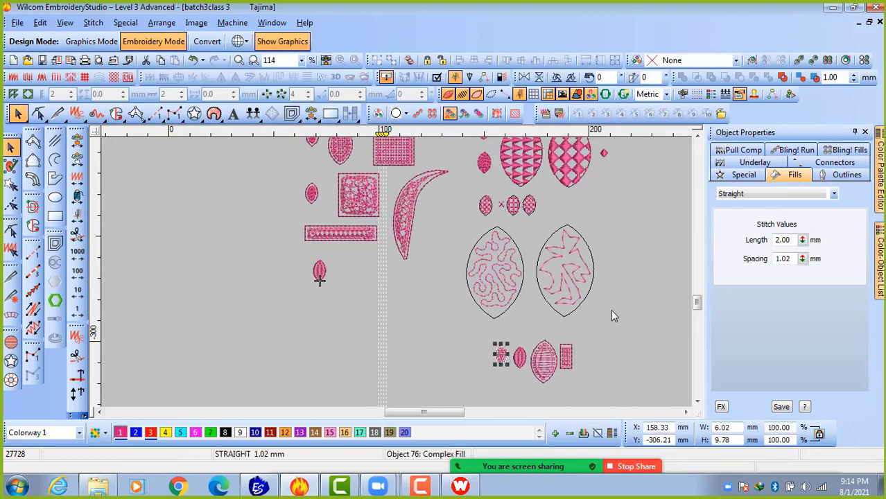
left_click(750, 197)
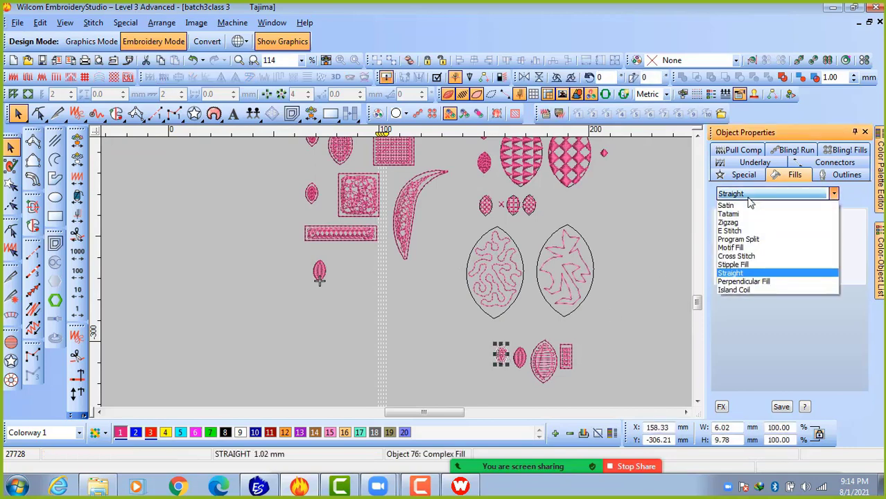
left_click(750, 200)
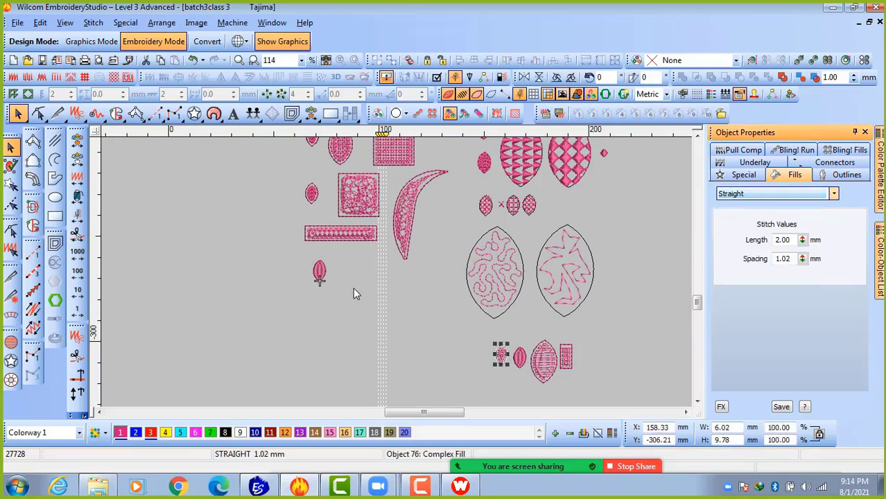
Change the copied leaf below the long rectangle to a Contour fill and enlarge it to about 8.96 × 15.37 mm.
left_click(320, 273)
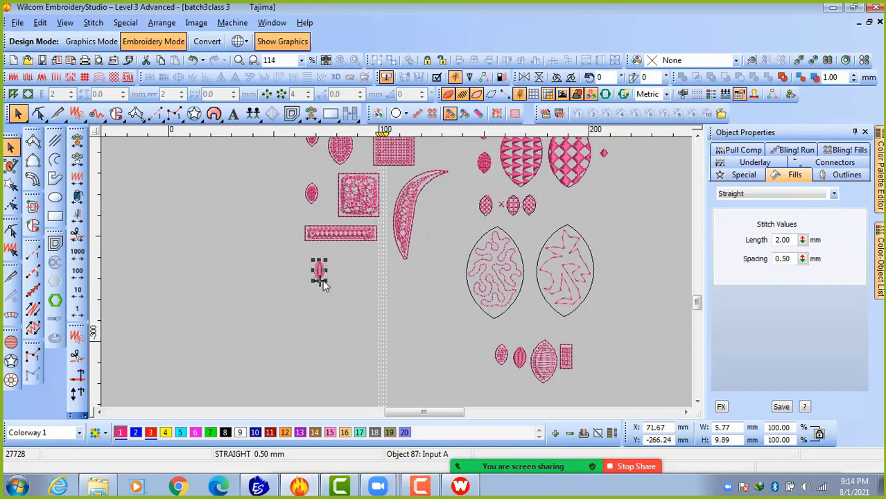
left_click(770, 196)
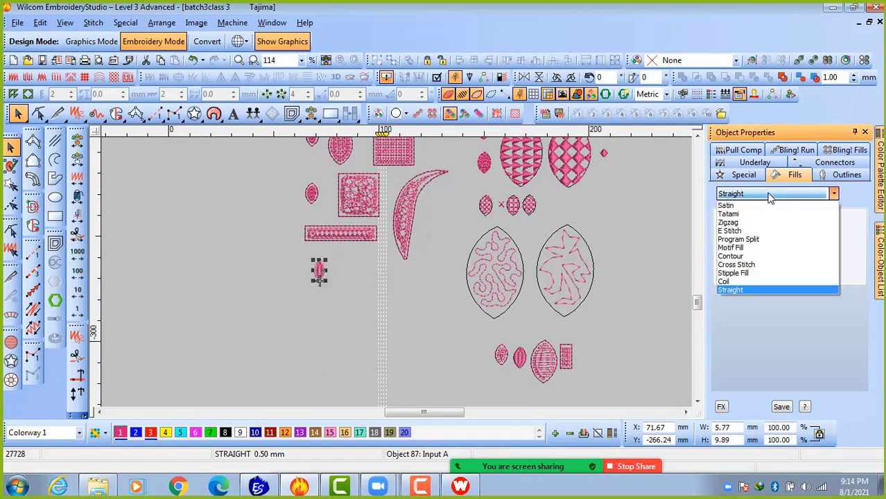
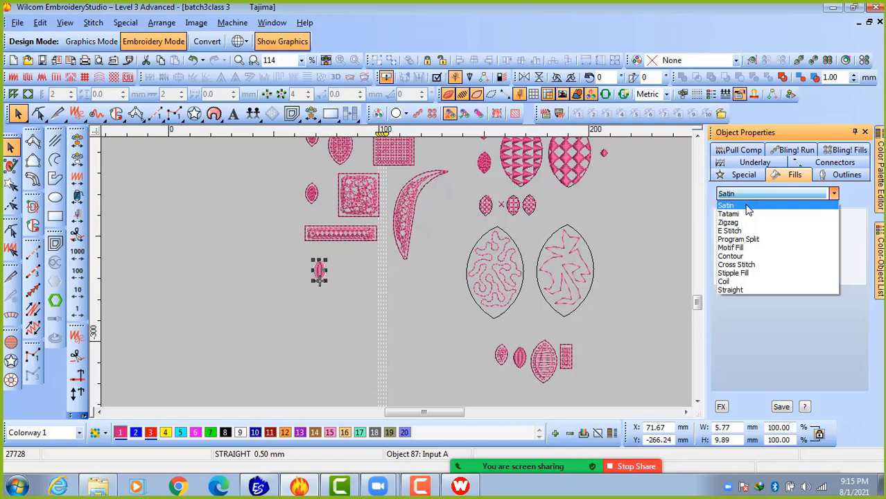
left_click(741, 257)
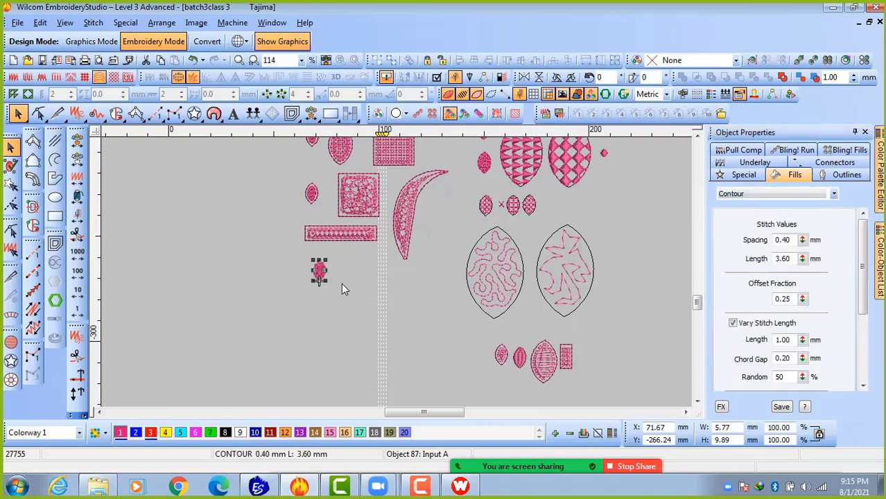
scroll(342, 284, "up", 2)
left_click_drag(366, 271, 412, 331)
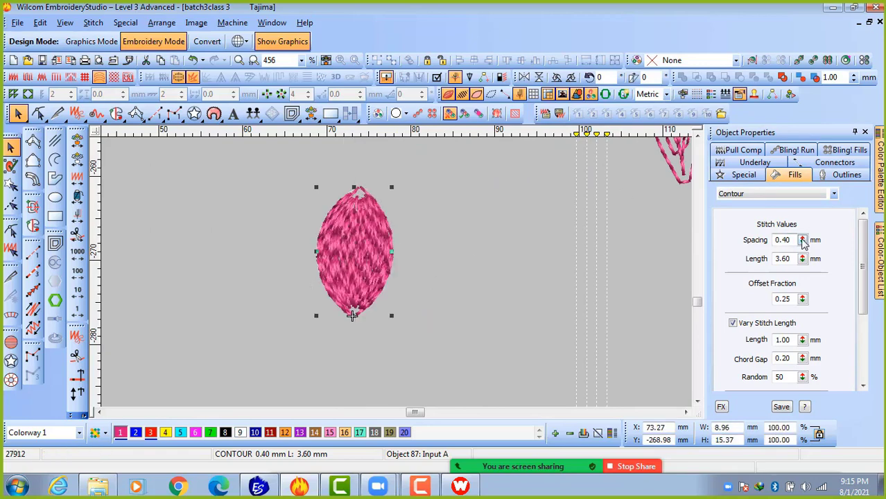
Try a Contour spacing of 0.90 mm on the enlarged leaf and settle on 1.18 mm.
left_click_drag(803, 240, 742, 226)
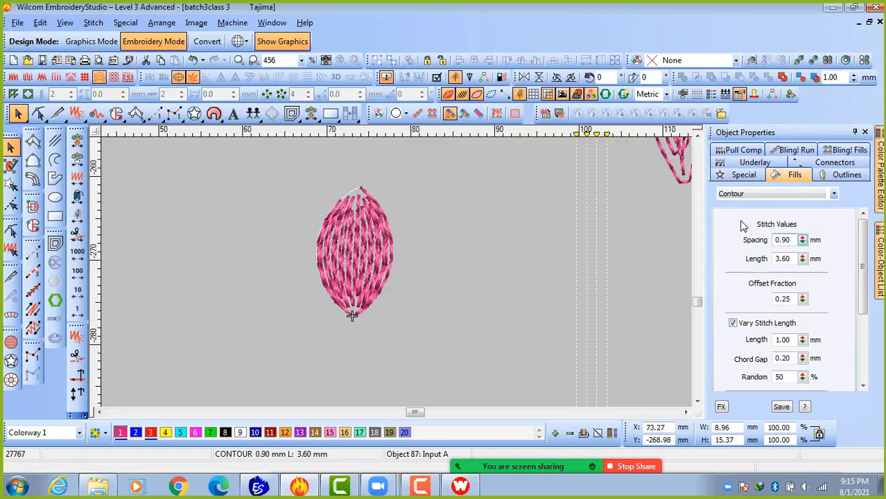
left_click(803, 240)
left_click_drag(803, 240, 740, 205)
left_click(526, 361)
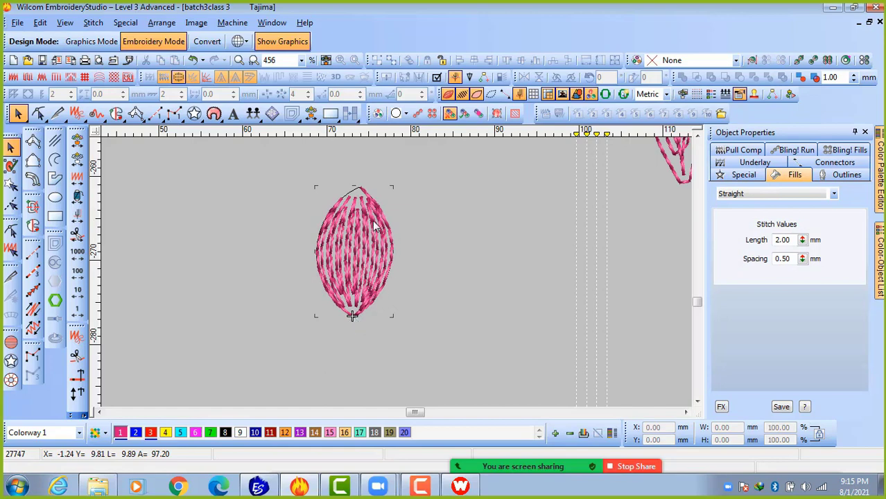
Compare the fill settings of the Contour leaf and the Island Coil crescent, and examine the crescent's conversion options.
scroll(382, 285, "down", 2)
scroll(407, 280, "up", 1)
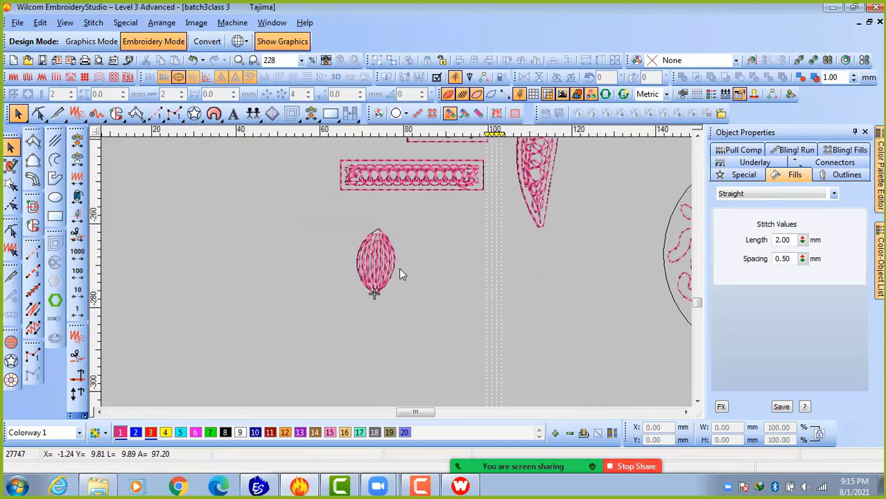
left_click(387, 274)
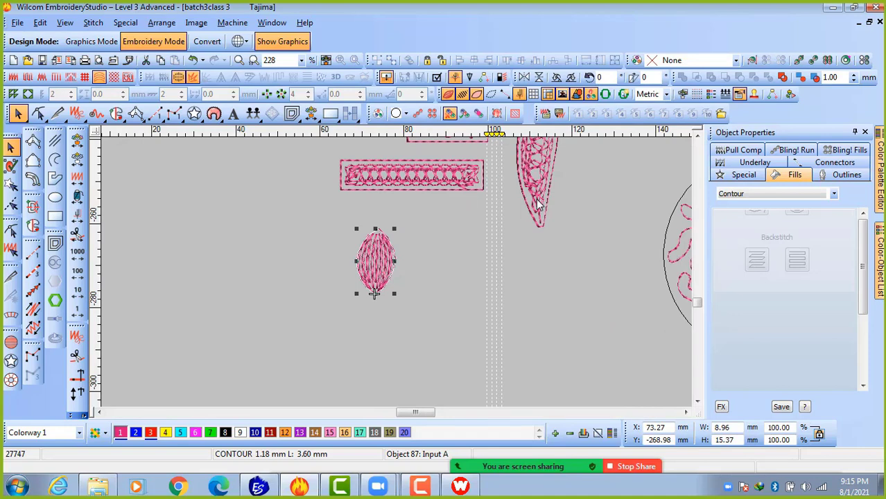
left_click(539, 202)
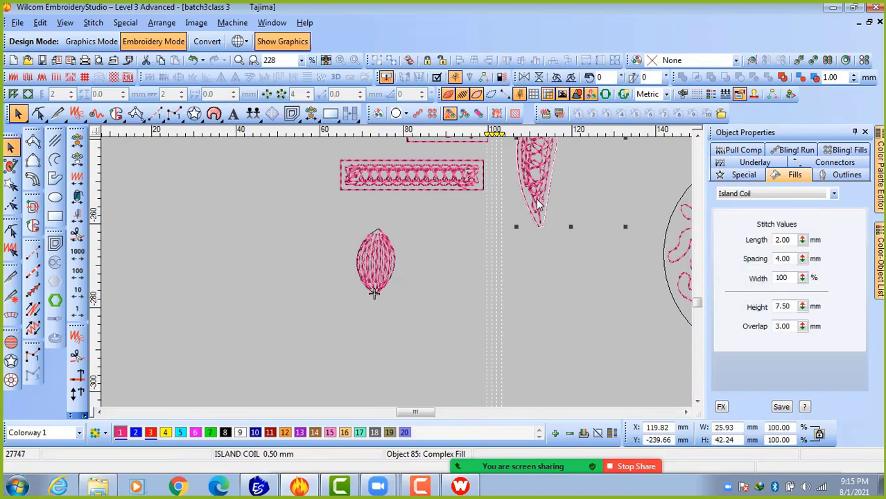
scroll(540, 229, "down", 1)
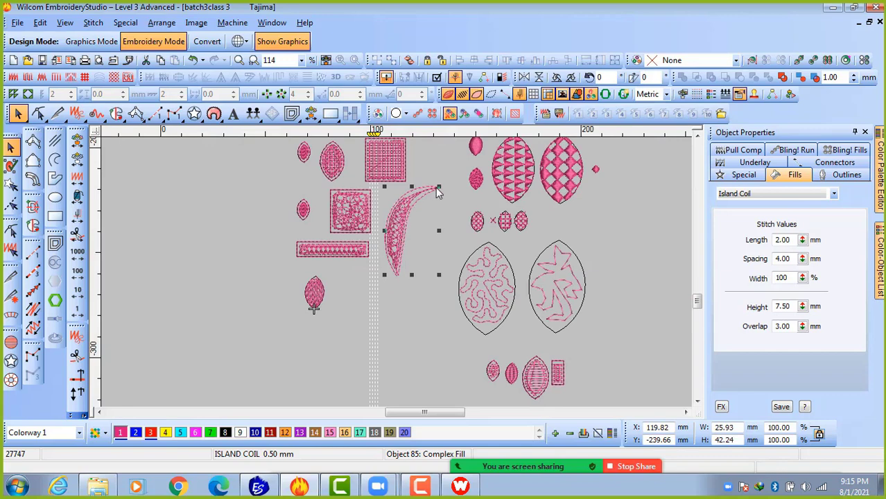
right_click(399, 251)
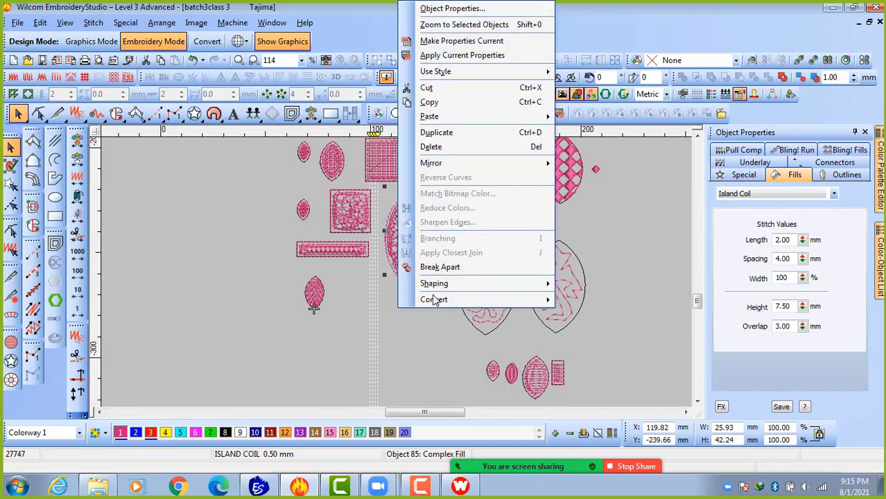
mouse_move(437, 303)
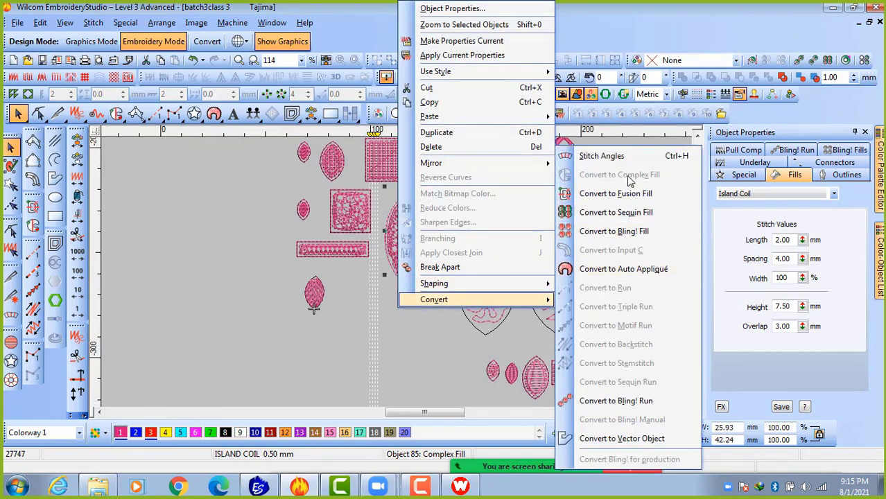
left_click(392, 344)
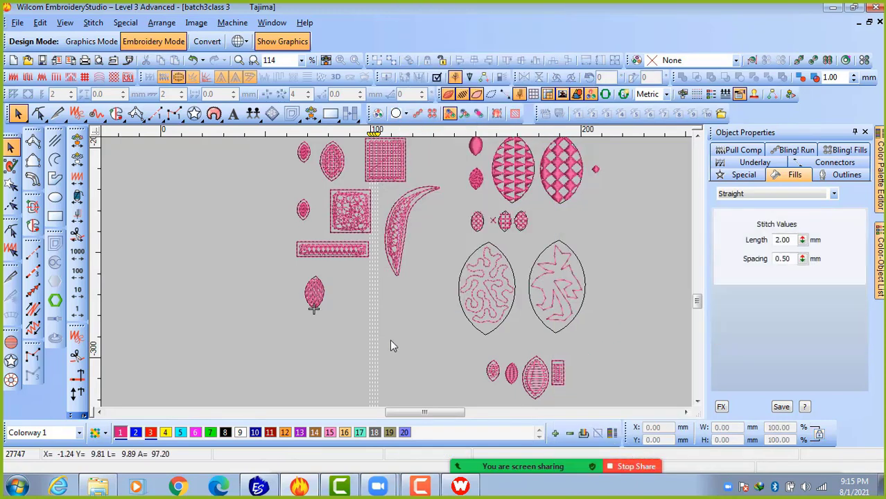
Examine which object conversions are available for the Contour leaf.
left_click(309, 296)
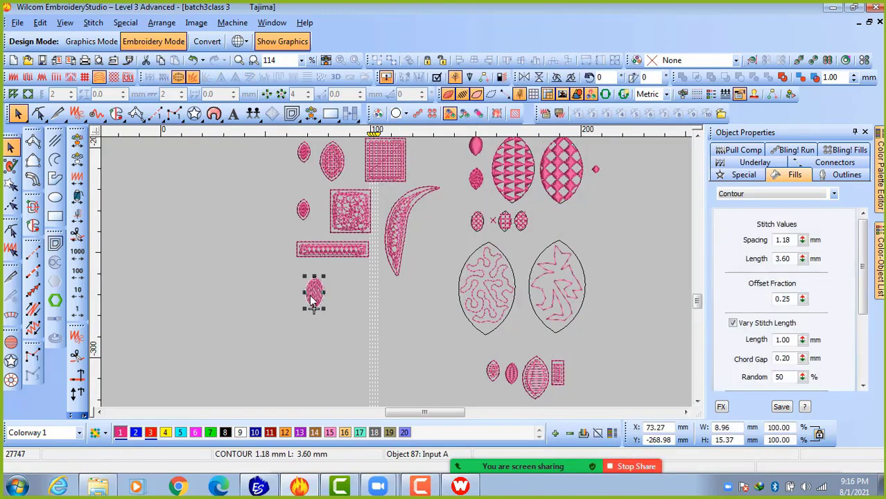
right_click(311, 306)
mouse_move(360, 304)
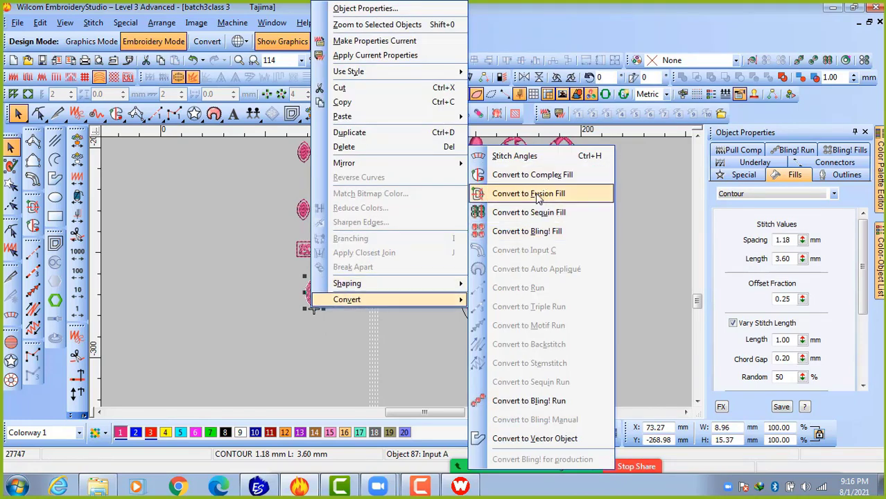
left_click(370, 340)
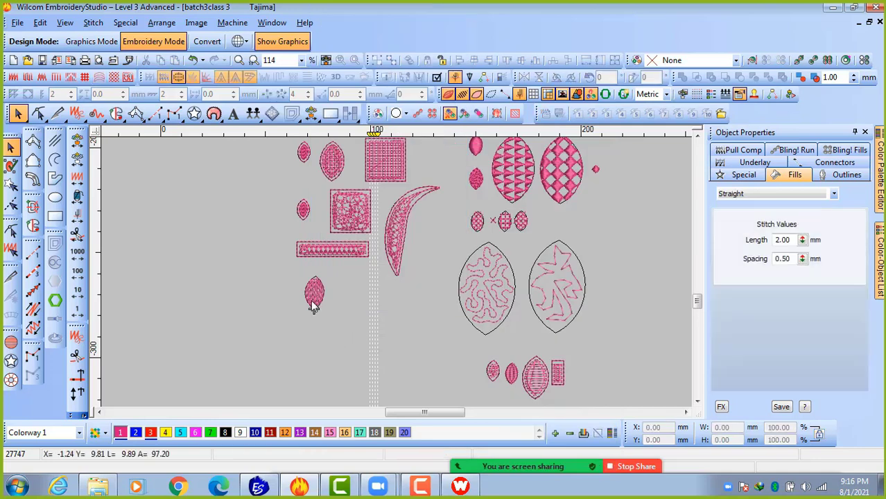
Look over the stitch samples across the design and check the fill types offered for the Contour leaf.
key("h")
scroll(445, 263, "down", 3)
scroll(411, 220, "up", 3)
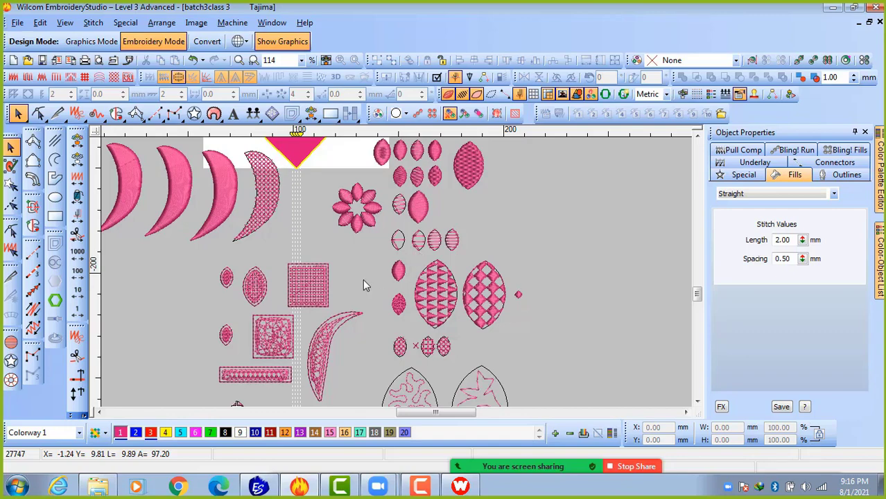
scroll(381, 303, "down", 4)
scroll(365, 306, "up", 4)
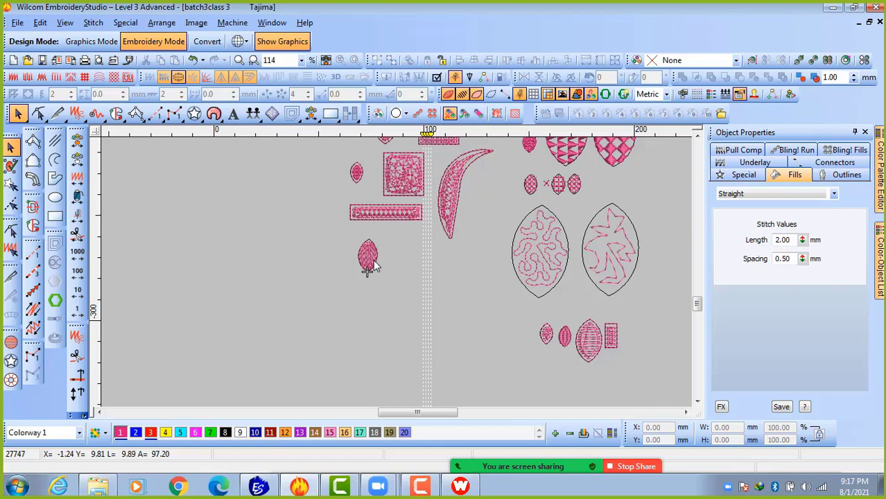
left_click(367, 270)
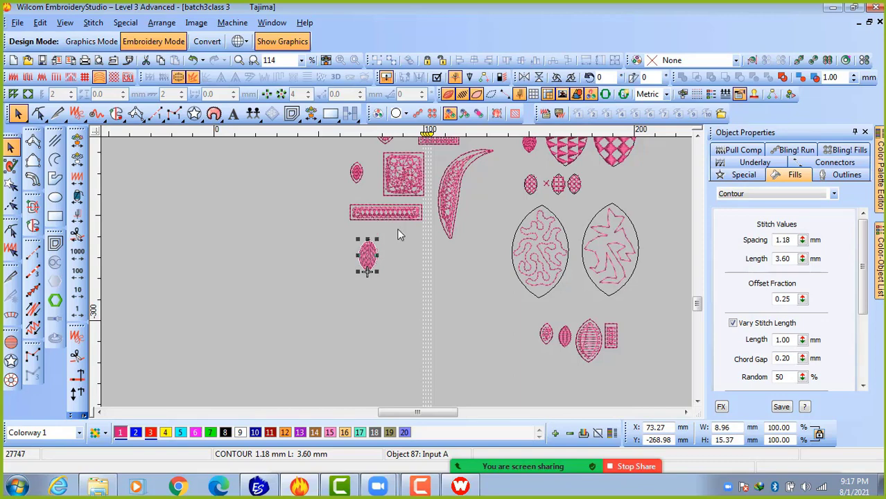
left_click(746, 195)
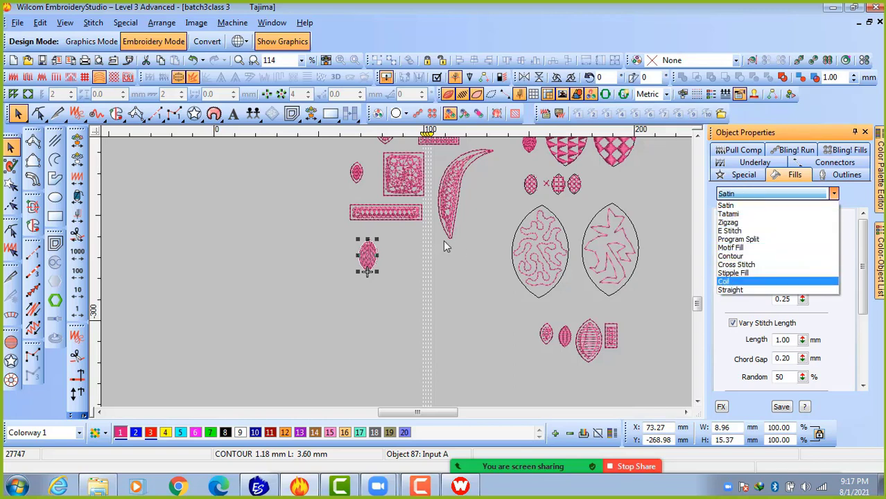
left_click(410, 274)
Place a copy of the Contour leaf beside the original and convert the copy to Complex Fill.
right_click(370, 258)
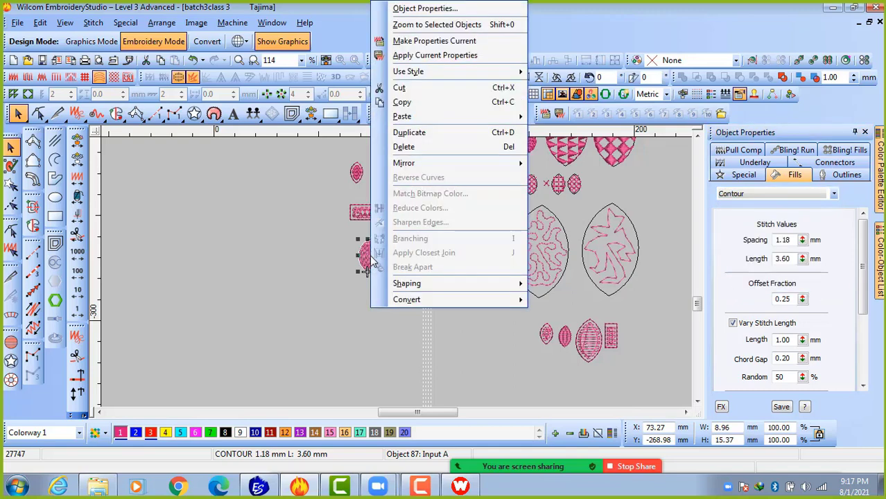
left_click(362, 311)
left_click_drag(368, 270, 416, 264)
right_click(415, 267)
mouse_move(452, 299)
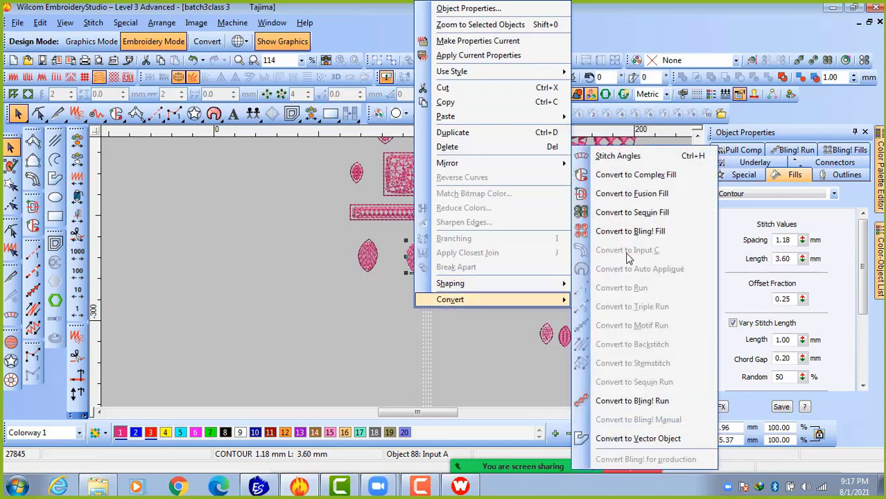
left_click(643, 176)
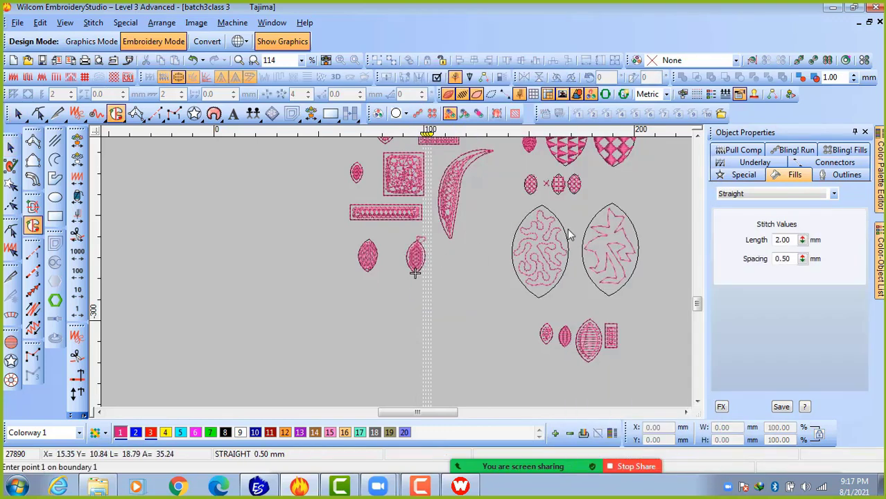
left_click(415, 263)
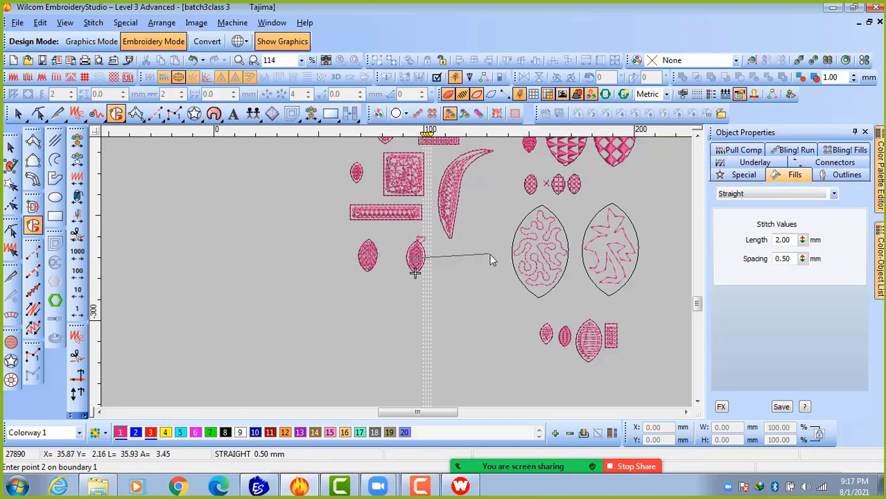
key("Escape")
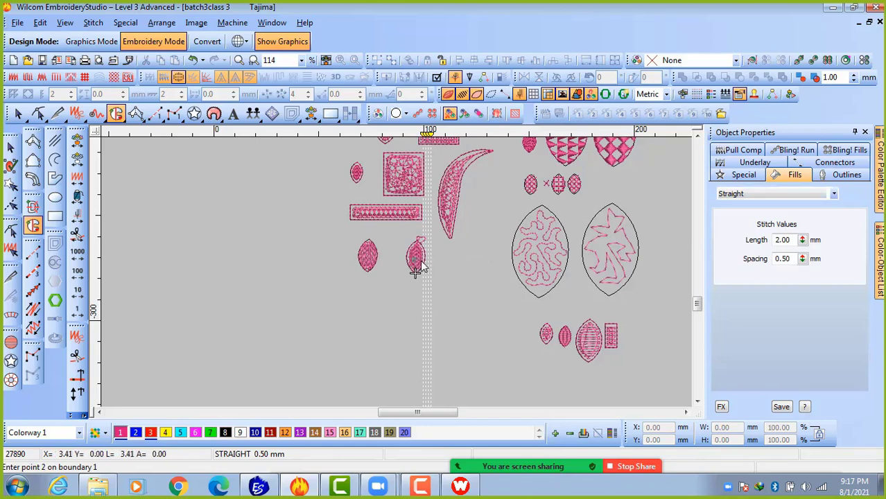
key("Escape")
Change the fill of the Complex Fill leaf copy to Island Coil and compare it with the Contour leaf.
left_click(416, 269)
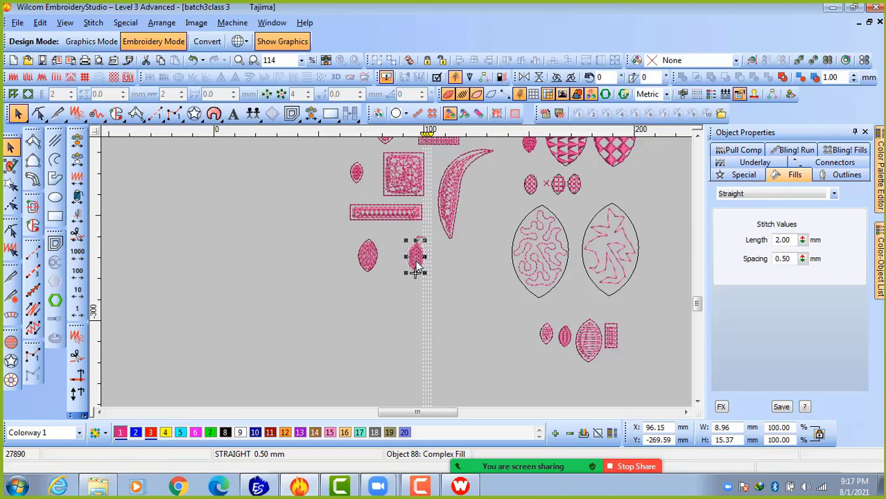
left_click(771, 194)
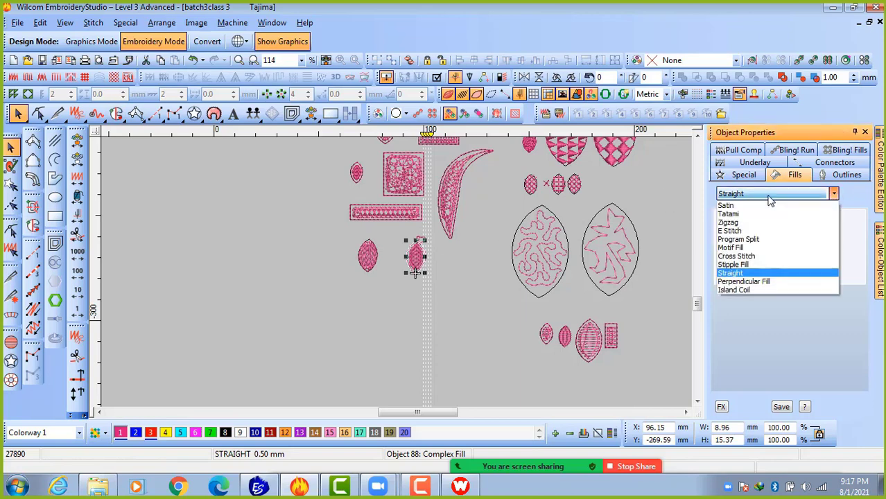
left_click(758, 290)
scroll(412, 256, "up", 2)
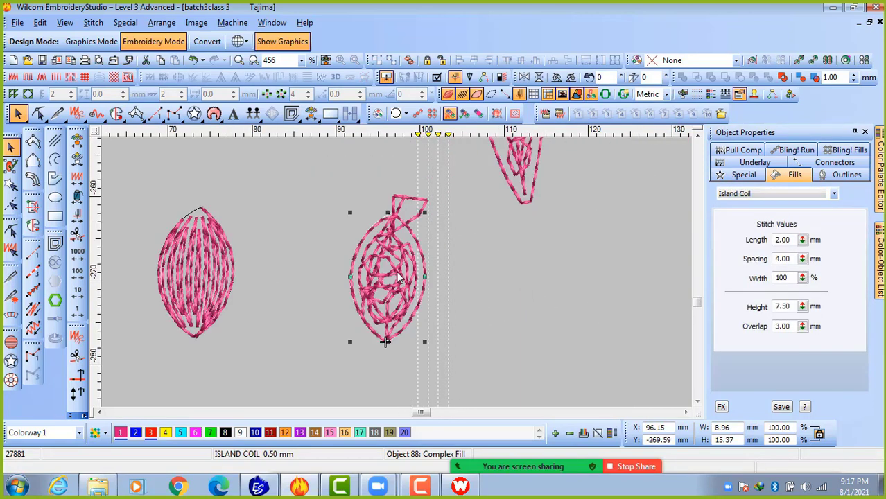
scroll(437, 293, "down", 1)
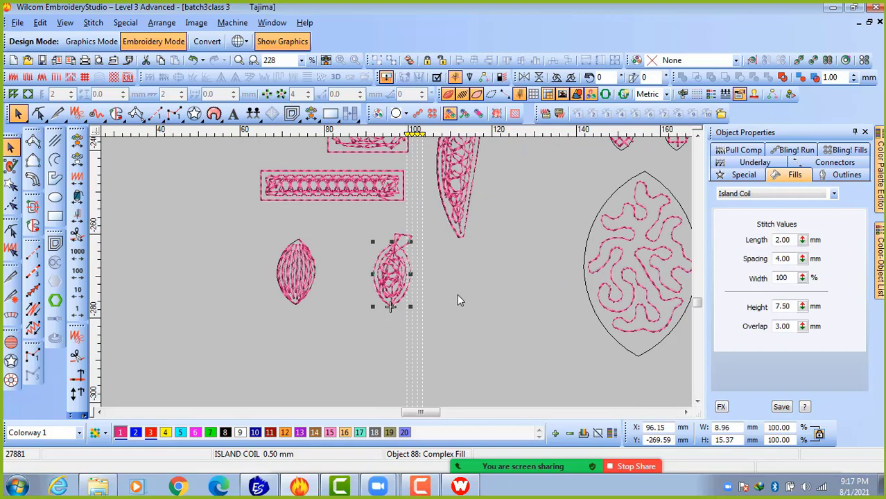
left_click(457, 300)
left_click(293, 284)
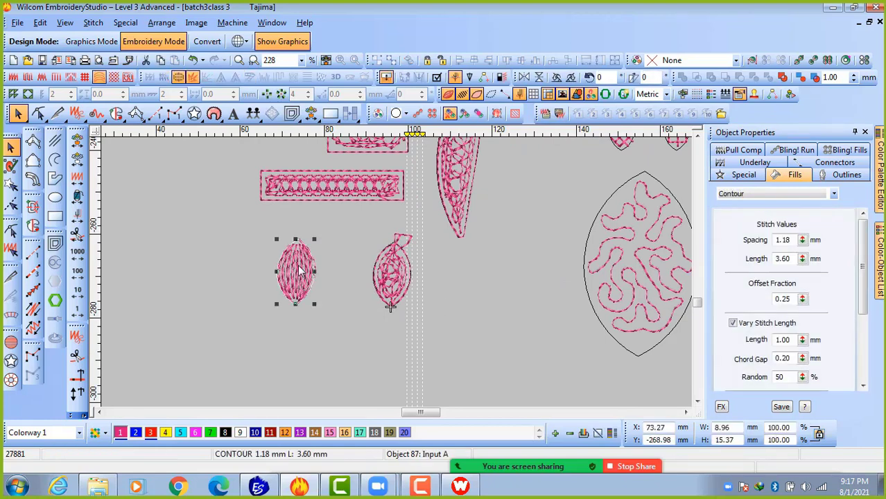
left_click(359, 331)
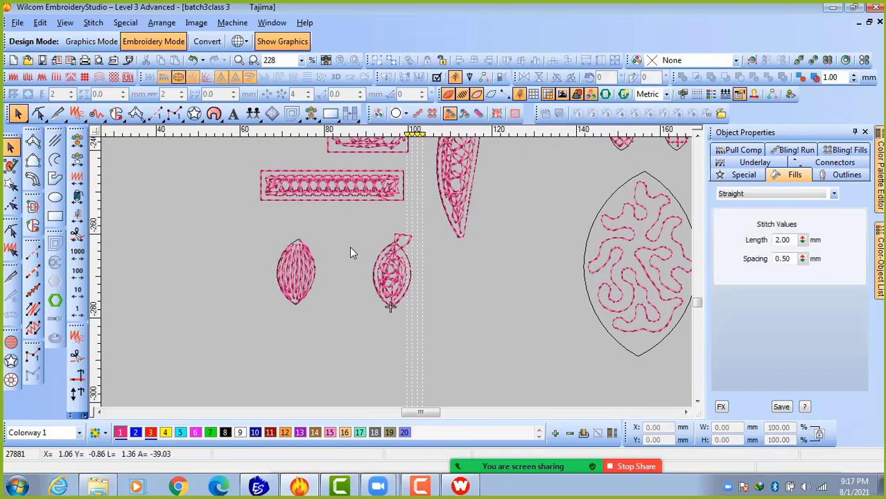
Place a copy of a satin Complex Fill leaf, about 11 mm wide and 18 mm high, beside the Island Coil leaf.
scroll(396, 269, "down", 2)
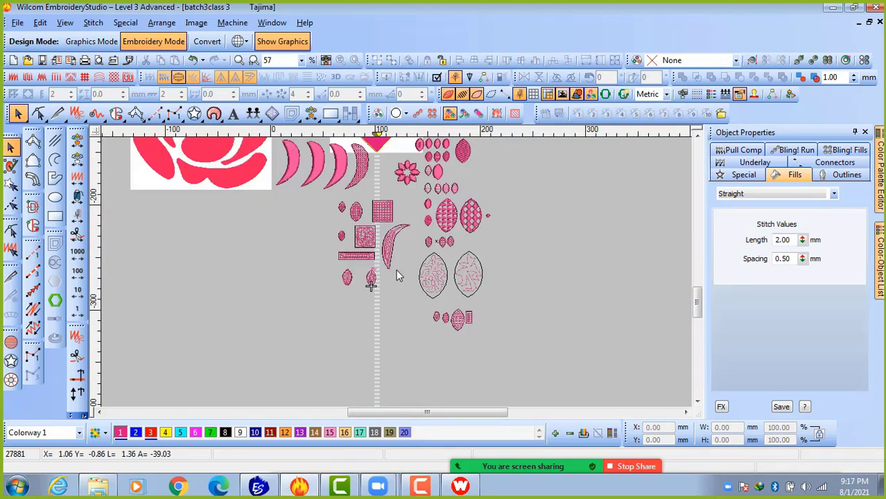
scroll(397, 270, "up", 1)
left_click(385, 215)
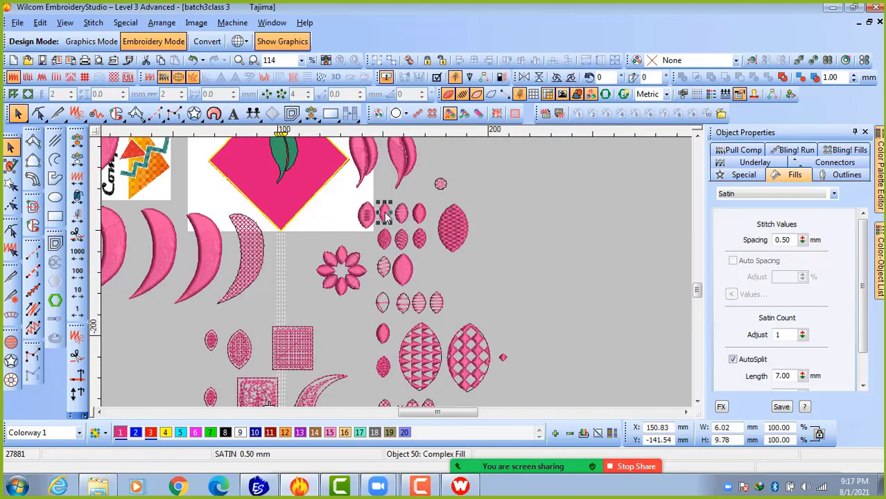
mouse_move(385, 215)
left_mouse_down()
mouse_move(319, 358)
mouse_move(380, 359)
mouse_move(401, 385)
left_mouse_up()
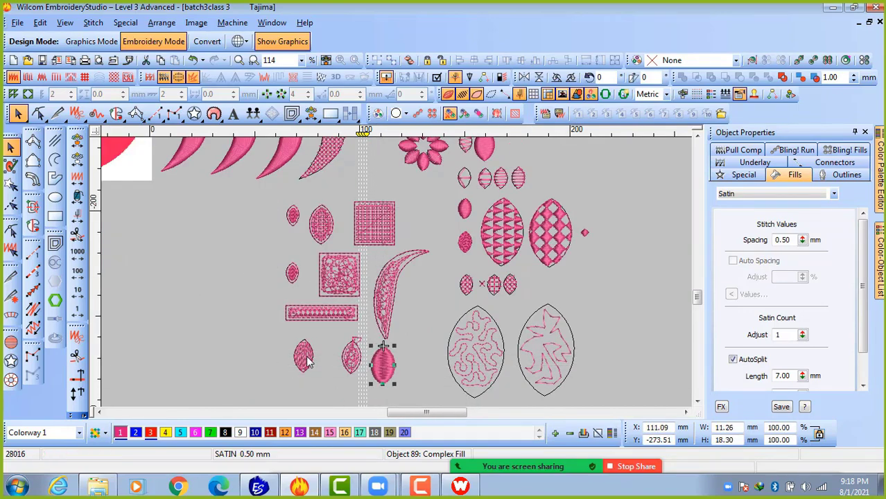
key("z")
key("z")
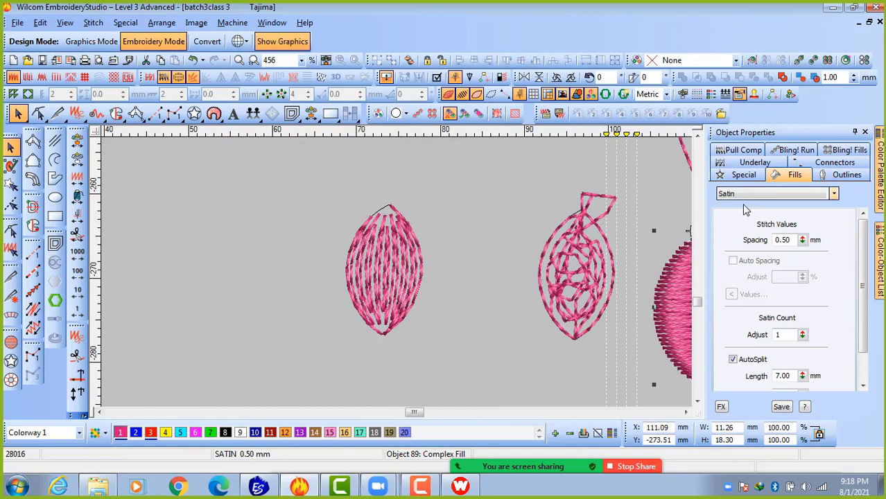
key("shift+z")
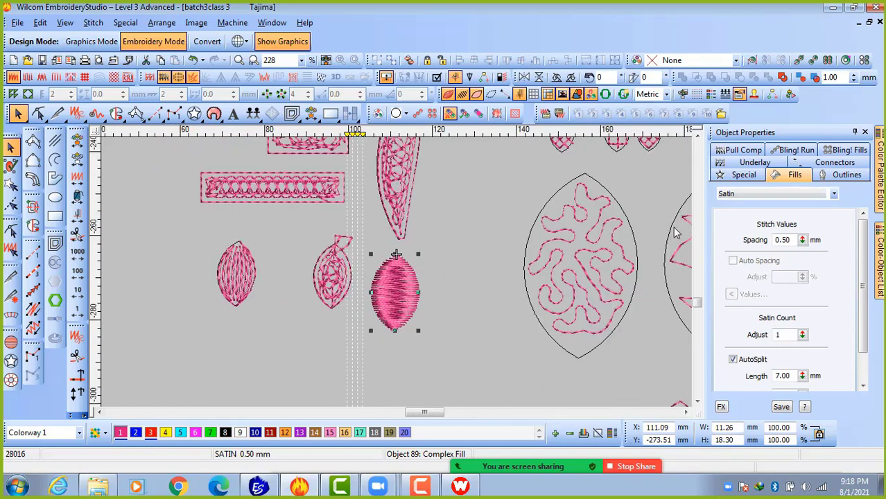
Check which fill types are offered for the satin Complex Fill leaf.
left_click(772, 194)
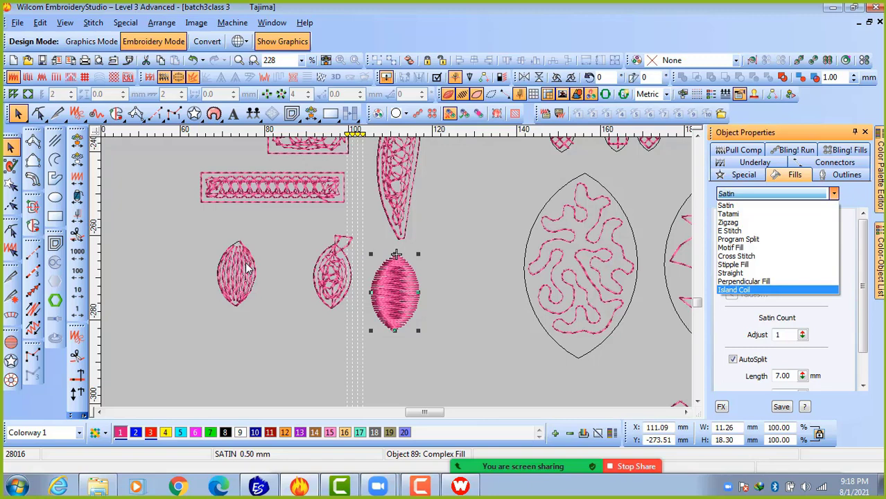
left_click(305, 327)
left_click(357, 340)
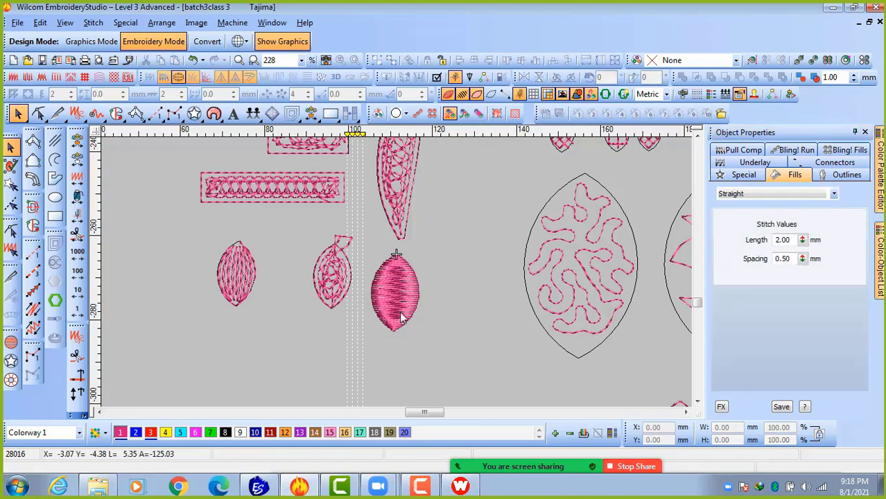
left_click(408, 305)
left_click(297, 333)
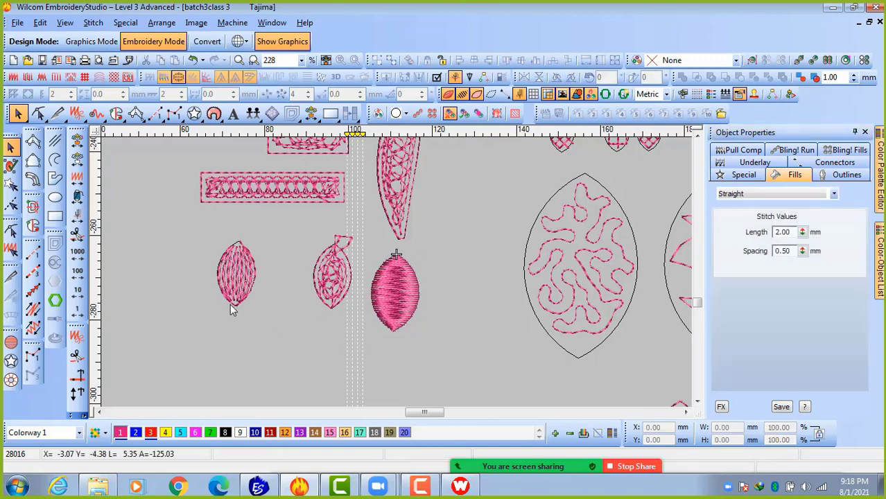
Place a copy of the Contour leaf below the original and change the copy's fill to Coil.
left_click(233, 283)
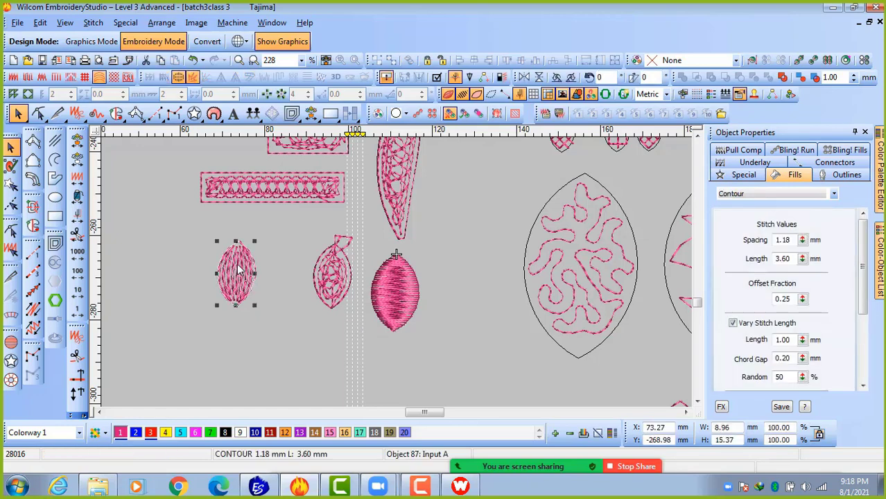
left_click_drag(238, 269, 246, 369)
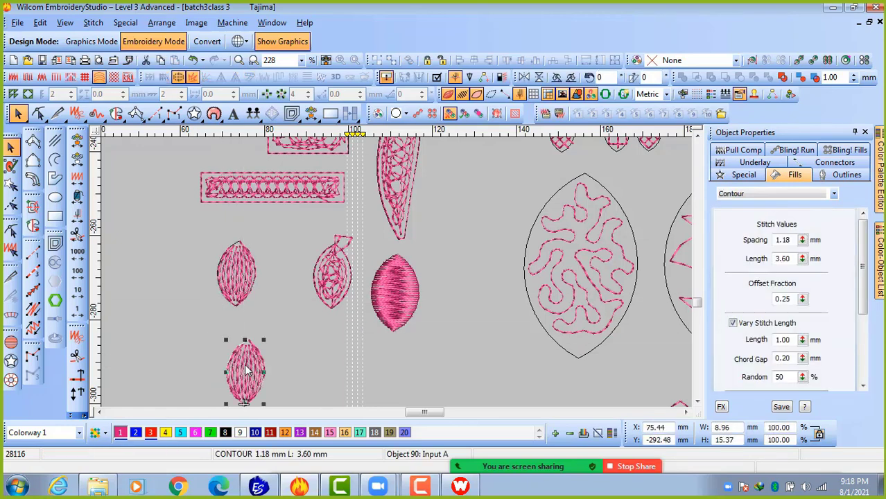
left_click(755, 195)
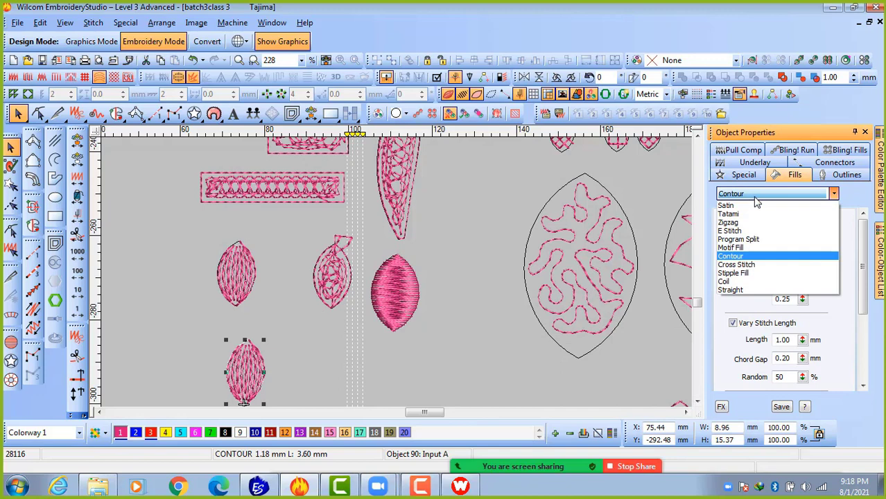
left_click(725, 282)
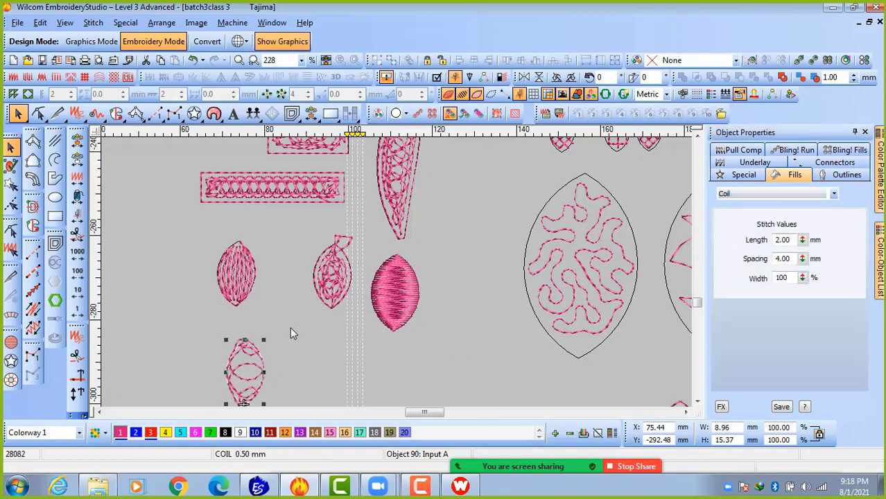
Set the Coil leaf's stitch spacing to 2.30 mm.
scroll(399, 276, "down", 2)
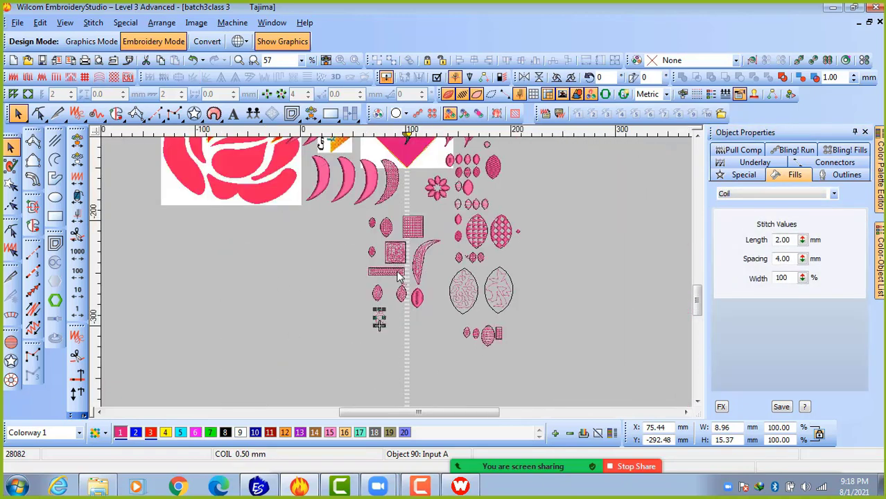
scroll(419, 233, "up", 3)
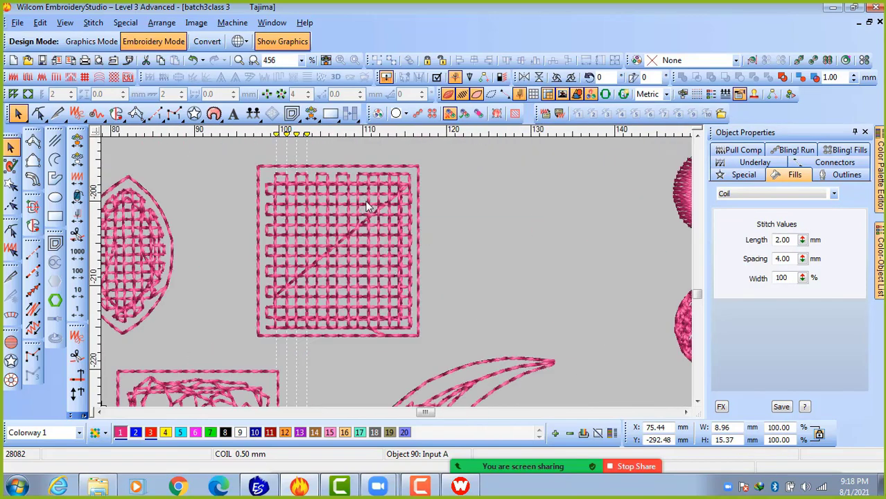
scroll(371, 267, "down", 3)
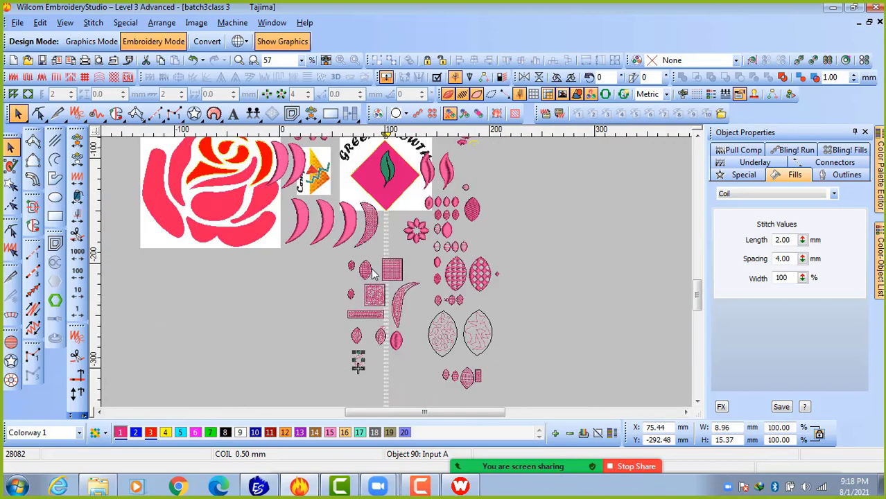
scroll(408, 160, "up", 1)
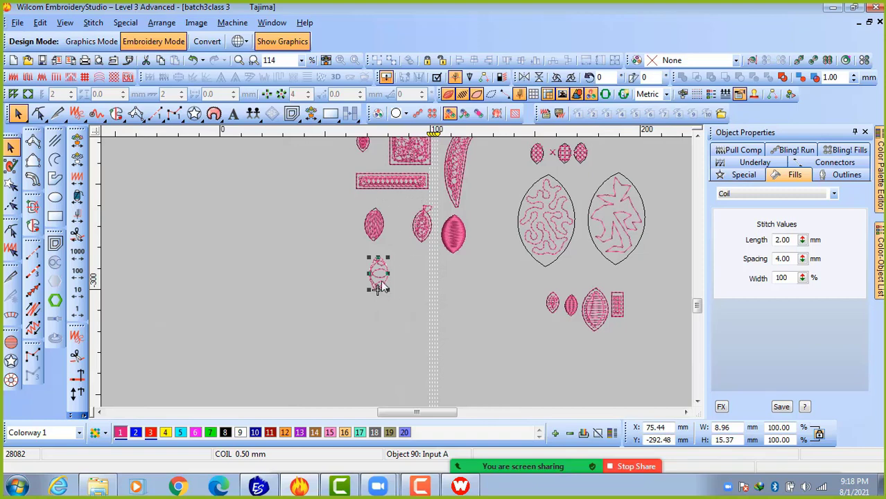
scroll(378, 288, "up", 2)
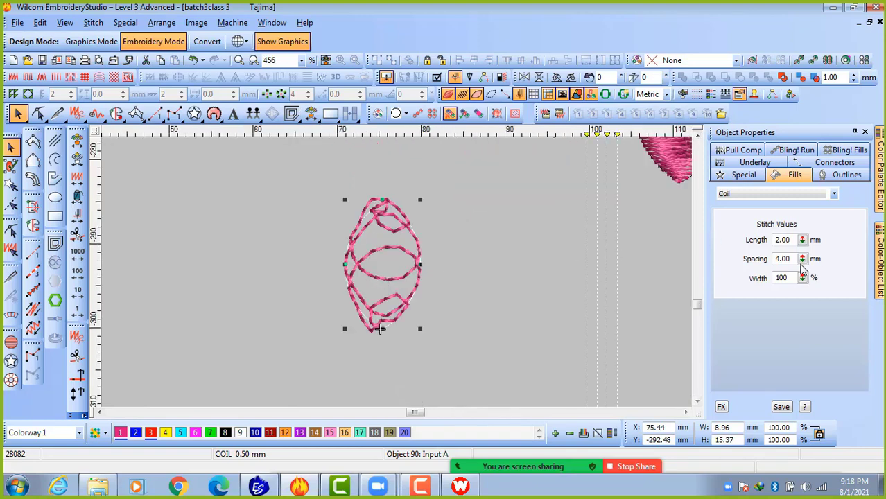
left_click_drag(801, 265, 741, 294)
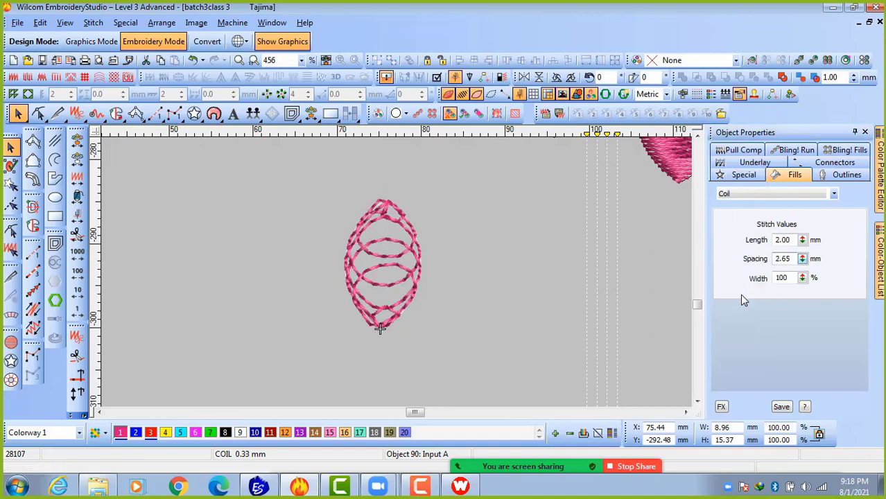
left_click_drag(802, 259, 741, 305)
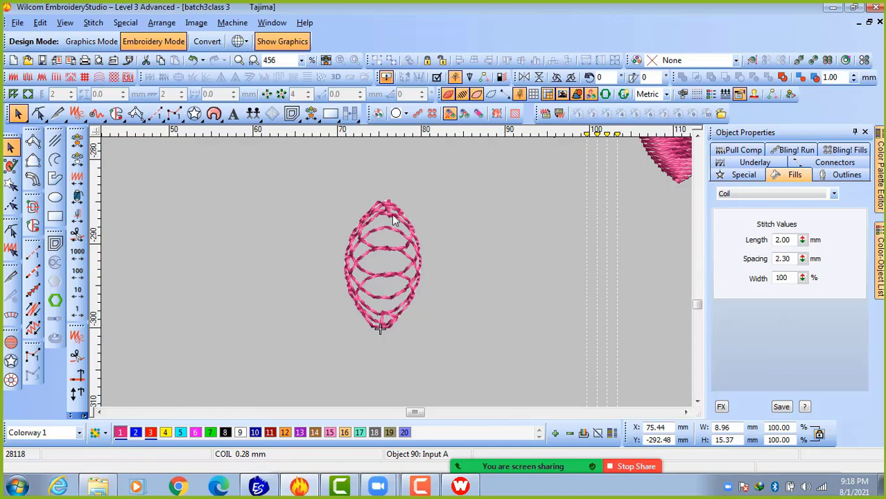
left_click(488, 269)
Place another copy of the Contour leaf beside the Coil leaf and check the fill types offered for it.
key("shift+z")
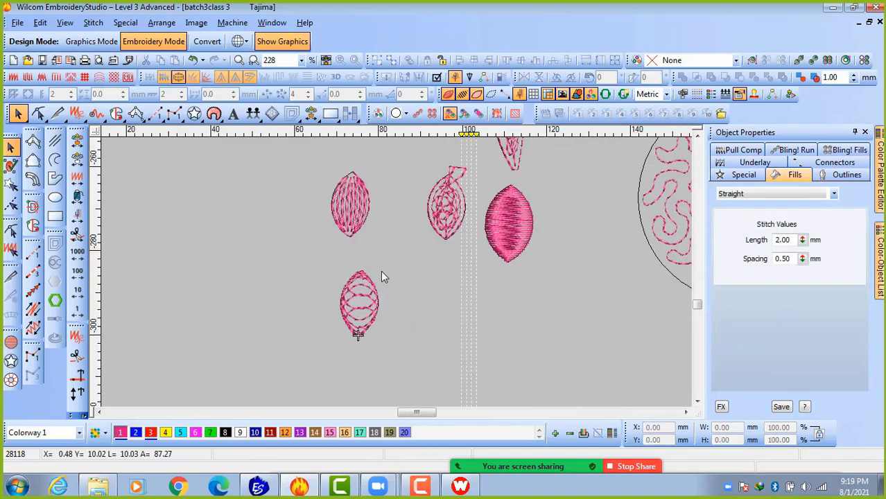
left_click(351, 208)
left_click_drag(351, 208, 426, 314)
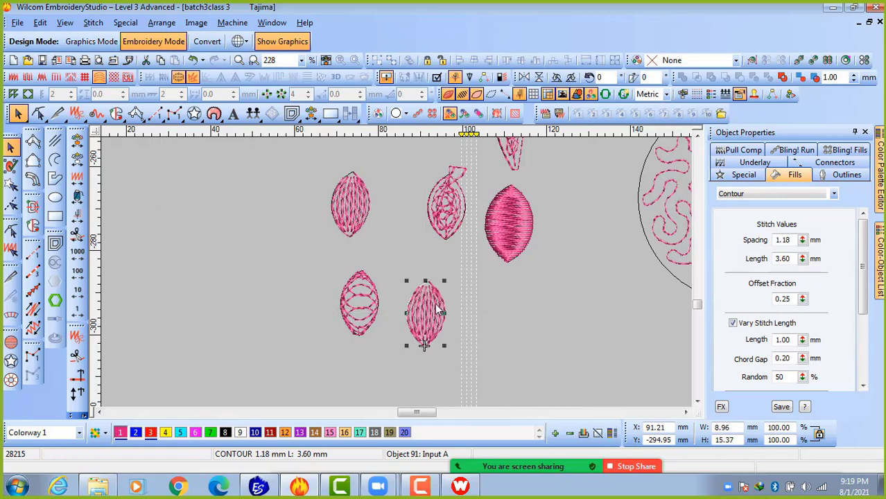
left_click(762, 197)
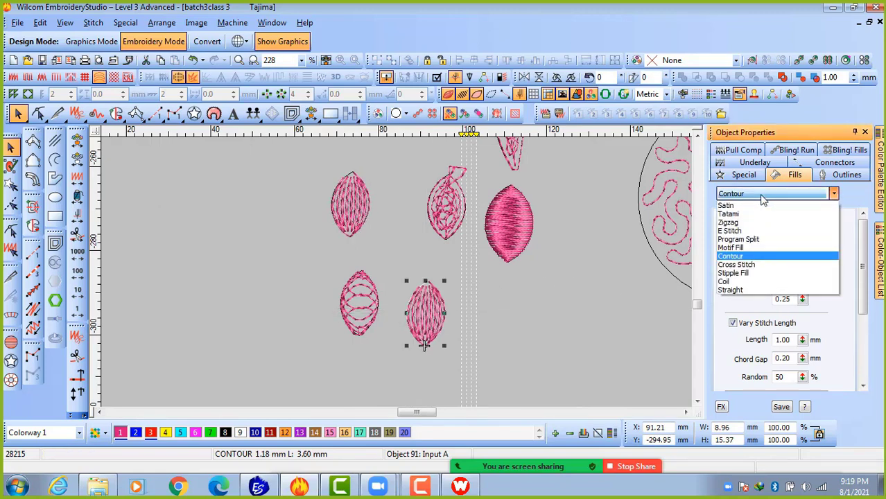
left_click(531, 321)
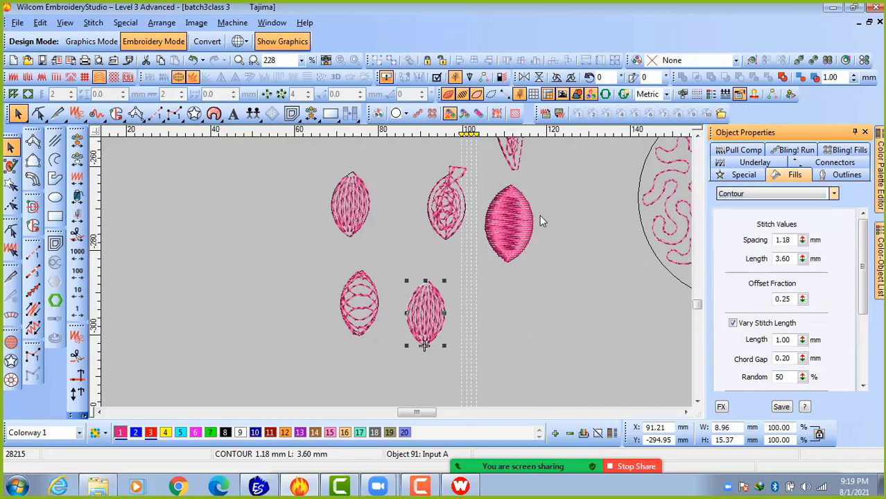
Convert the satin Complex Fill leaf to Fusion Fill, accept the angle lines, and select the converted leaf.
left_click(516, 228)
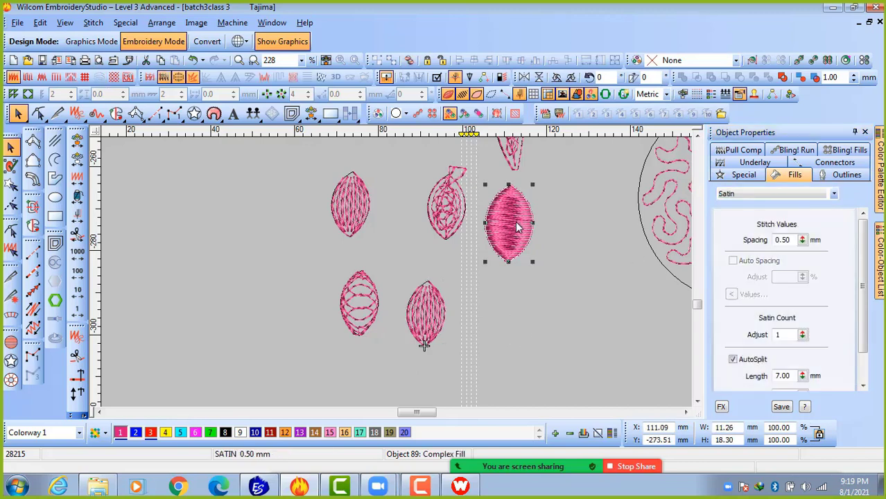
right_click(517, 227)
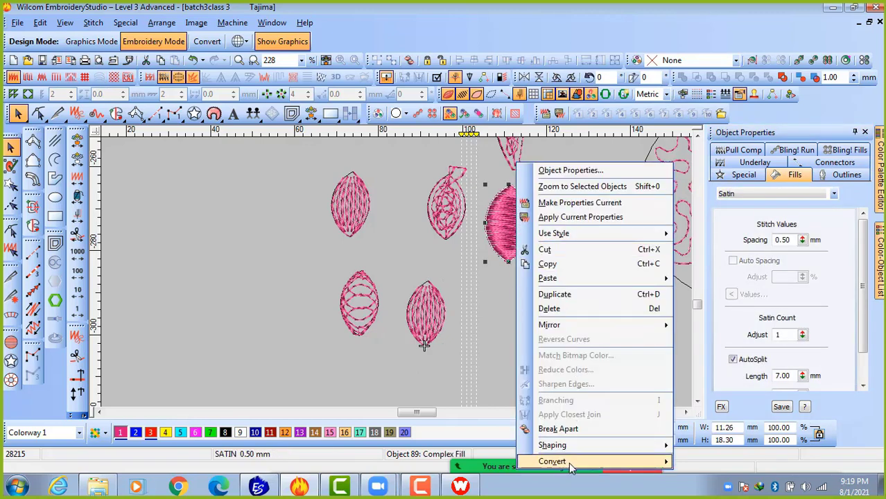
mouse_move(570, 469)
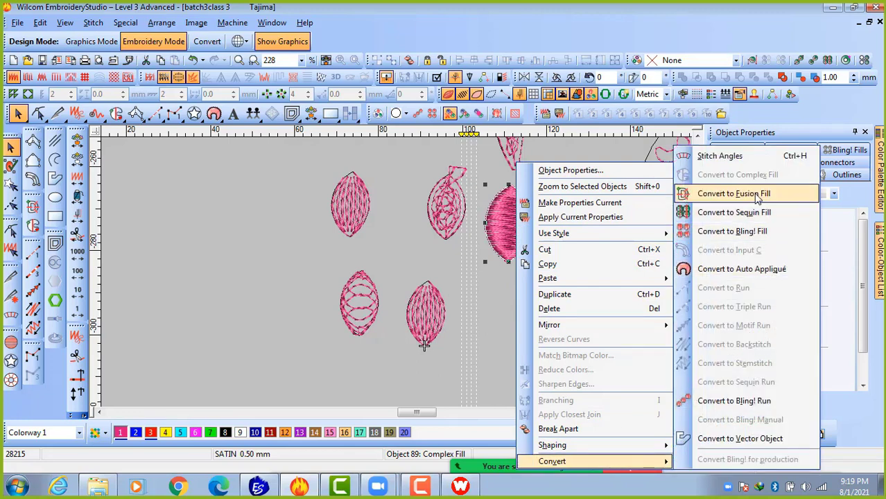
left_click(720, 156)
left_click(630, 319)
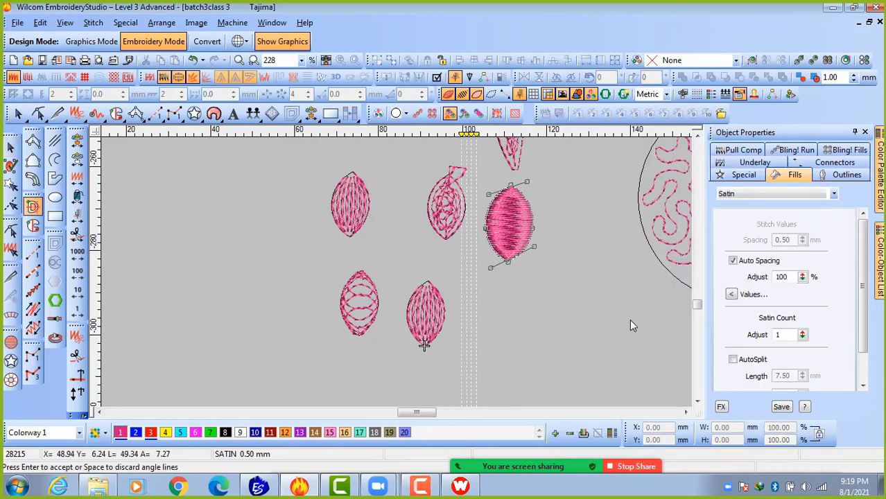
key("Return")
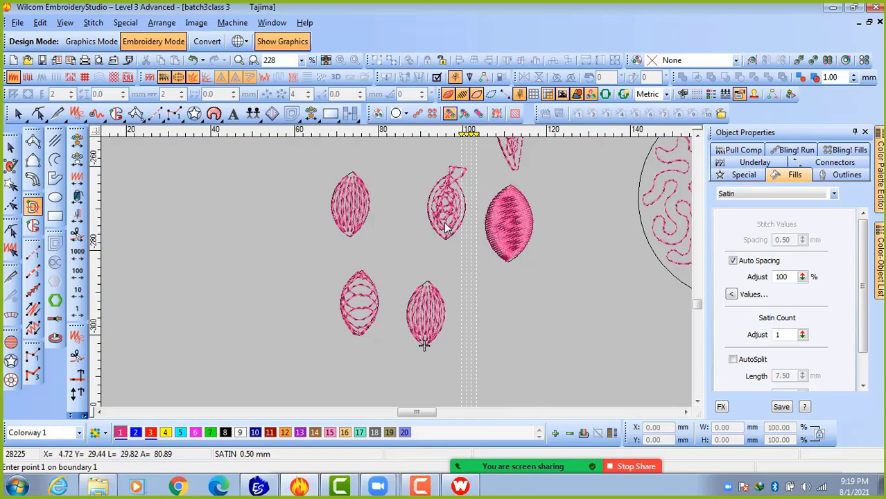
left_click(10, 146)
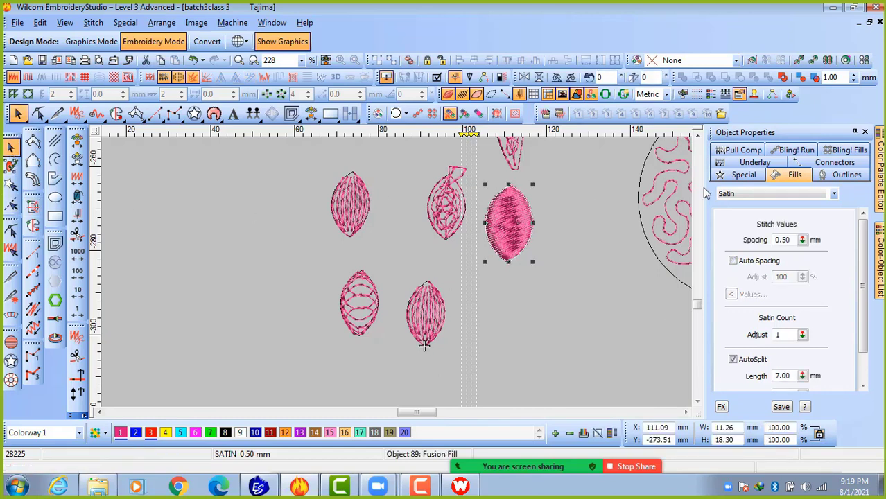
Change the selected Fusion Fill leaf's fill type to Motif Fill and inspect the pattern up close.
left_click(781, 196)
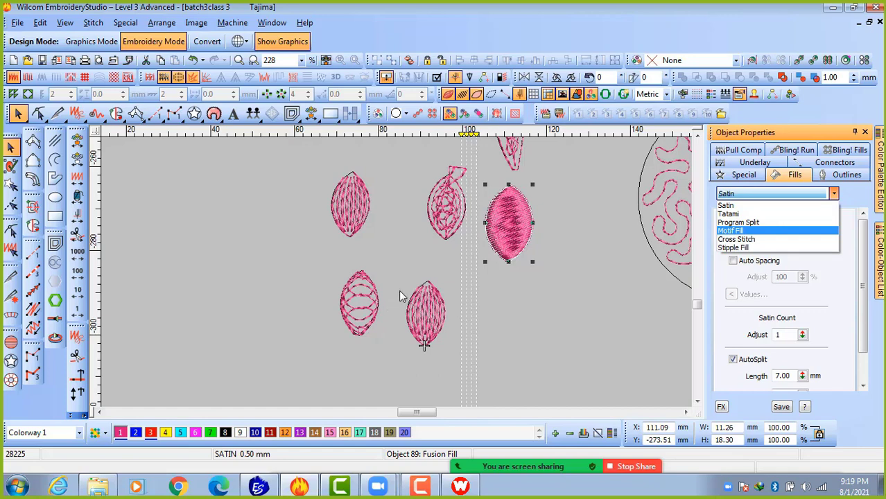
left_click(509, 298)
key("shift+z")
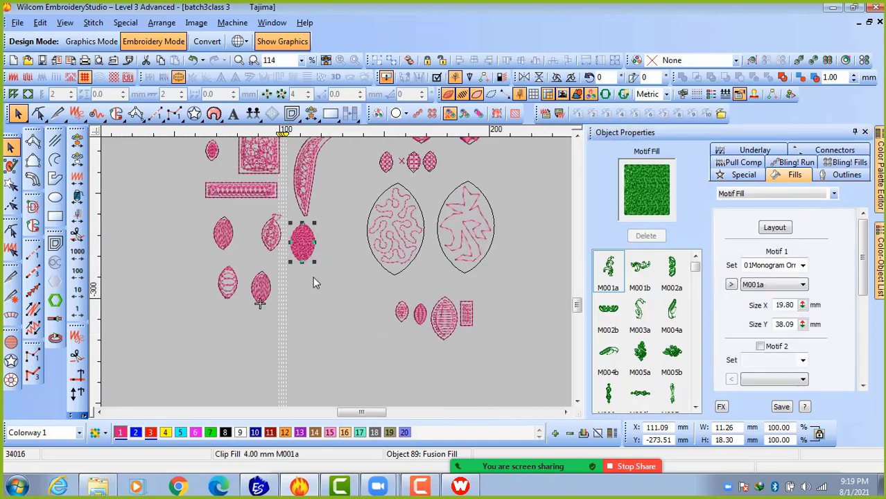
key("z")
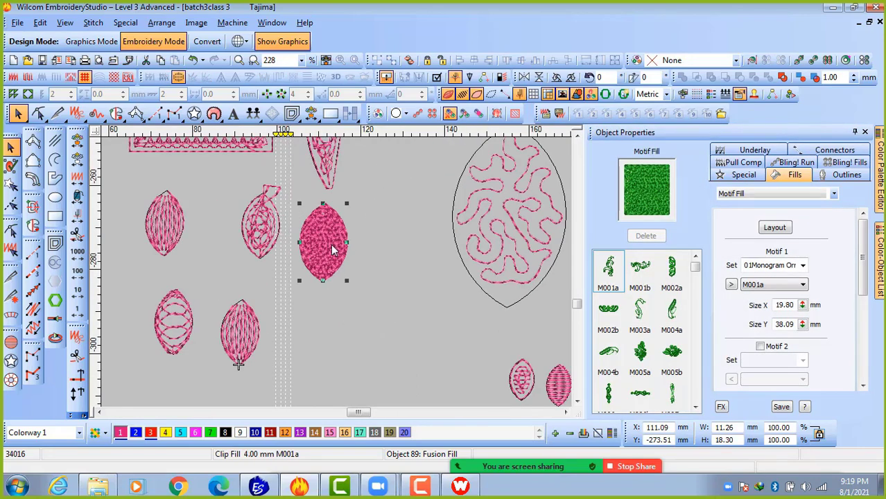
Return the Fusion Fill leaf to a Satin fill and check the fill types offered for it.
left_click(784, 196)
left_click(757, 207)
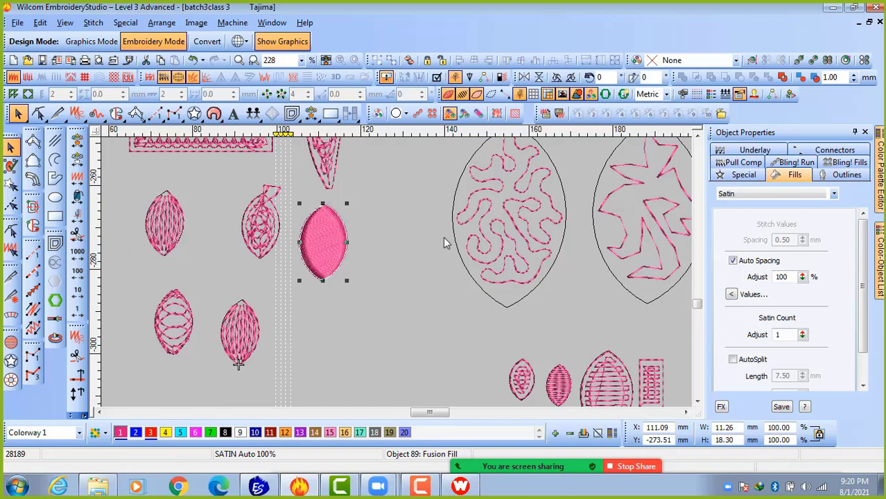
left_click(765, 194)
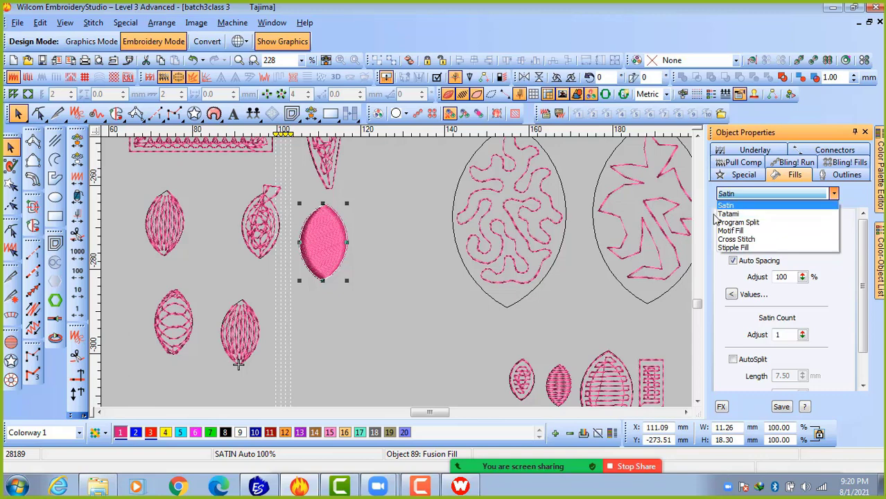
left_click(441, 304)
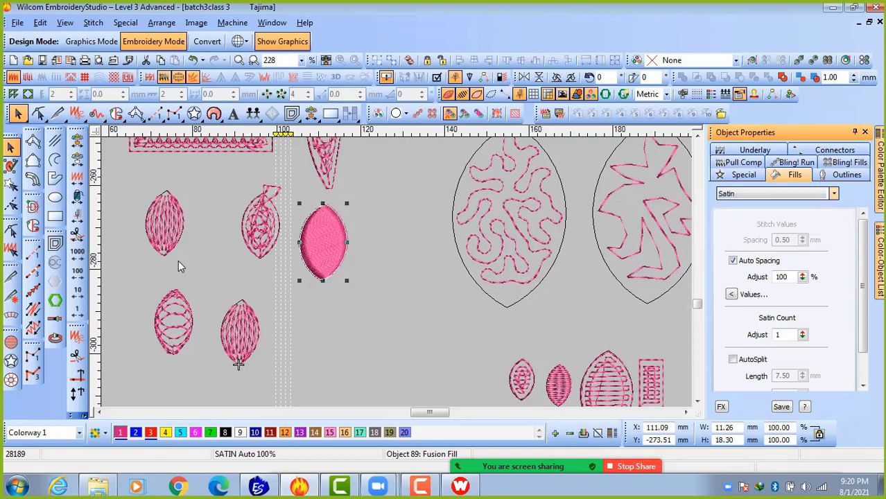
Compare the fill settings of the Contour, Coil and Island Coil leaves and review the fill types offered for the Complex Fill leaf.
left_click(178, 237)
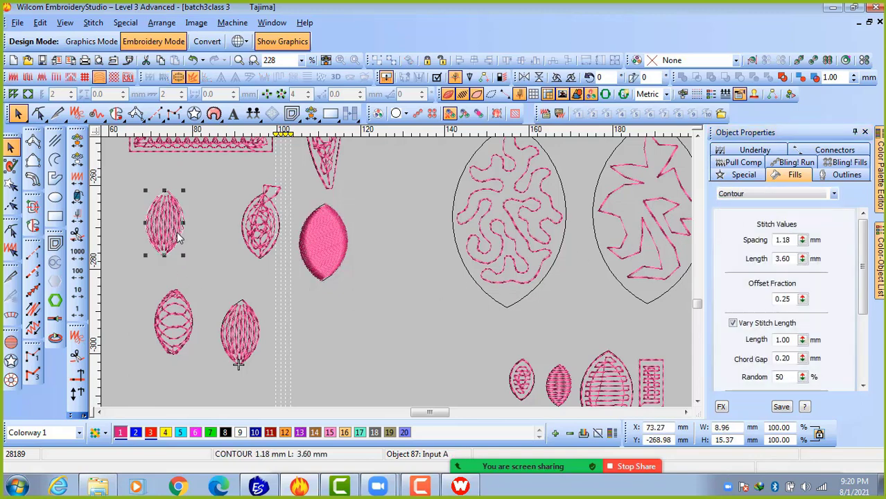
left_click(192, 330)
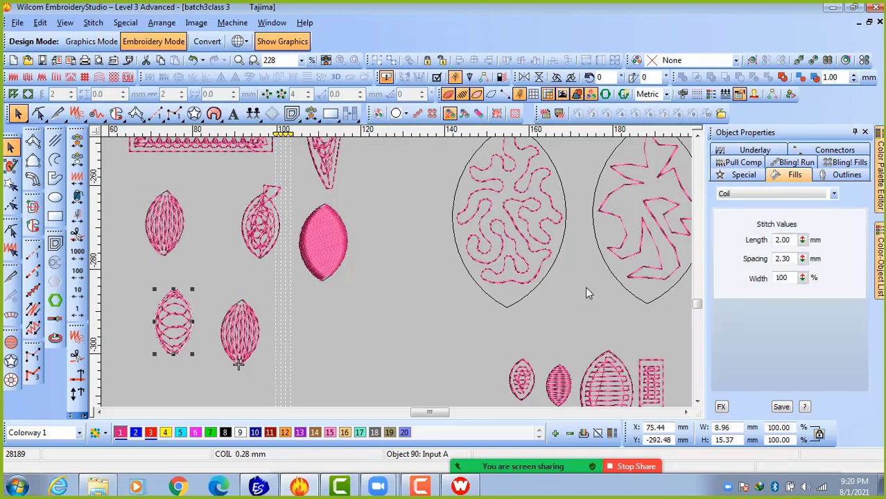
left_click(251, 343)
left_click(261, 222)
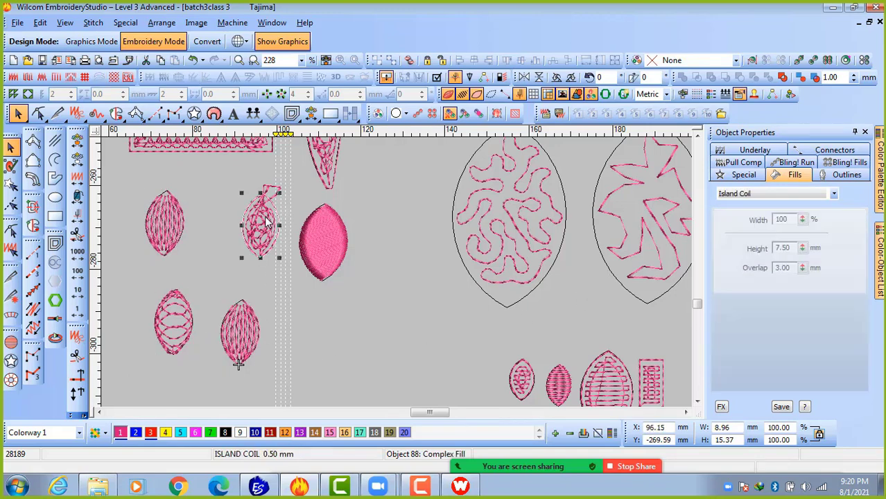
left_click(766, 197)
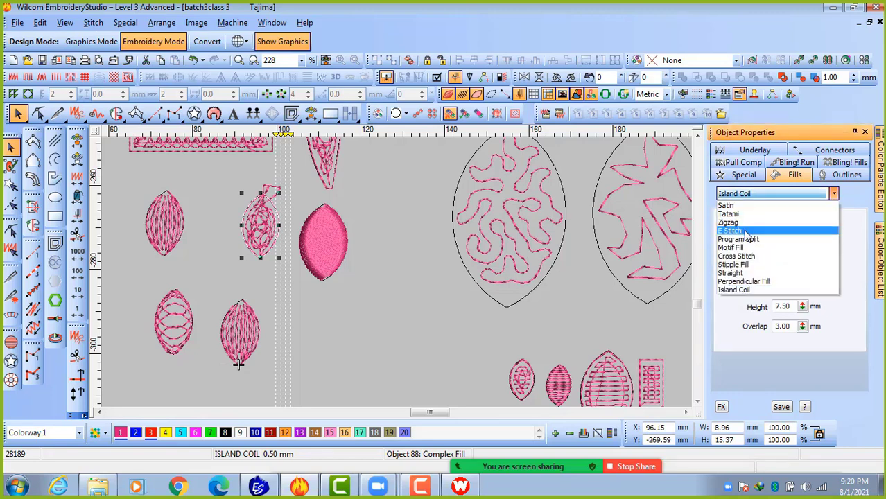
left_click(316, 235)
left_click(340, 310)
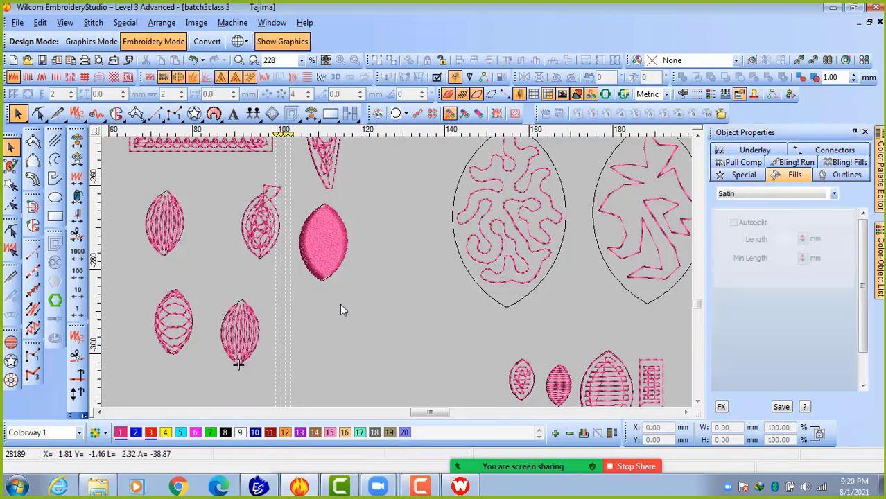
Try a Cross Stitch fill on the satin Fusion Fill leaf, undo the change and deselect the leaf.
left_click(323, 251)
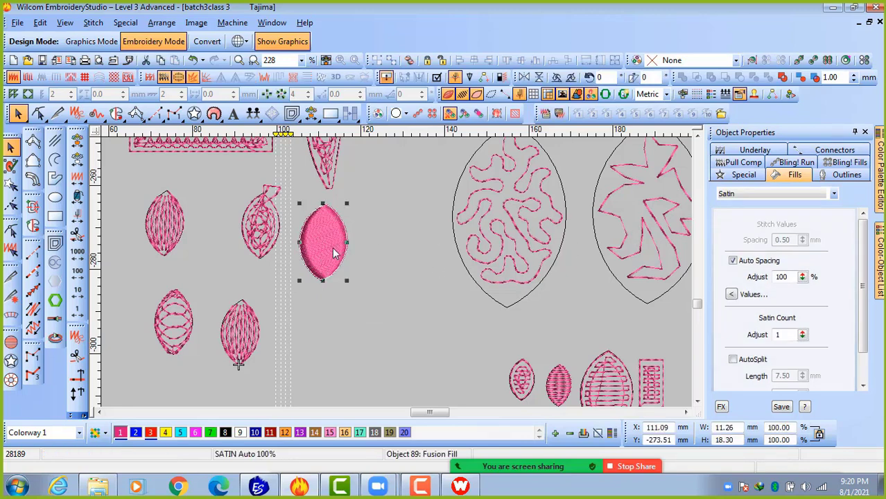
left_click(797, 196)
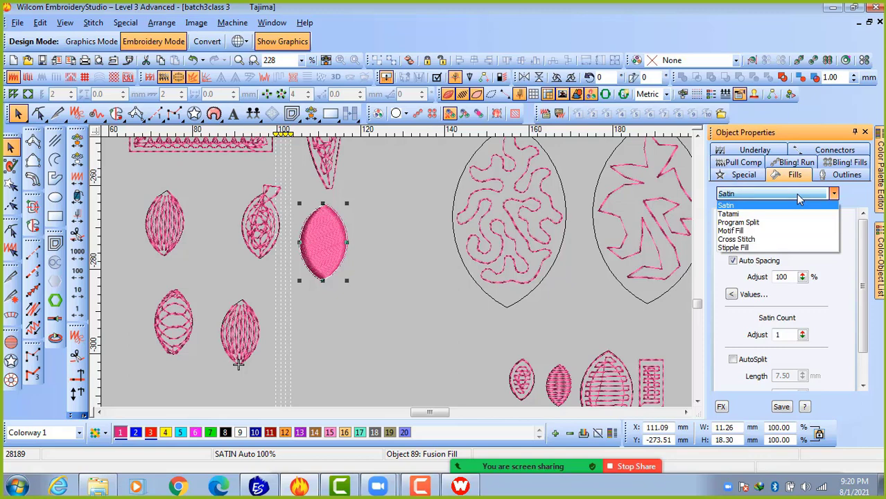
left_click(756, 240)
key("shift+z")
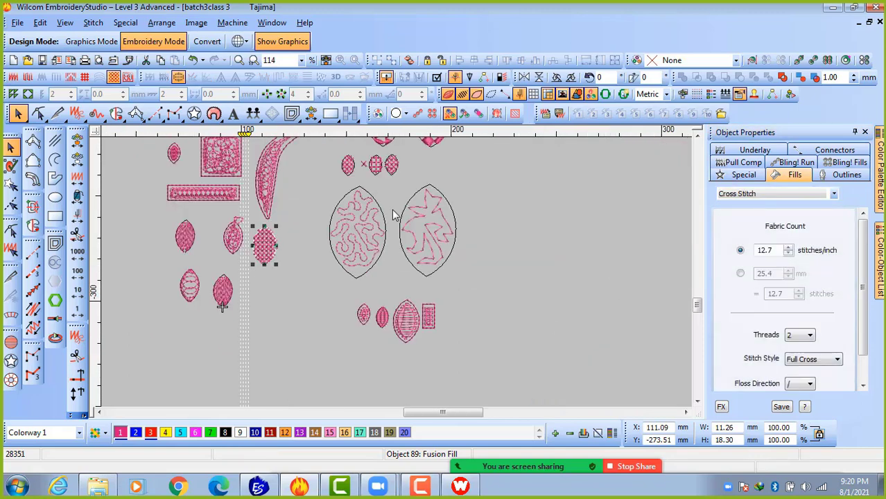
key("z")
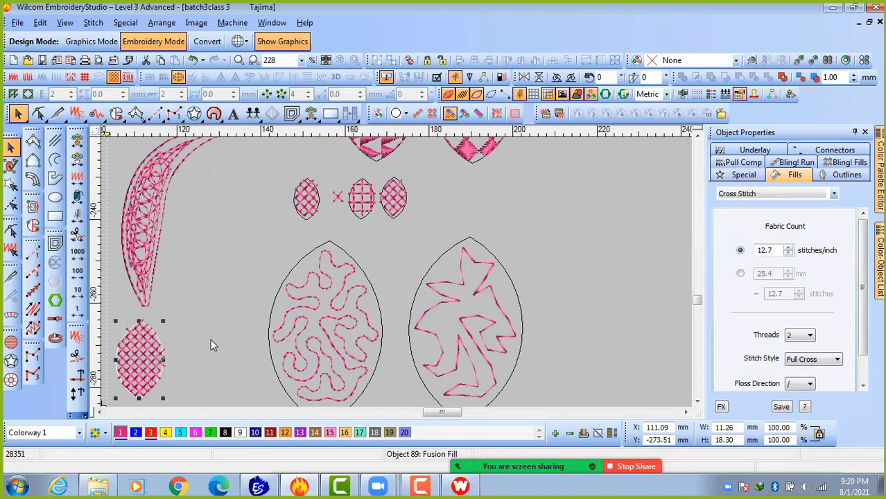
key("ctrl+z")
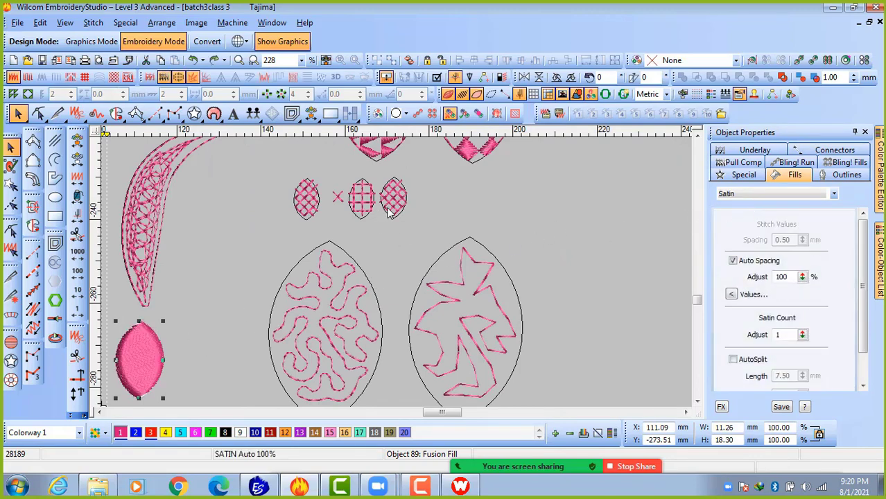
left_click(611, 225)
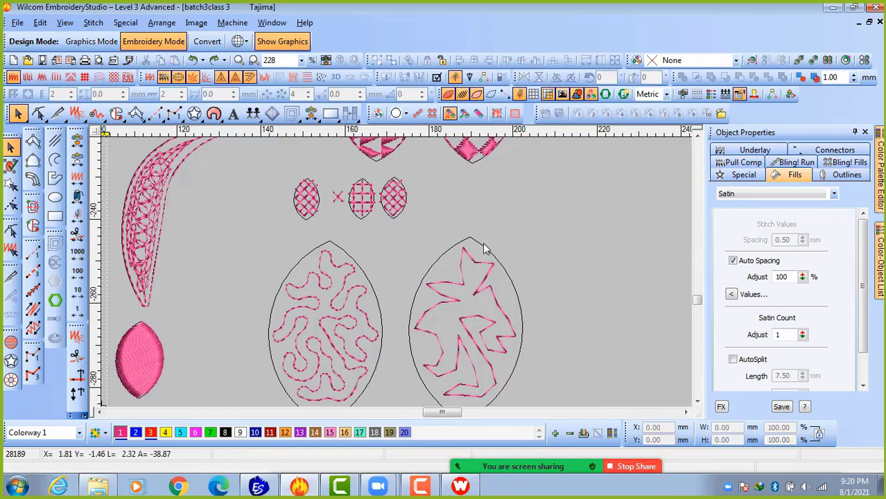
Change the satin Fusion Fill leaf's fill type to Tatami, view the whole design and clear the selection.
scroll(313, 290, "down", 2)
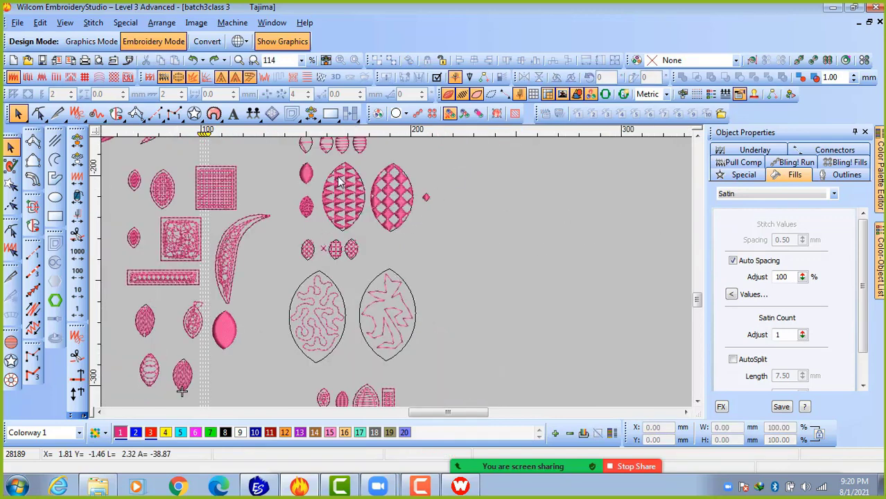
left_click(224, 328)
left_click(752, 195)
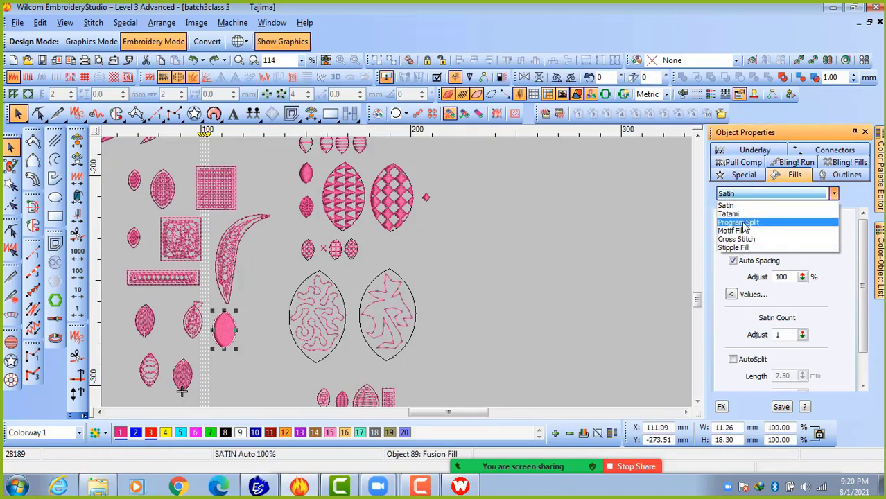
left_click(730, 214)
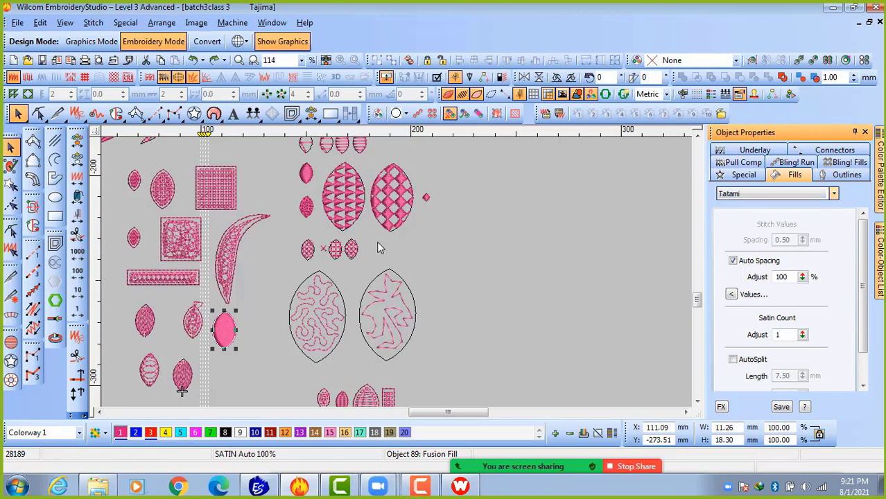
scroll(380, 249, "down", 5)
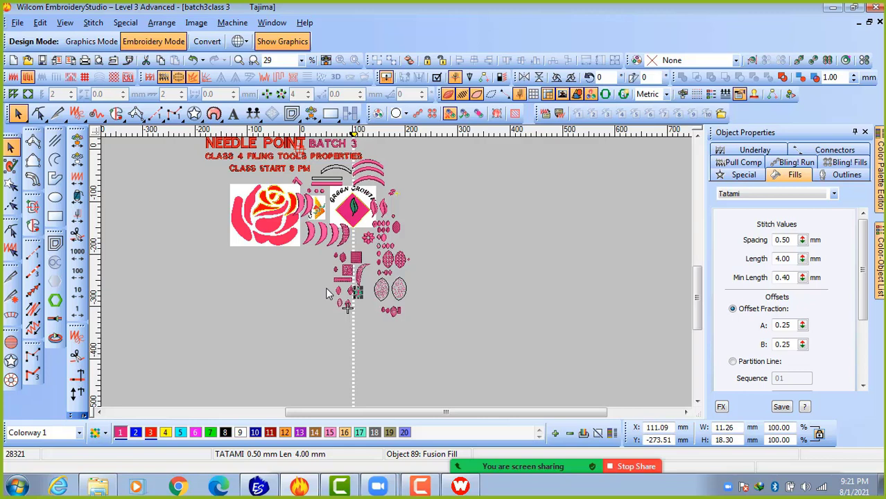
scroll(326, 290, "up", 1)
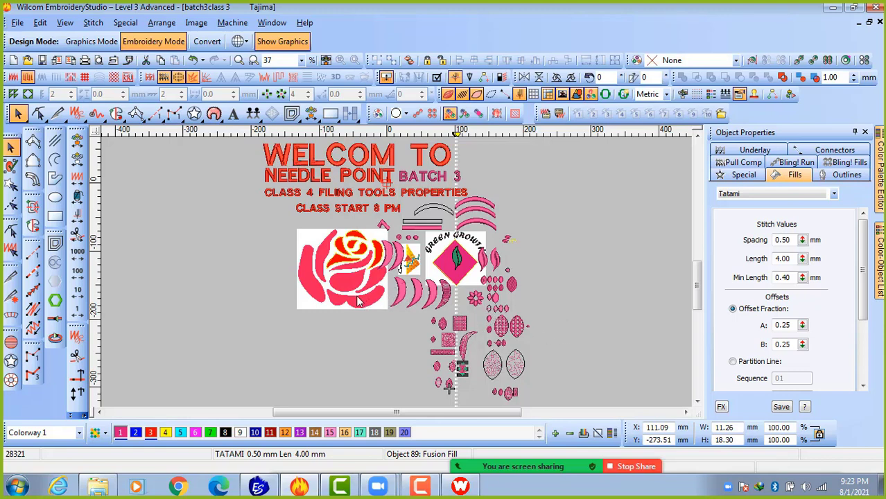
key("Escape")
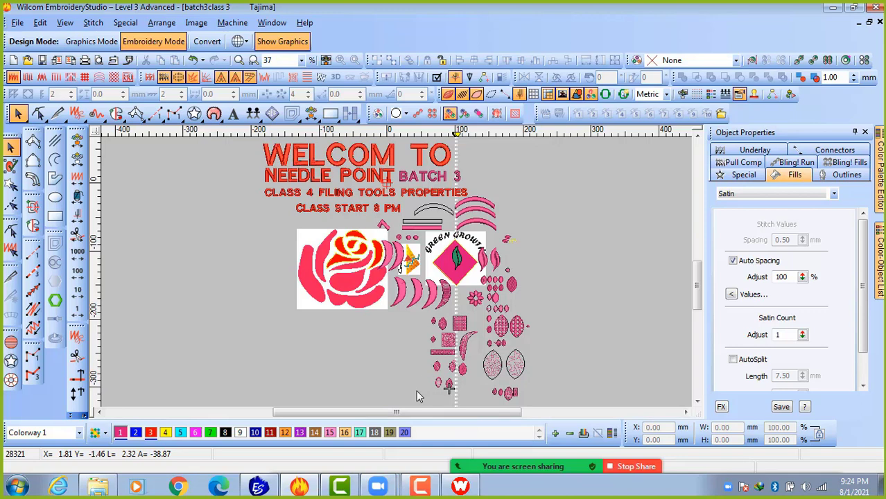
left_click(386, 486)
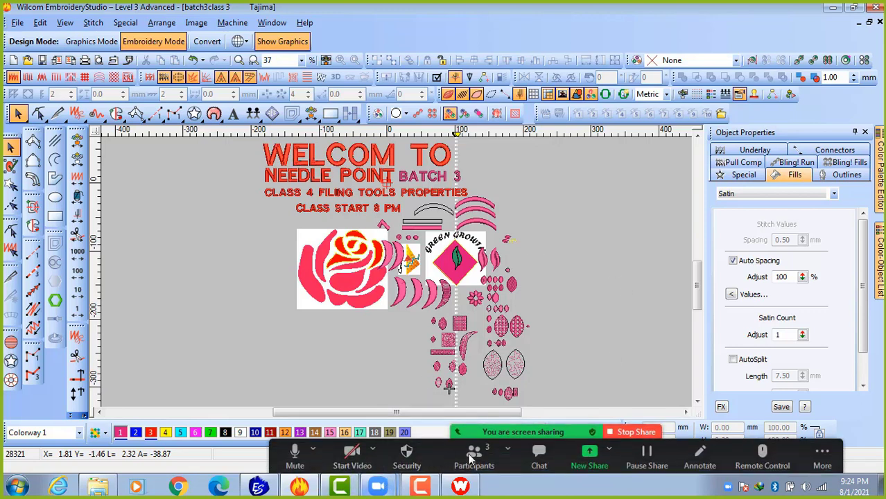